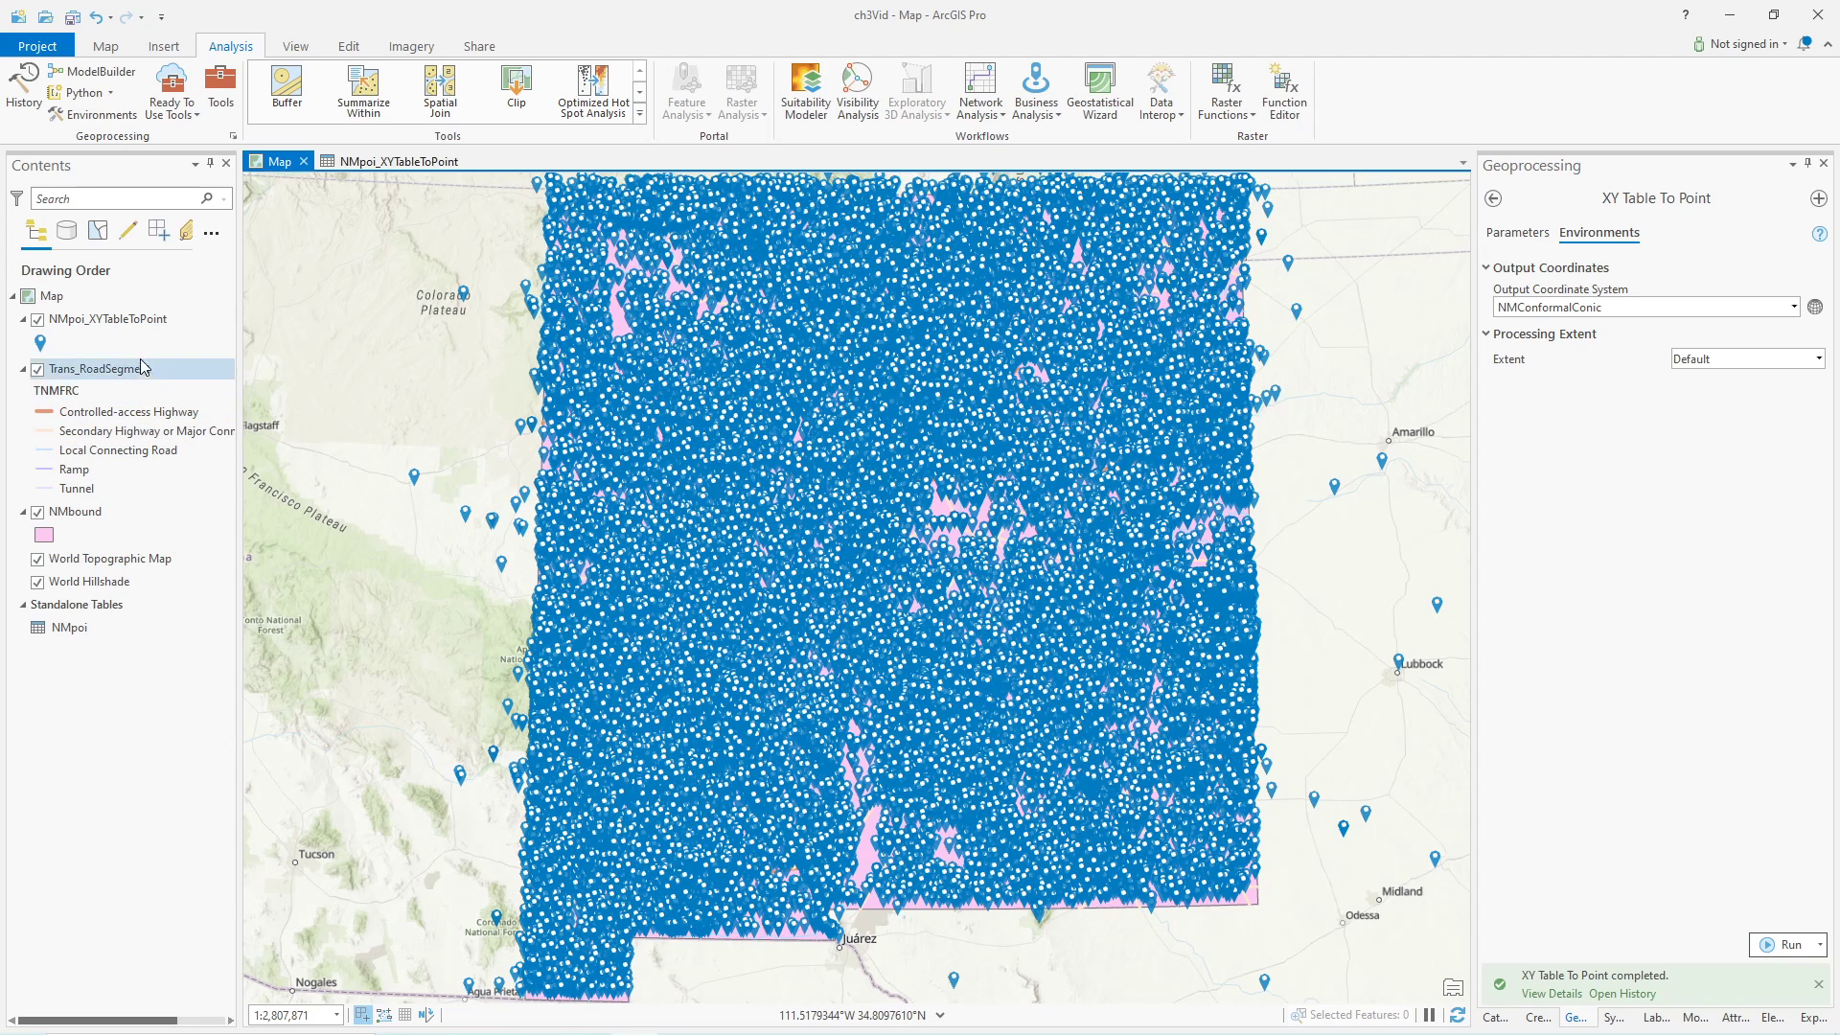
# - Select the NMpoi_XYTableToPoint layer and examine the feature ID, name and class fields in its attribute table
pyautogui.click(113, 320)
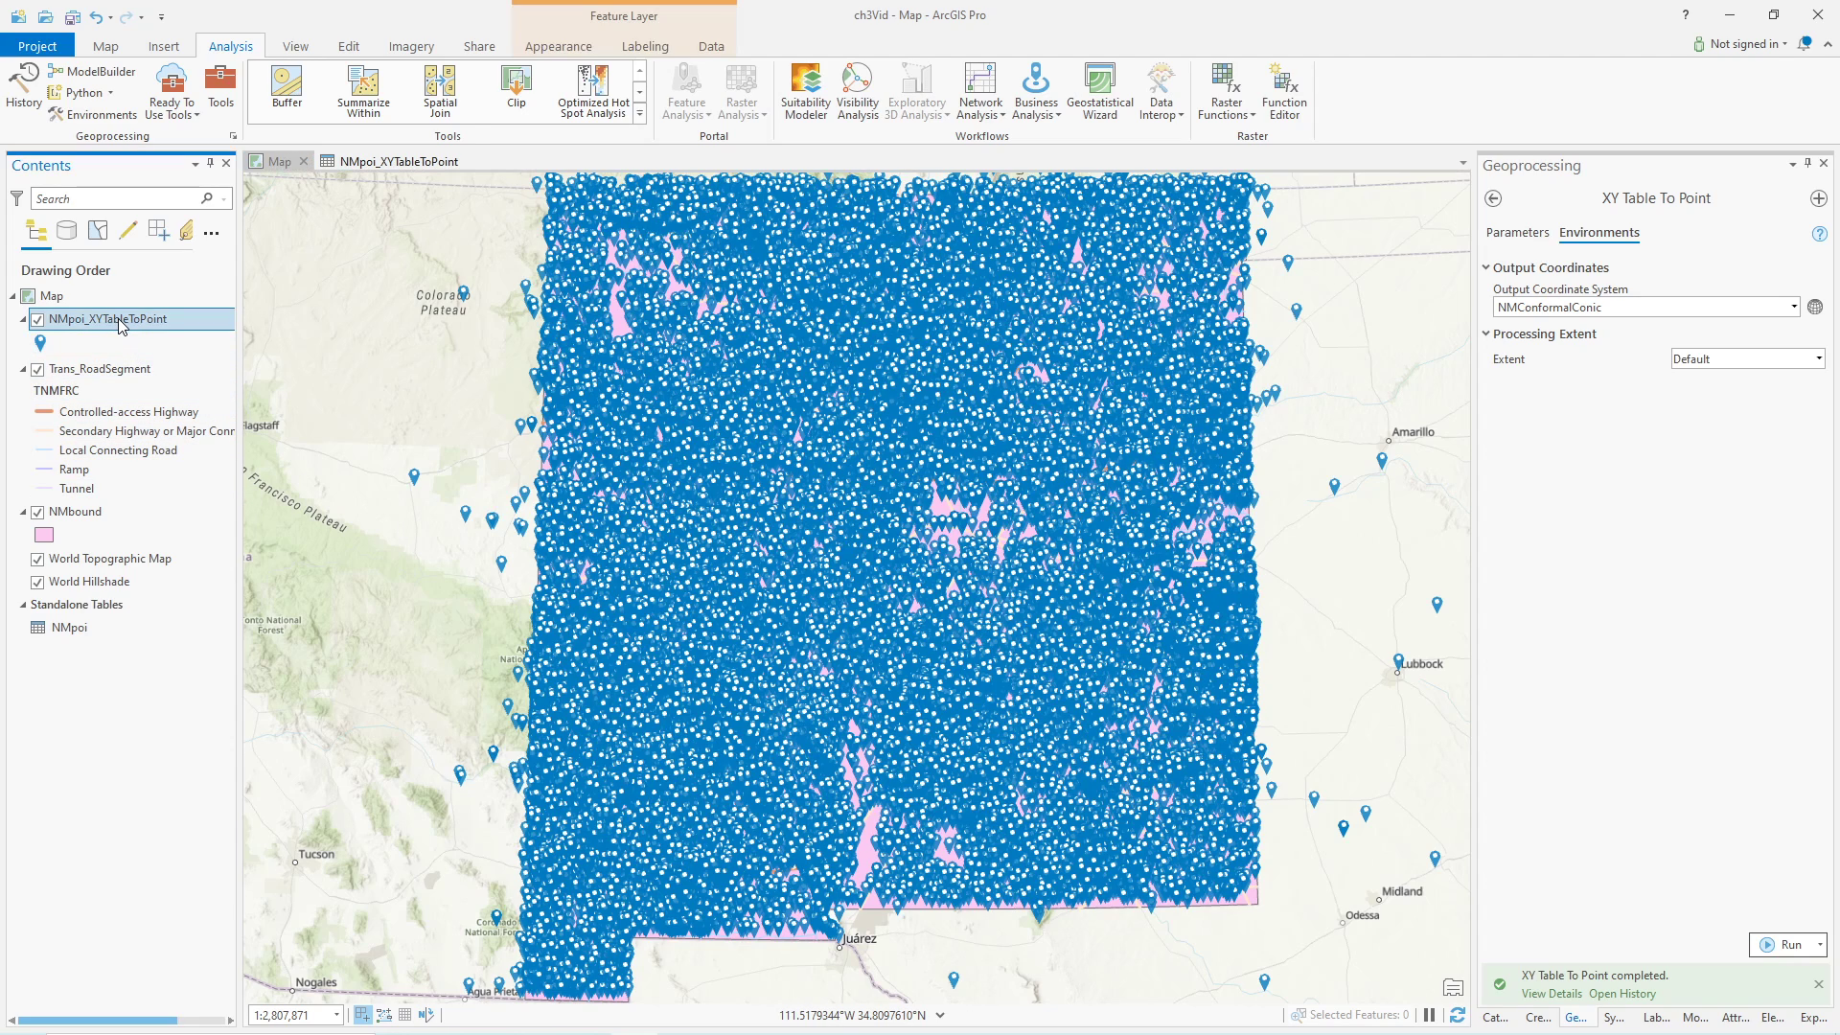
pyautogui.click(366, 159)
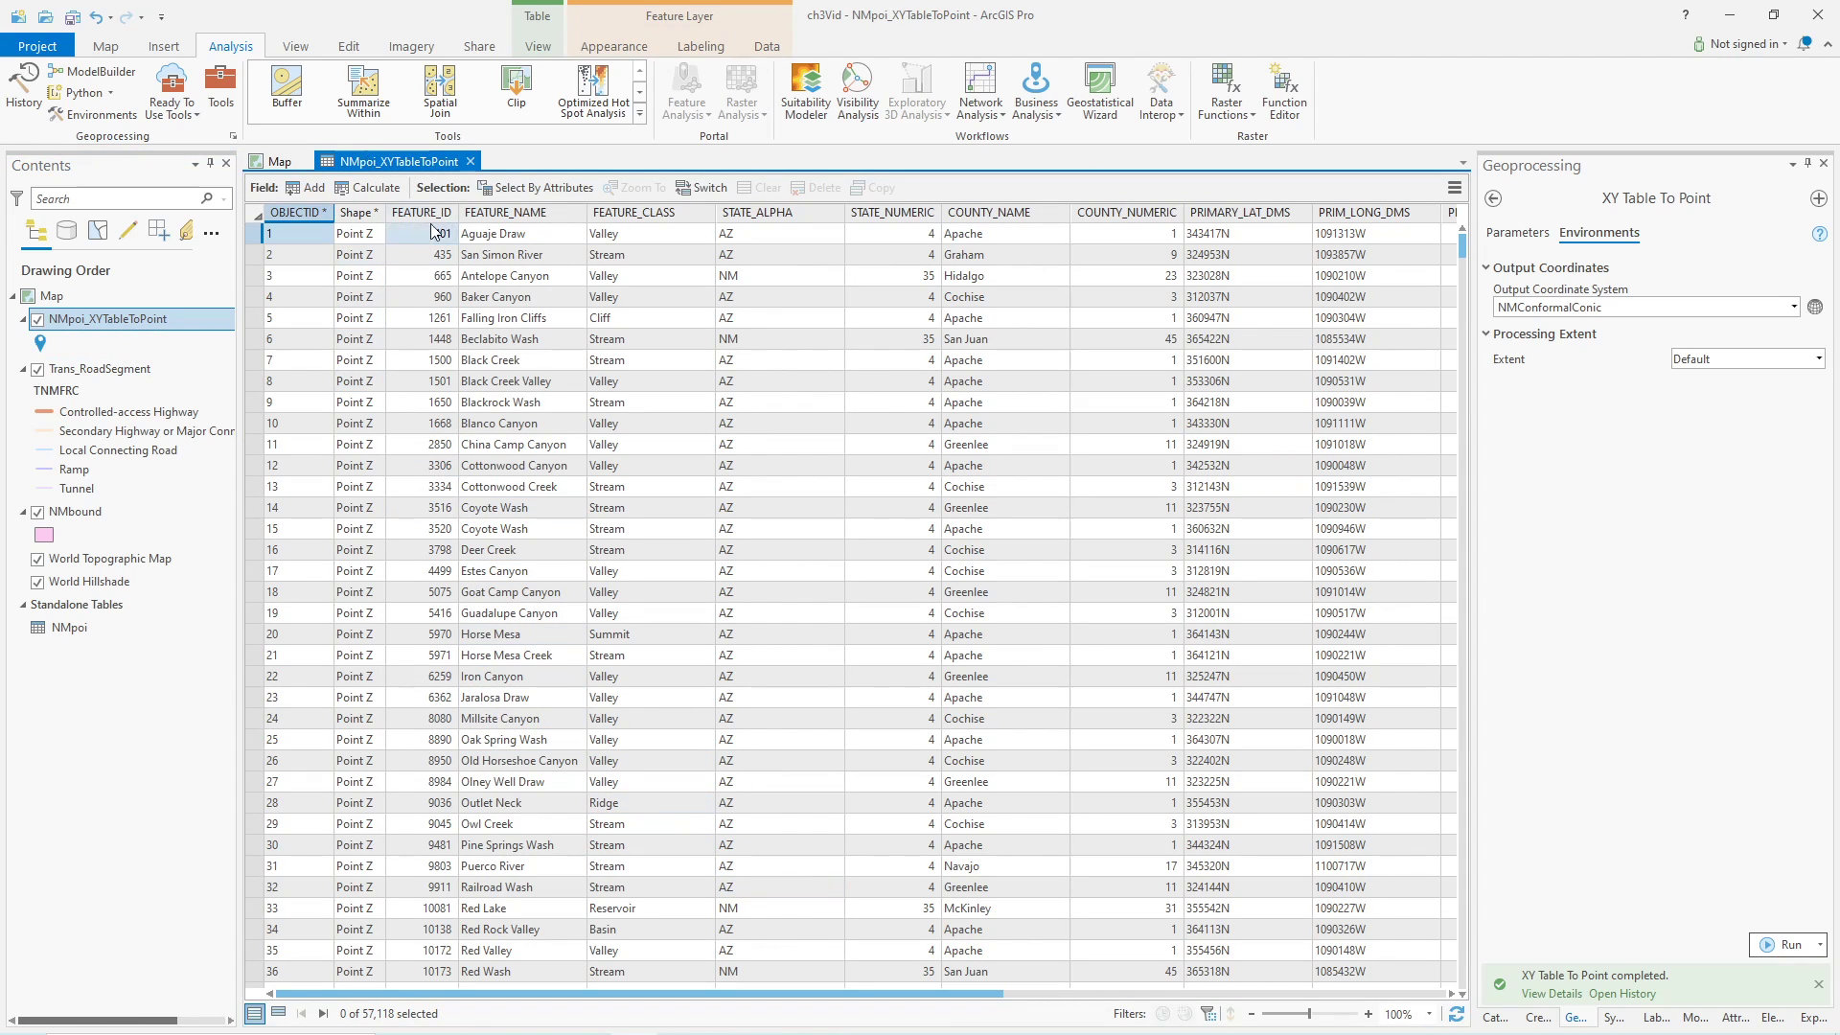
pyautogui.moveTo(501, 219)
pyautogui.moveTo(668, 219)
pyautogui.click(274, 162)
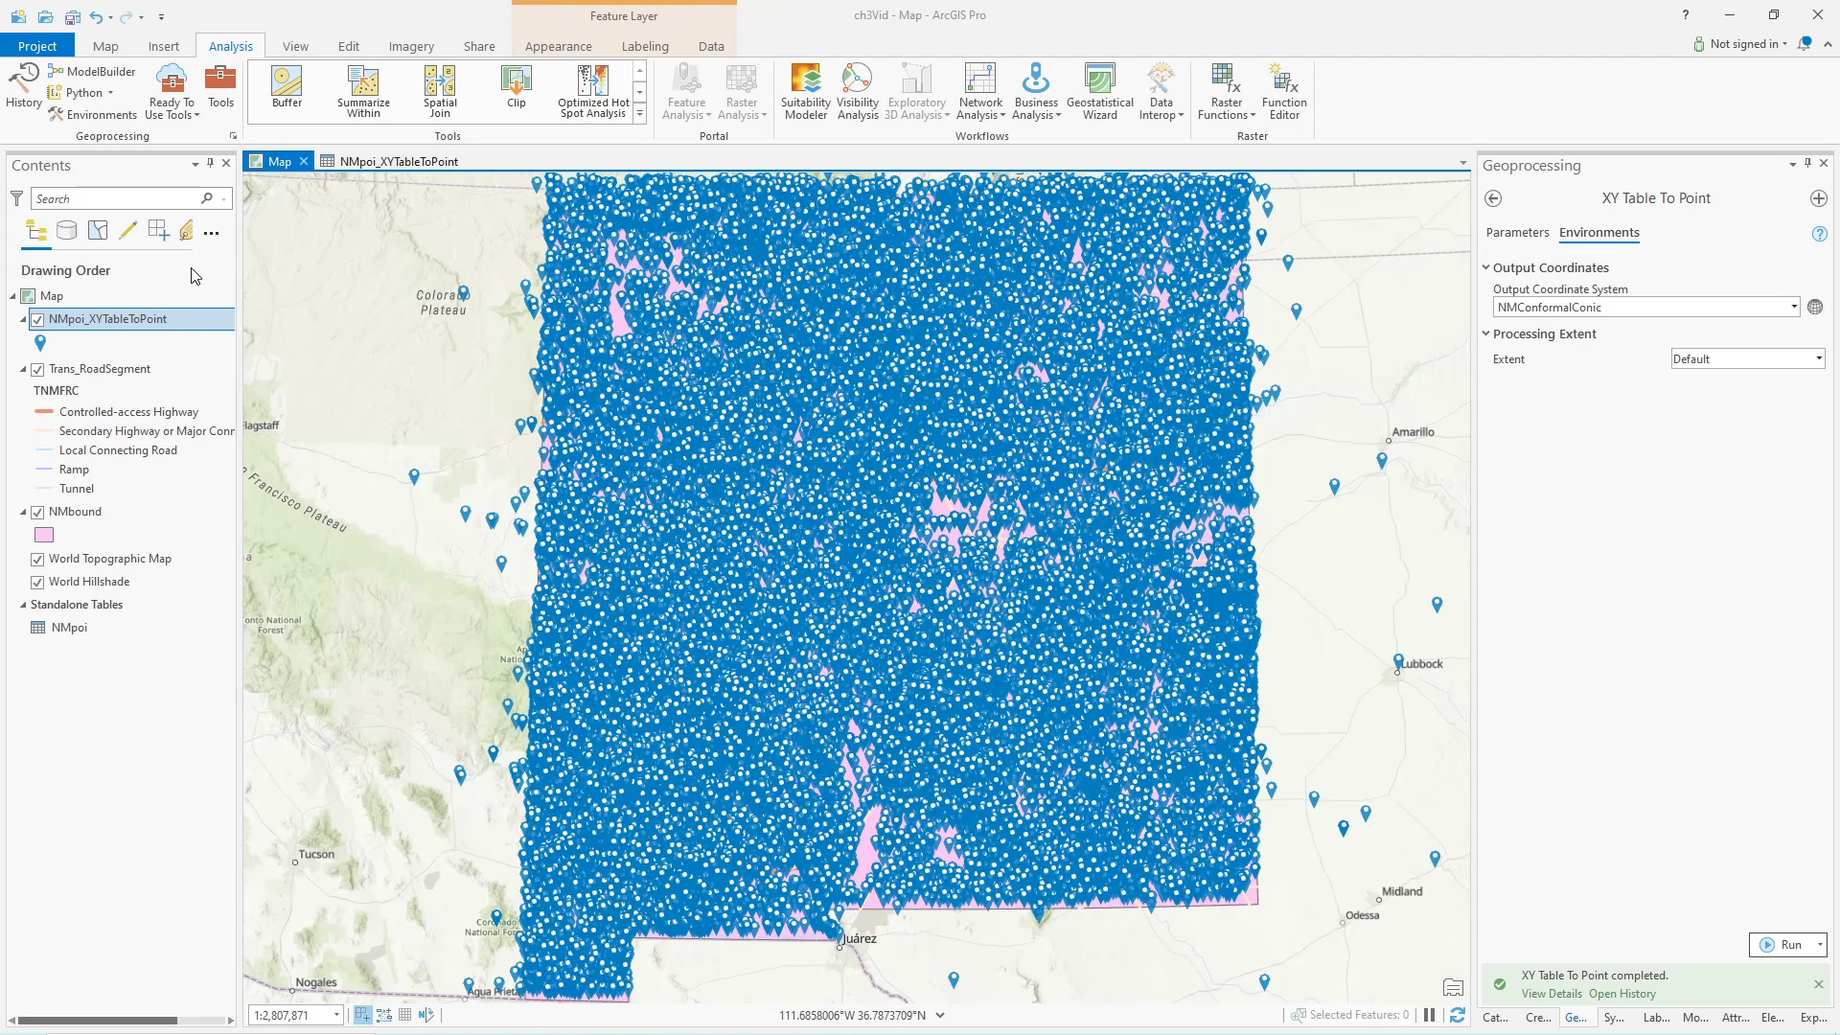
# - Symbolize the NMpoi_XYTableToPoint layer by unique values using the FEATURE_CLASS field
pyautogui.click(554, 46)
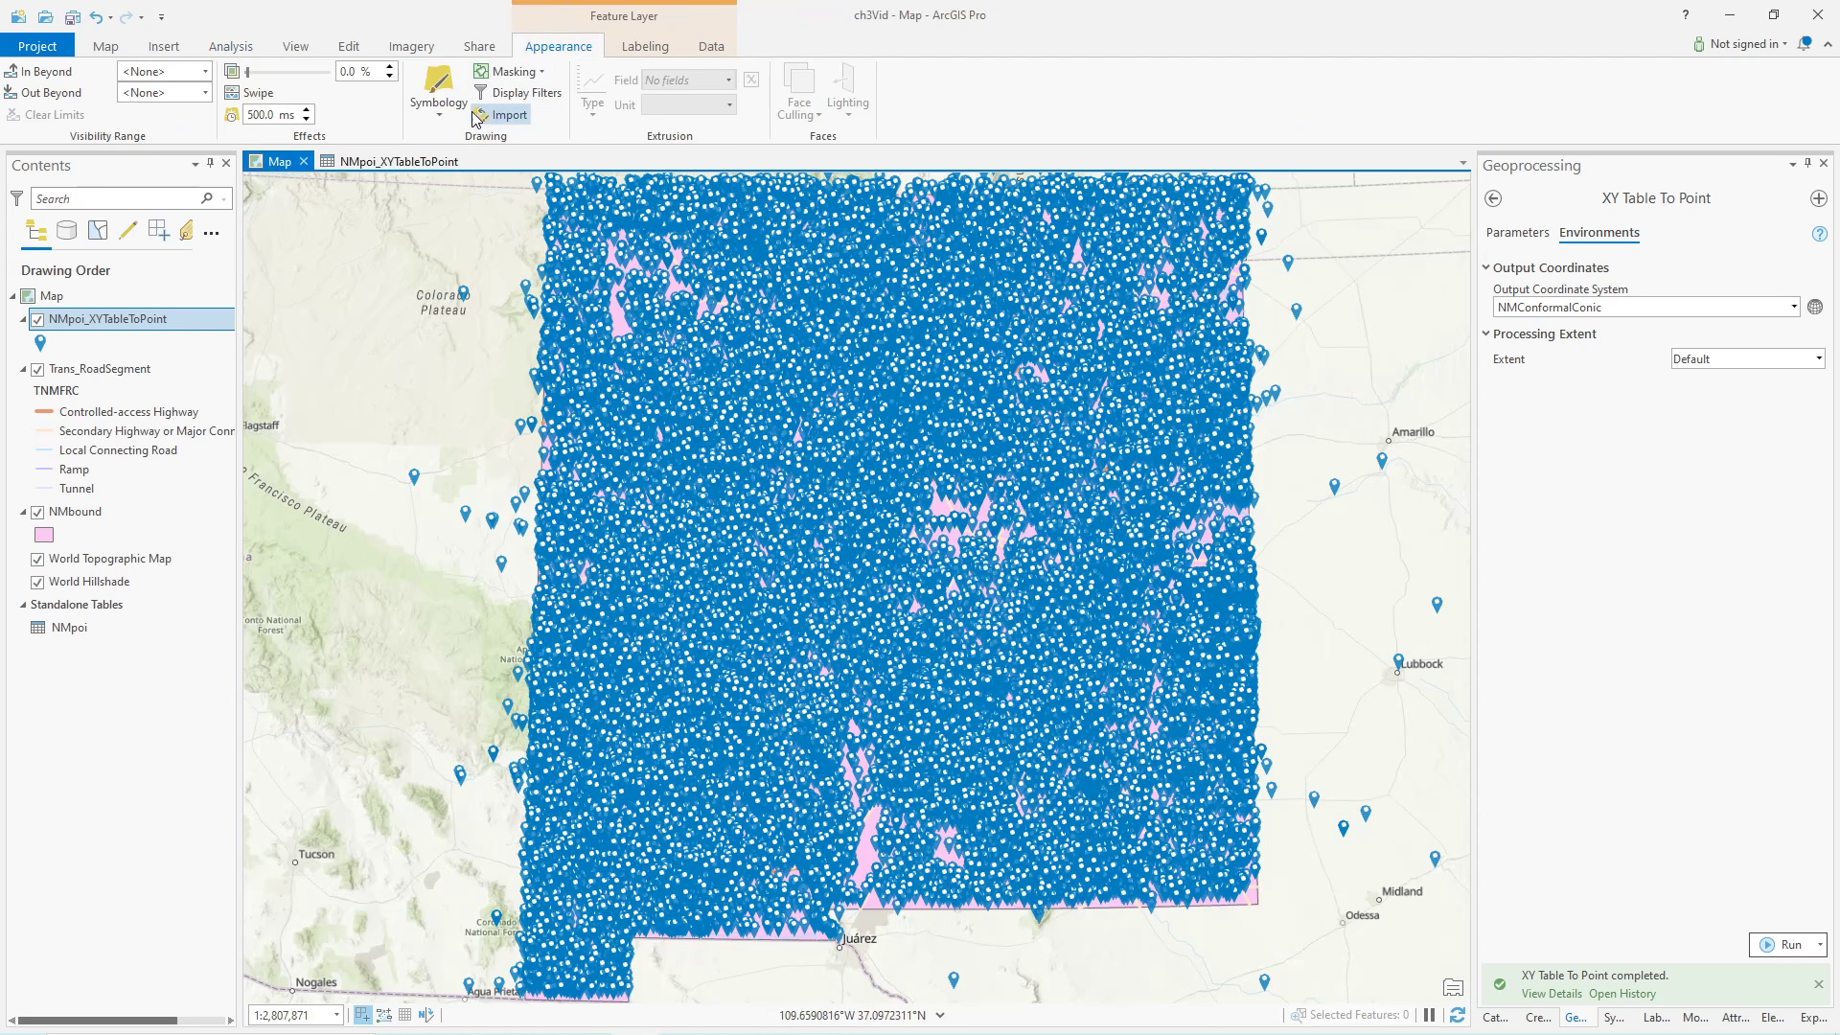
pyautogui.click(436, 120)
pyautogui.click(473, 264)
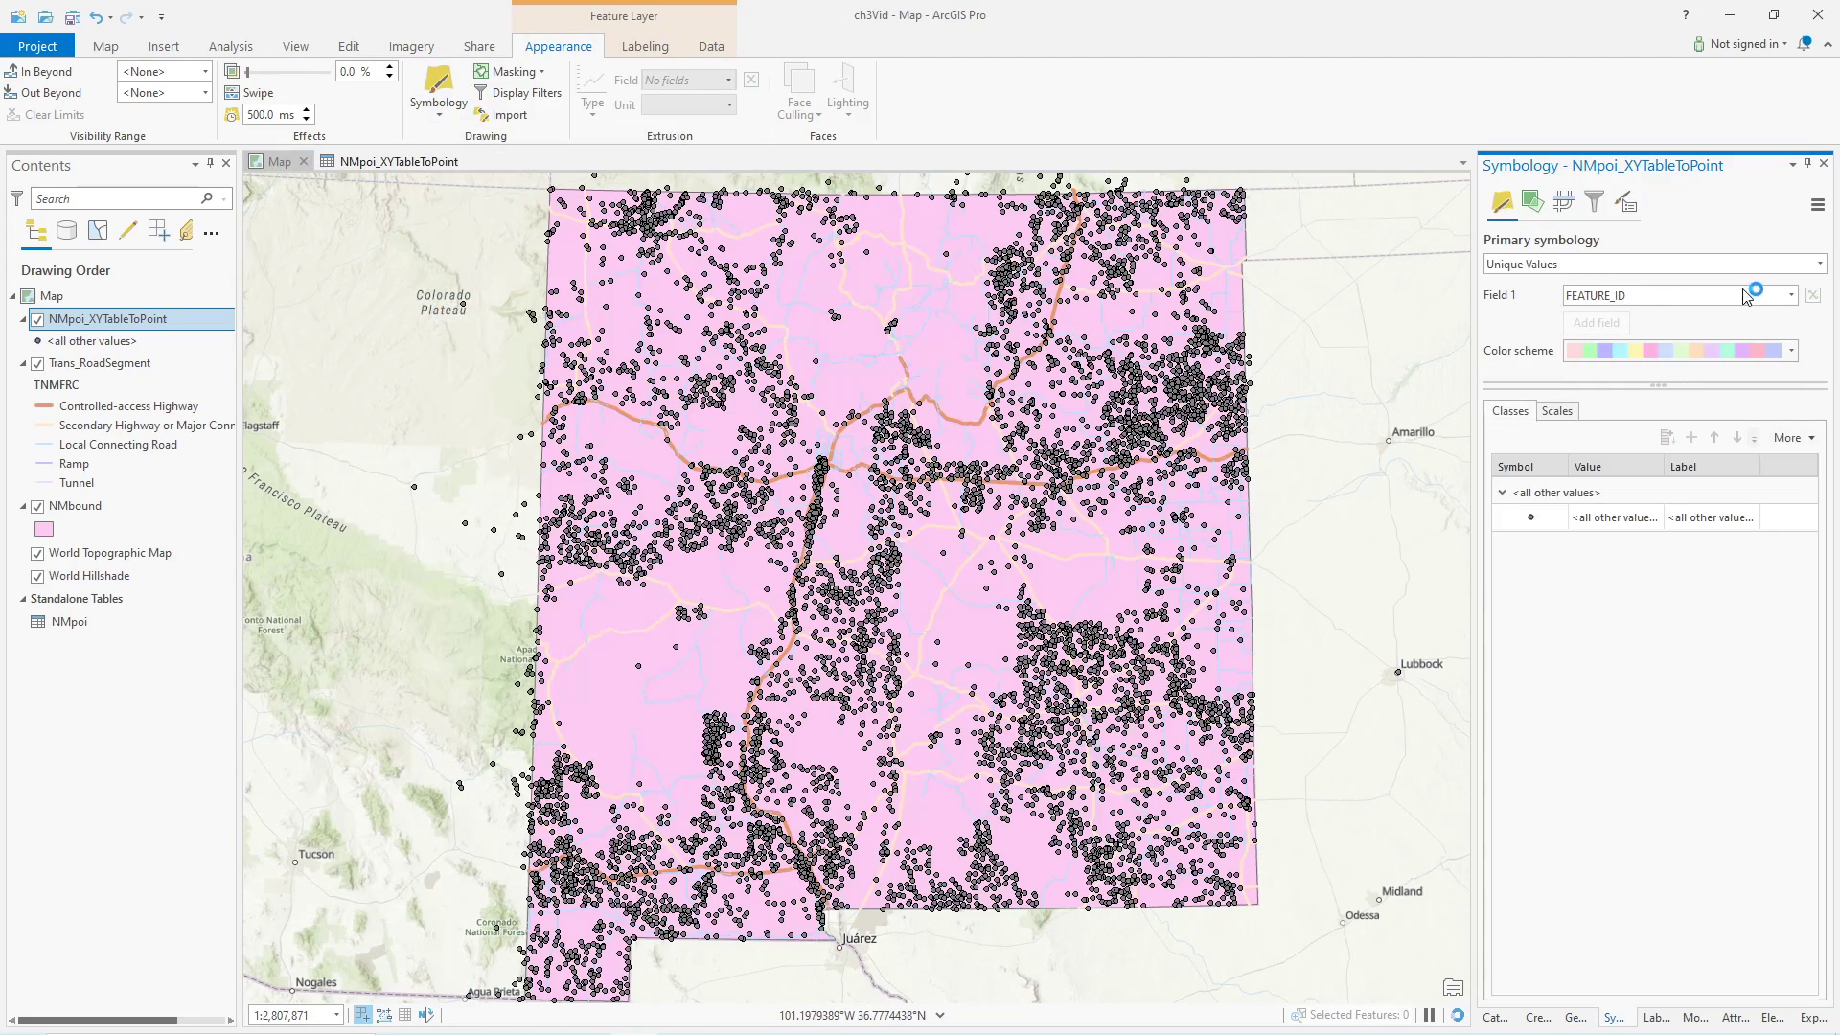
pyautogui.click(1788, 297)
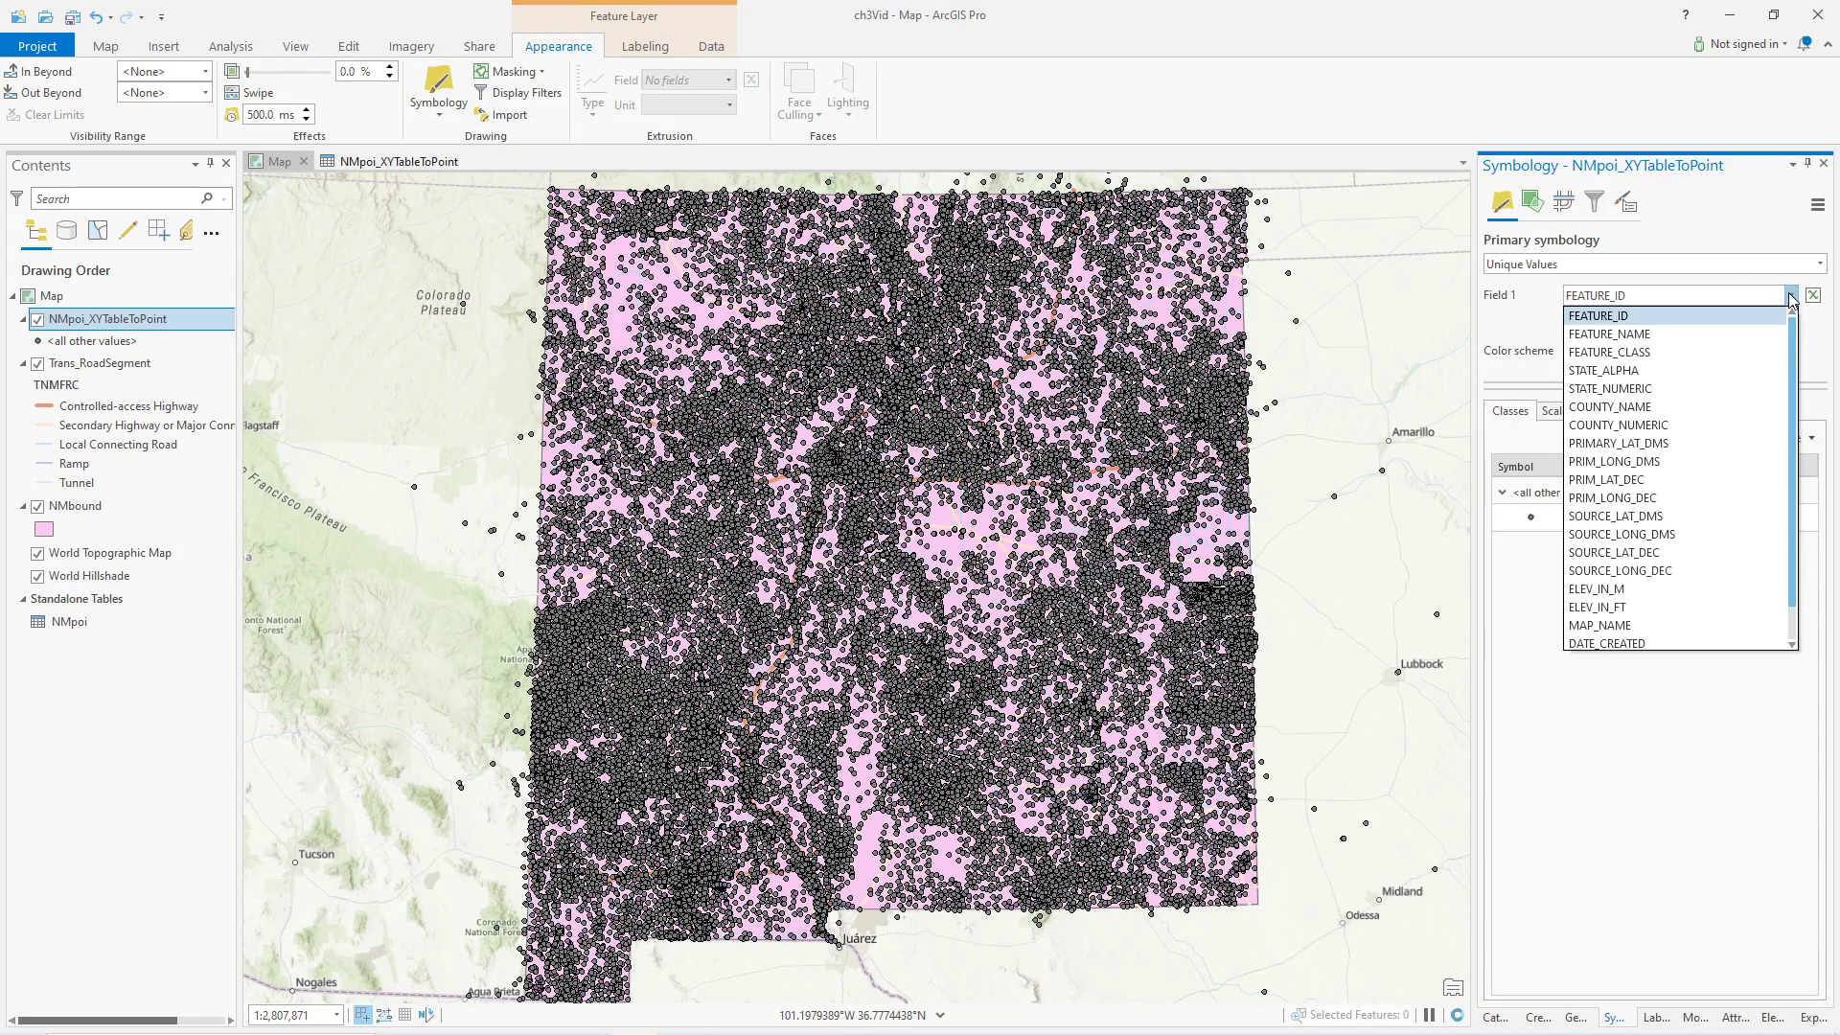
pyautogui.click(1634, 351)
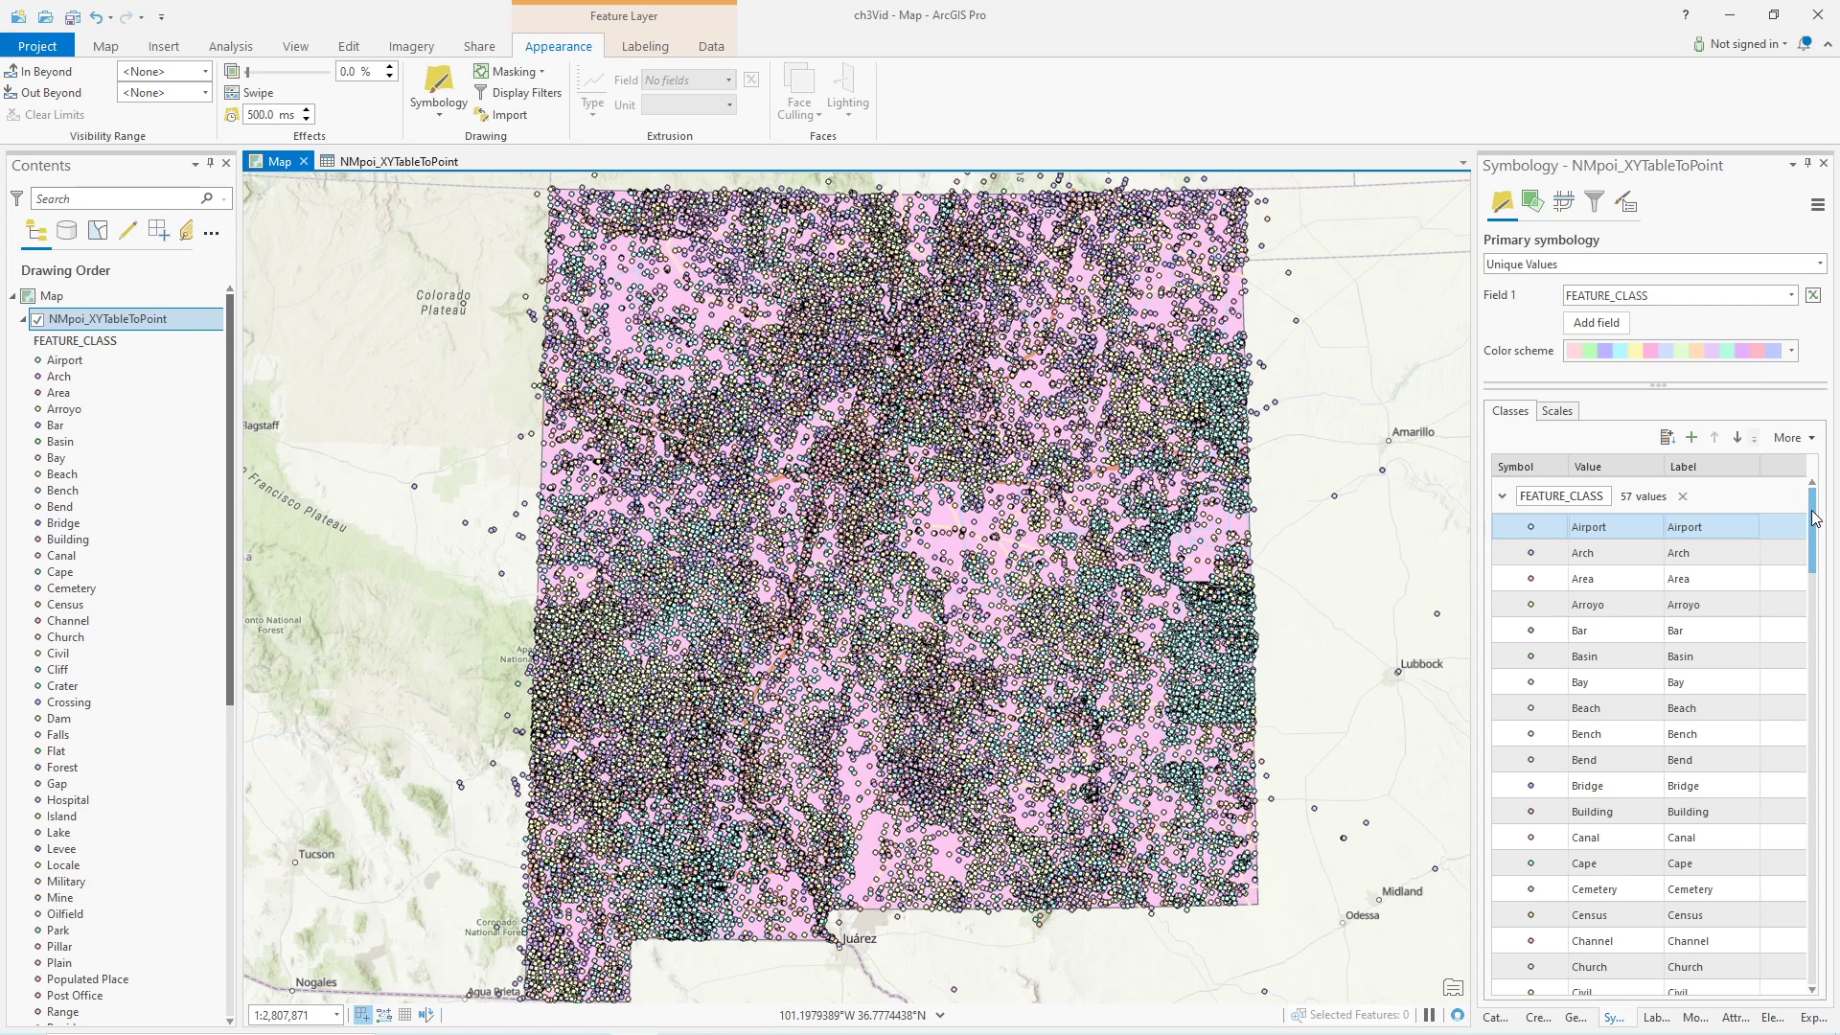
# - Look through the FEATURE_CLASS symbol classes and remove all of them from the layer's symbology
pyautogui.moveTo(1813, 518); pyautogui.dragTo(1799, 941)
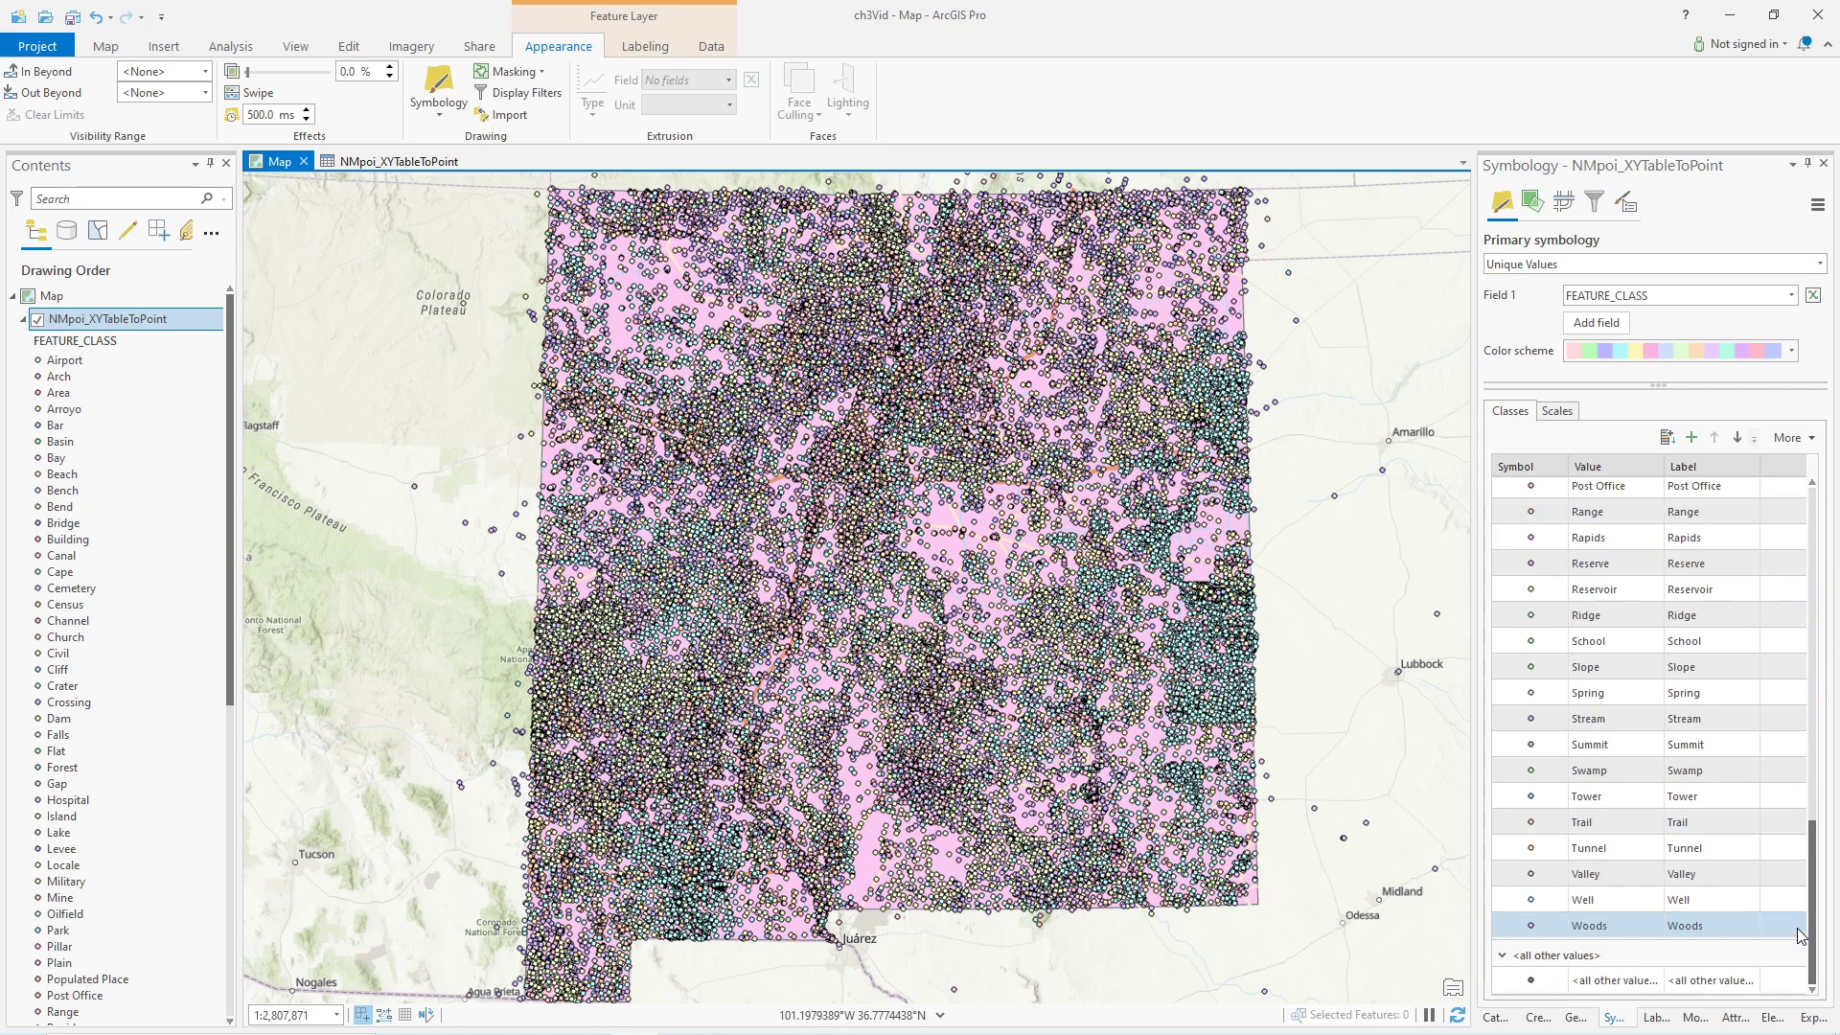
pyautogui.click(1735, 875)
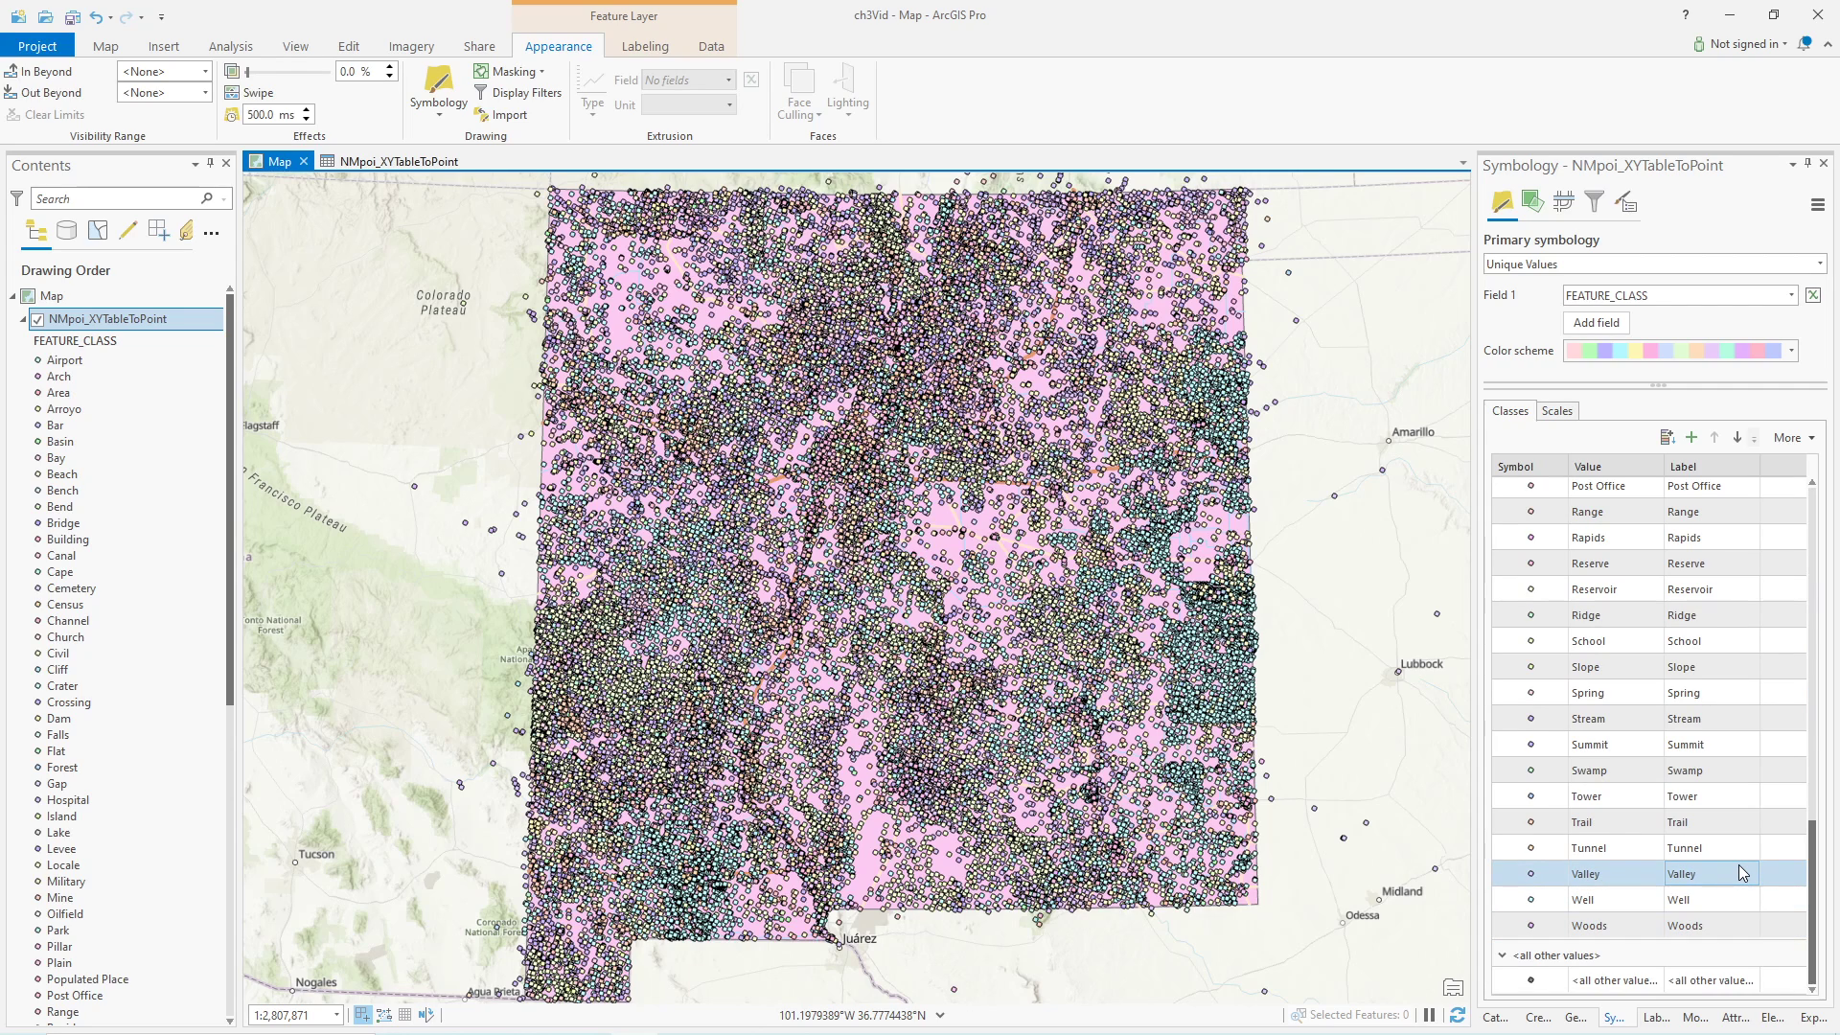
pyautogui.scroll(6, 1696, 818)
pyautogui.scroll(1, 1696, 818)
pyautogui.click(1623, 830)
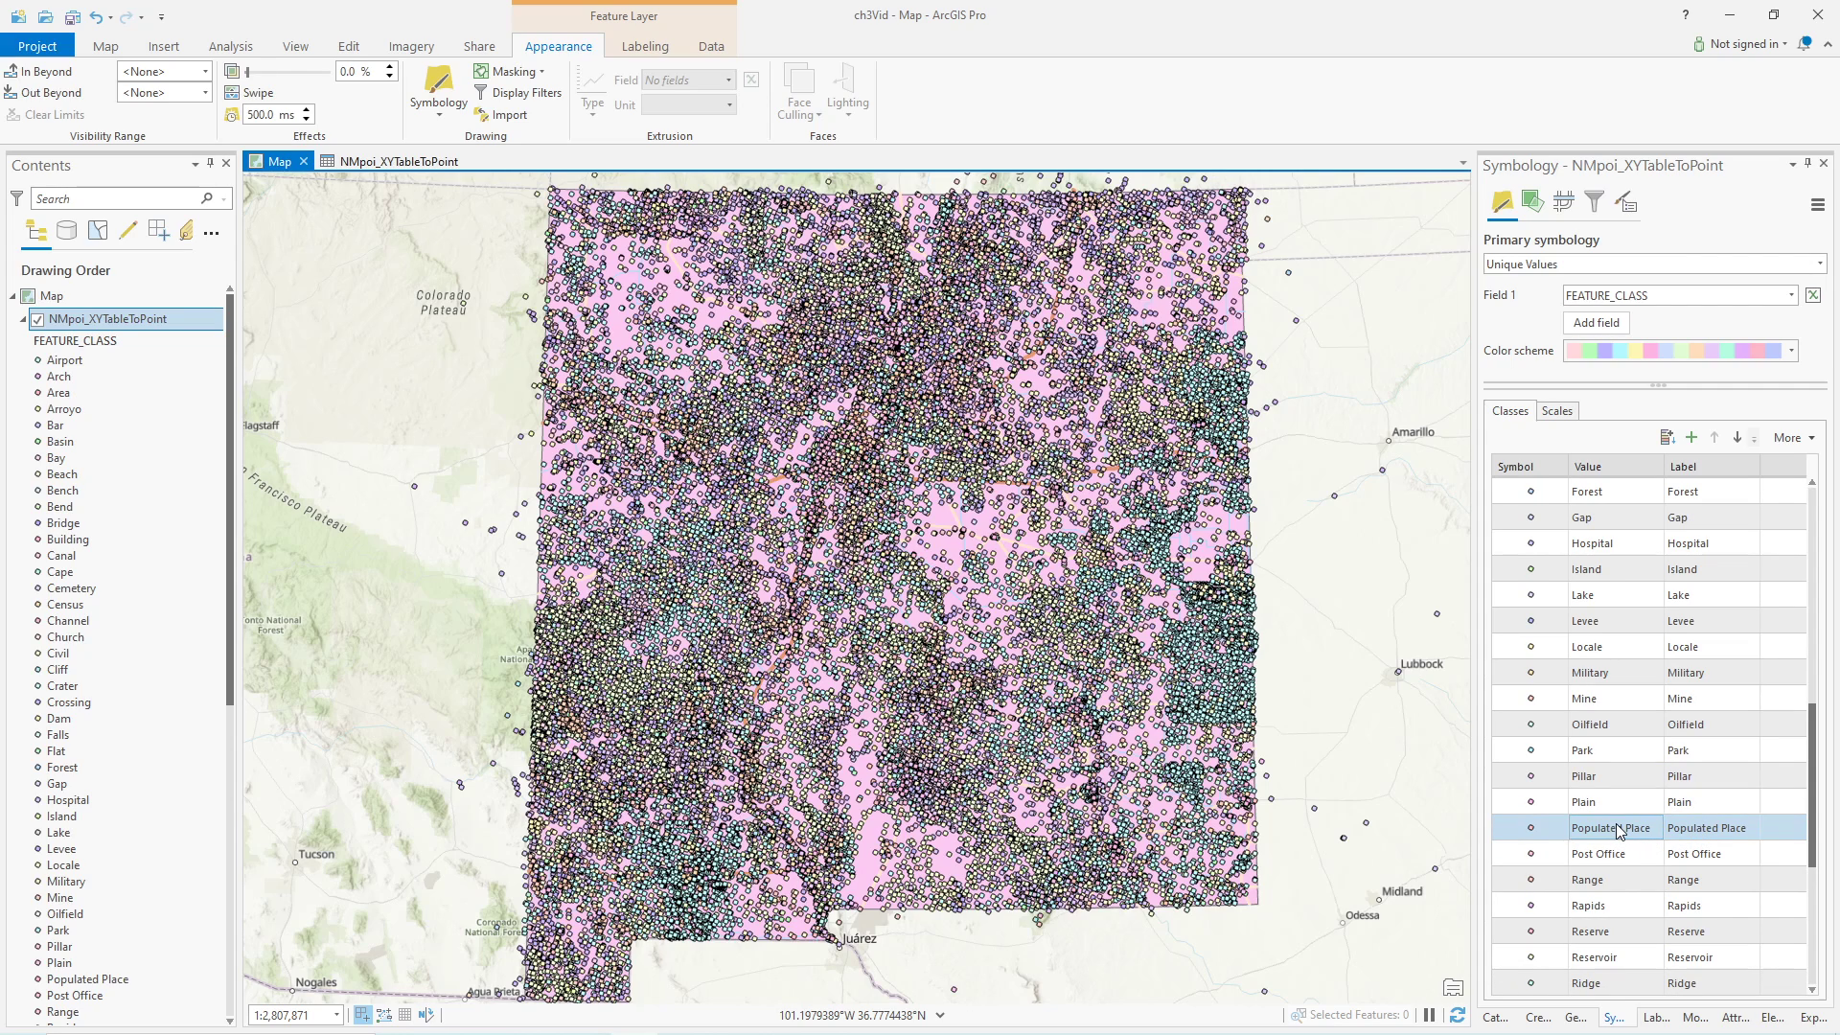
pyautogui.click(1591, 725)
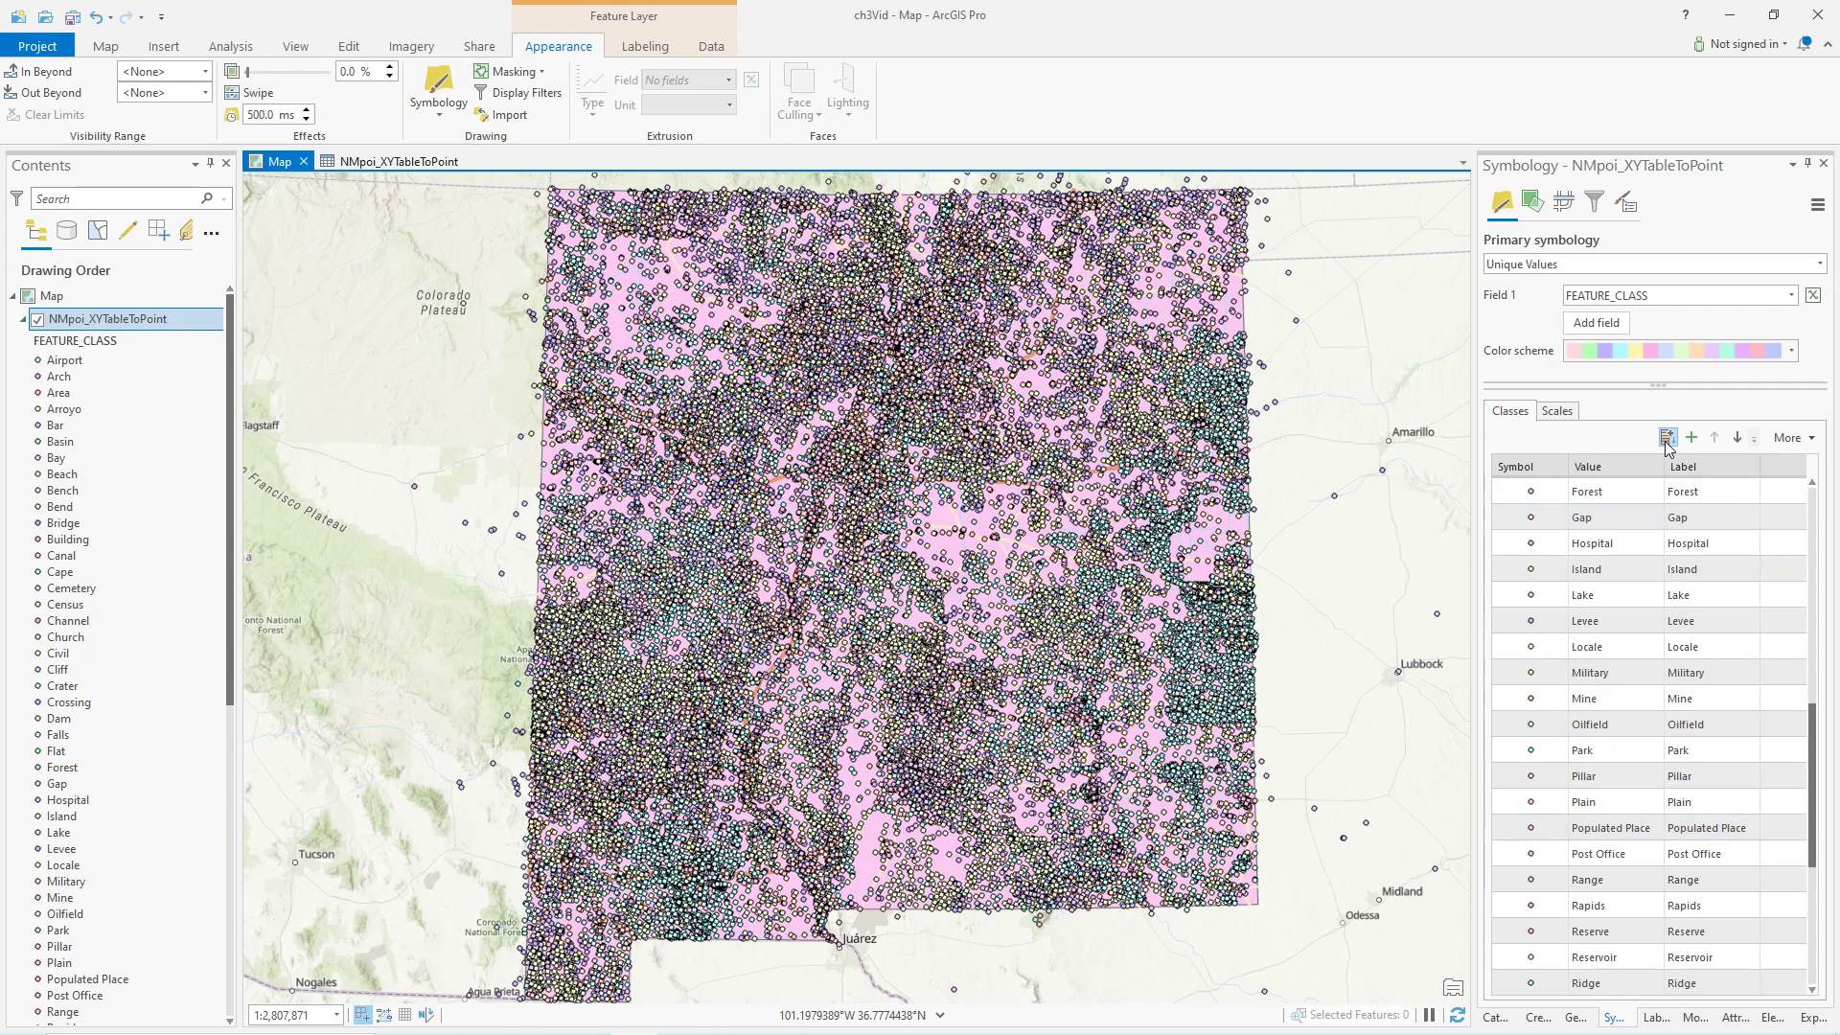
pyautogui.click(1810, 438)
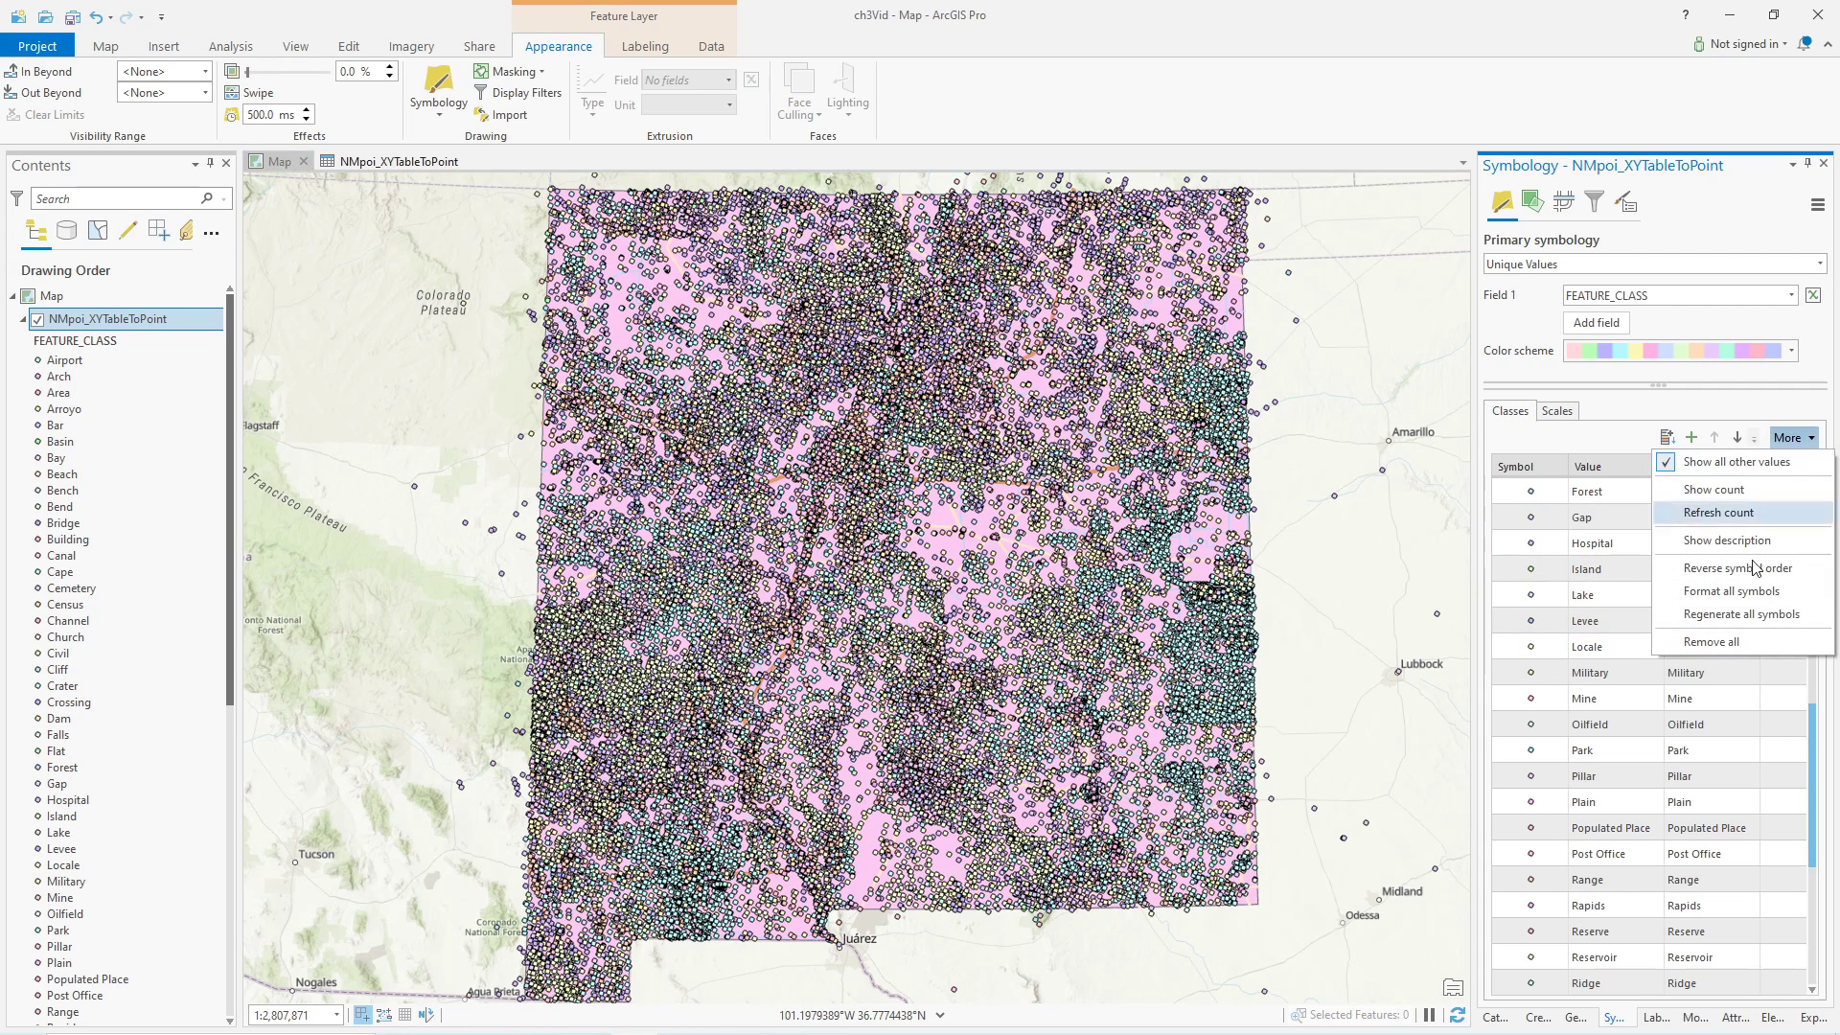
pyautogui.click(1711, 642)
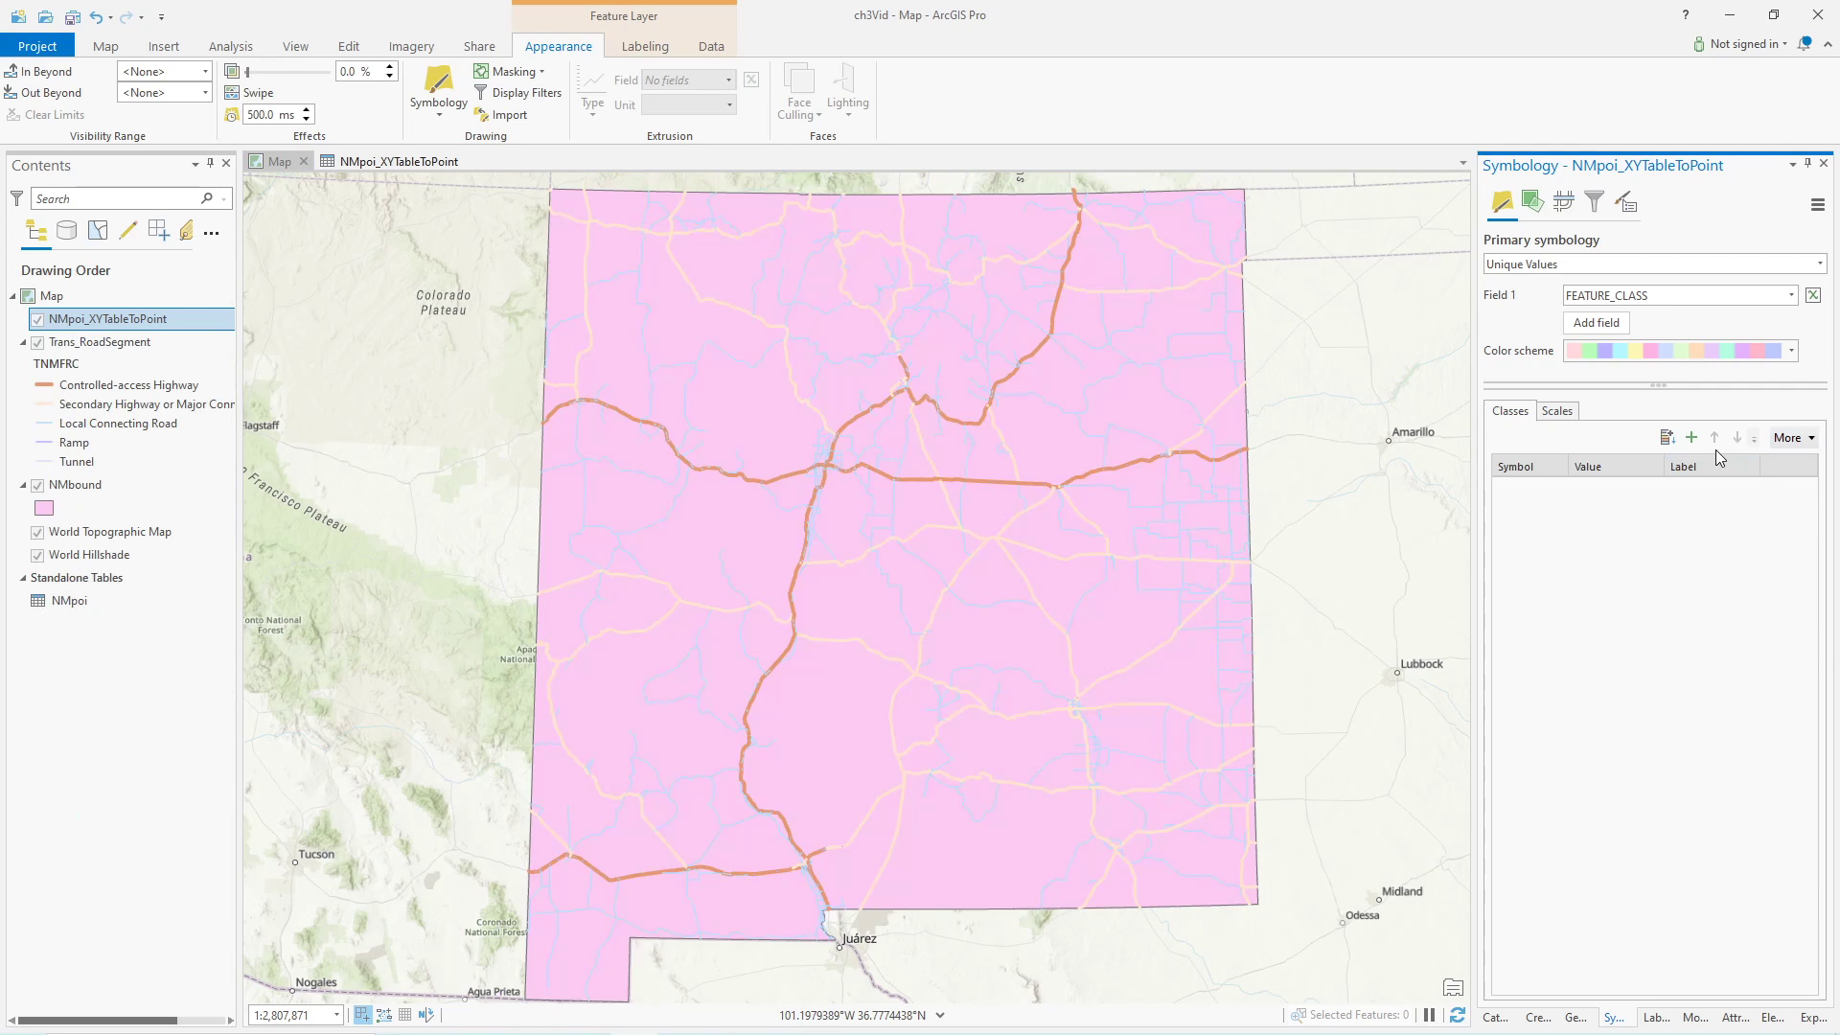
# - Start adding values to the FEATURE_CLASS symbology, selecting Populated Place and Hospital from the available values
pyautogui.click(1691, 438)
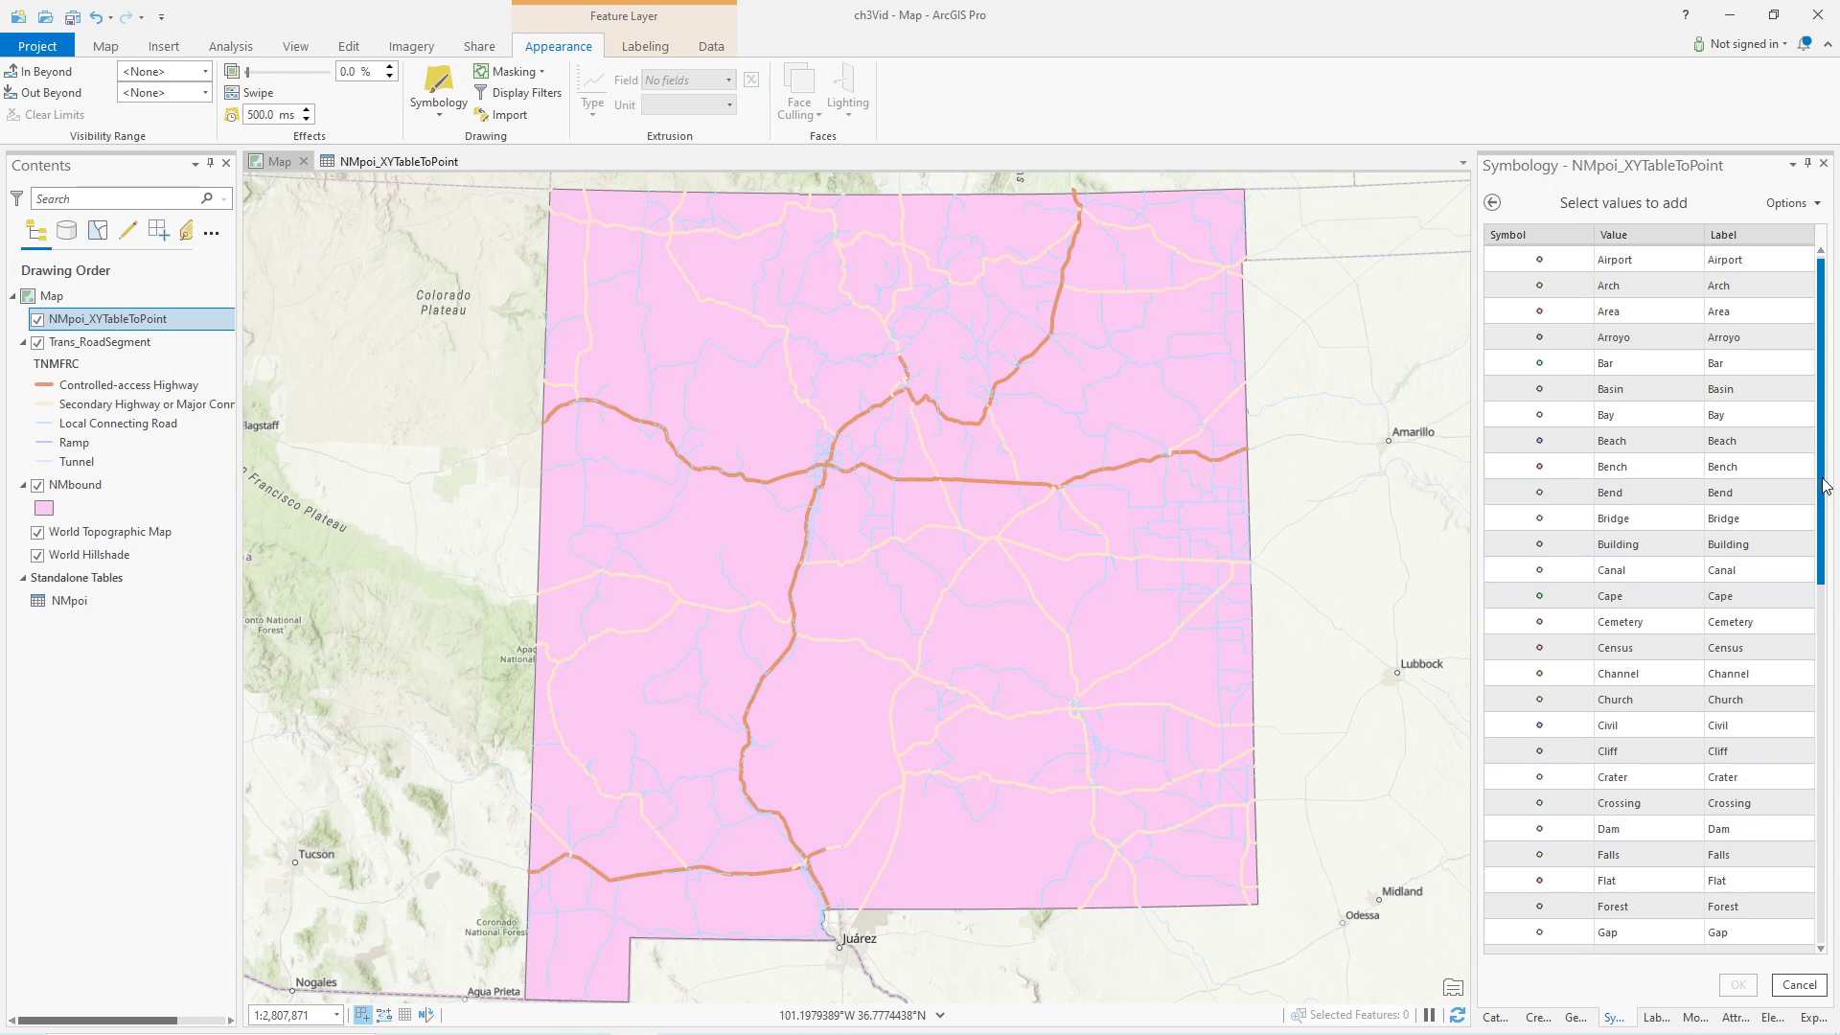
pyautogui.scroll(-8, 1705, 594)
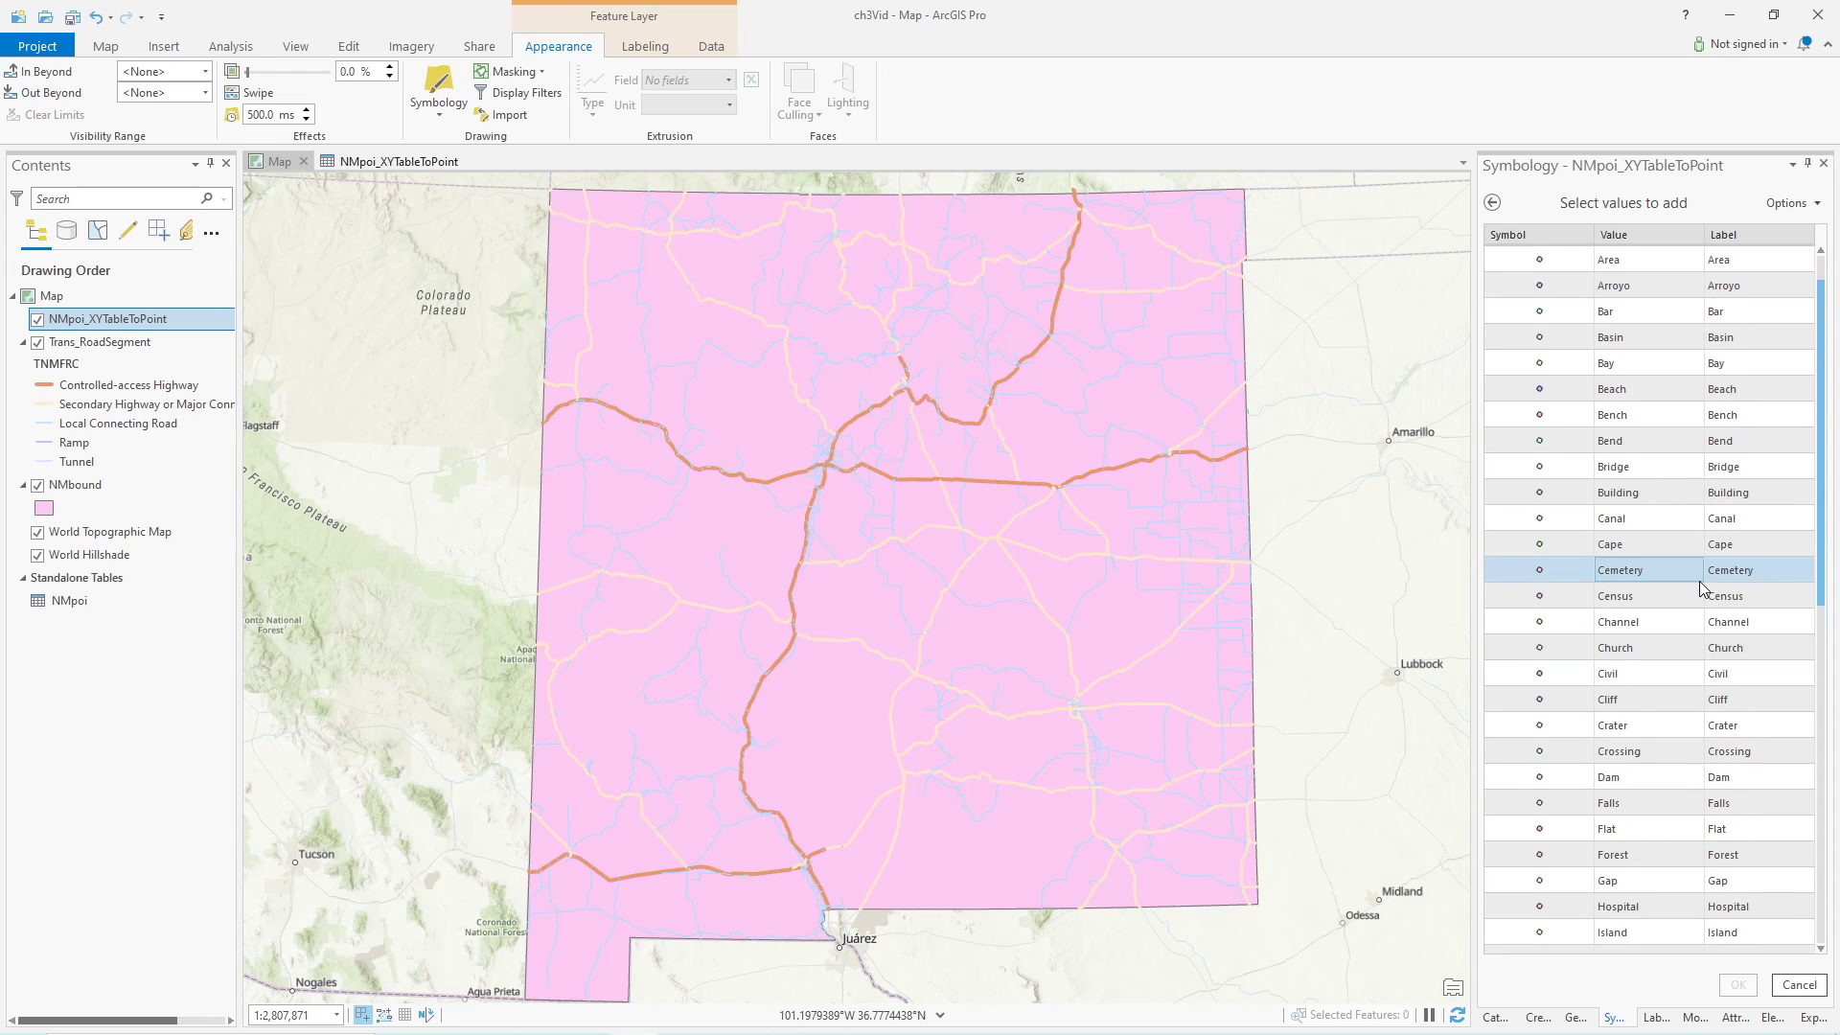
pyautogui.scroll(-2, 1696, 621)
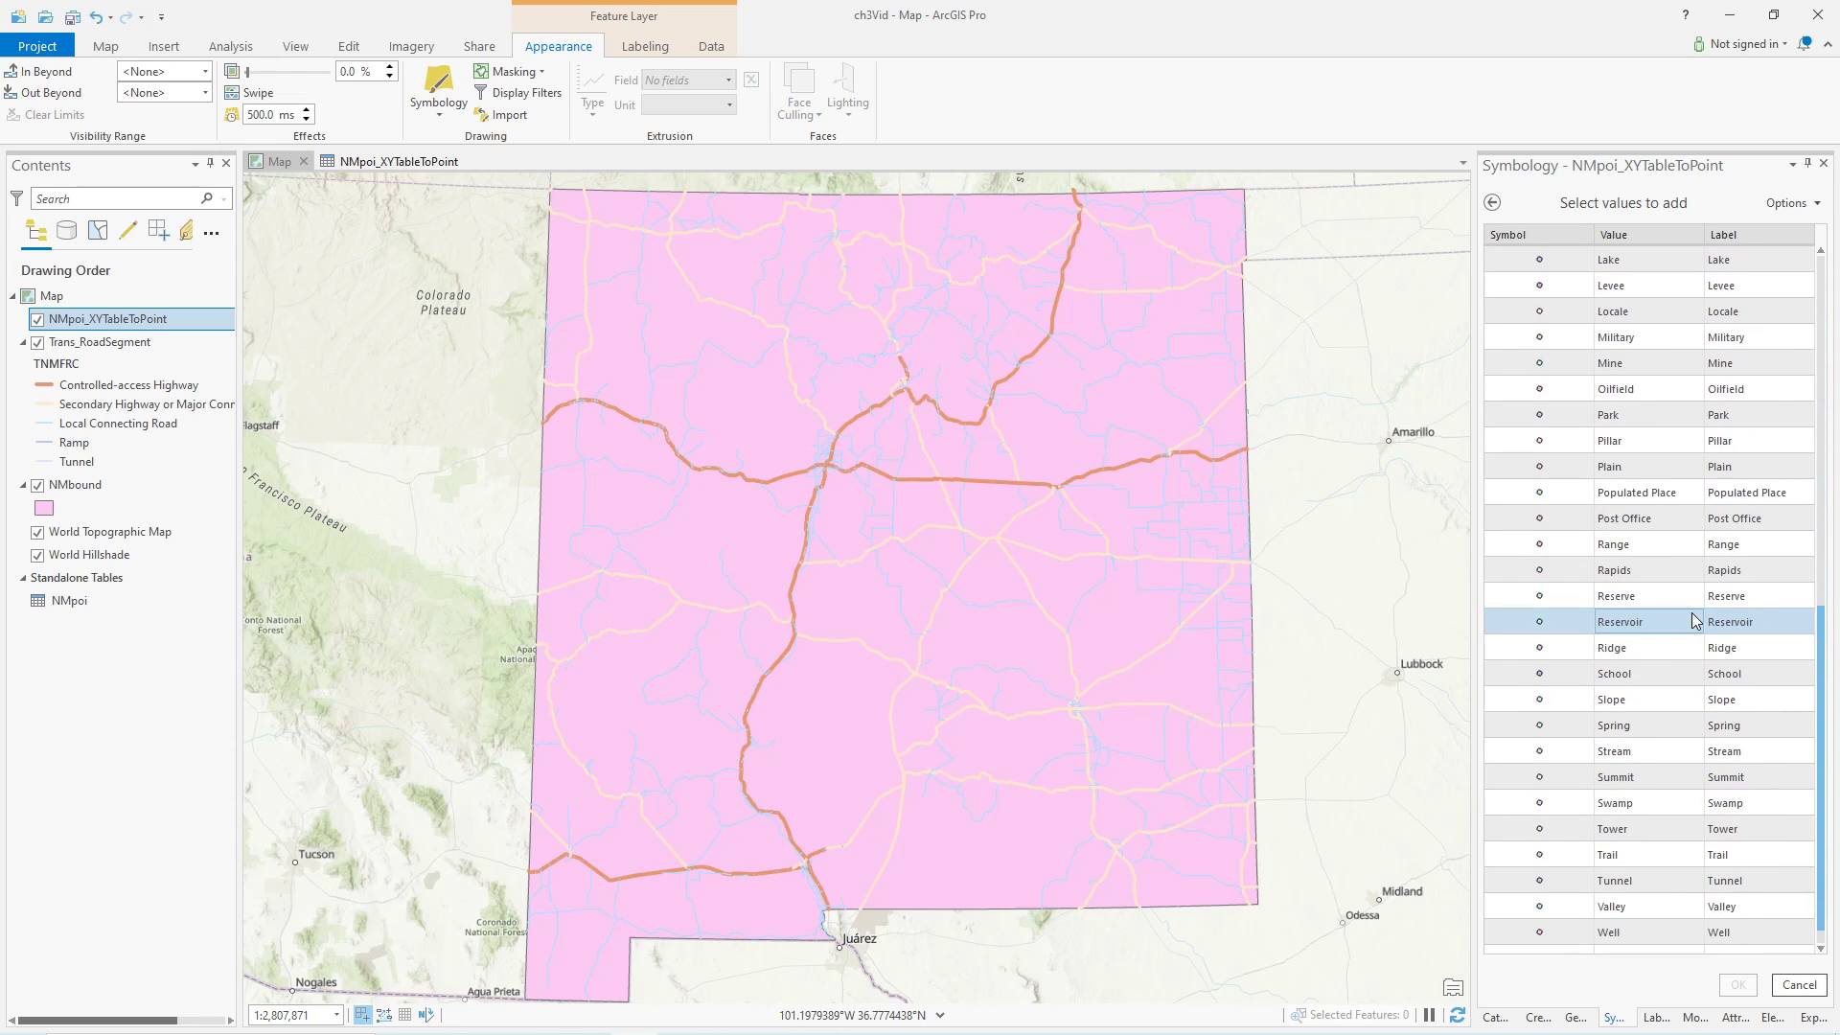
pyautogui.click(1662, 494)
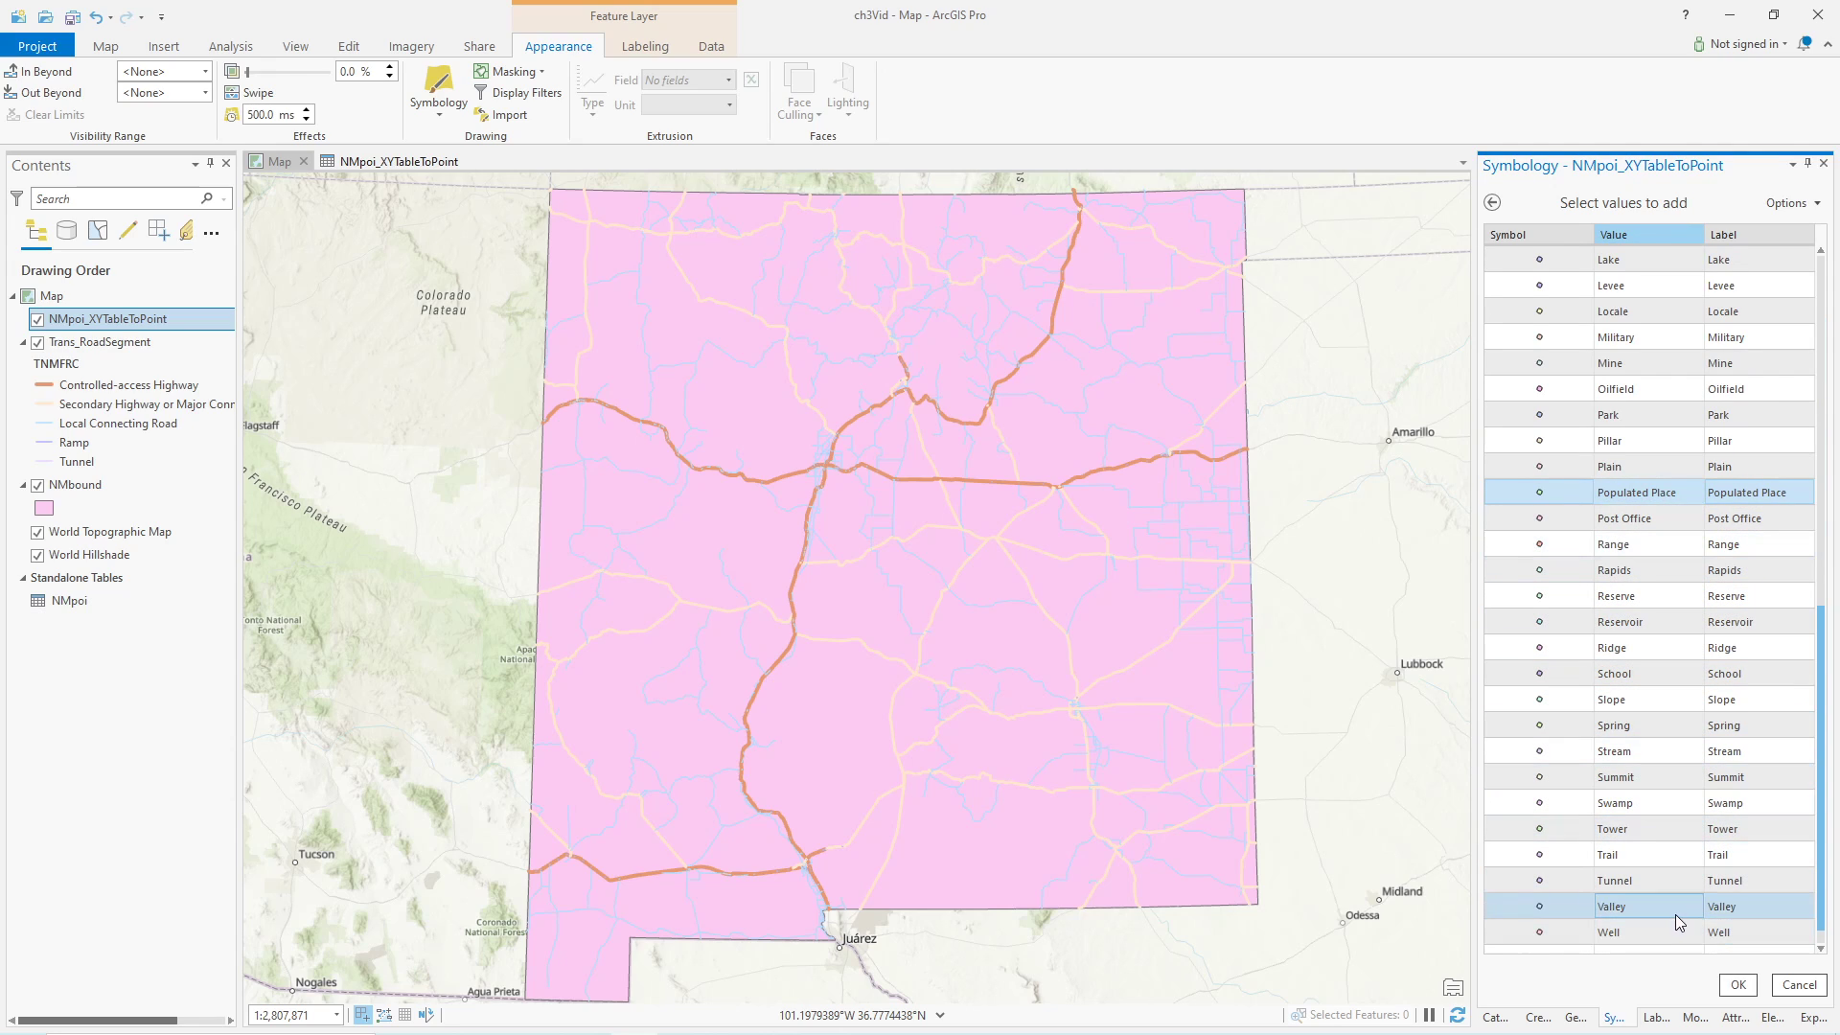
pyautogui.scroll(-1, 1674, 912)
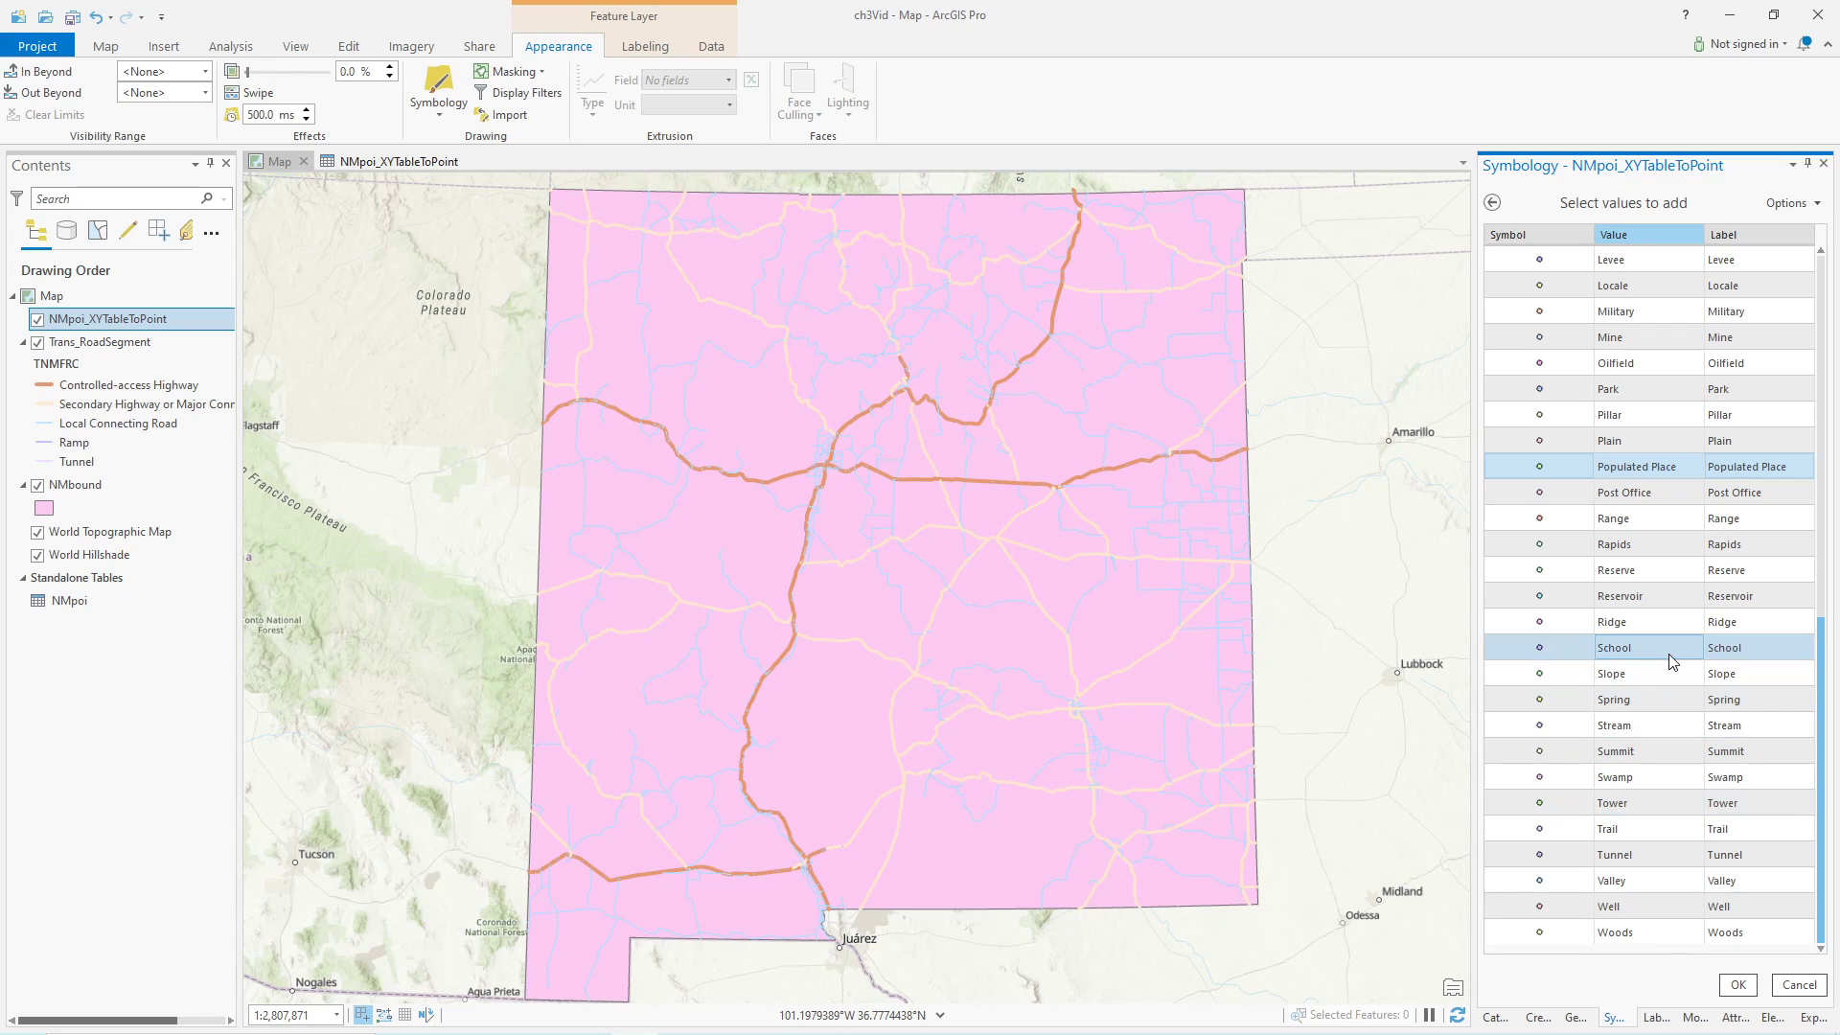
pyautogui.scroll(1, 1669, 654)
pyautogui.scroll(1, 1669, 653)
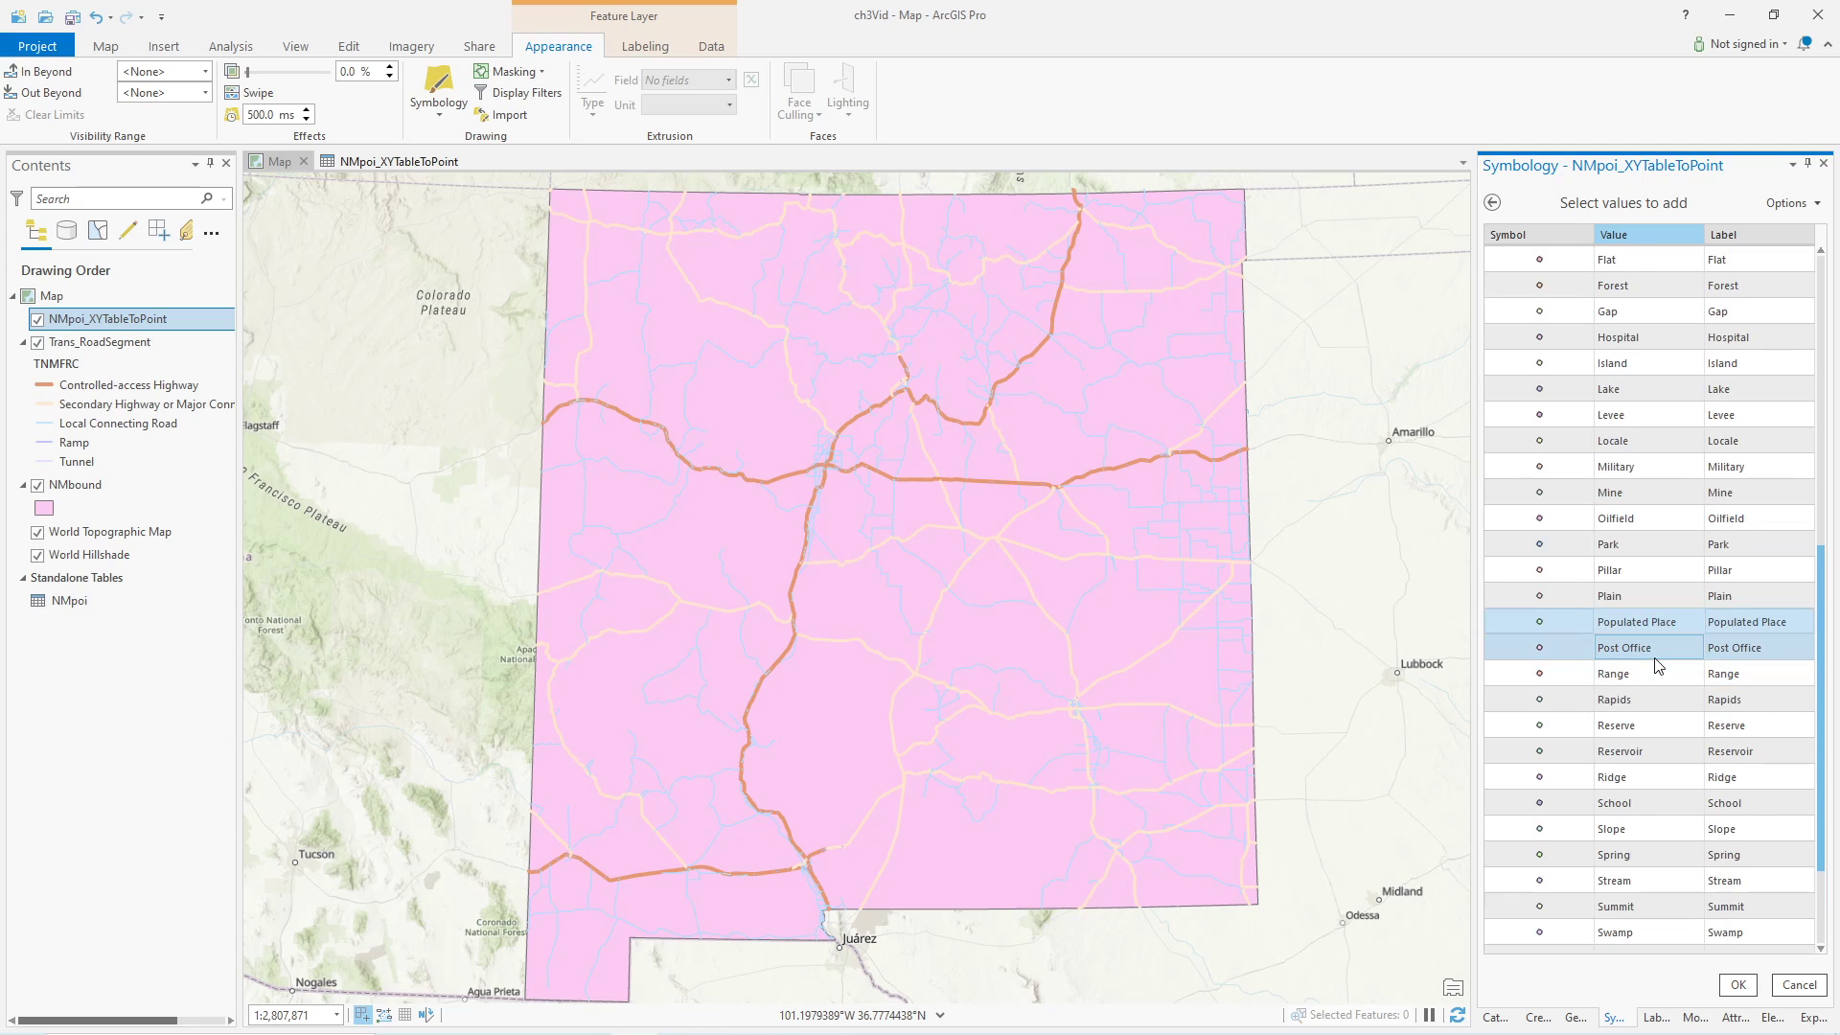
pyautogui.scroll(1, 1655, 655)
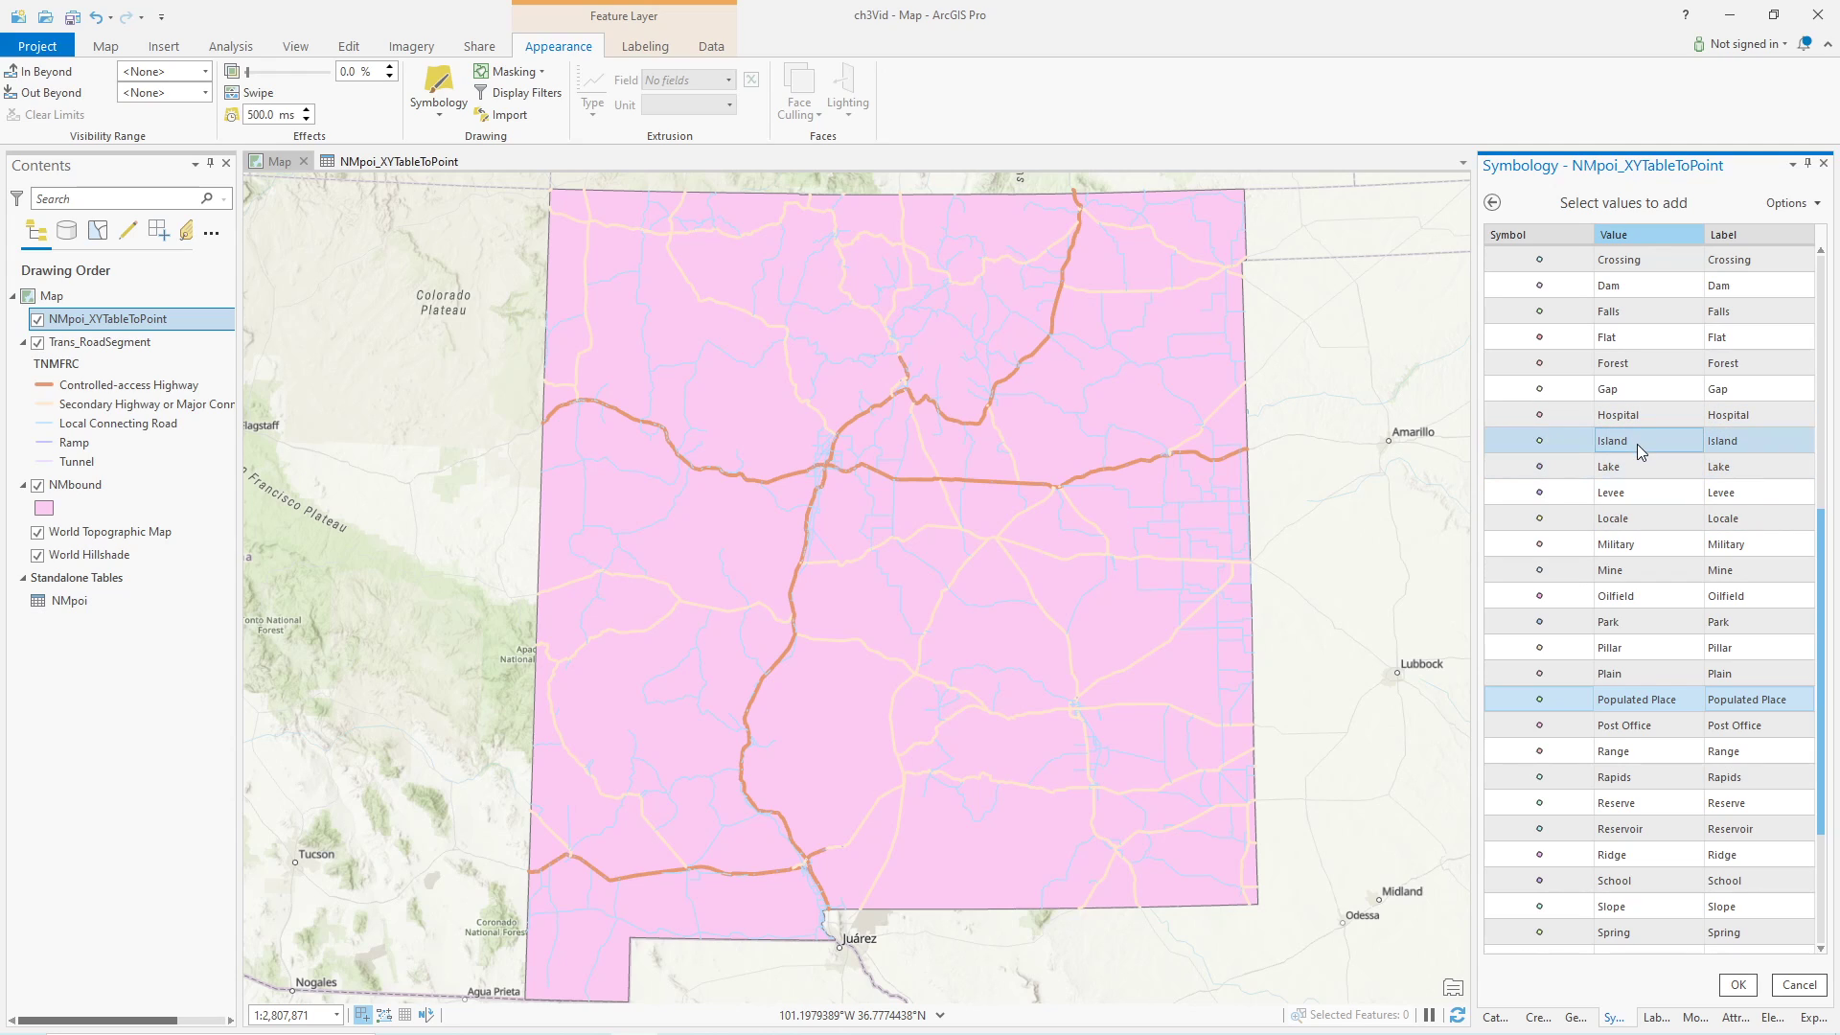
pyautogui.scroll(1, 1646, 458)
pyautogui.scroll(1, 1642, 481)
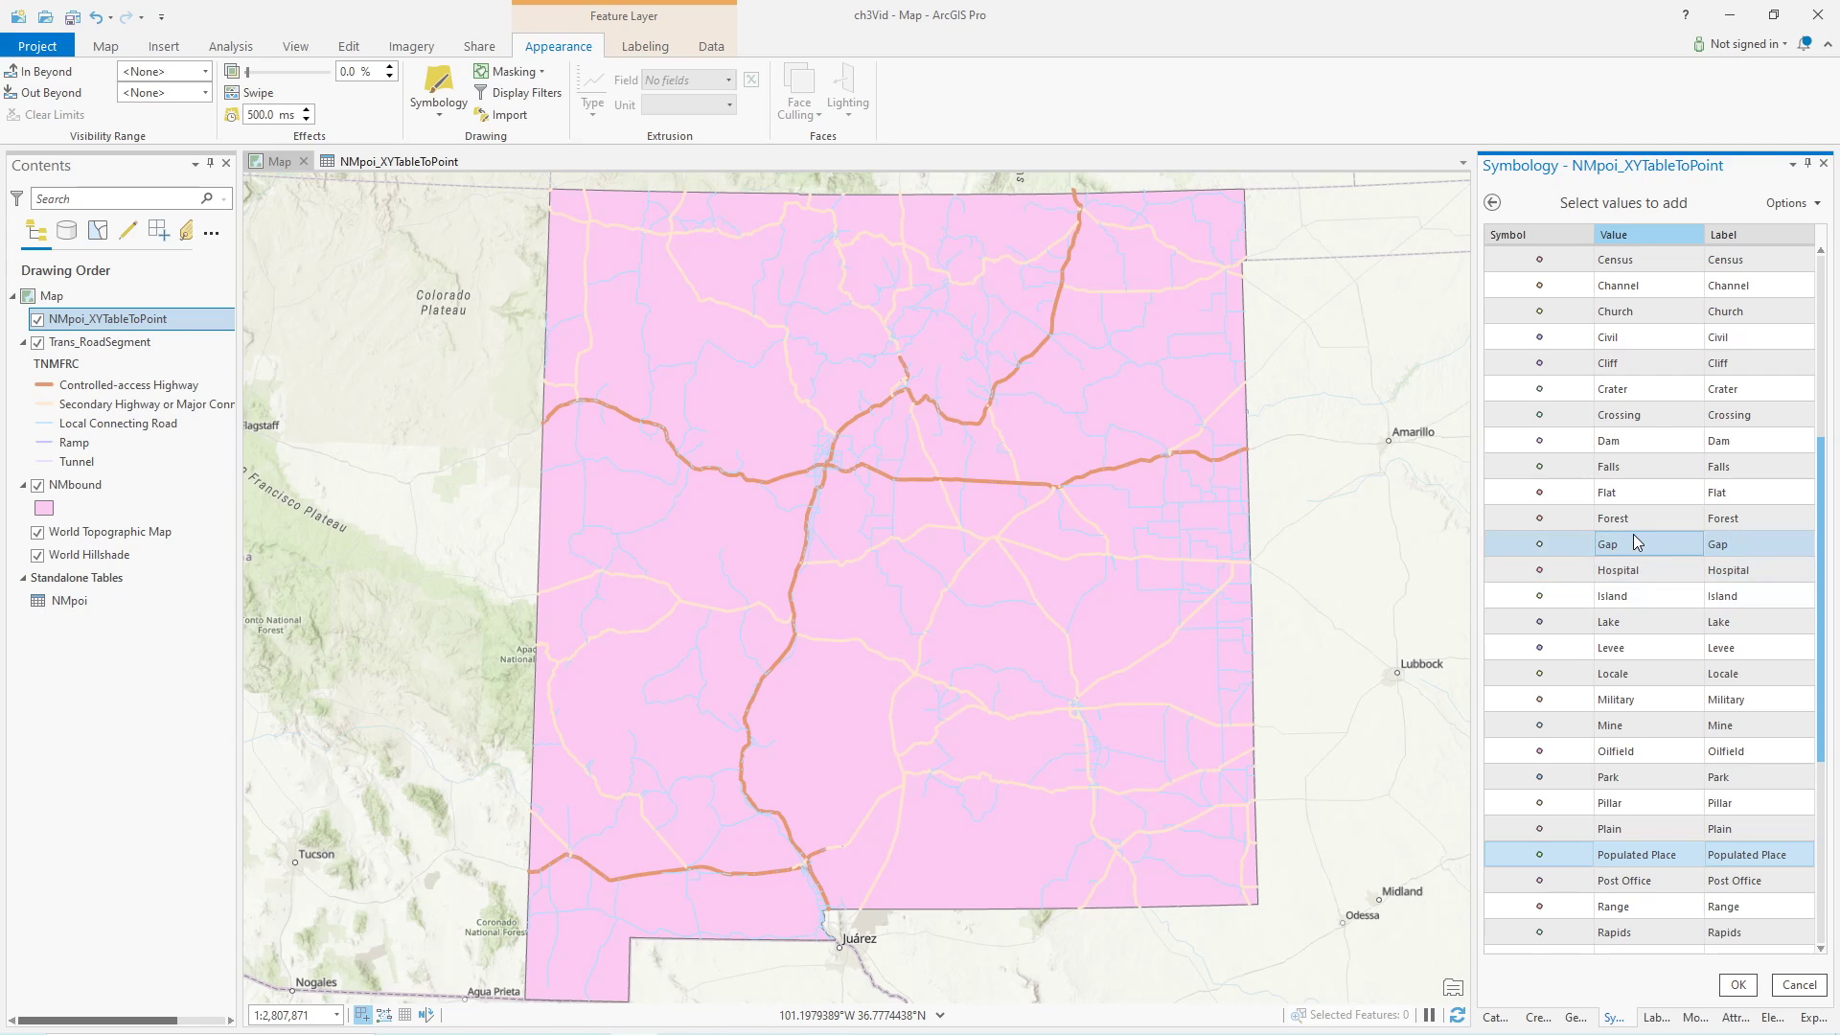
pyautogui.keyDown('ctrl'); pyautogui.click(1640, 568); pyautogui.keyUp('ctrl')
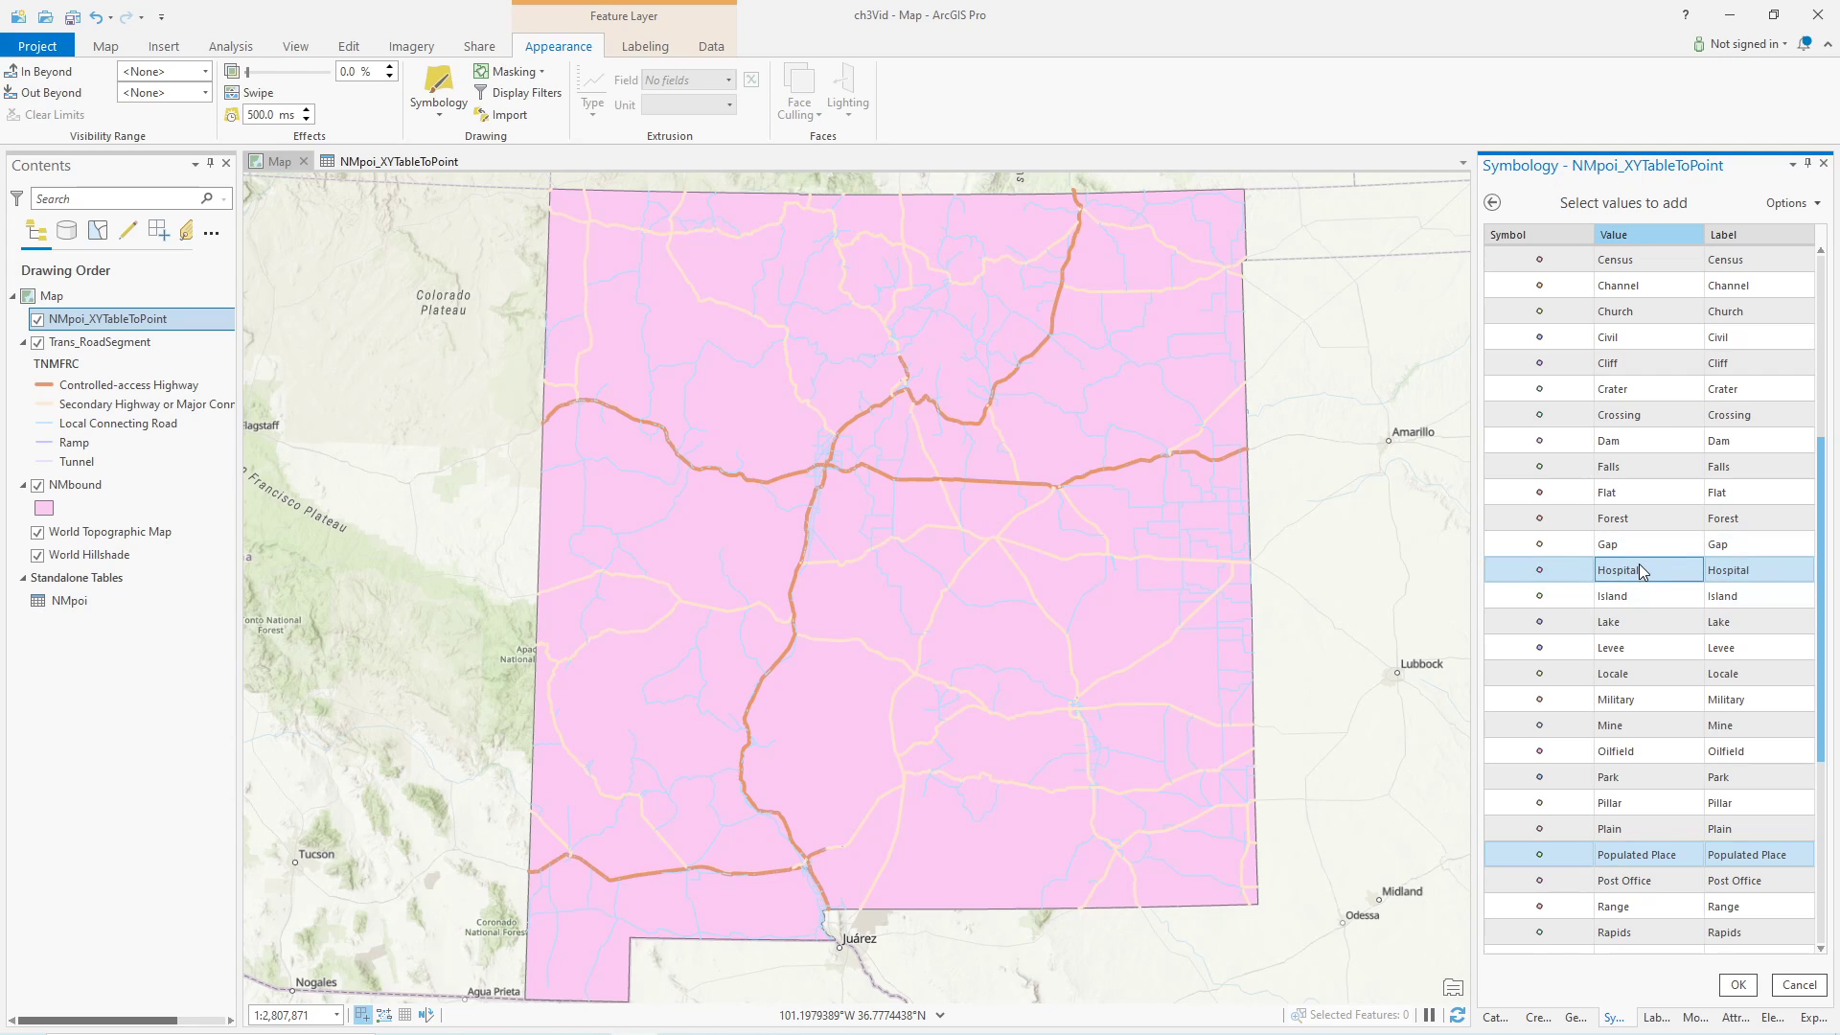
# - Include Crater and Airport in the value selection and add the selected values as symbol classes
pyautogui.scroll(1, 1654, 513)
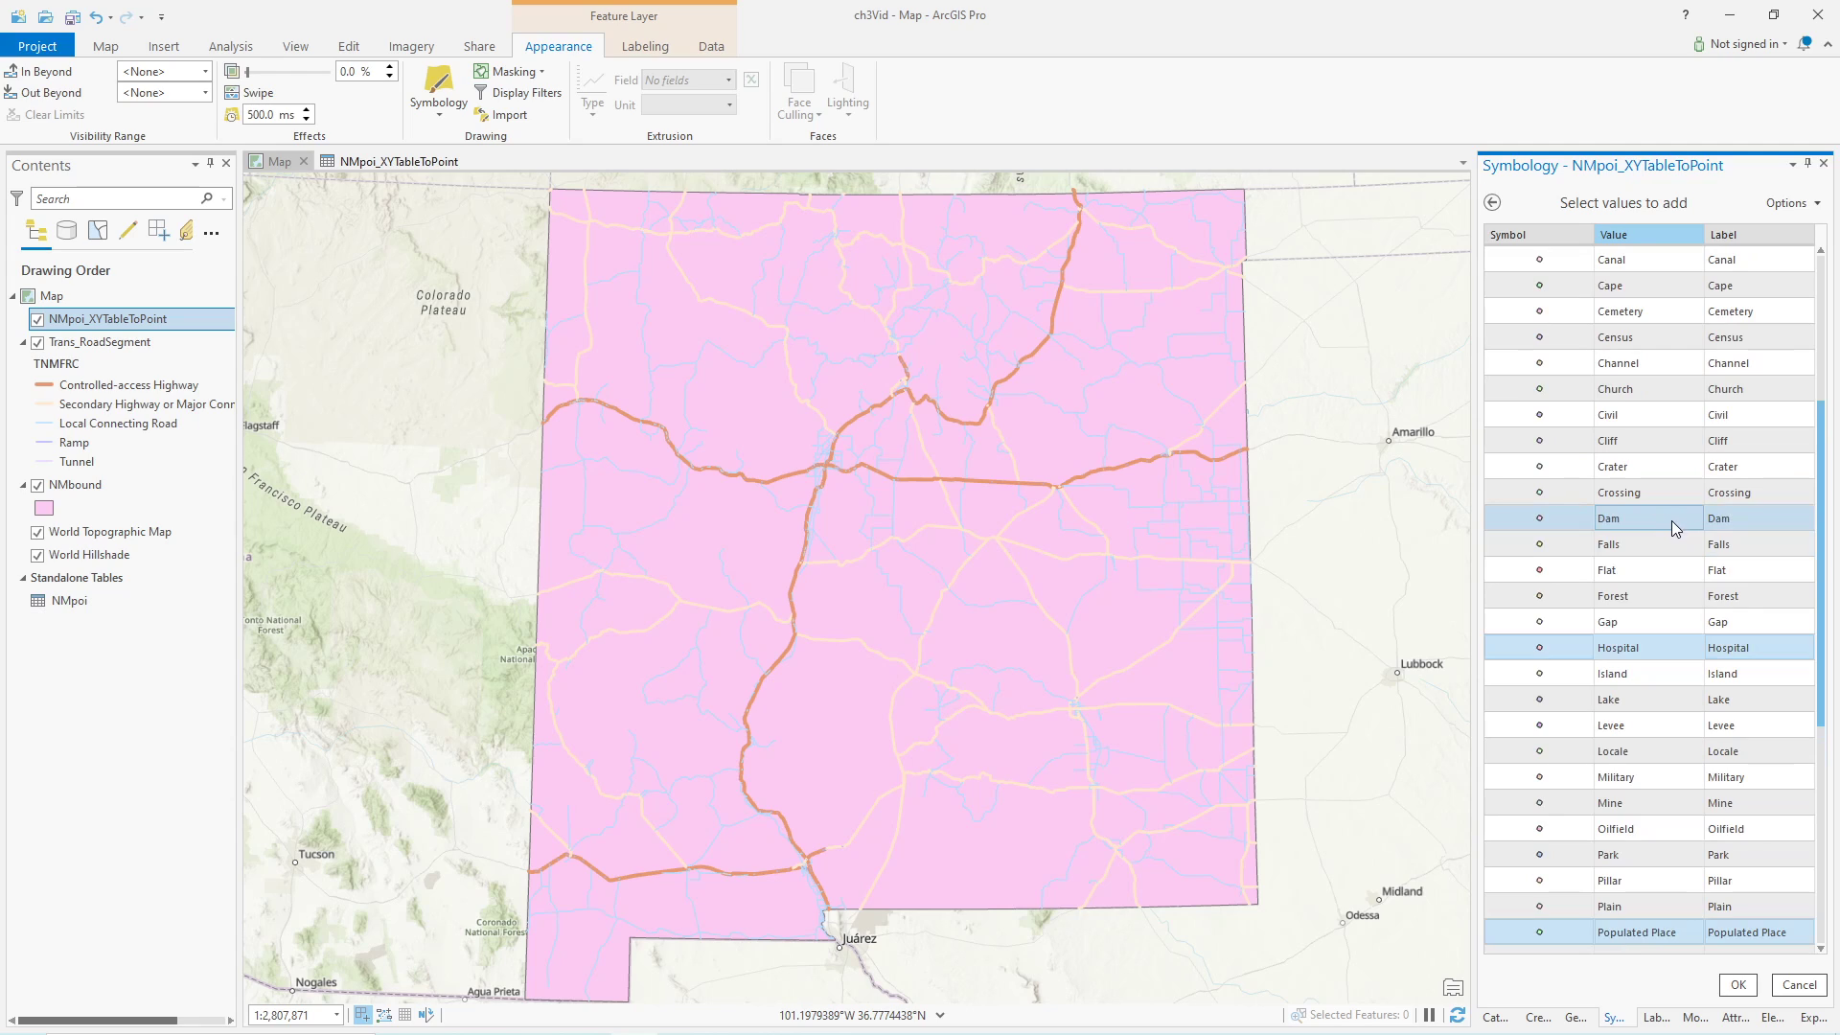
pyautogui.keyDown('ctrl'); pyautogui.click(1655, 475); pyautogui.keyUp('ctrl')
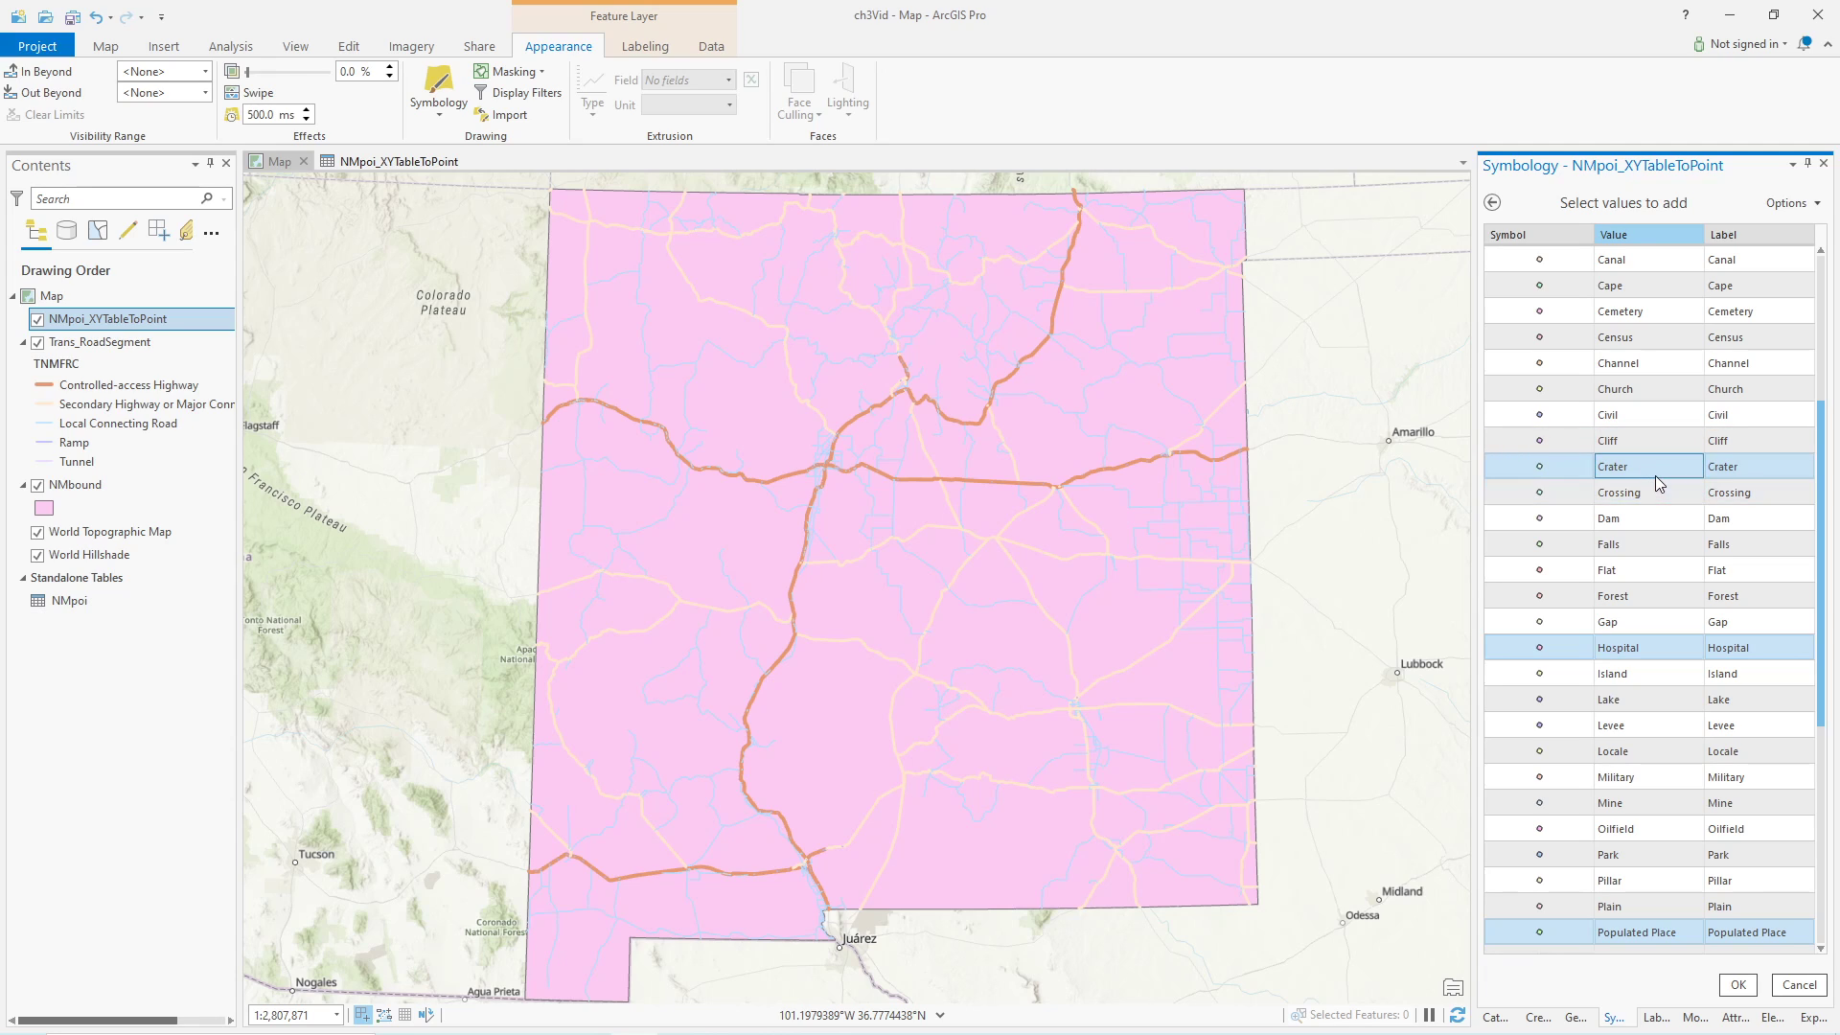
pyautogui.scroll(1, 1653, 475)
pyautogui.scroll(2, 1654, 474)
pyautogui.scroll(1, 1661, 446)
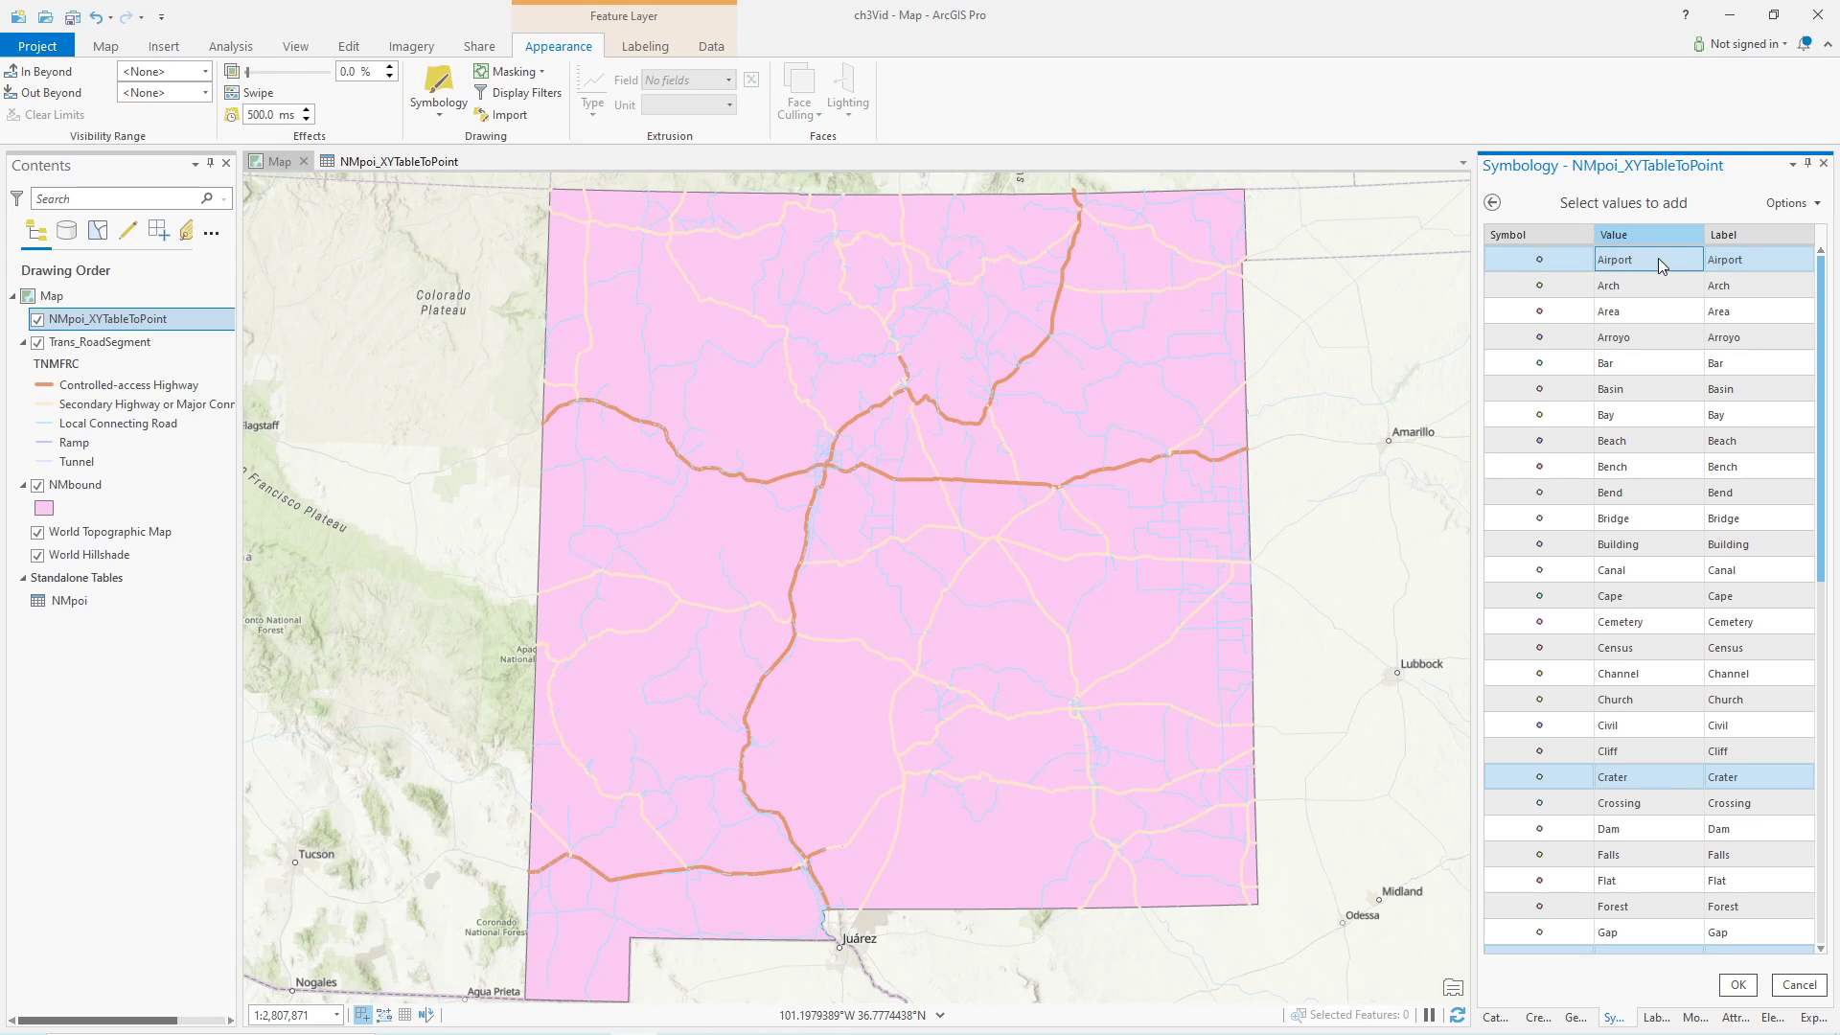
pyautogui.click(1737, 984)
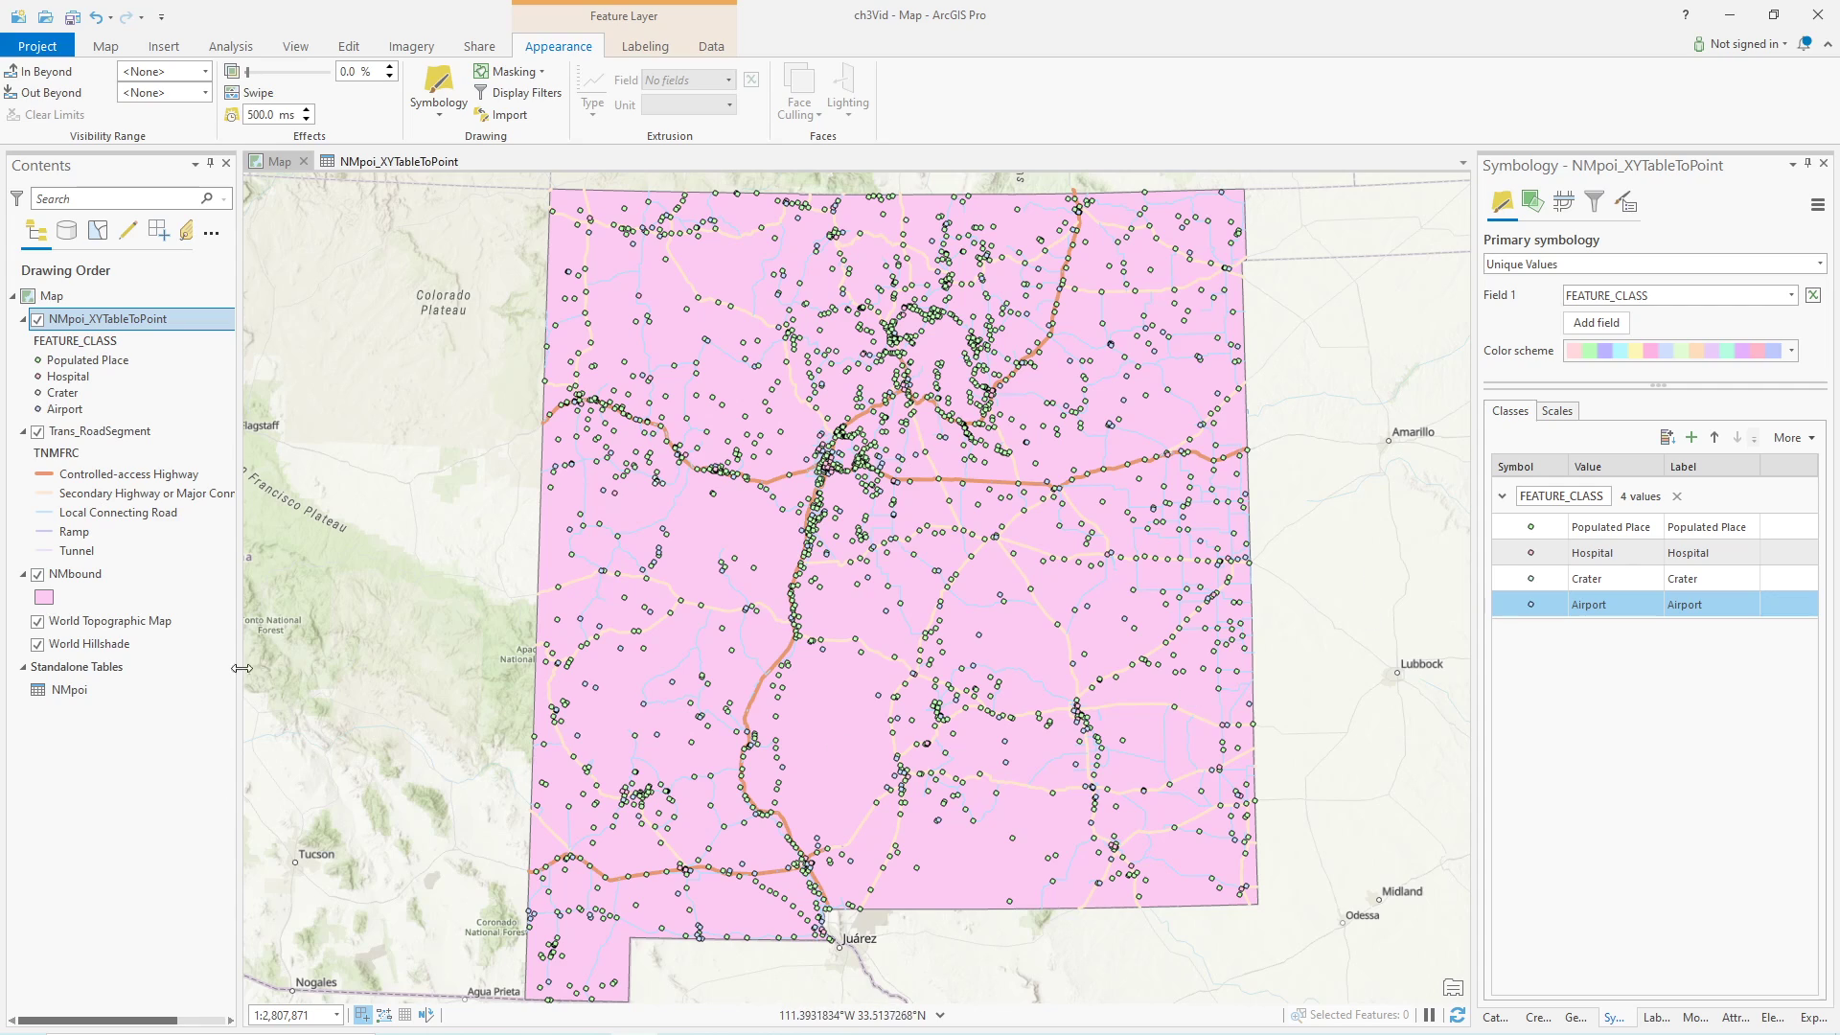
# - Search the symbol gallery for "hospital" and apply the smallest Hospital symbol to the Hospital class
pyautogui.click(38, 378)
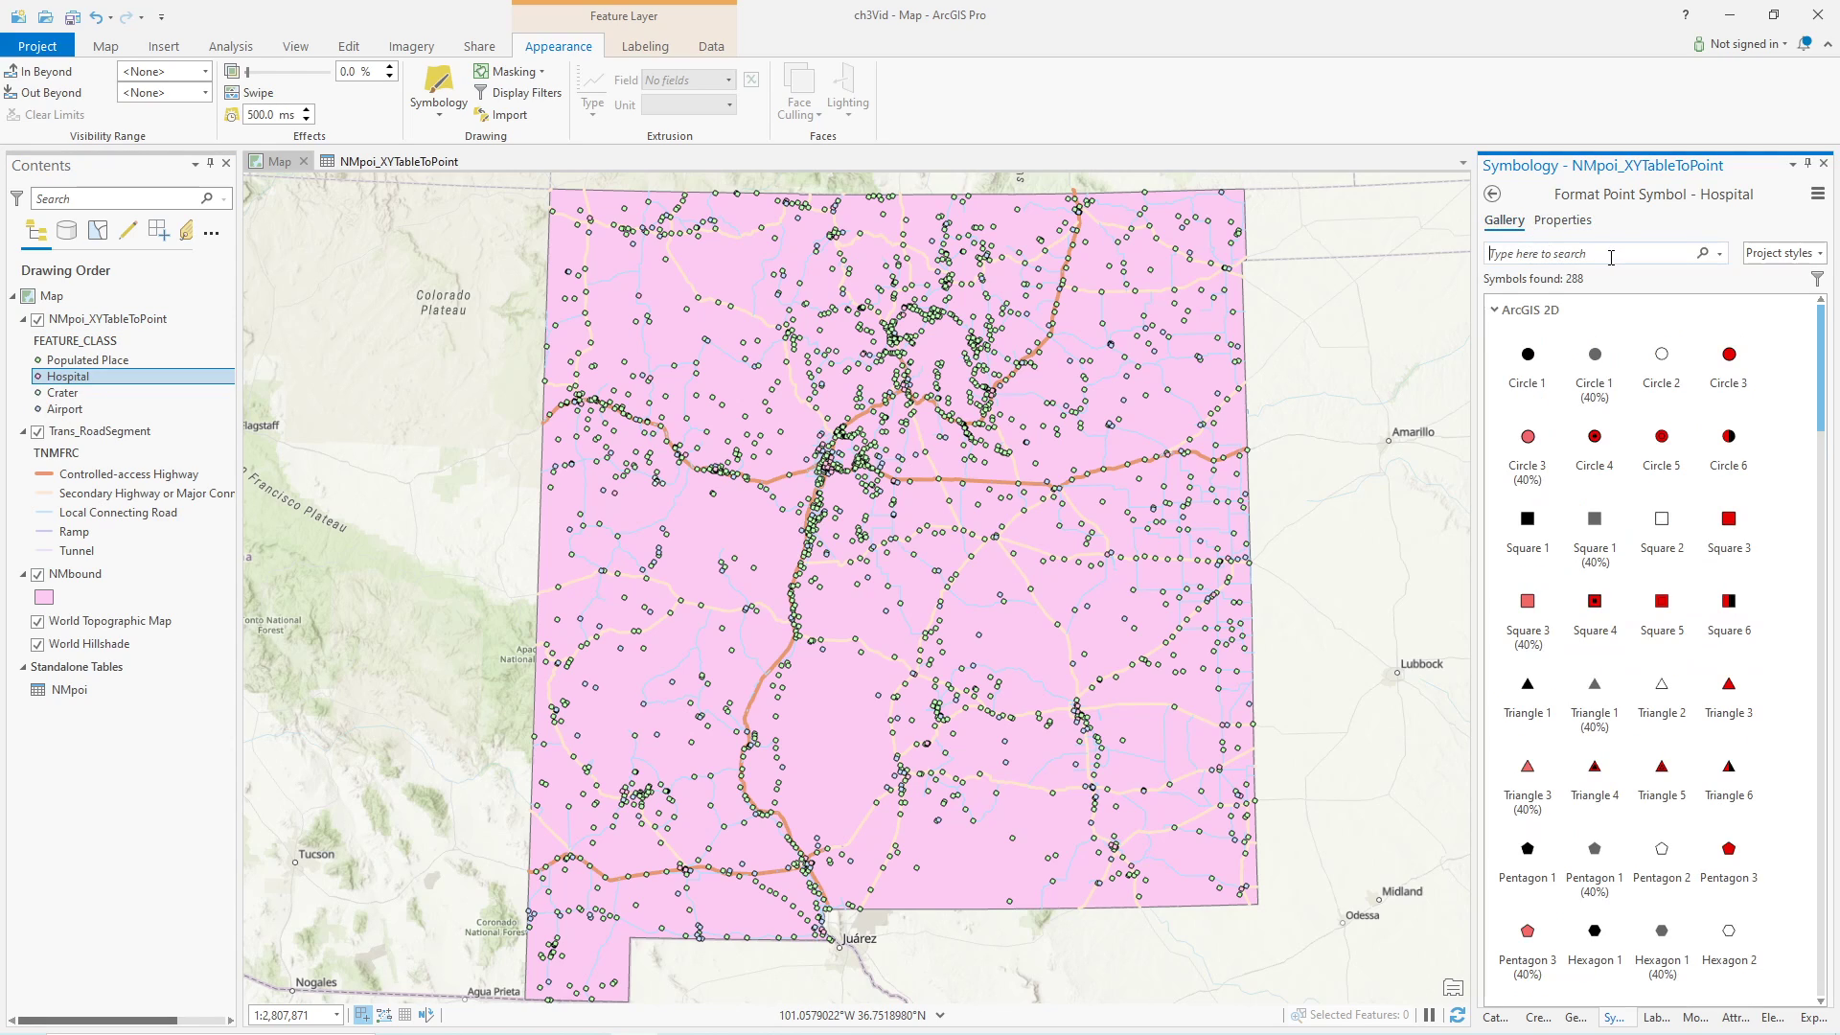
pyautogui.click(1611, 255)
pyautogui.write('hospital')
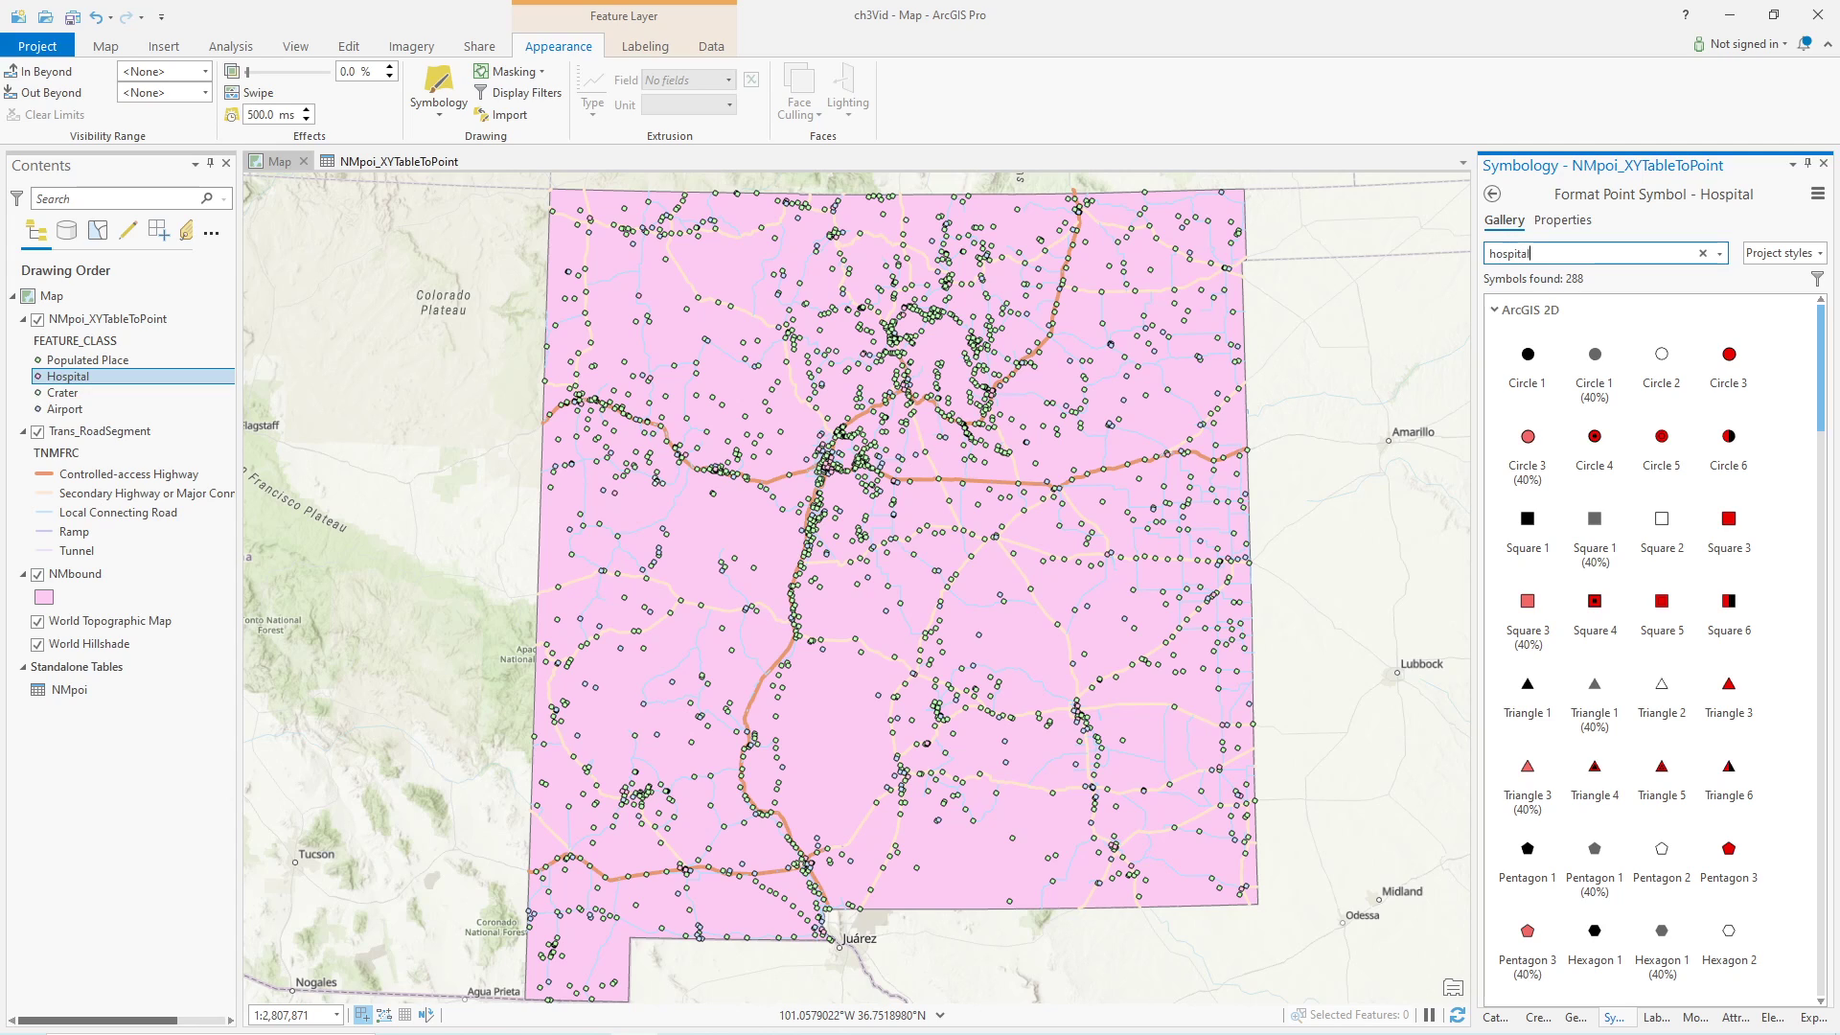
pyautogui.press('Return')
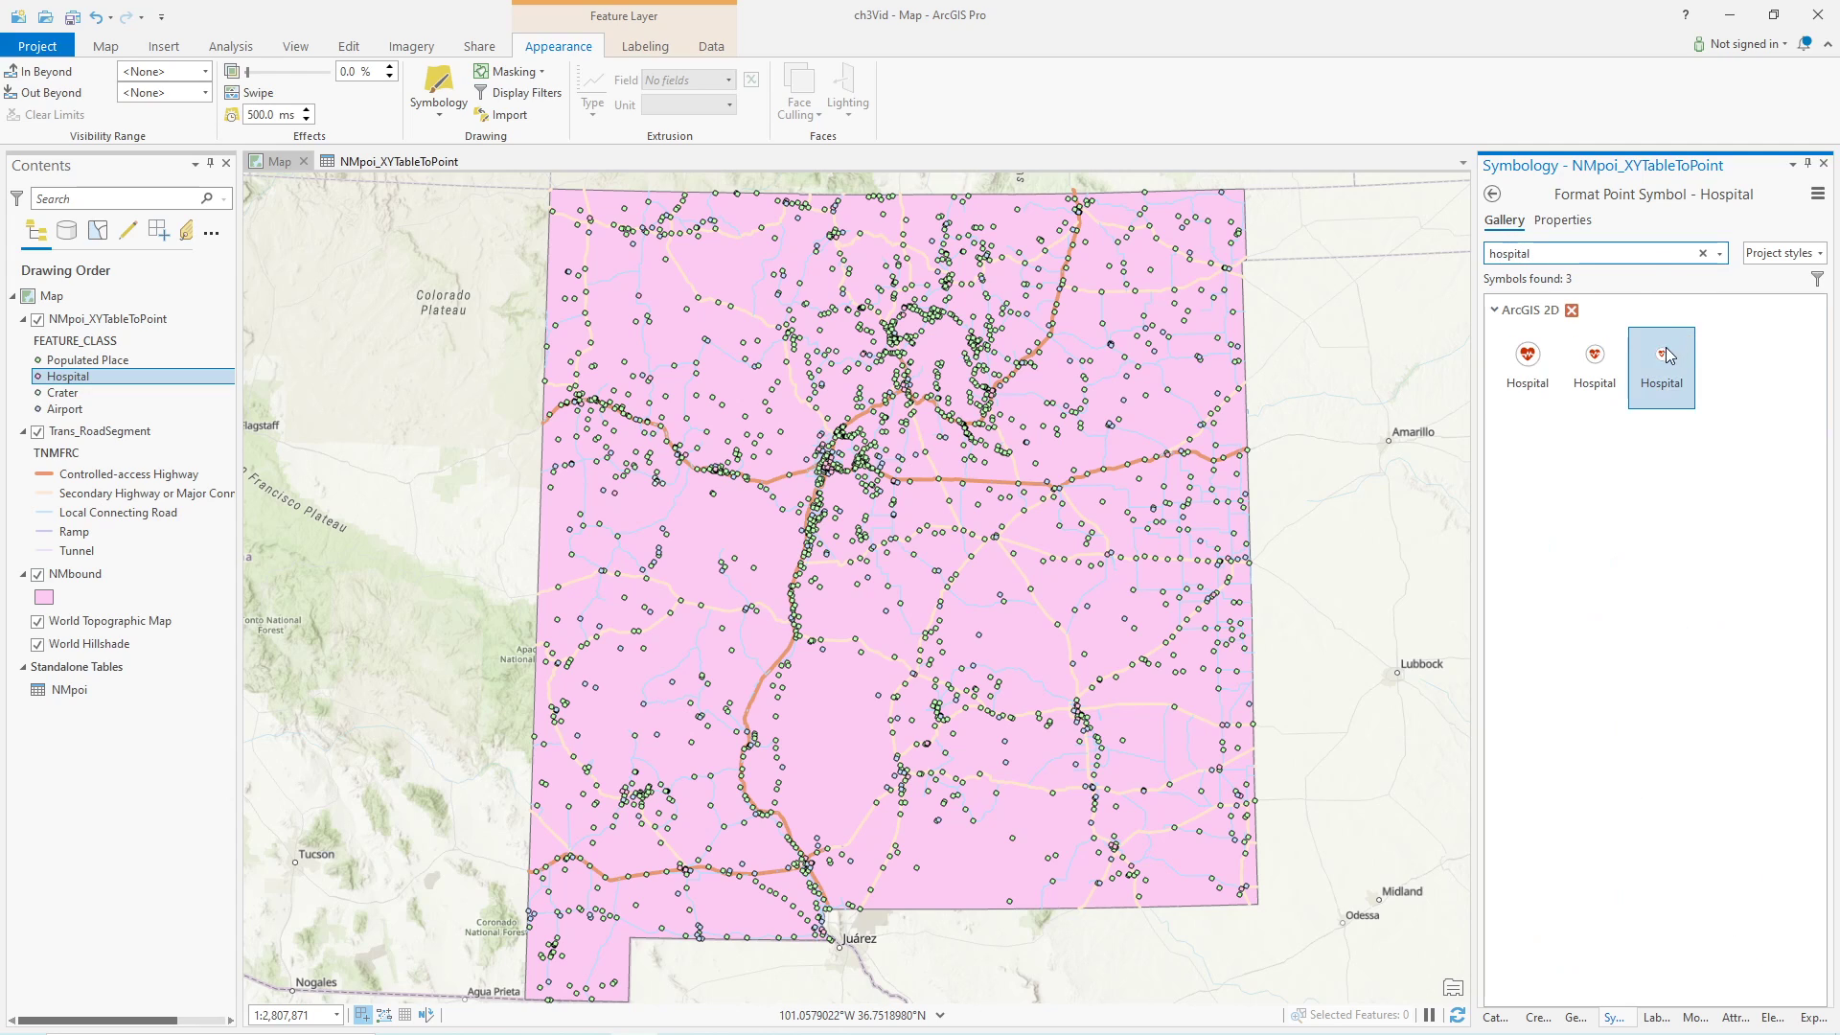
pyautogui.click(1661, 359)
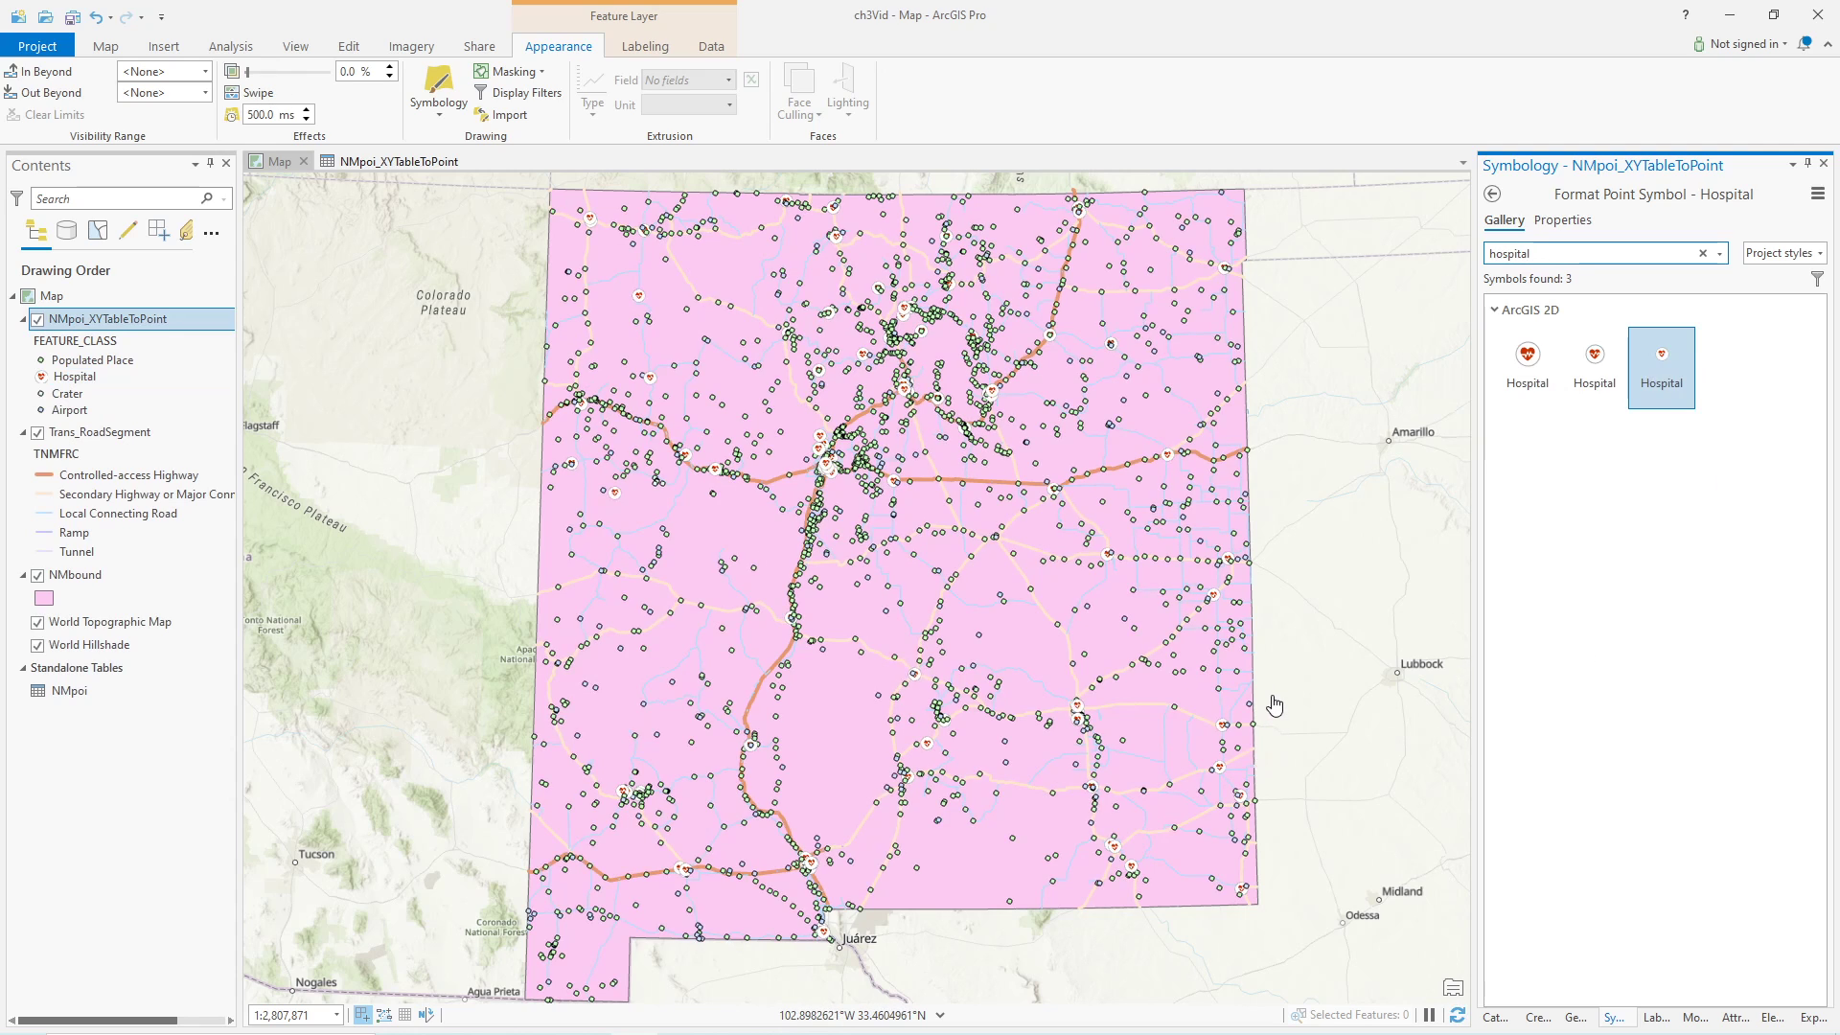
# - Change the Crater class symbol to Diamond 2 from the ArcGIS 2D gallery
pyautogui.click(43, 393)
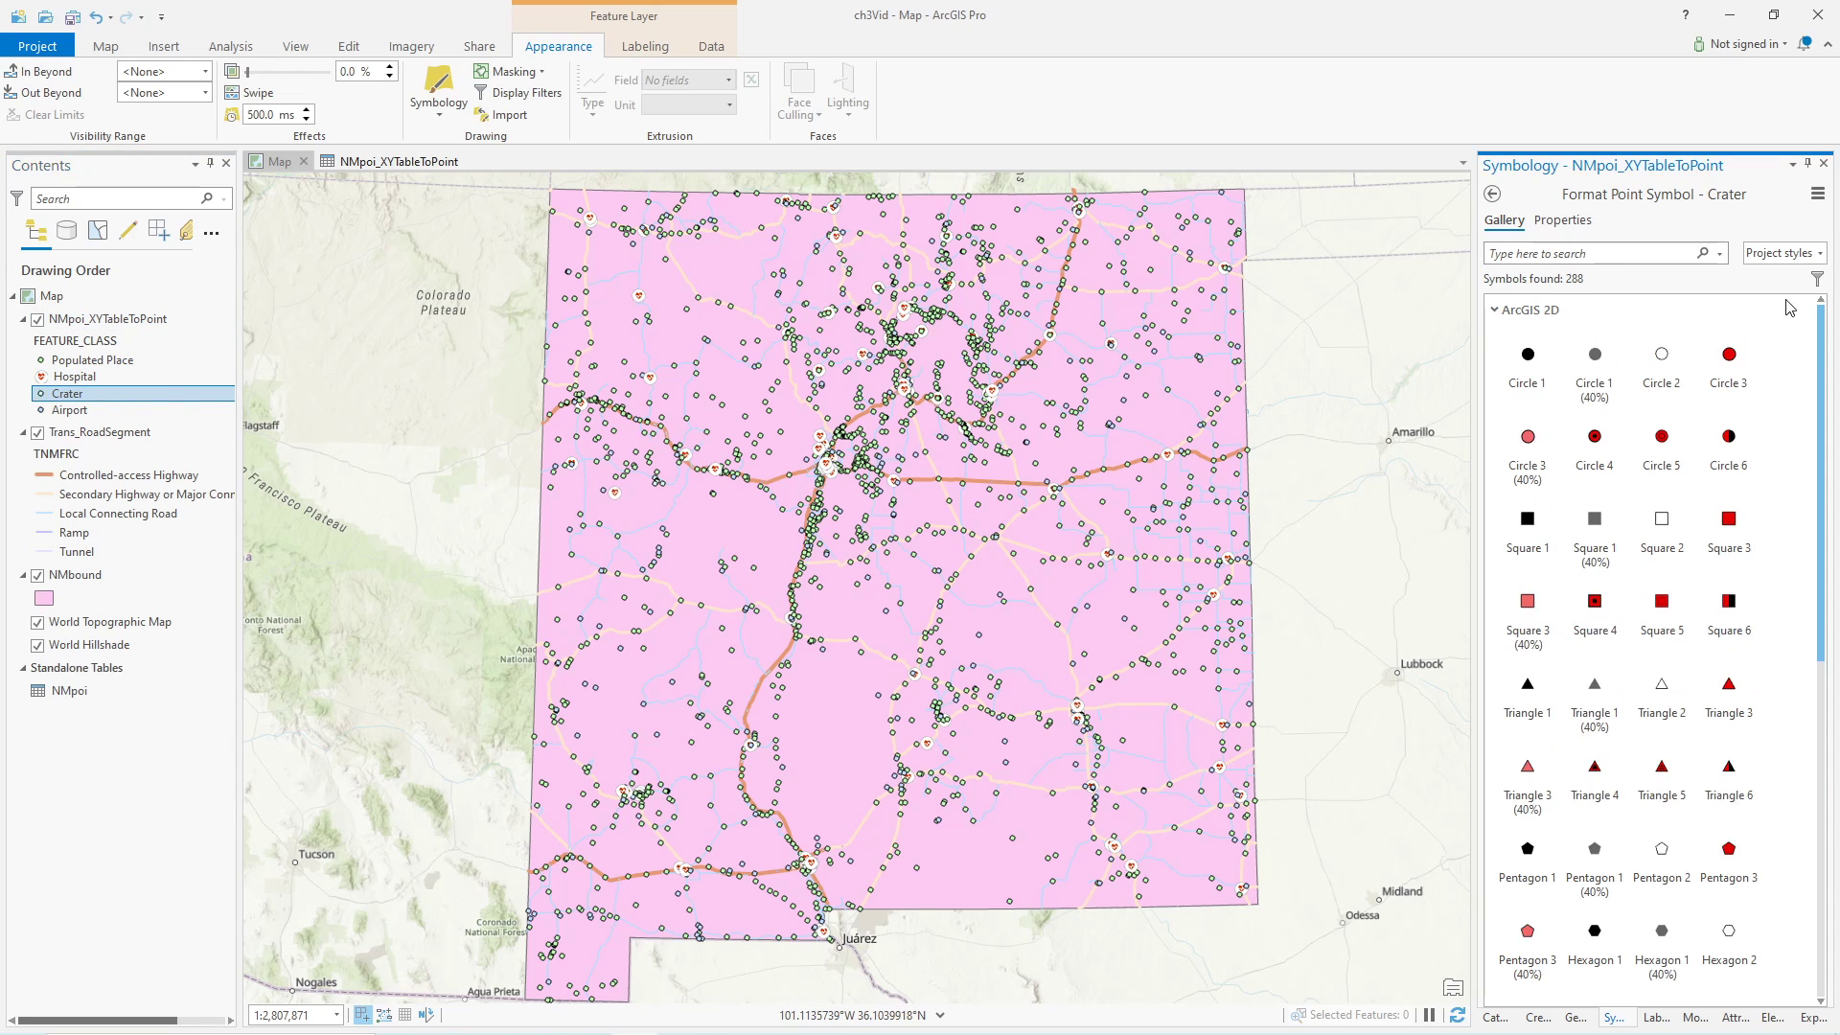
pyautogui.moveTo(1822, 340); pyautogui.dragTo(1784, 591)
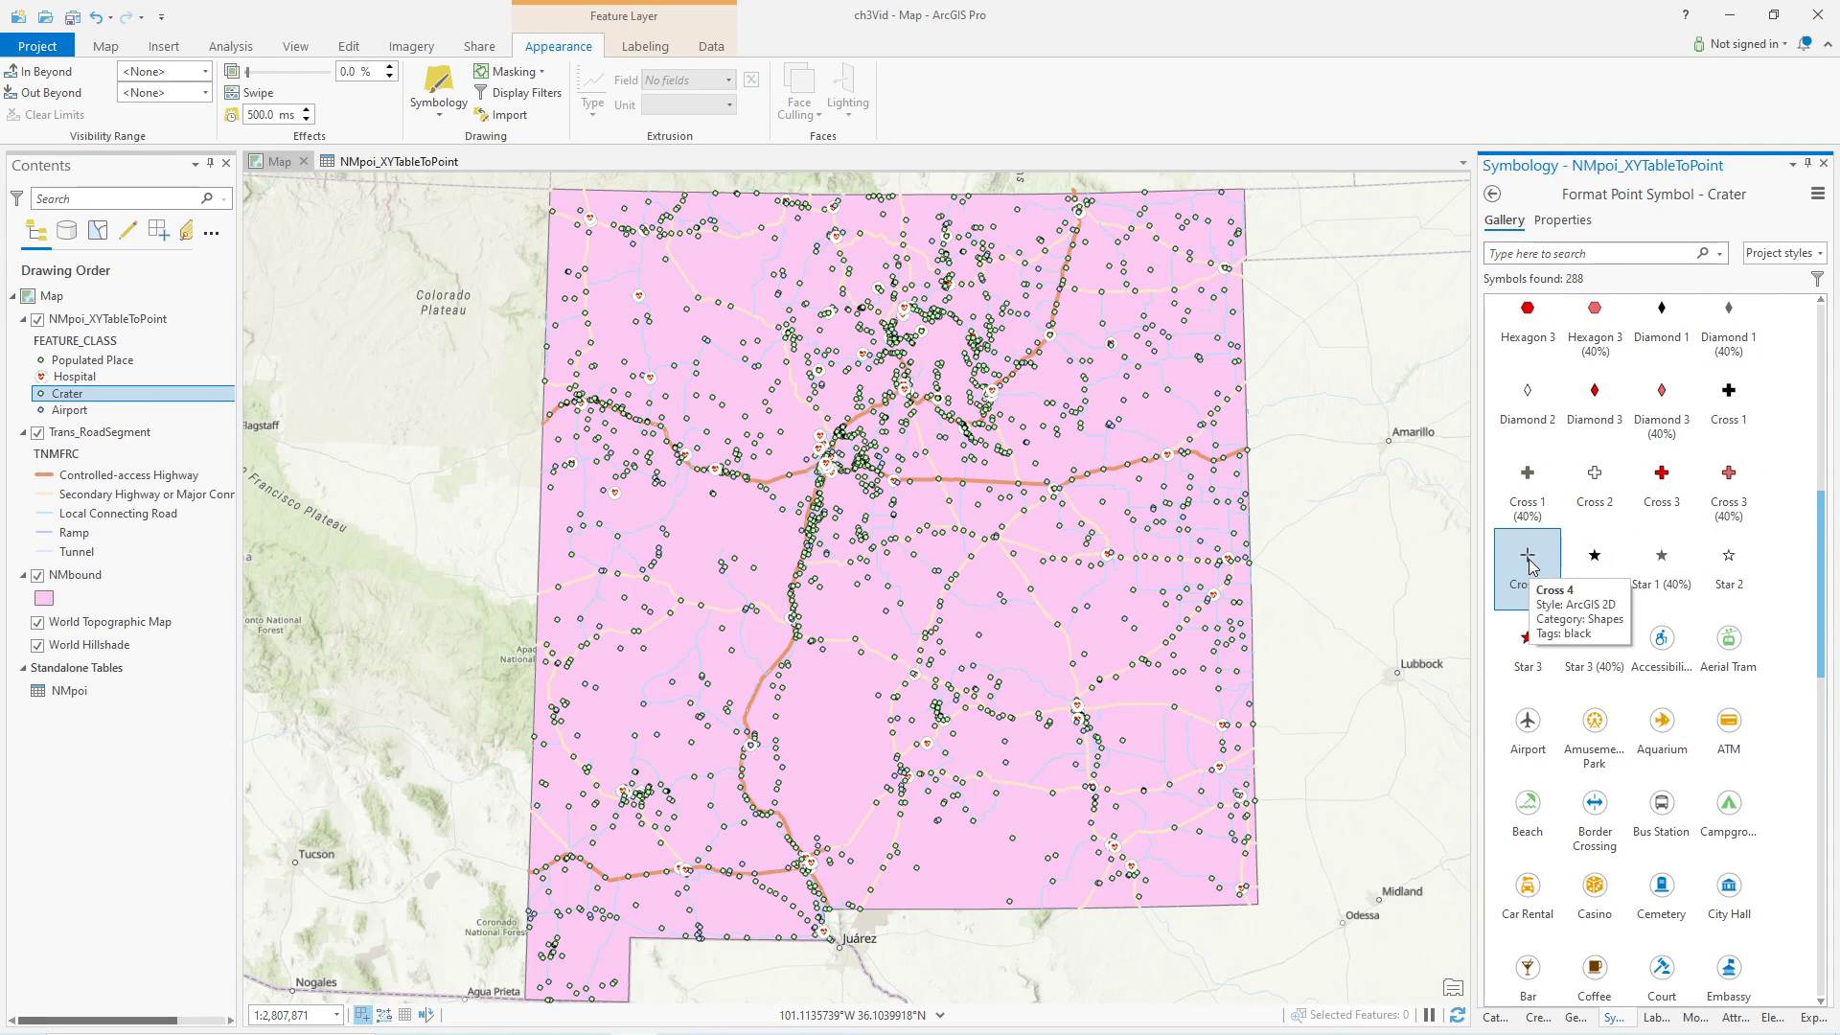
pyautogui.click(1530, 395)
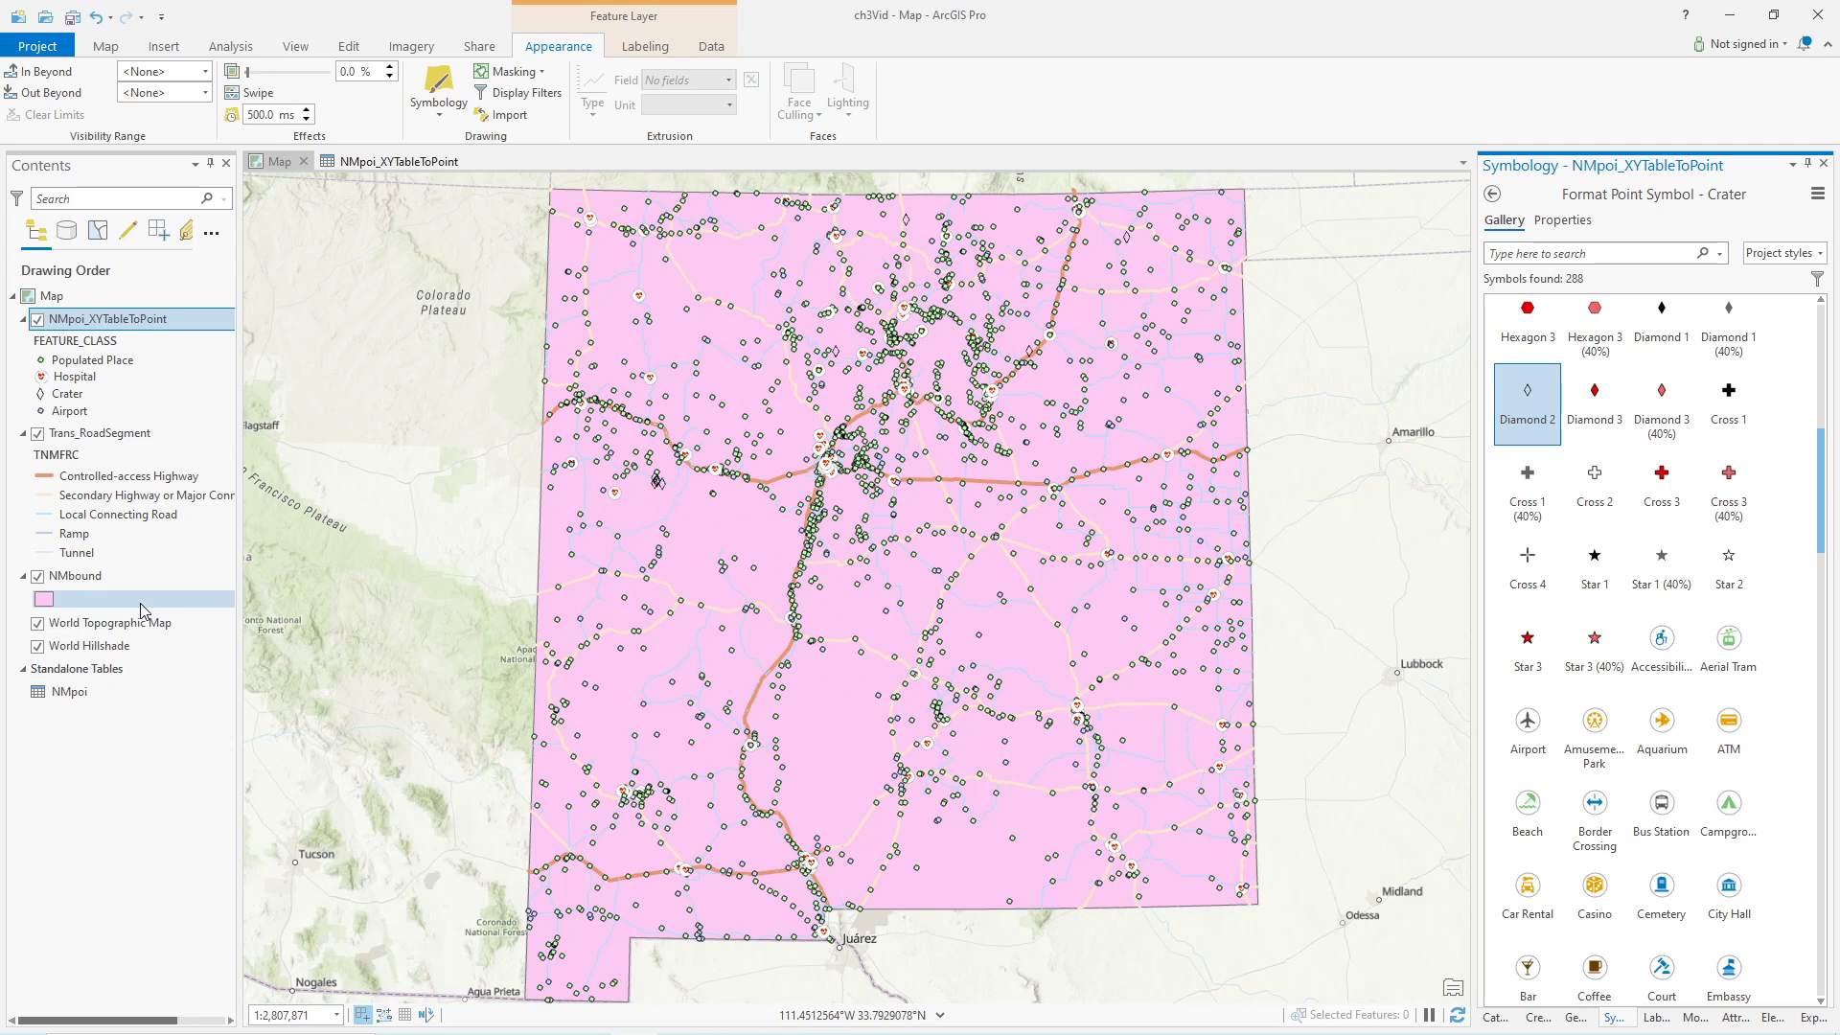
# - Search the symbol gallery for "airport" and apply the smallest Airport symbol to the Airport class
pyautogui.click(41, 414)
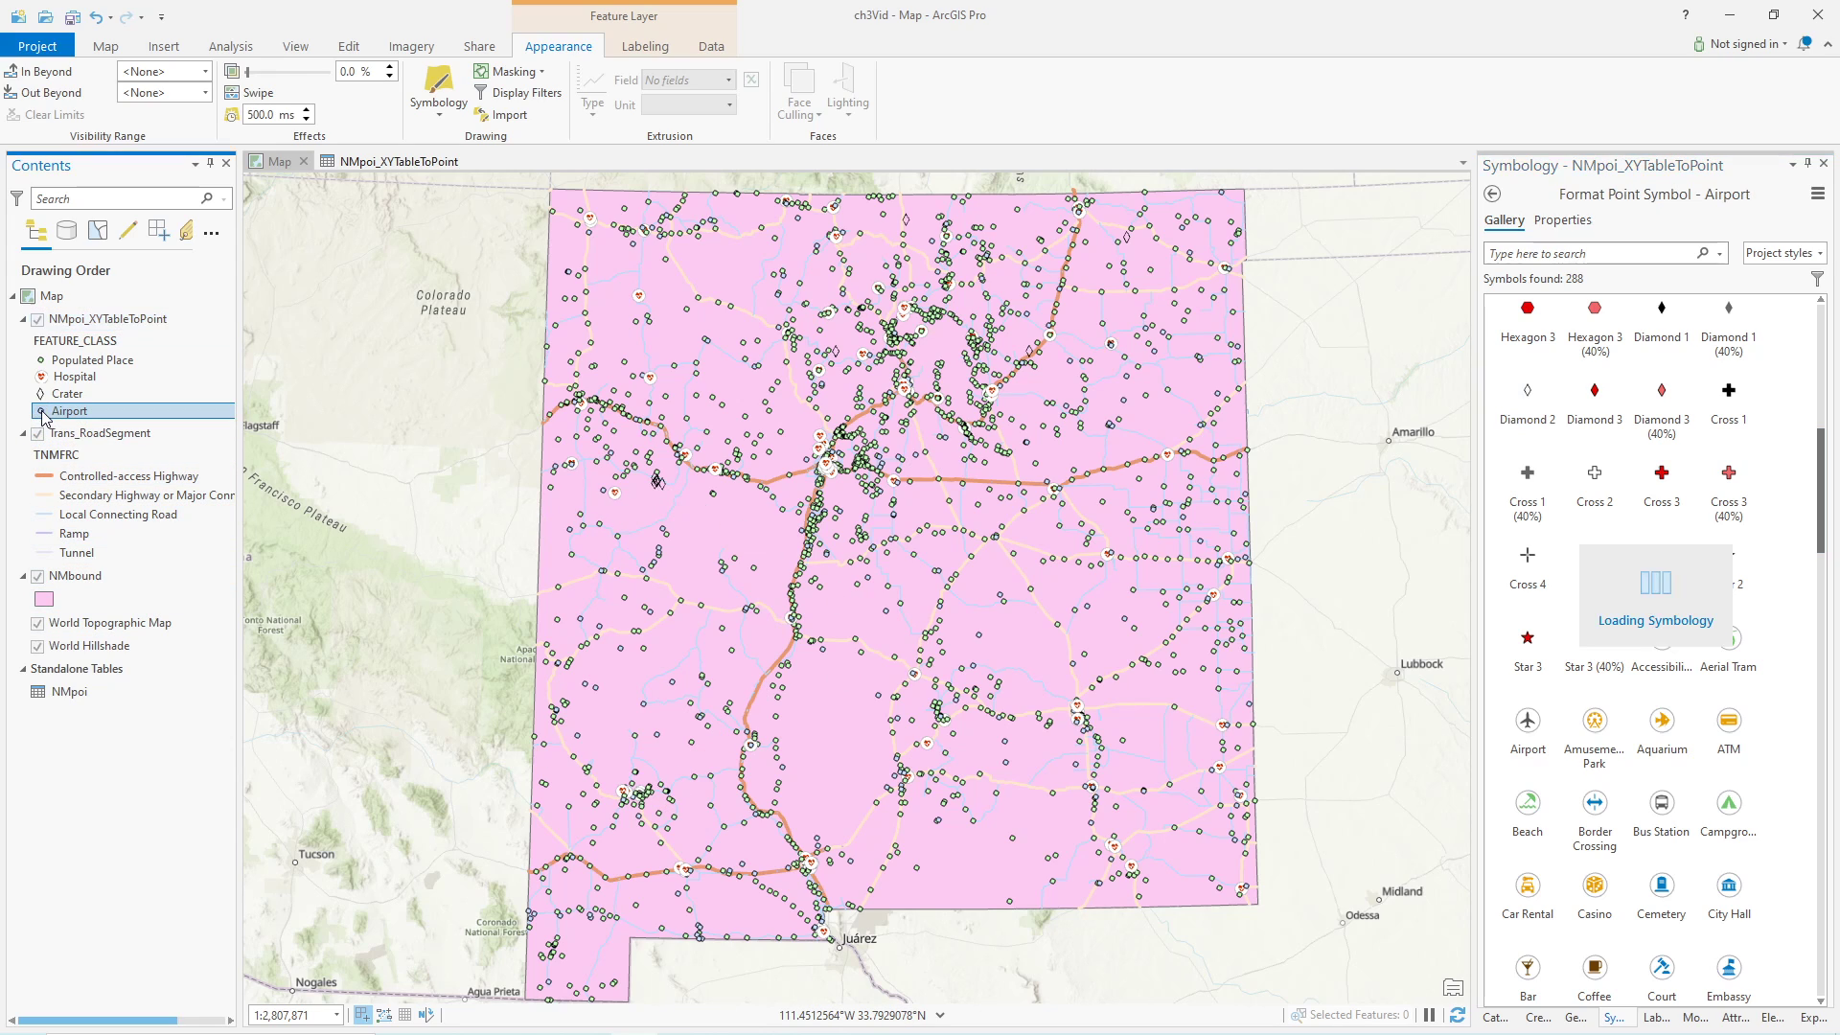
pyautogui.click(1555, 253)
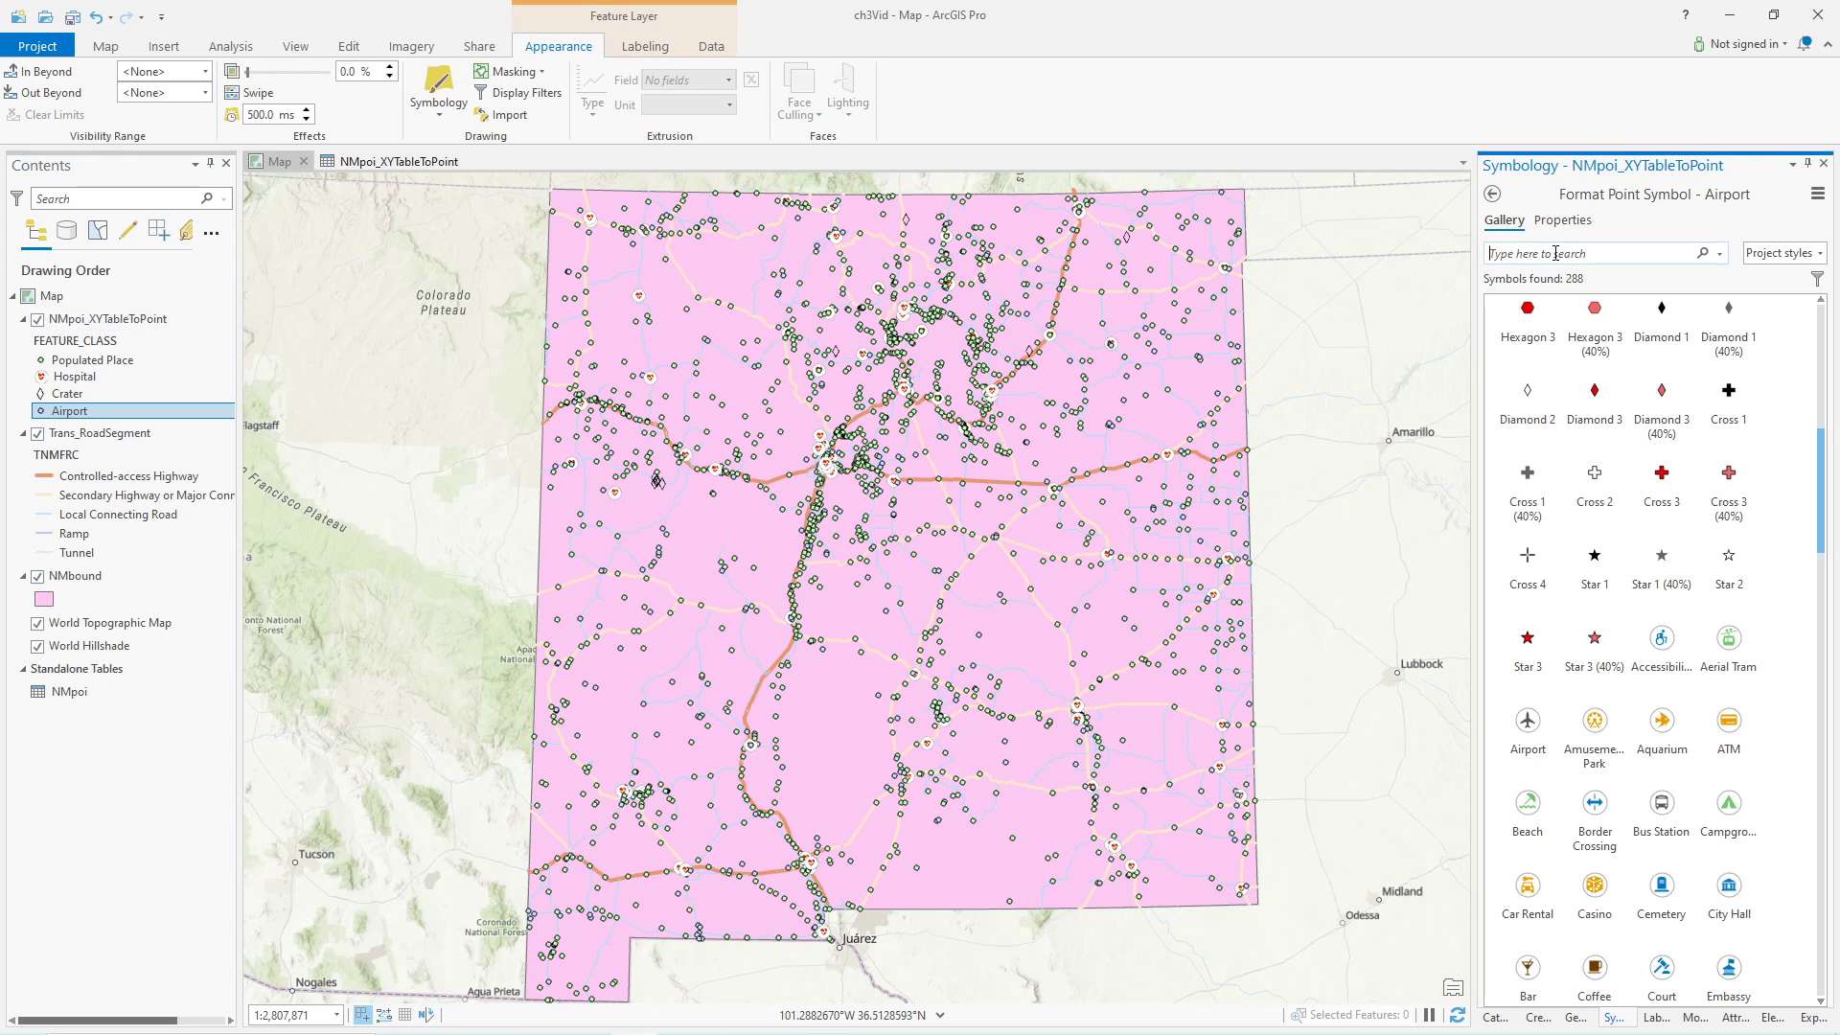
pyautogui.write('a')
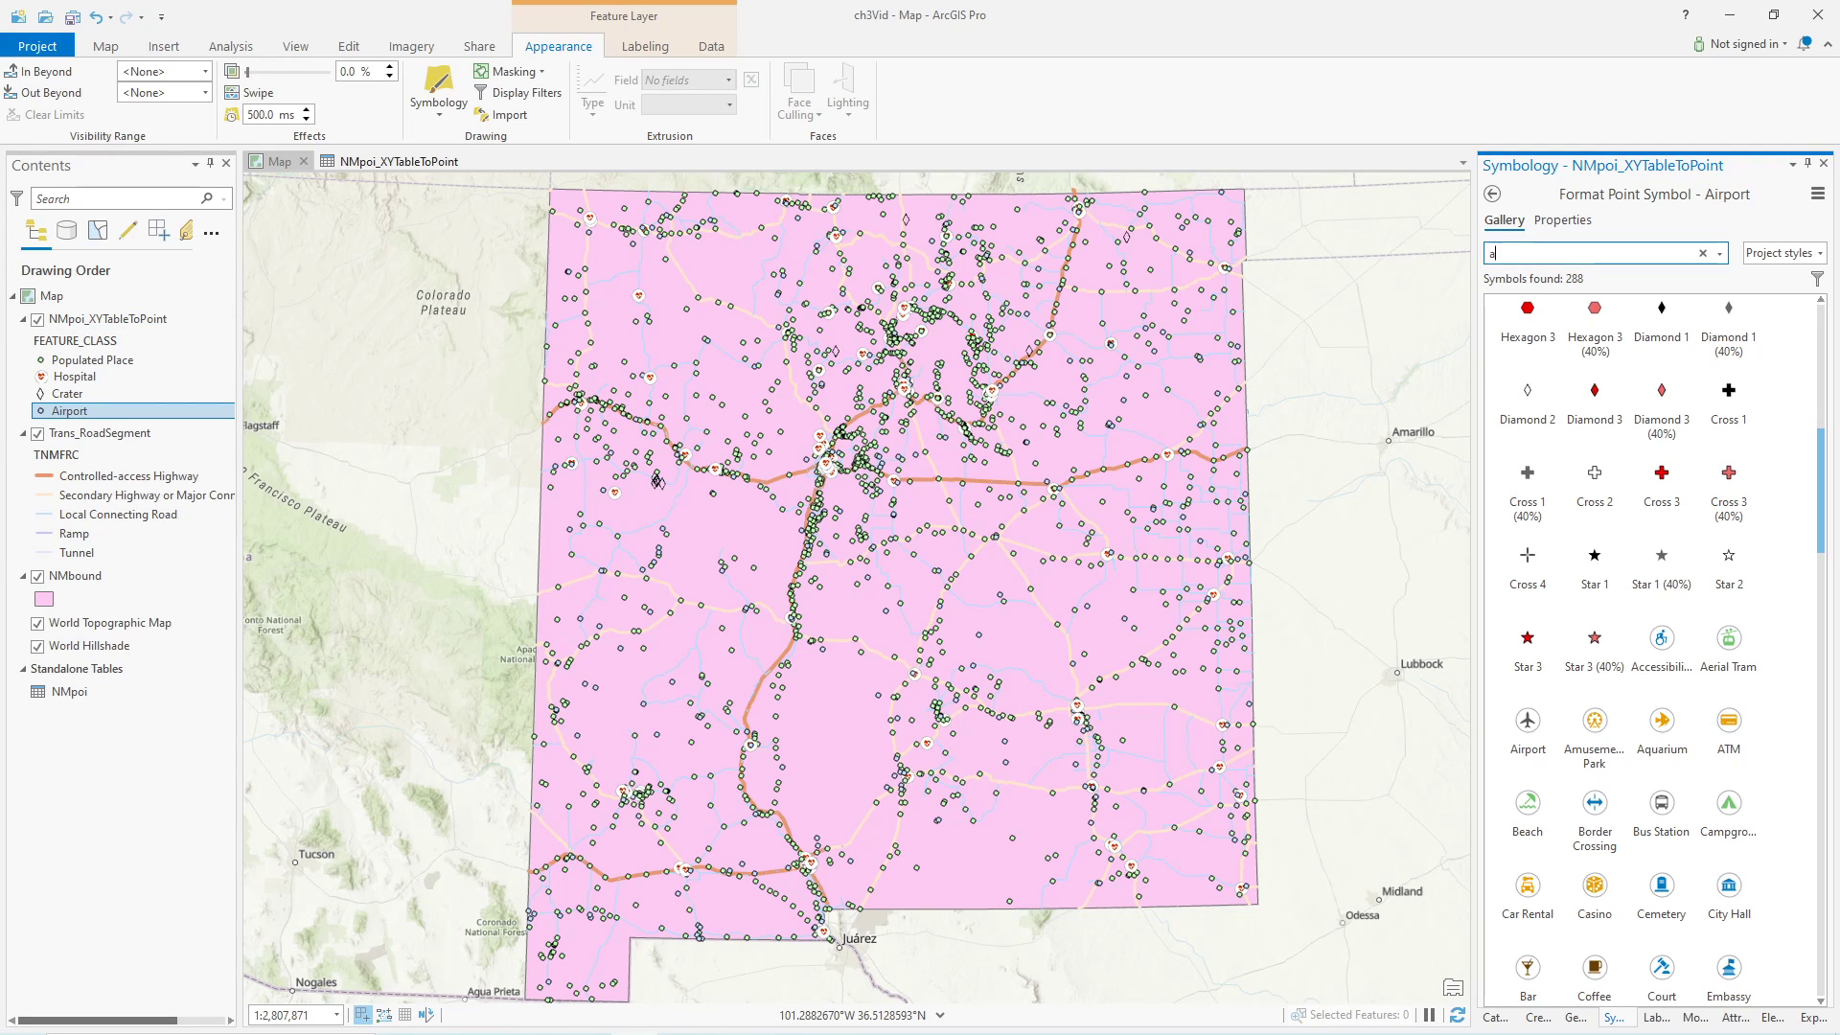
pyautogui.write('irport')
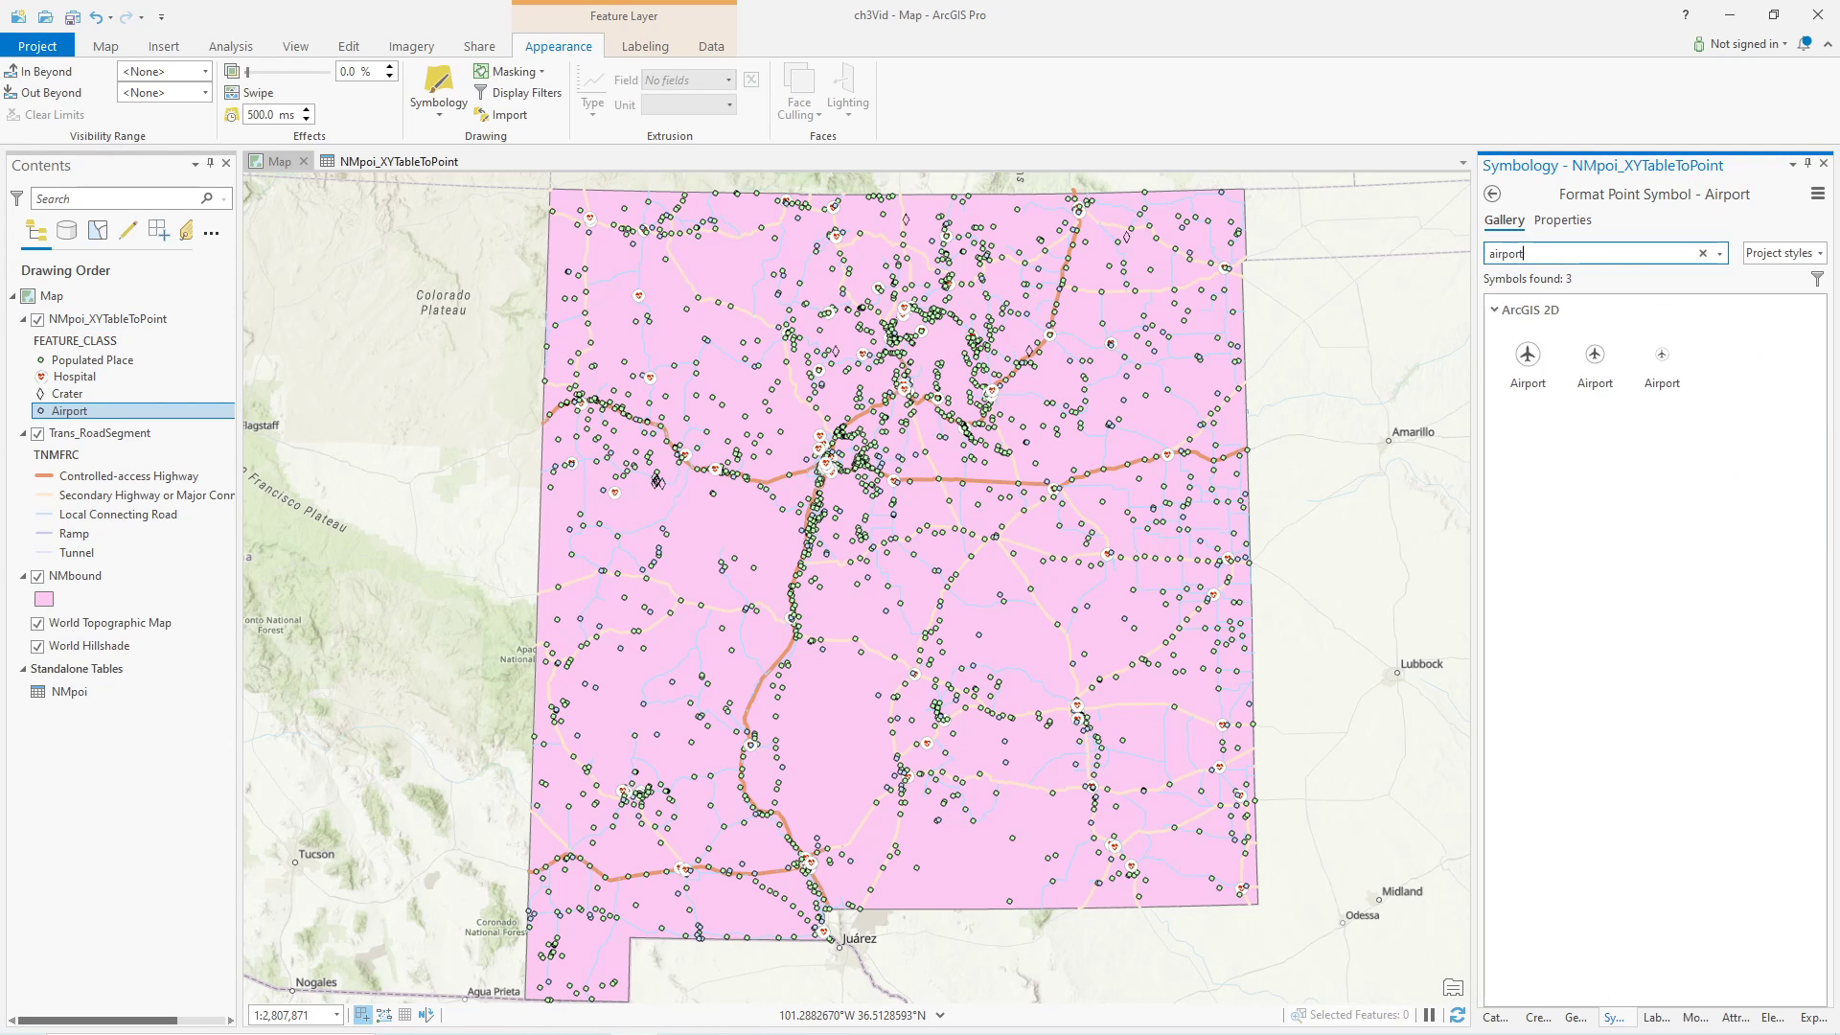
pyautogui.click(1661, 359)
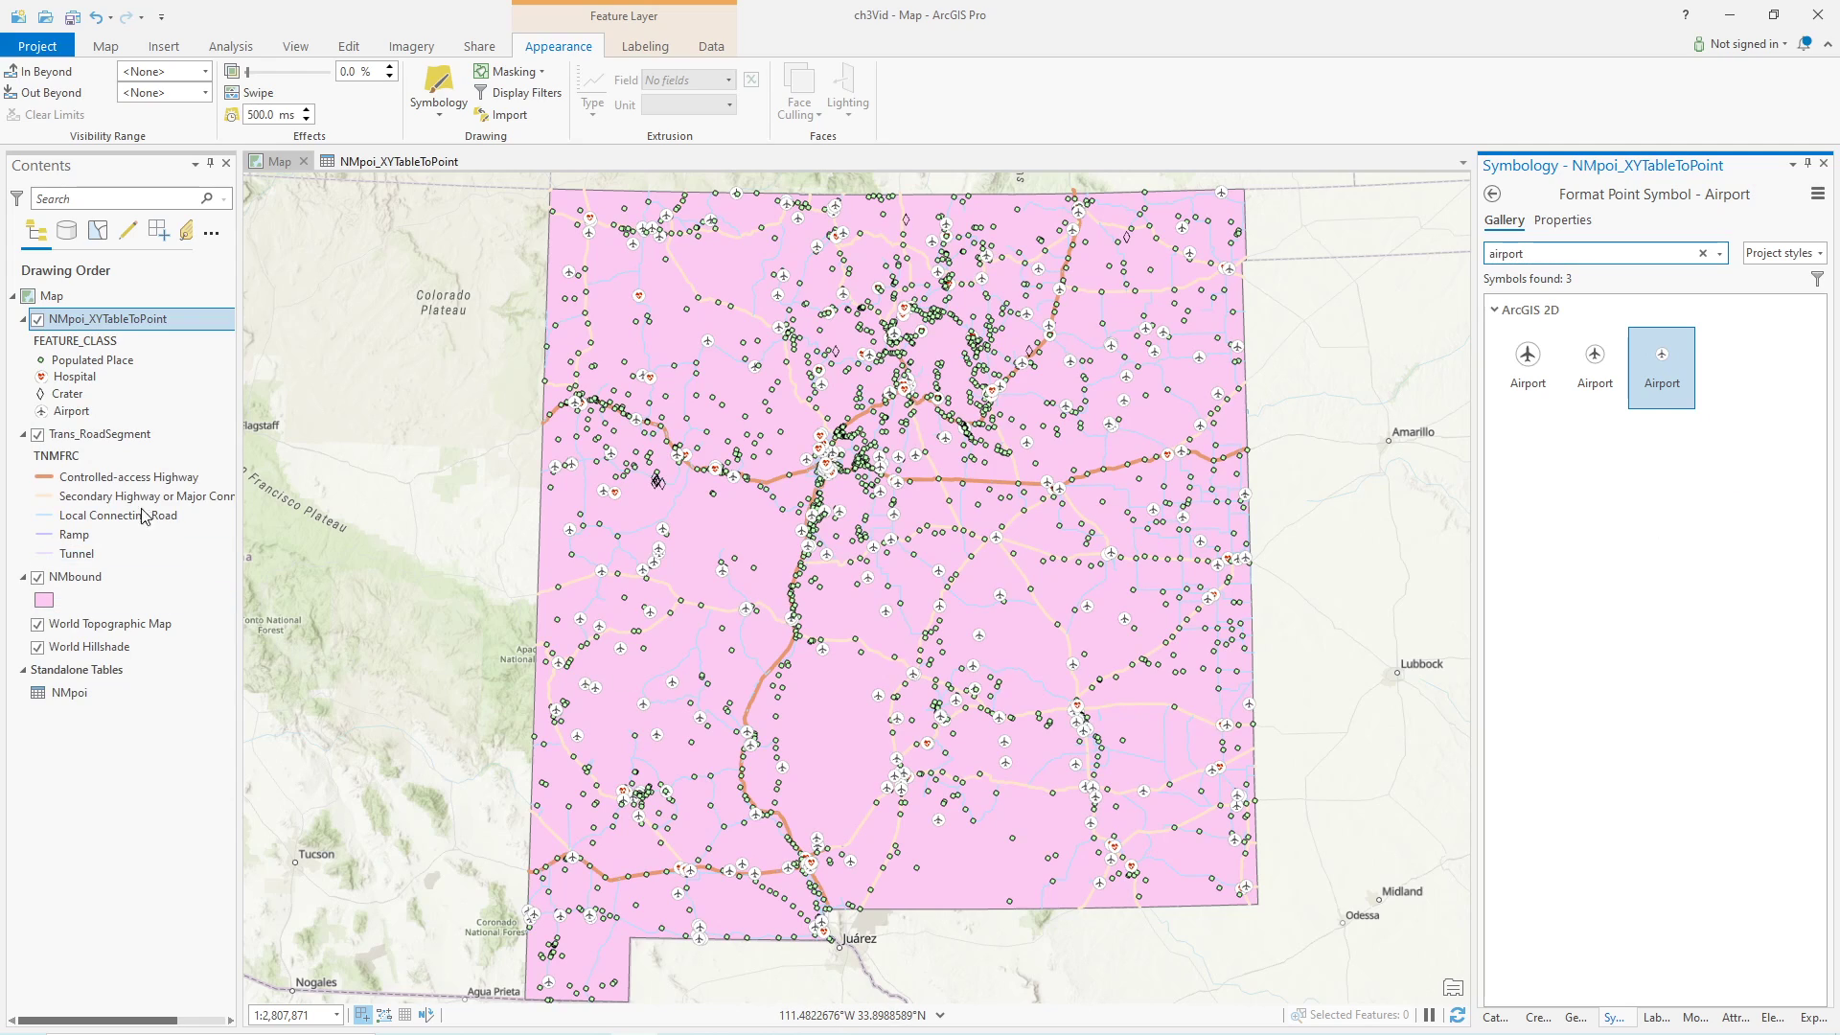
# - Open the symbol gallery for the Populated Place class and look through its symbols
pyautogui.click(41, 361)
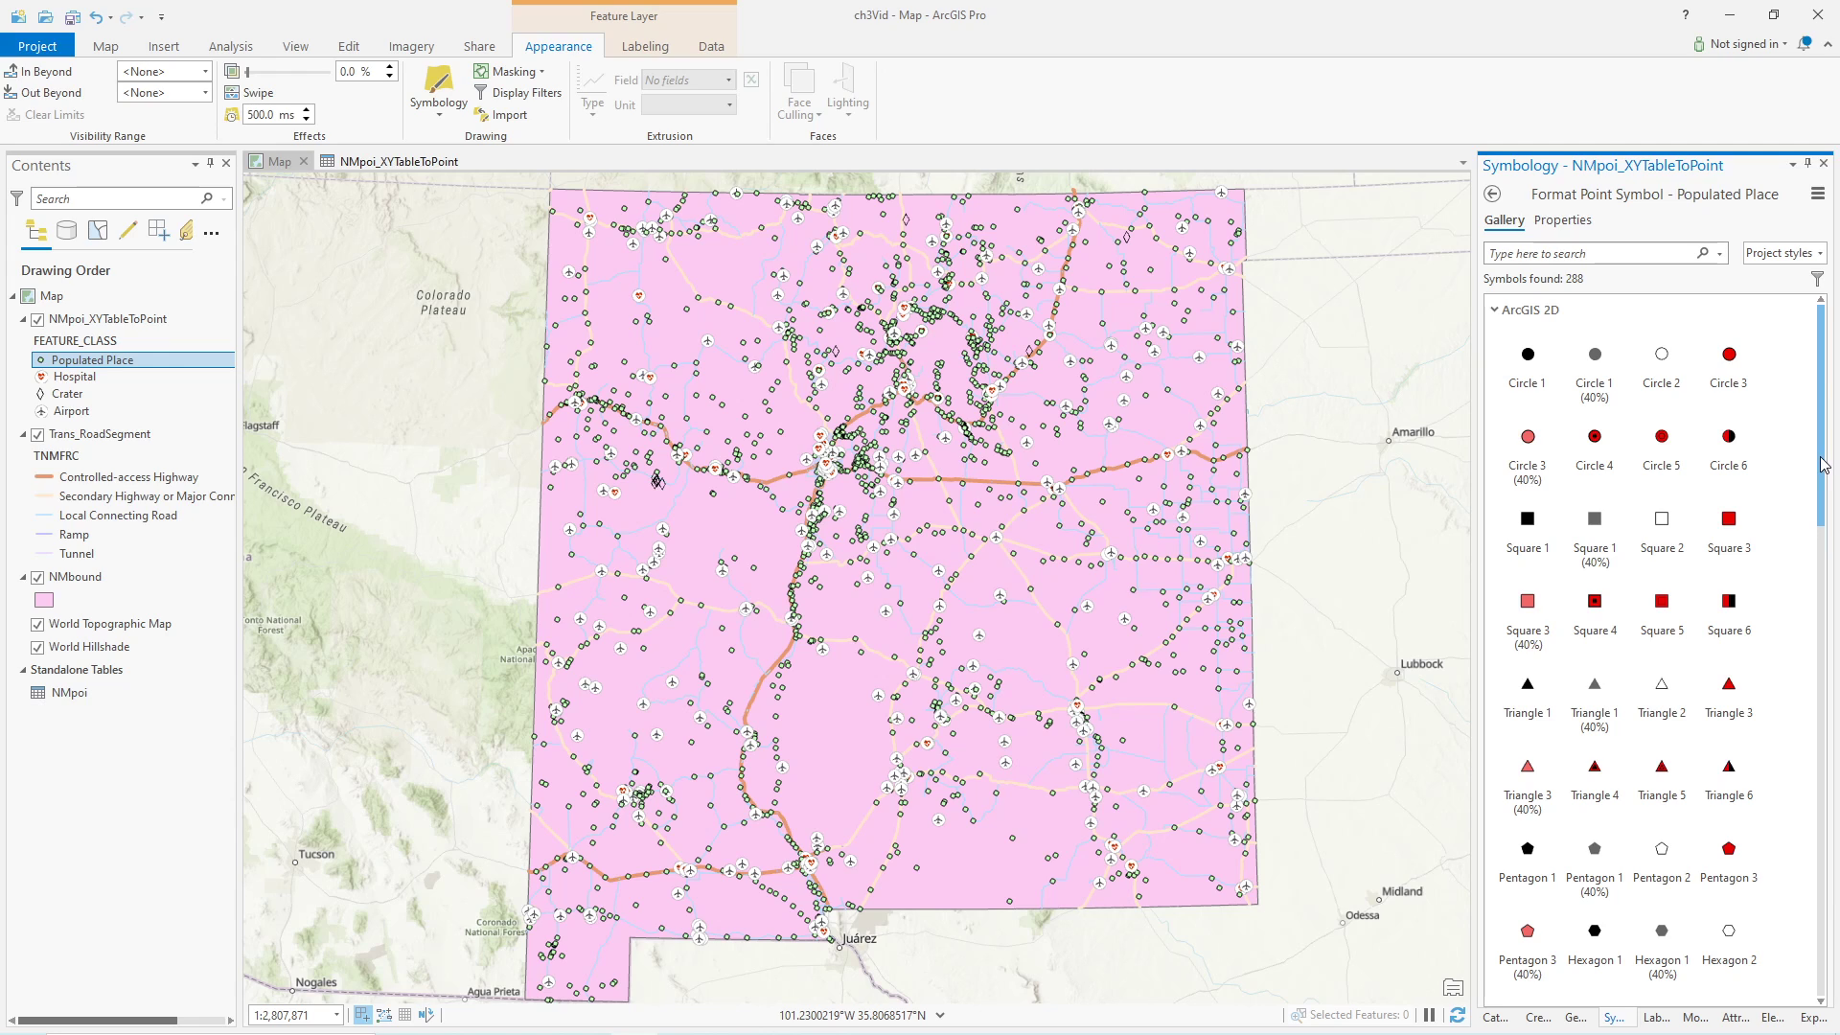
pyautogui.moveTo(1823, 465); pyautogui.dragTo(1817, 424)
# - Look through the NMpoi_XYTableToPoint attribute table and sort its records in ascending order by FEATURE_NAME
pyautogui.click(374, 159)
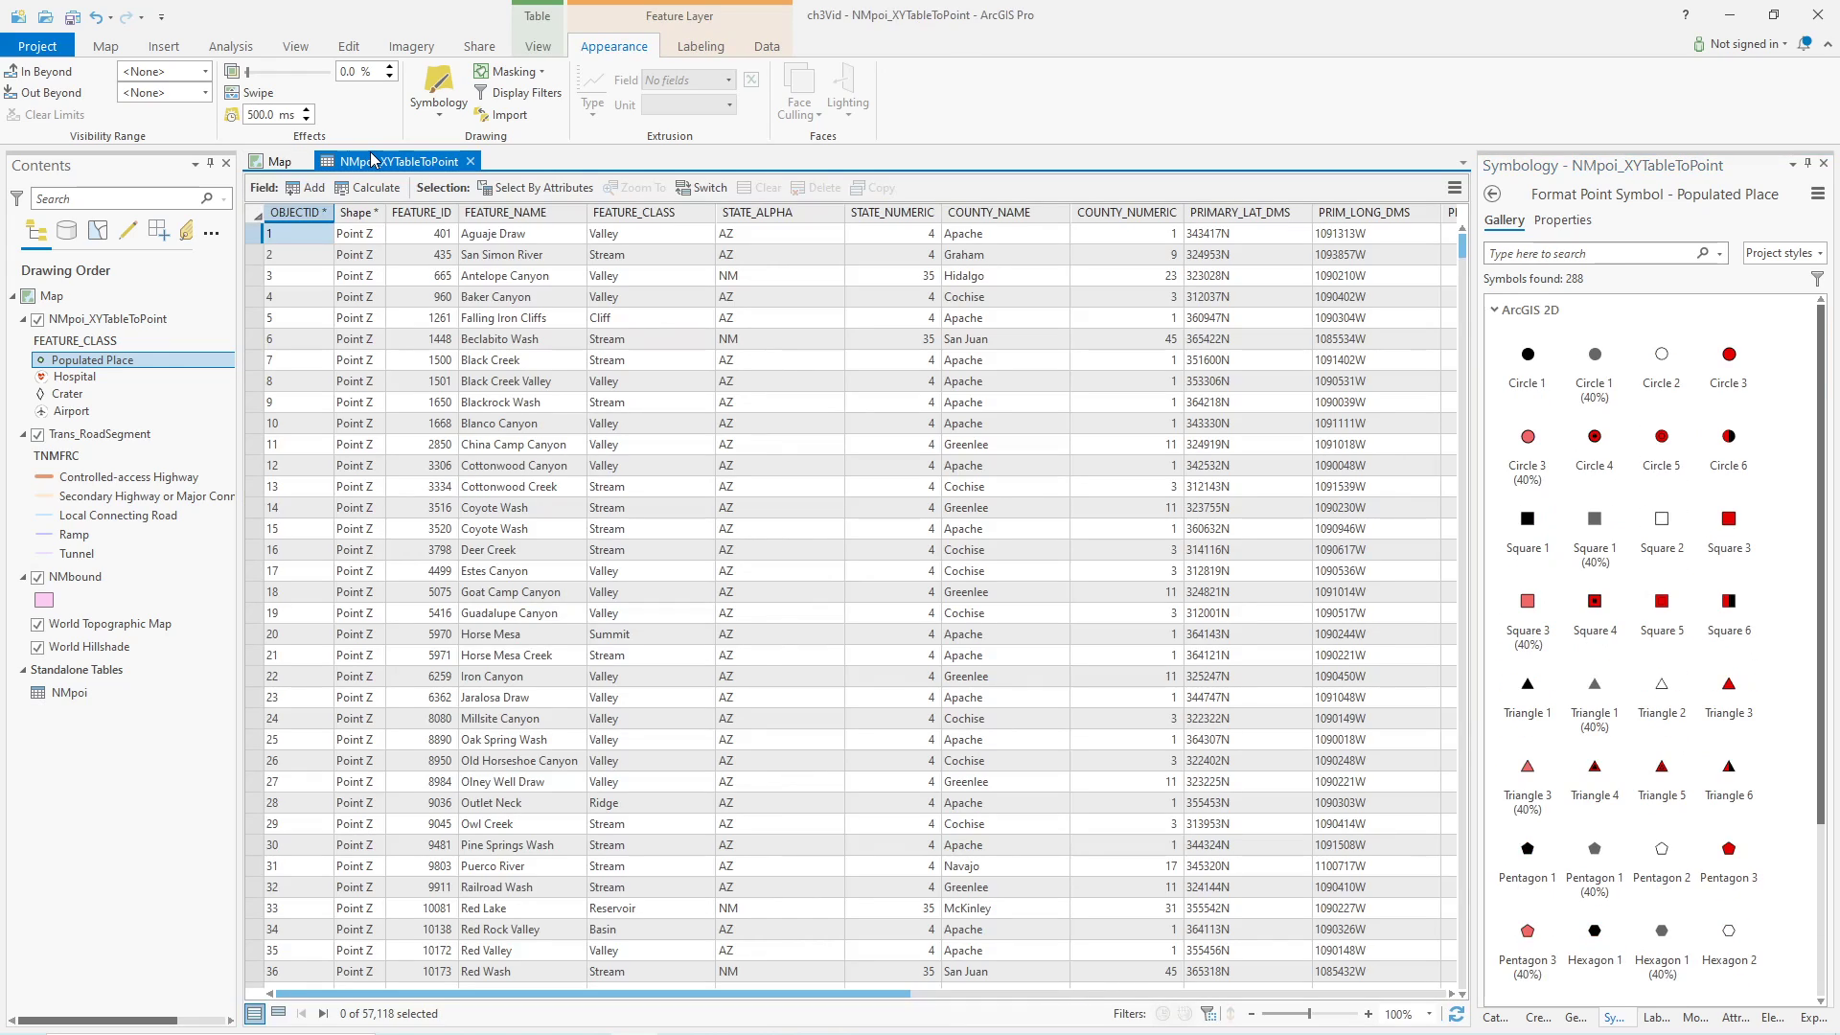
pyautogui.scroll(-12, 515, 711)
pyautogui.scroll(8, 516, 711)
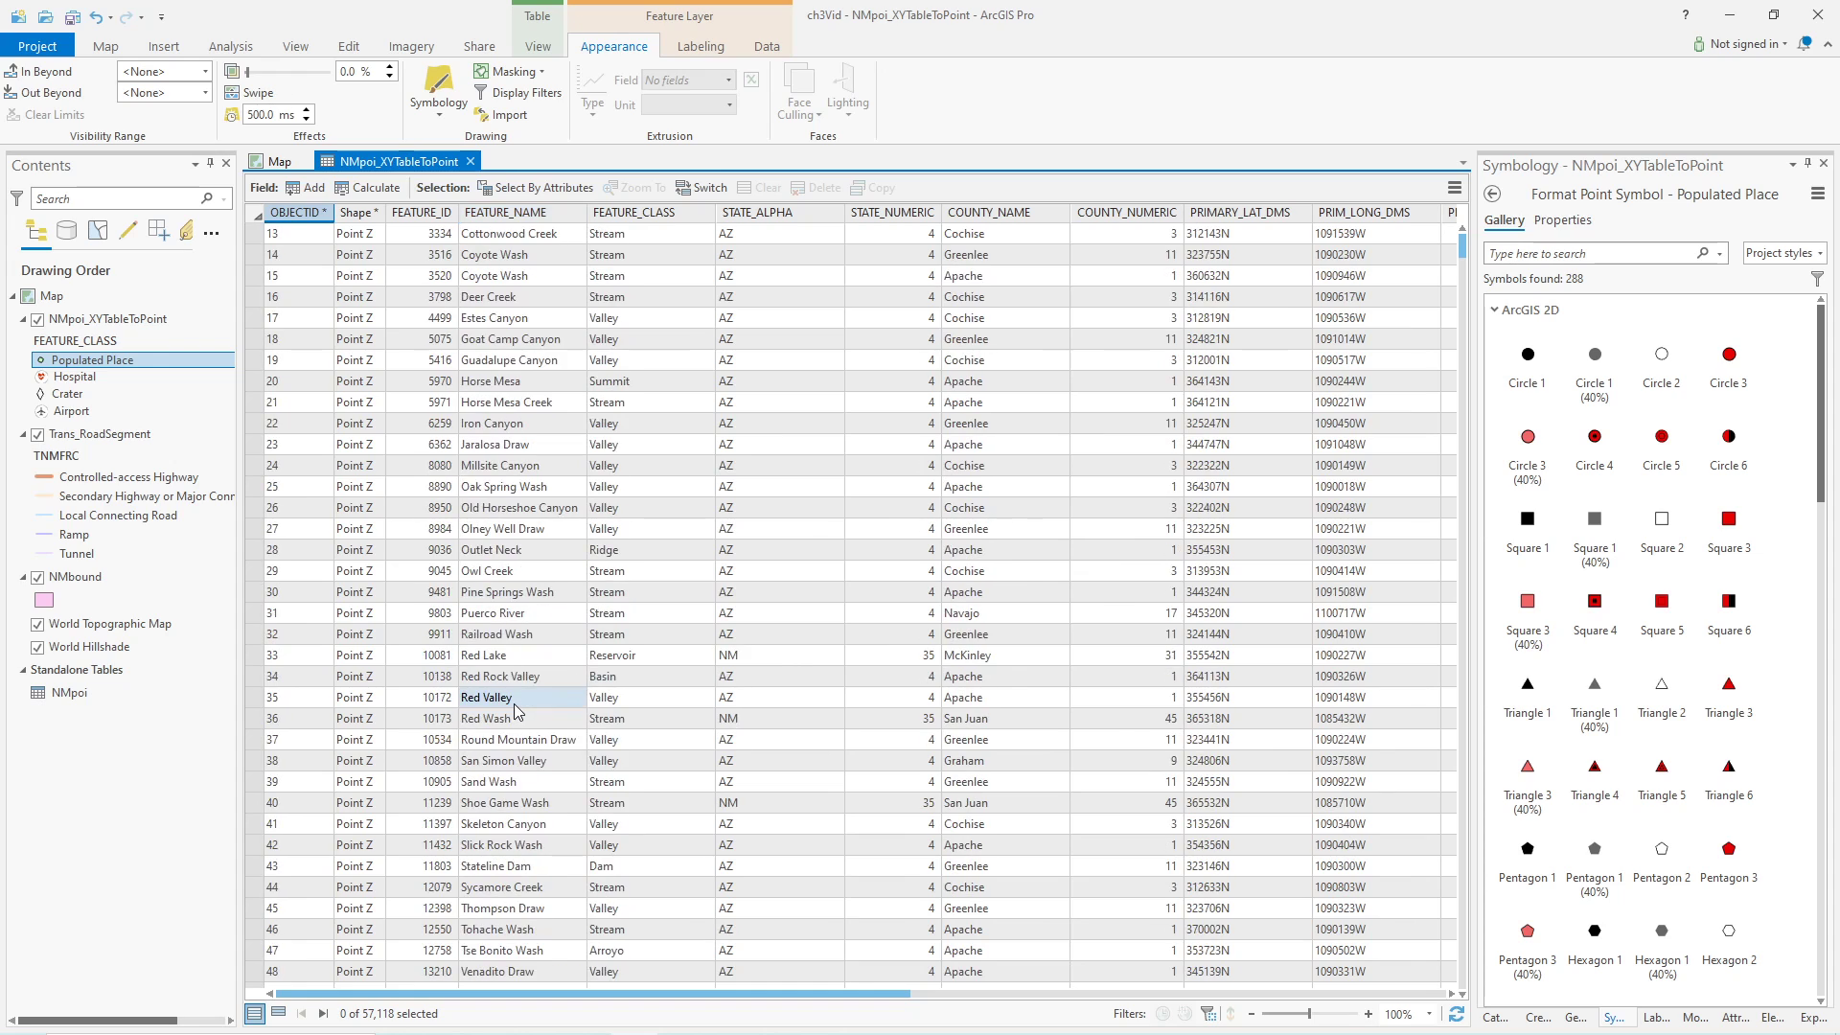
pyautogui.scroll(-2, 515, 700)
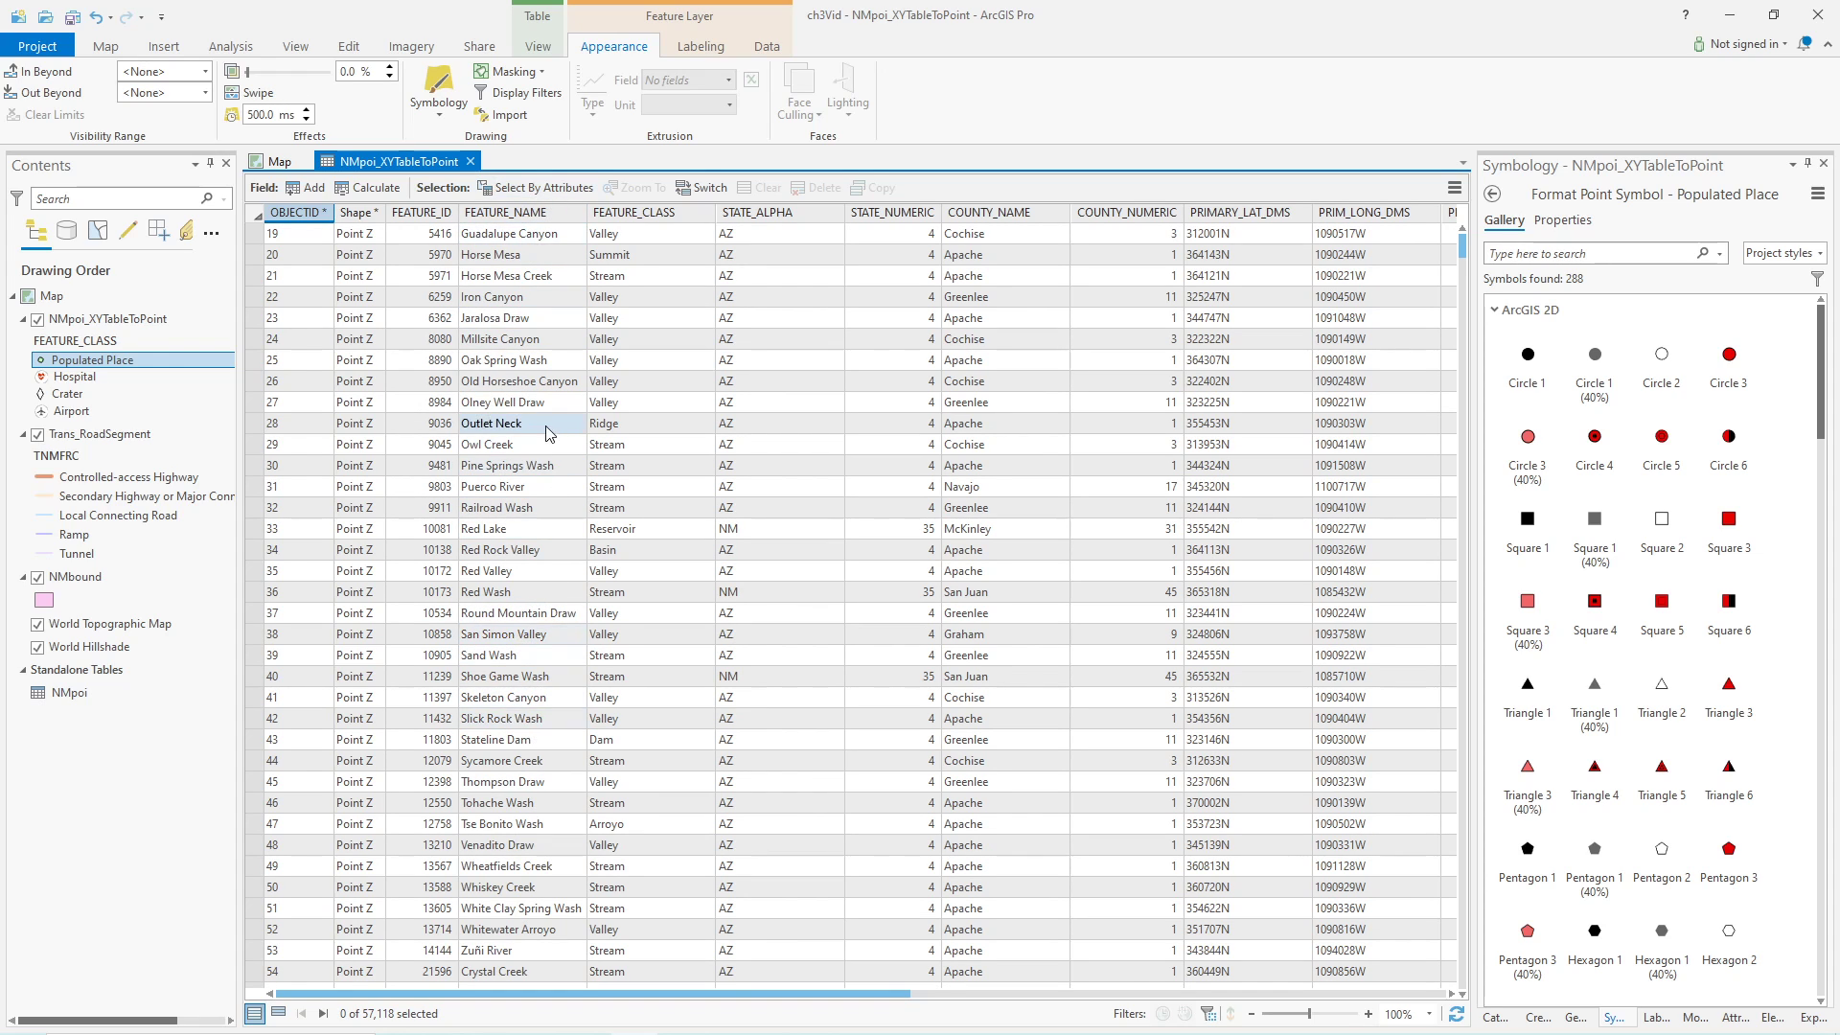
pyautogui.scroll(-5, 539, 534)
pyautogui.scroll(2, 546, 534)
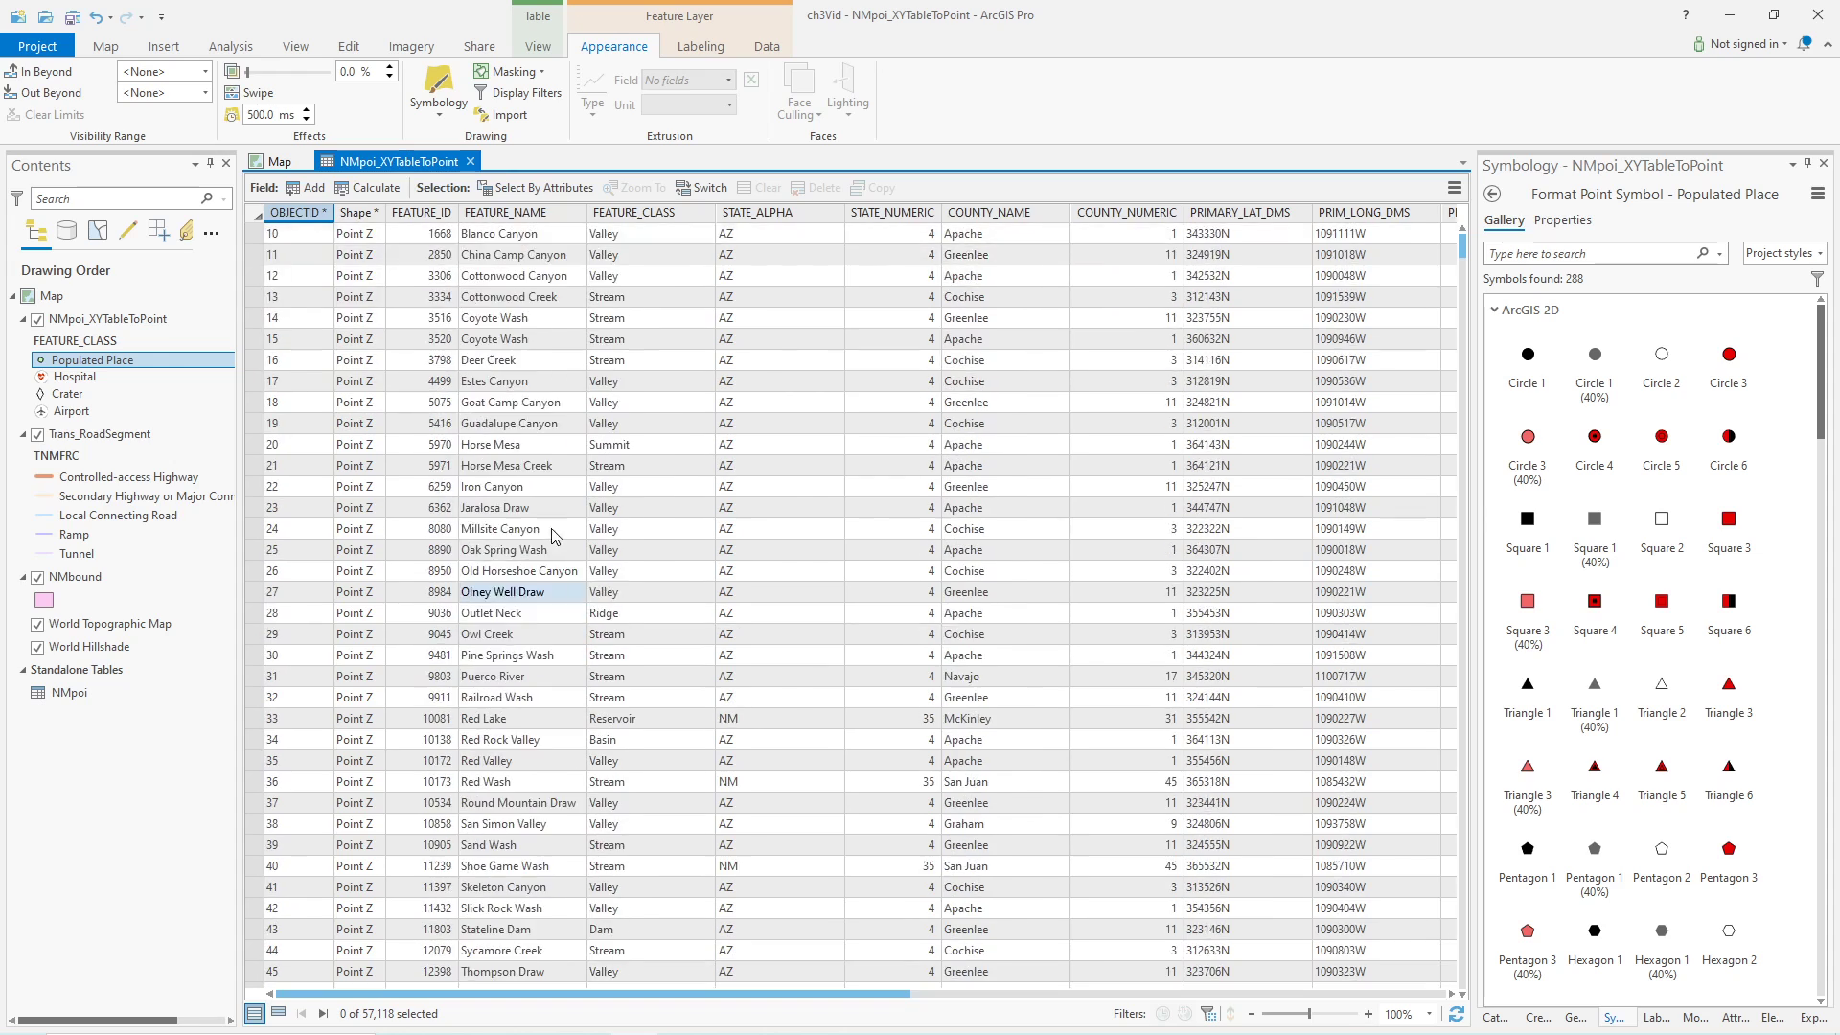
pyautogui.scroll(8, 550, 527)
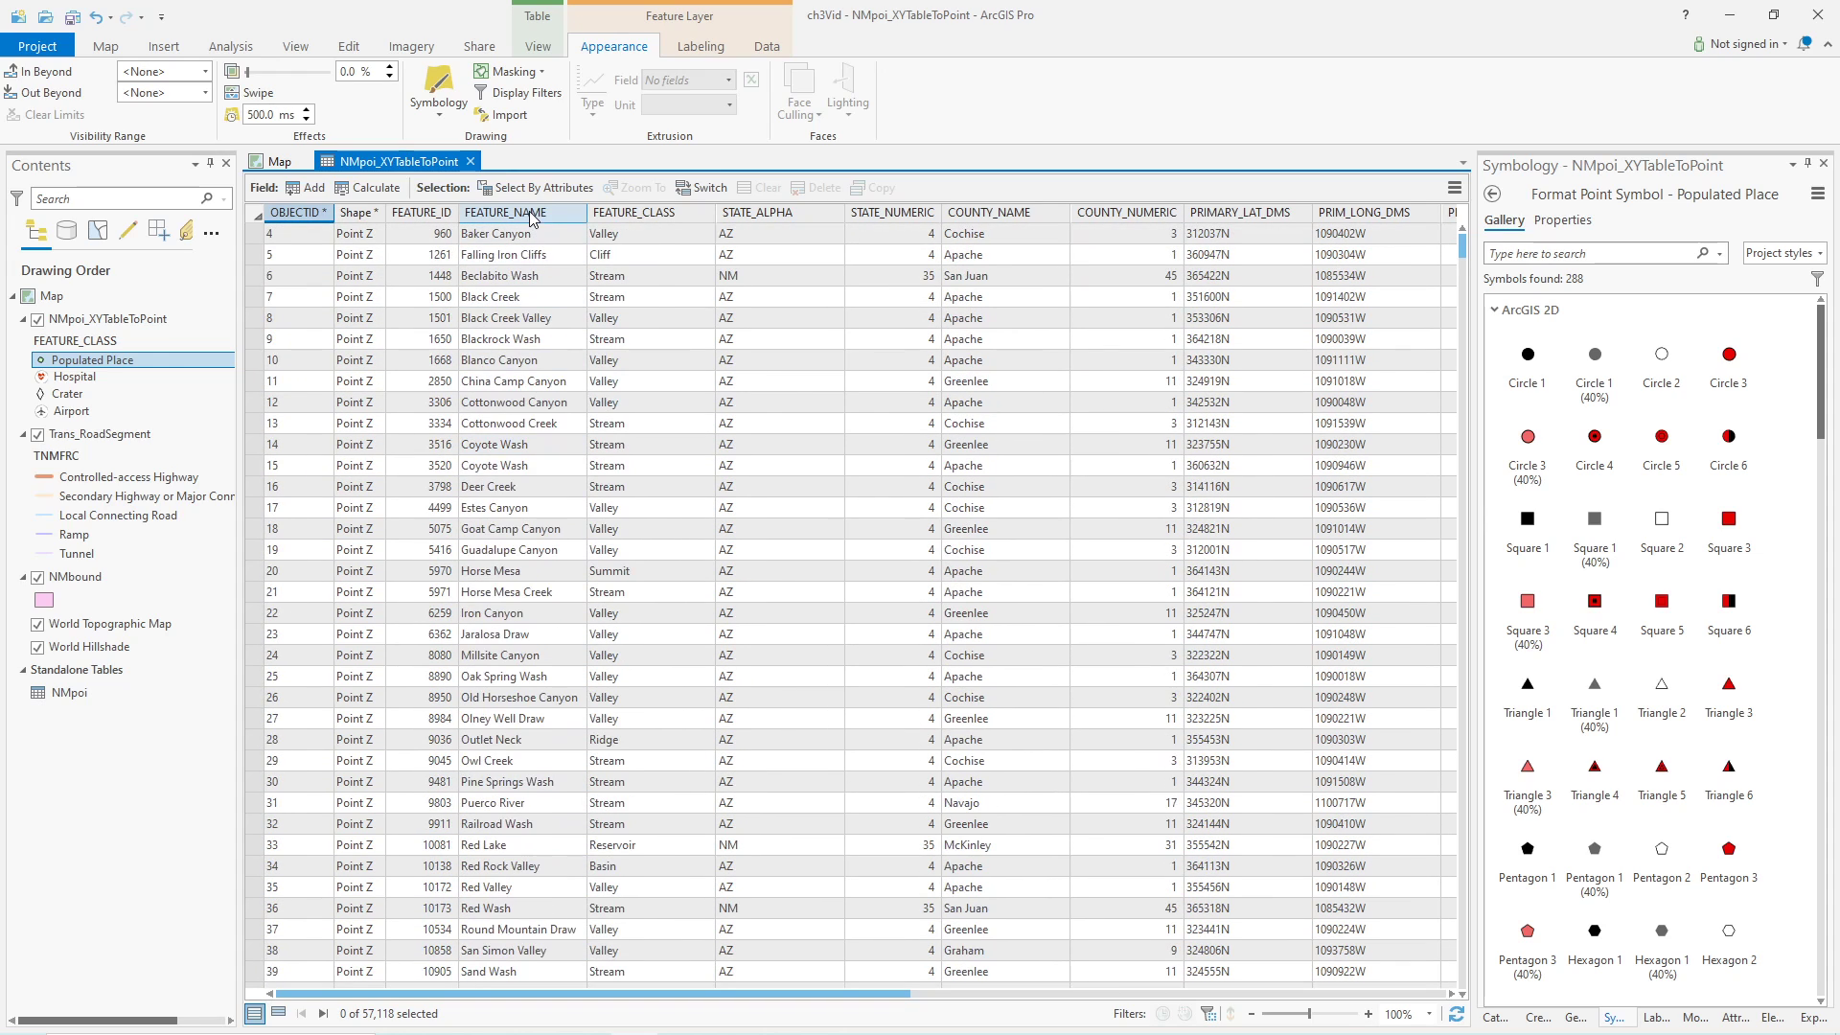
pyautogui.scroll(1, 531, 215)
pyautogui.rightClick(532, 216)
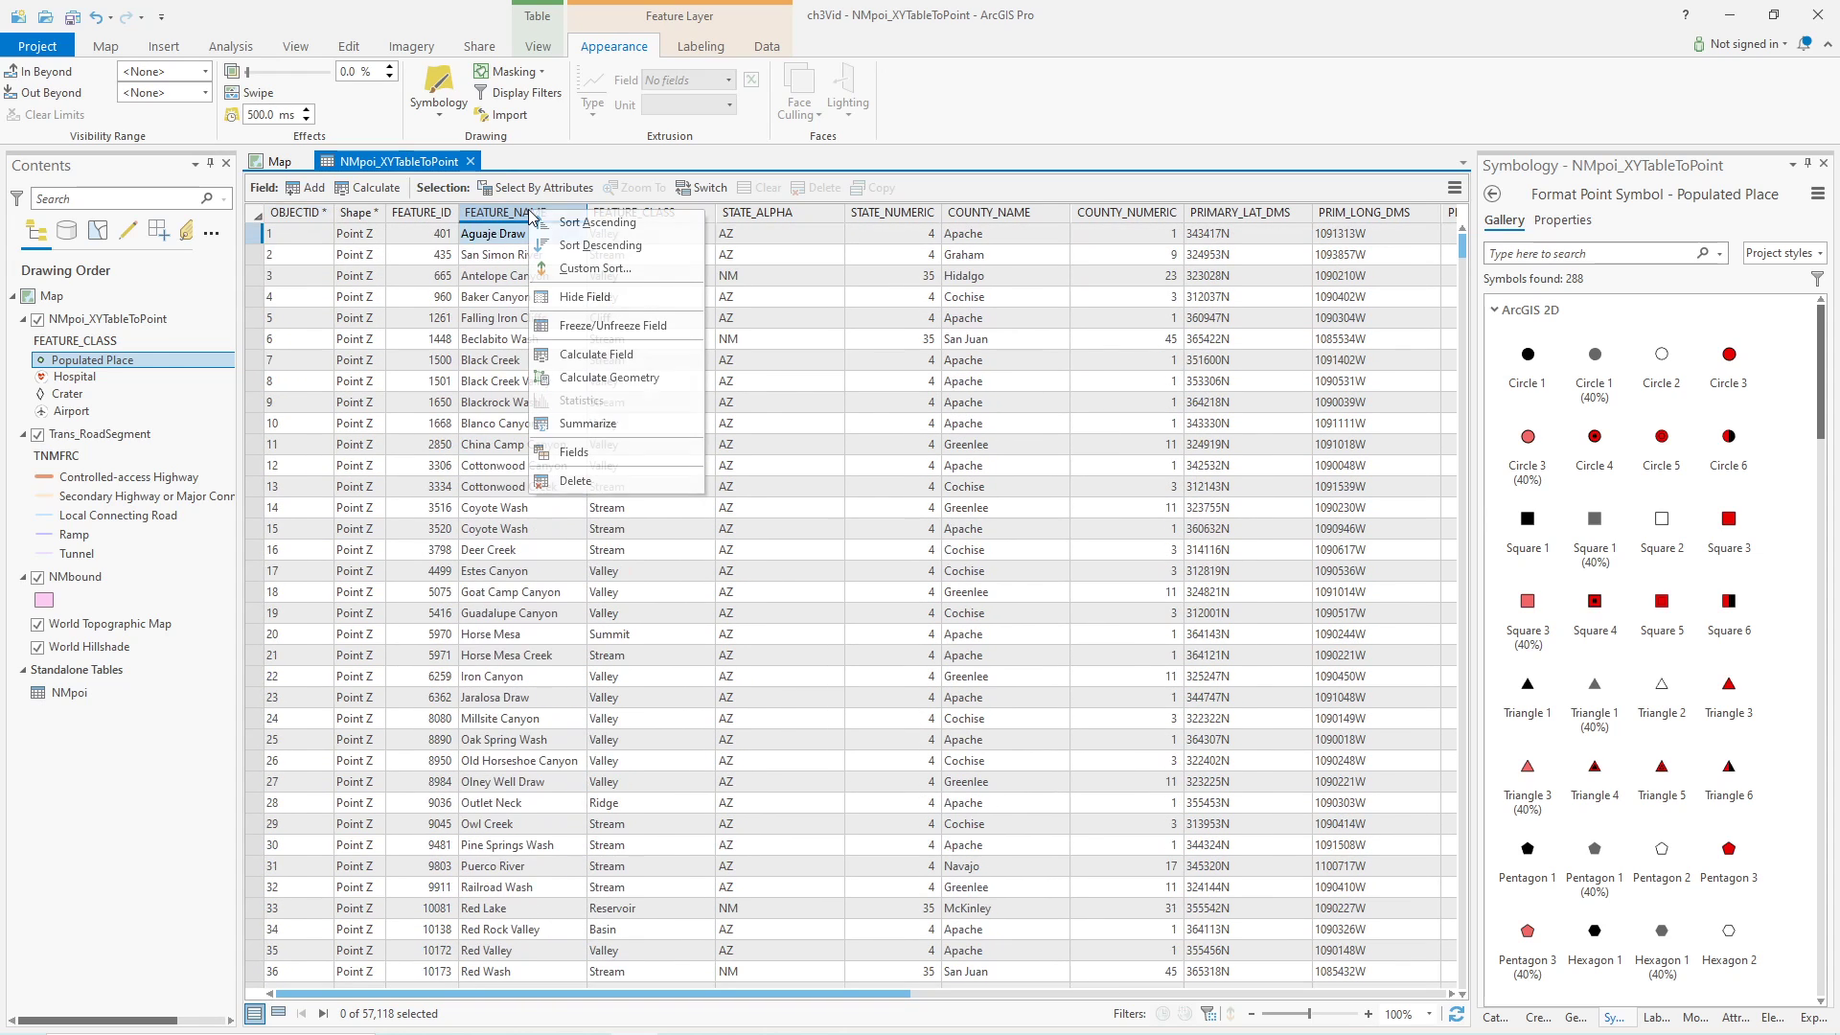
pyautogui.click(616, 226)
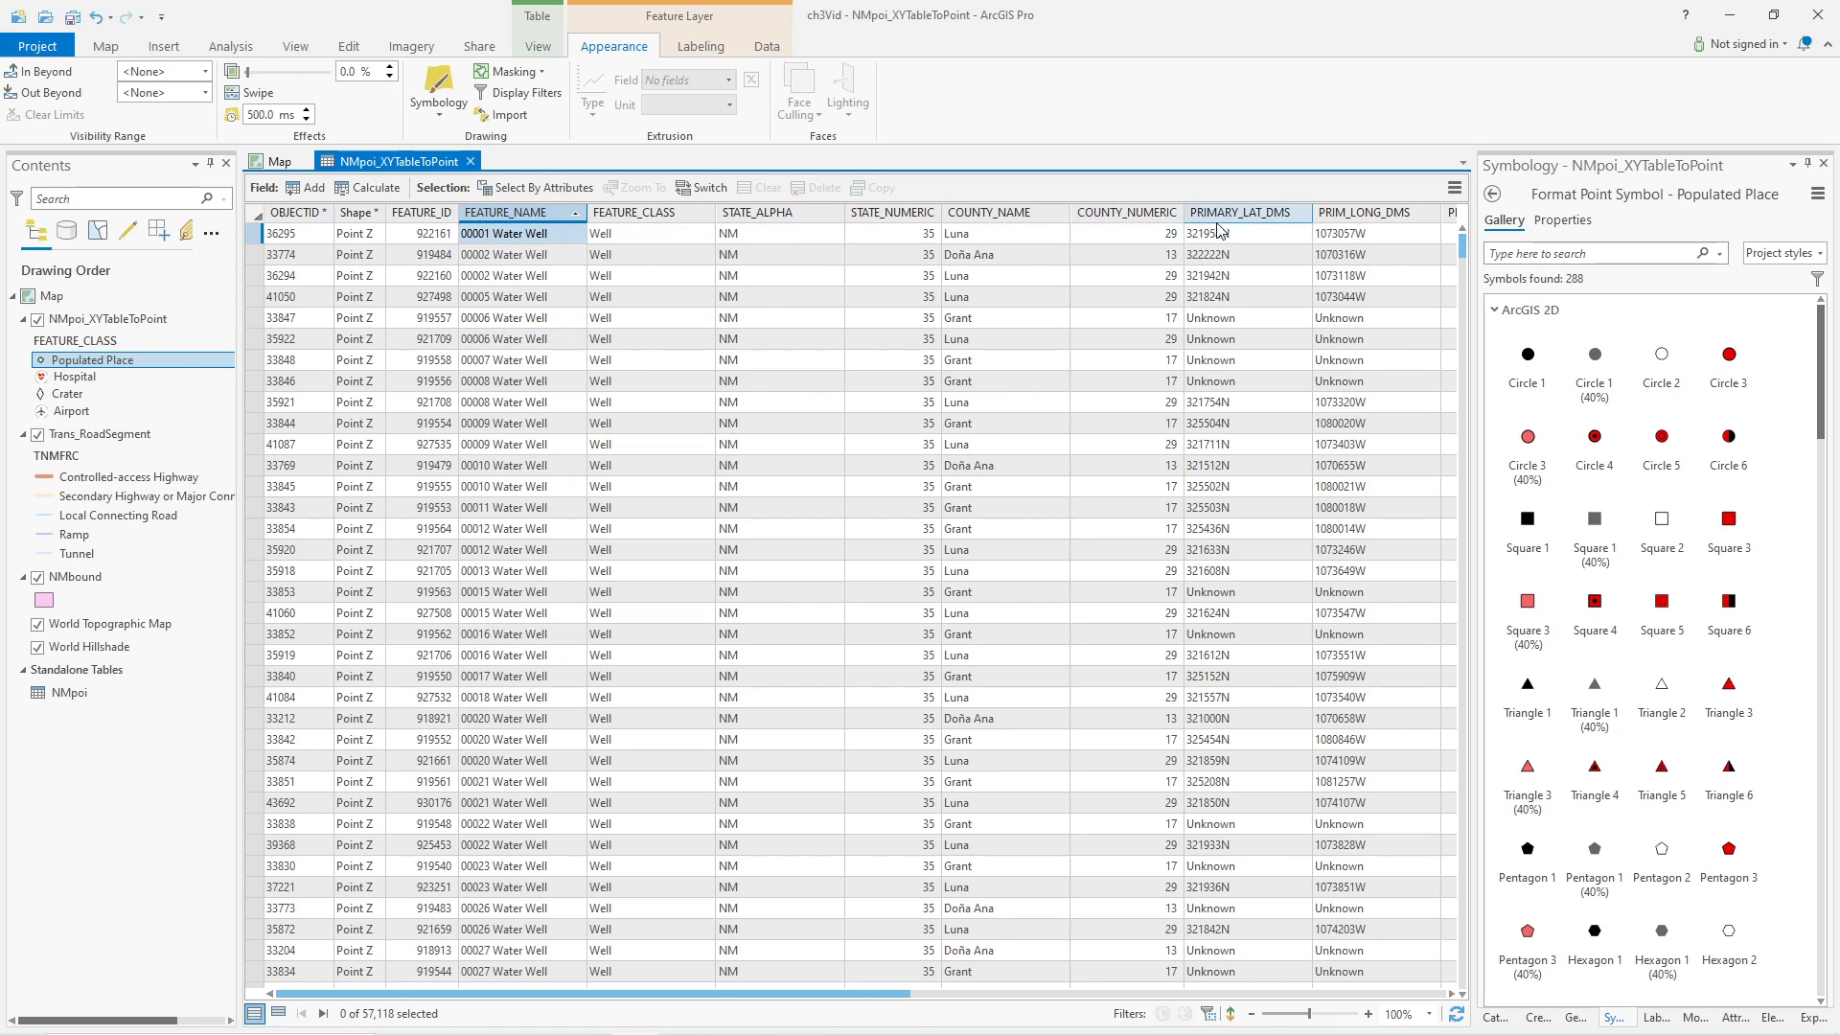
# - Sort the attribute table in ascending order by MAP_NAME and browse the map names down to those starting with S
pyautogui.moveTo(864, 994); pyautogui.dragTo(1213, 969)
pyautogui.moveTo(1348, 968); pyautogui.dragTo(1455, 993)
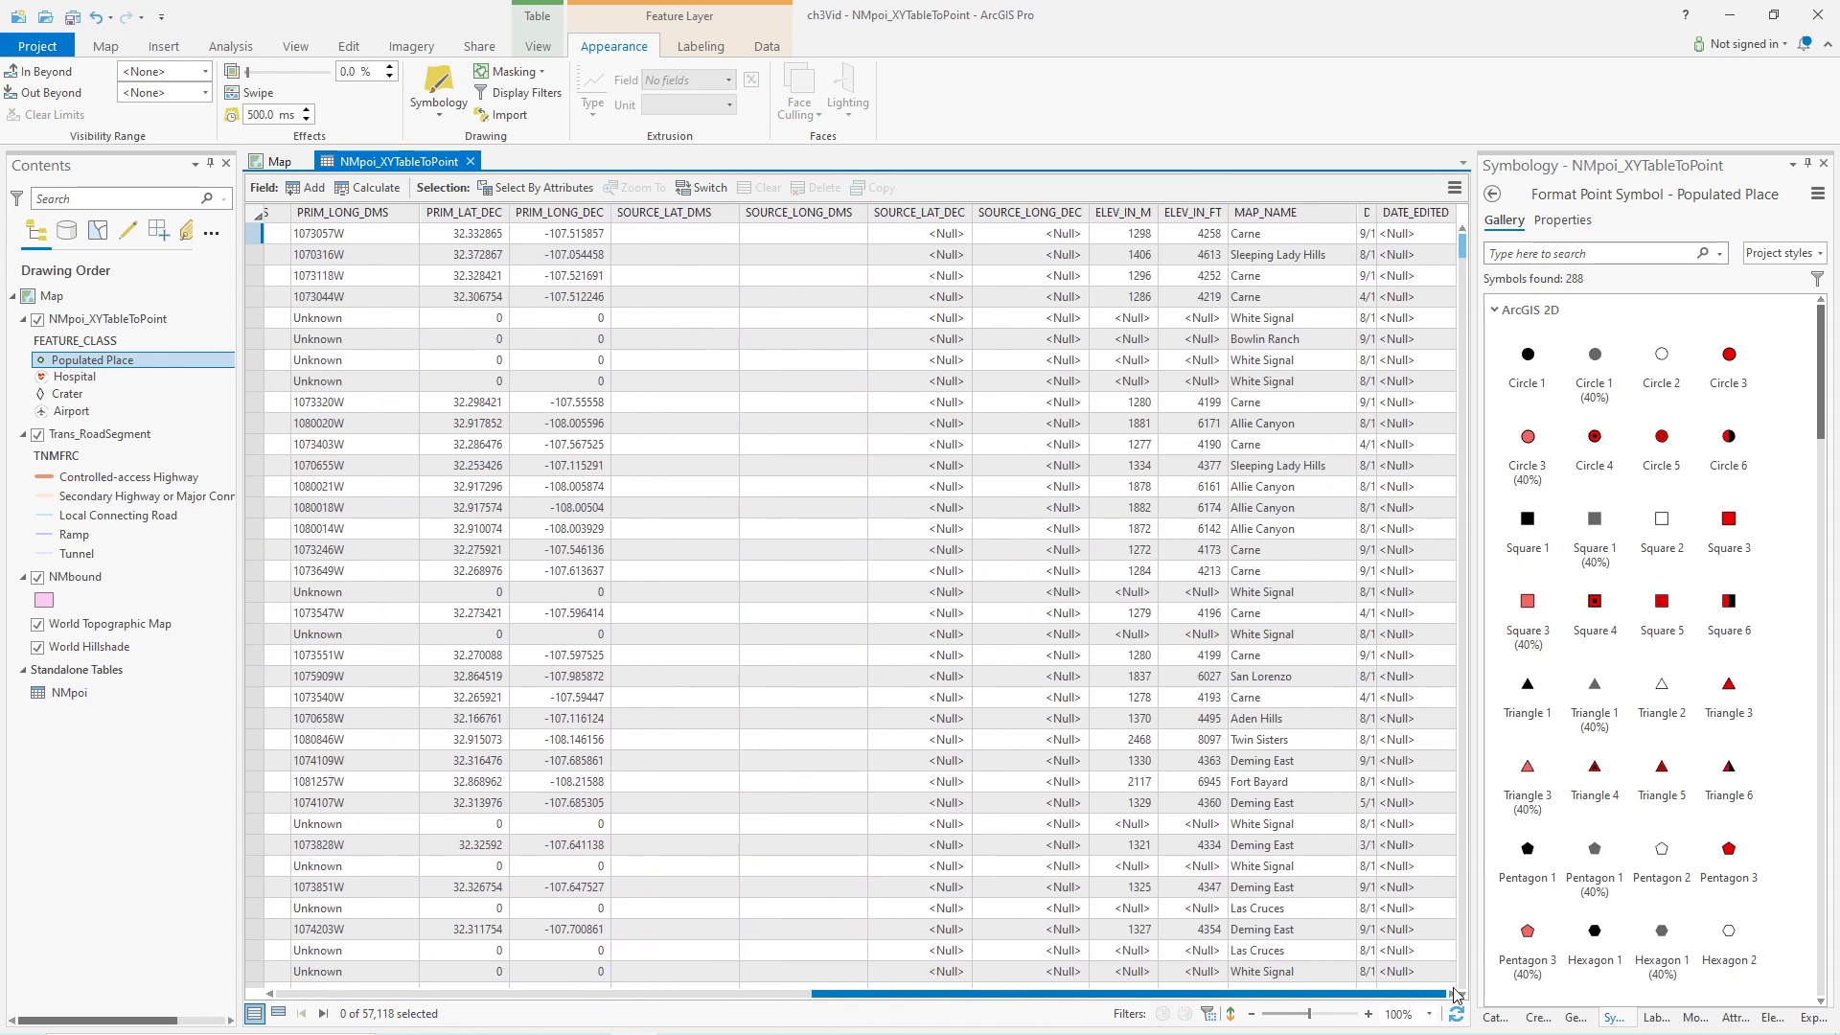
pyautogui.rightClick(1270, 218)
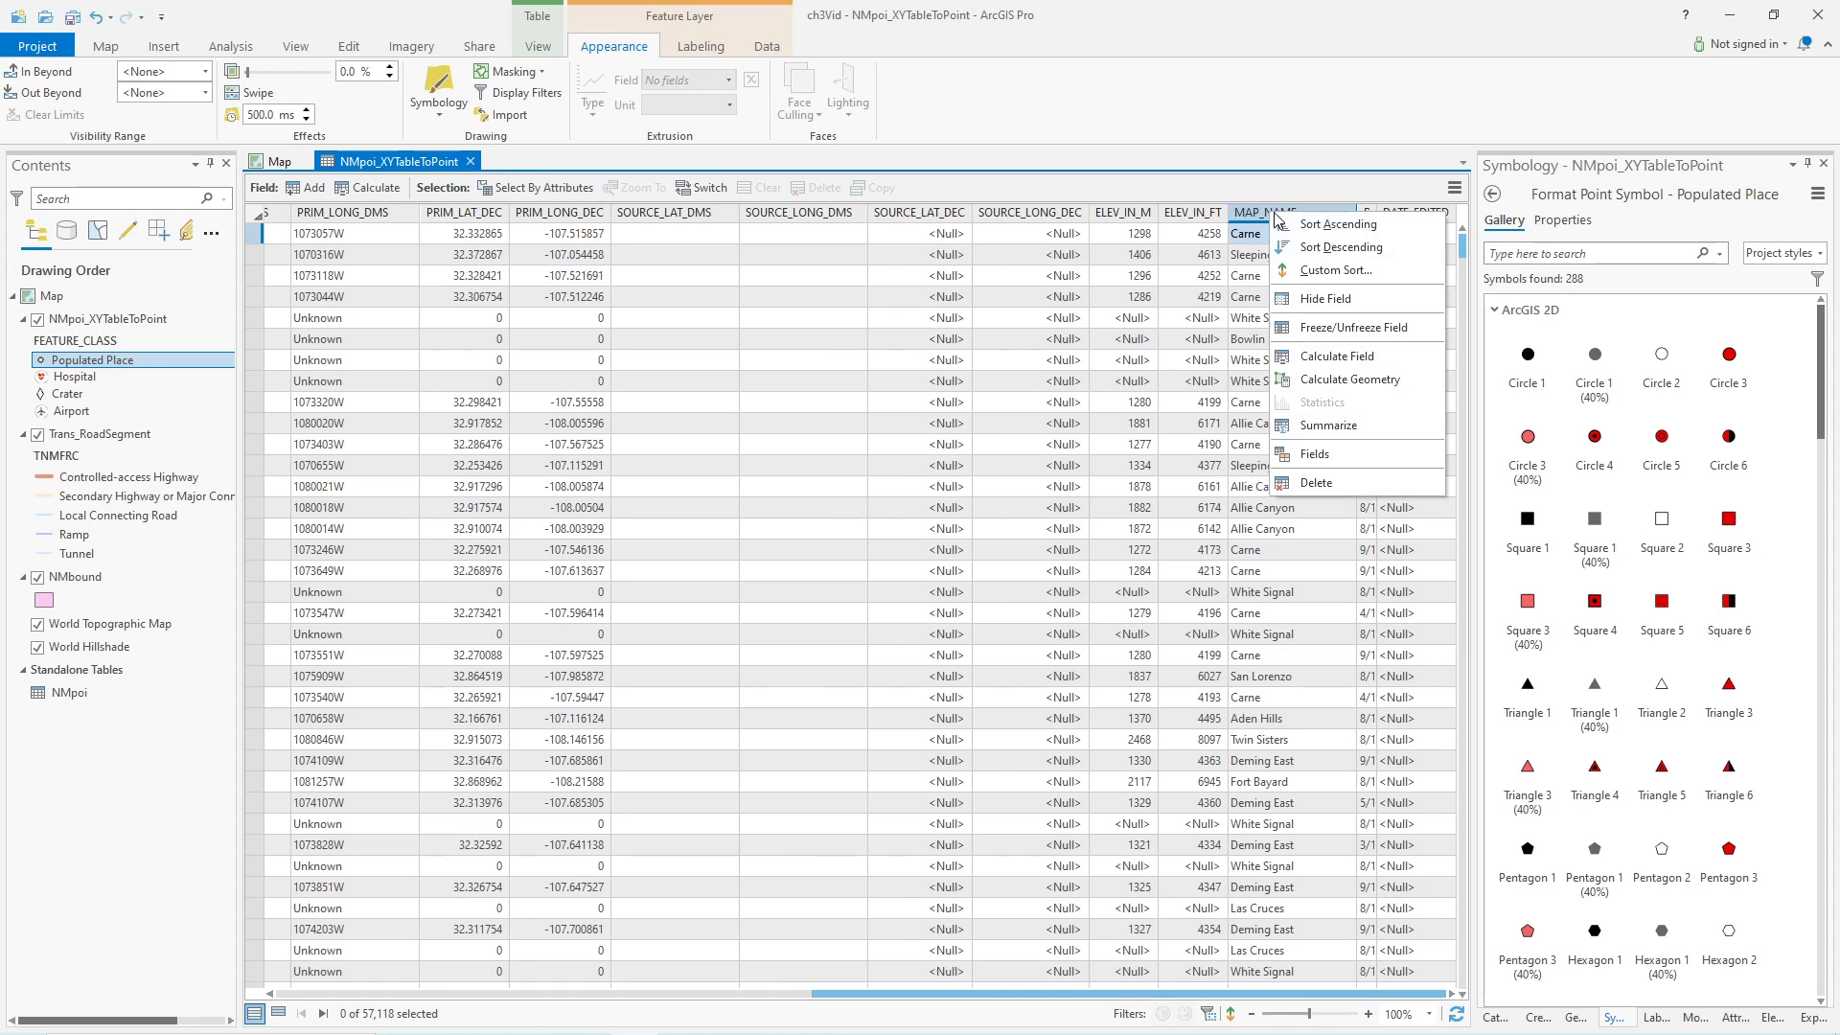
pyautogui.click(1335, 226)
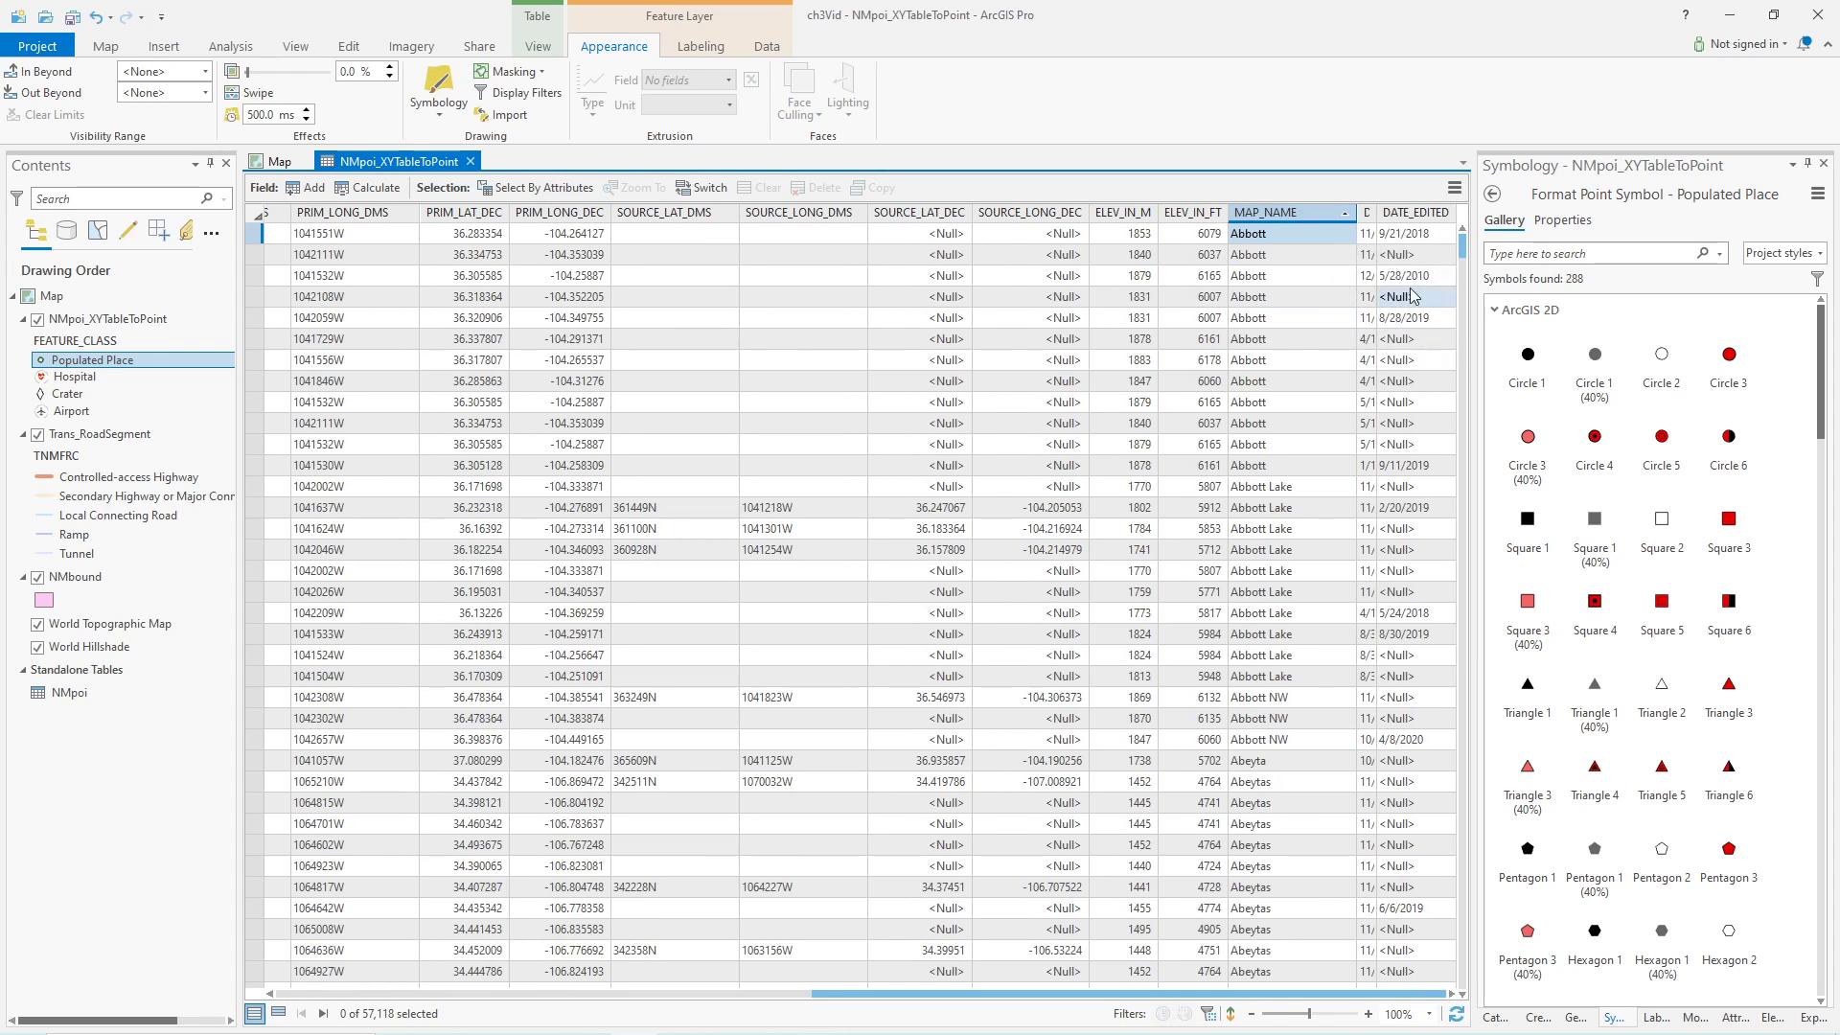
pyautogui.moveTo(1463, 252); pyautogui.dragTo(1470, 837)
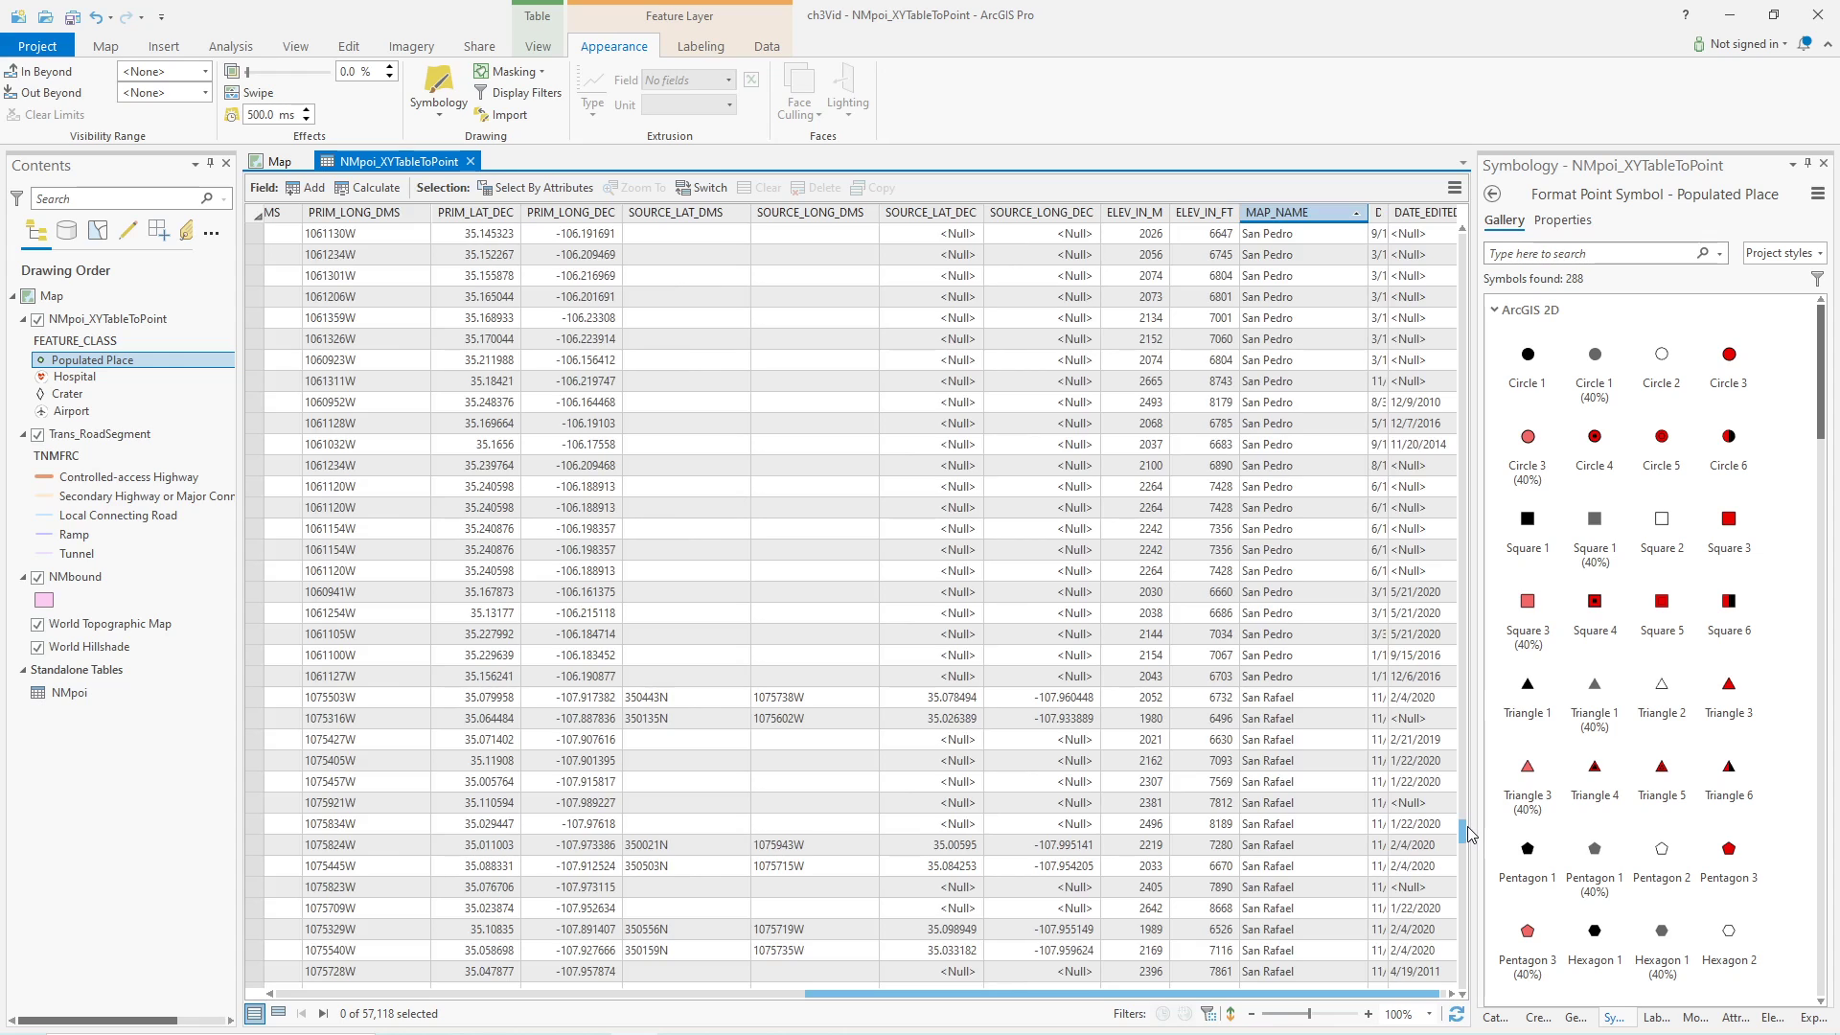
pyautogui.moveTo(1463, 830); pyautogui.dragTo(1460, 872)
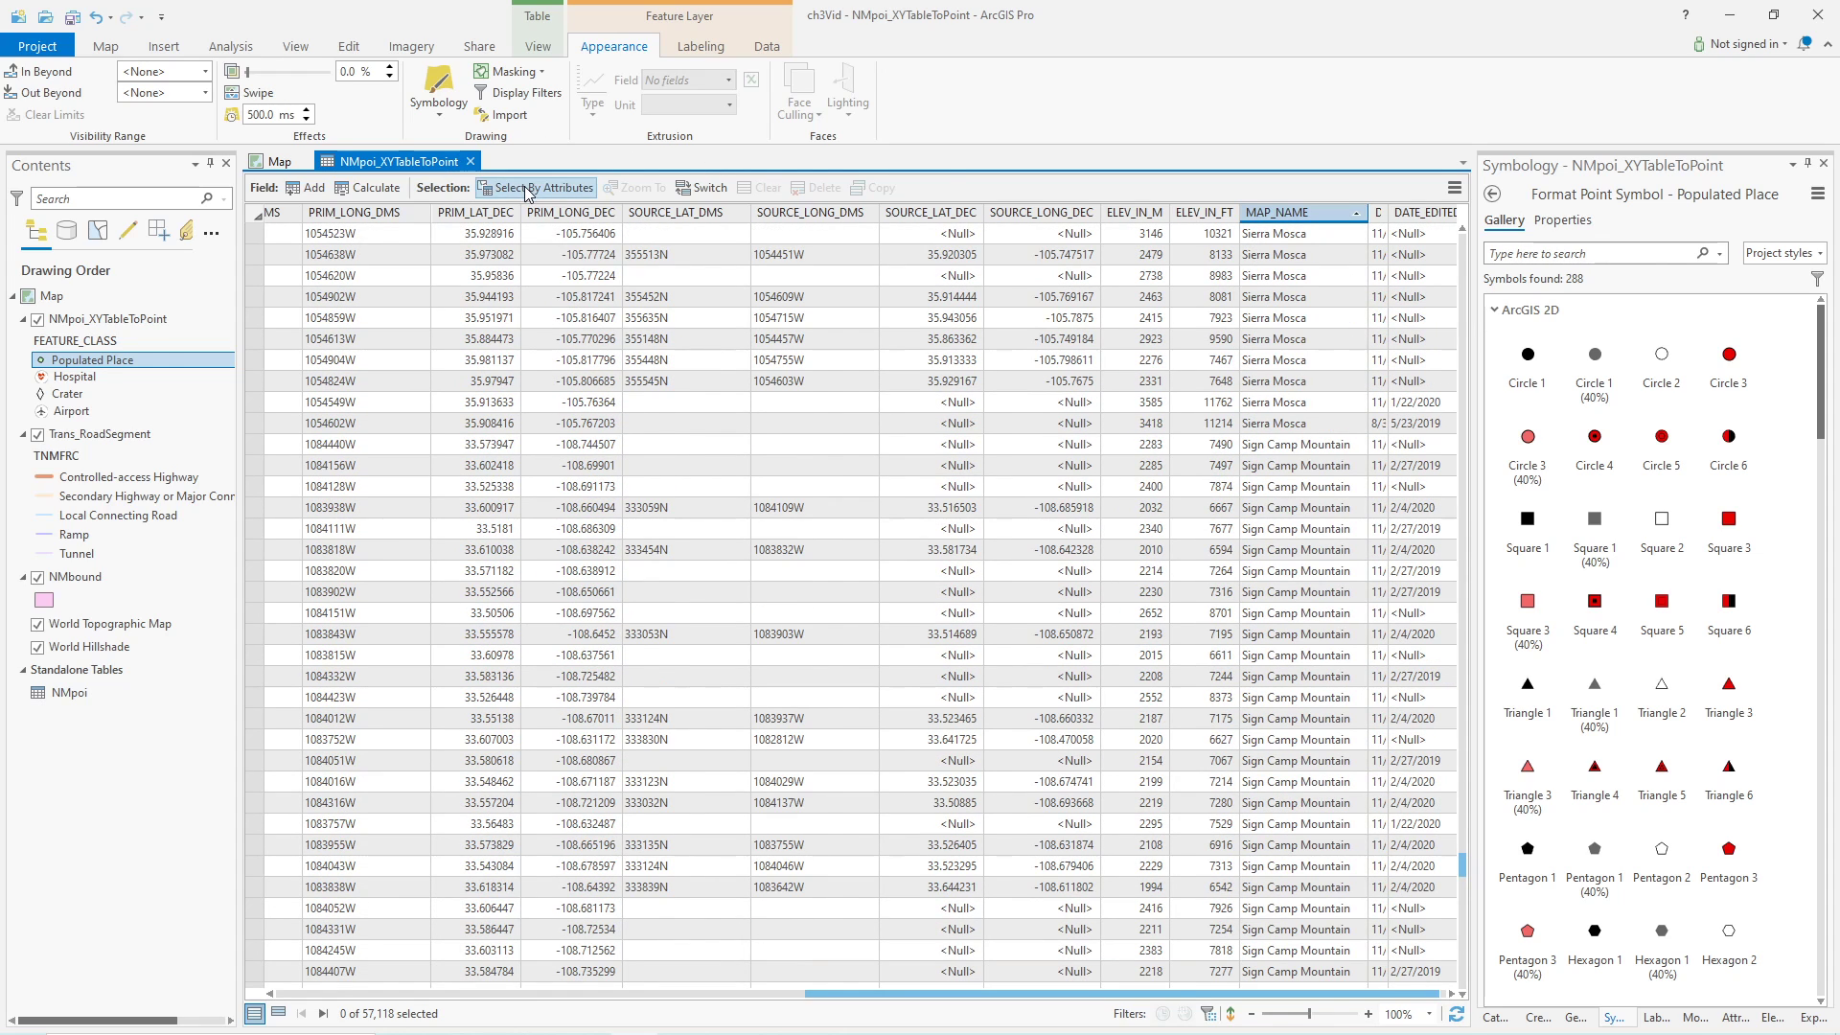
# - Create a new attribute selection on NMpoi_XYTableToPoint where MAP_NAME contains the text "Santa Fe"
pyautogui.click(526, 189)
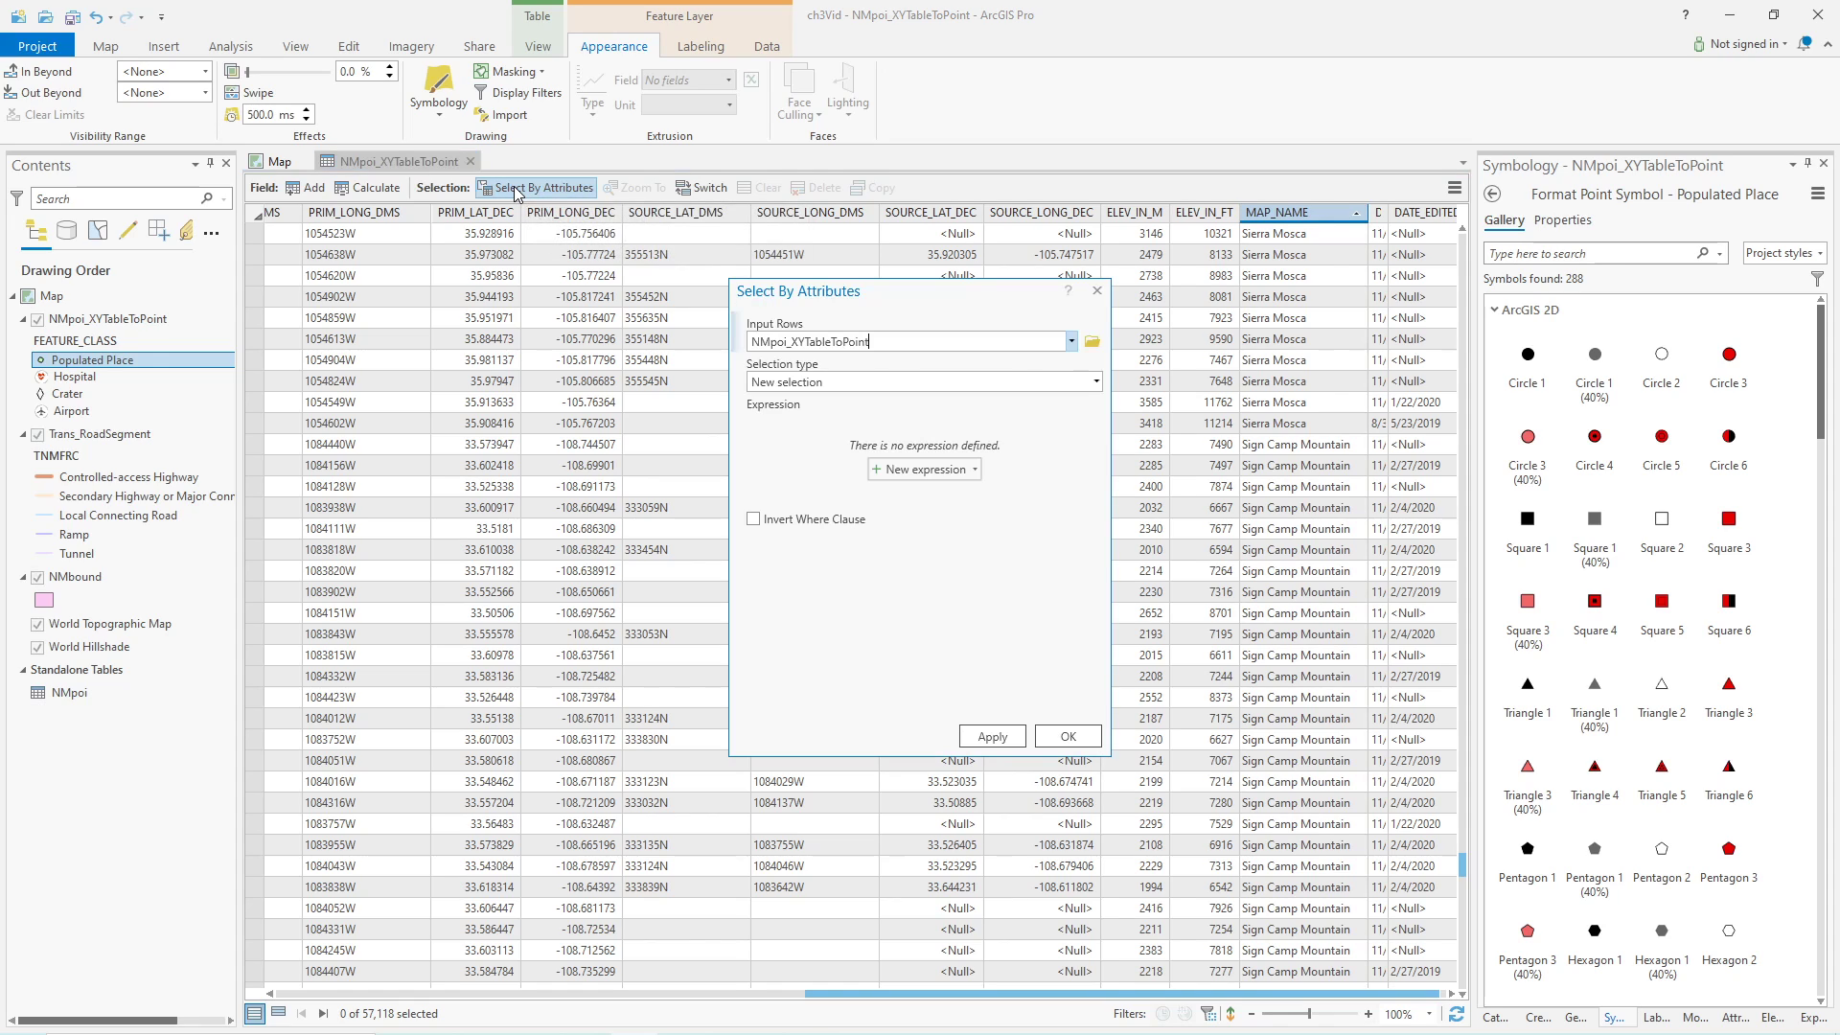
pyautogui.click(941, 467)
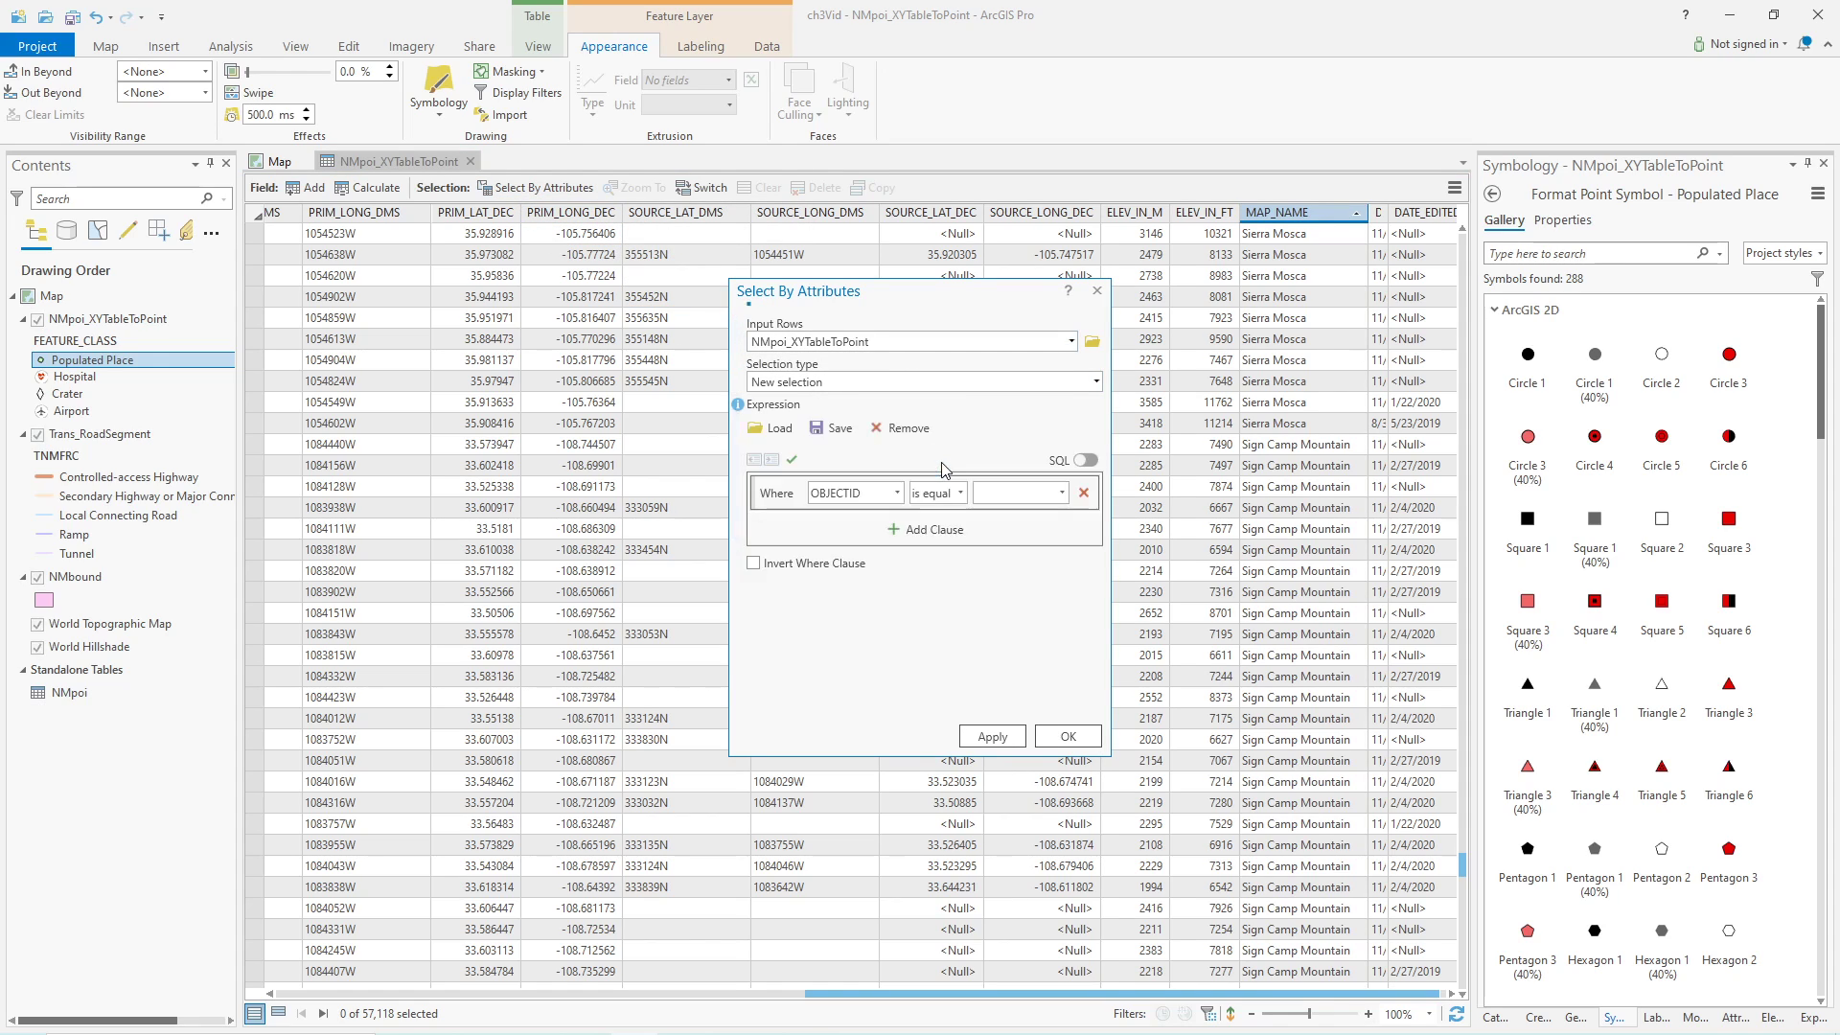
pyautogui.click(862, 494)
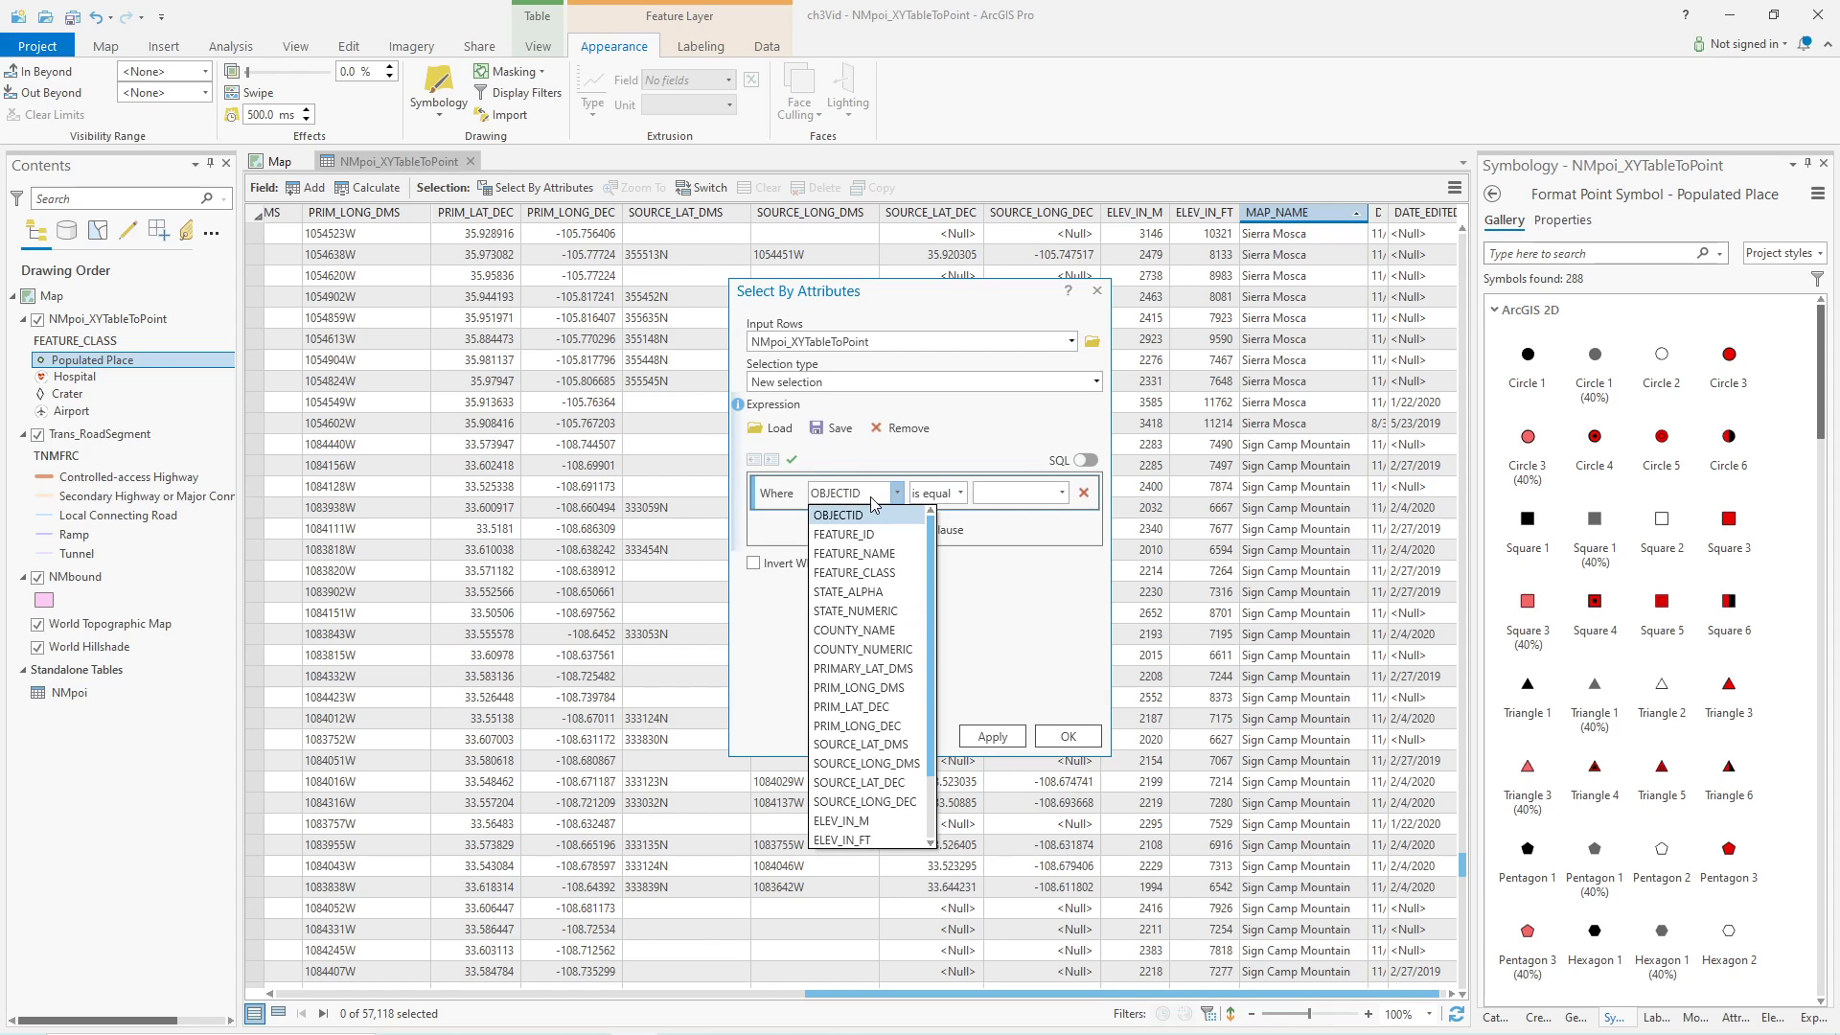
pyautogui.scroll(-1, 870, 801)
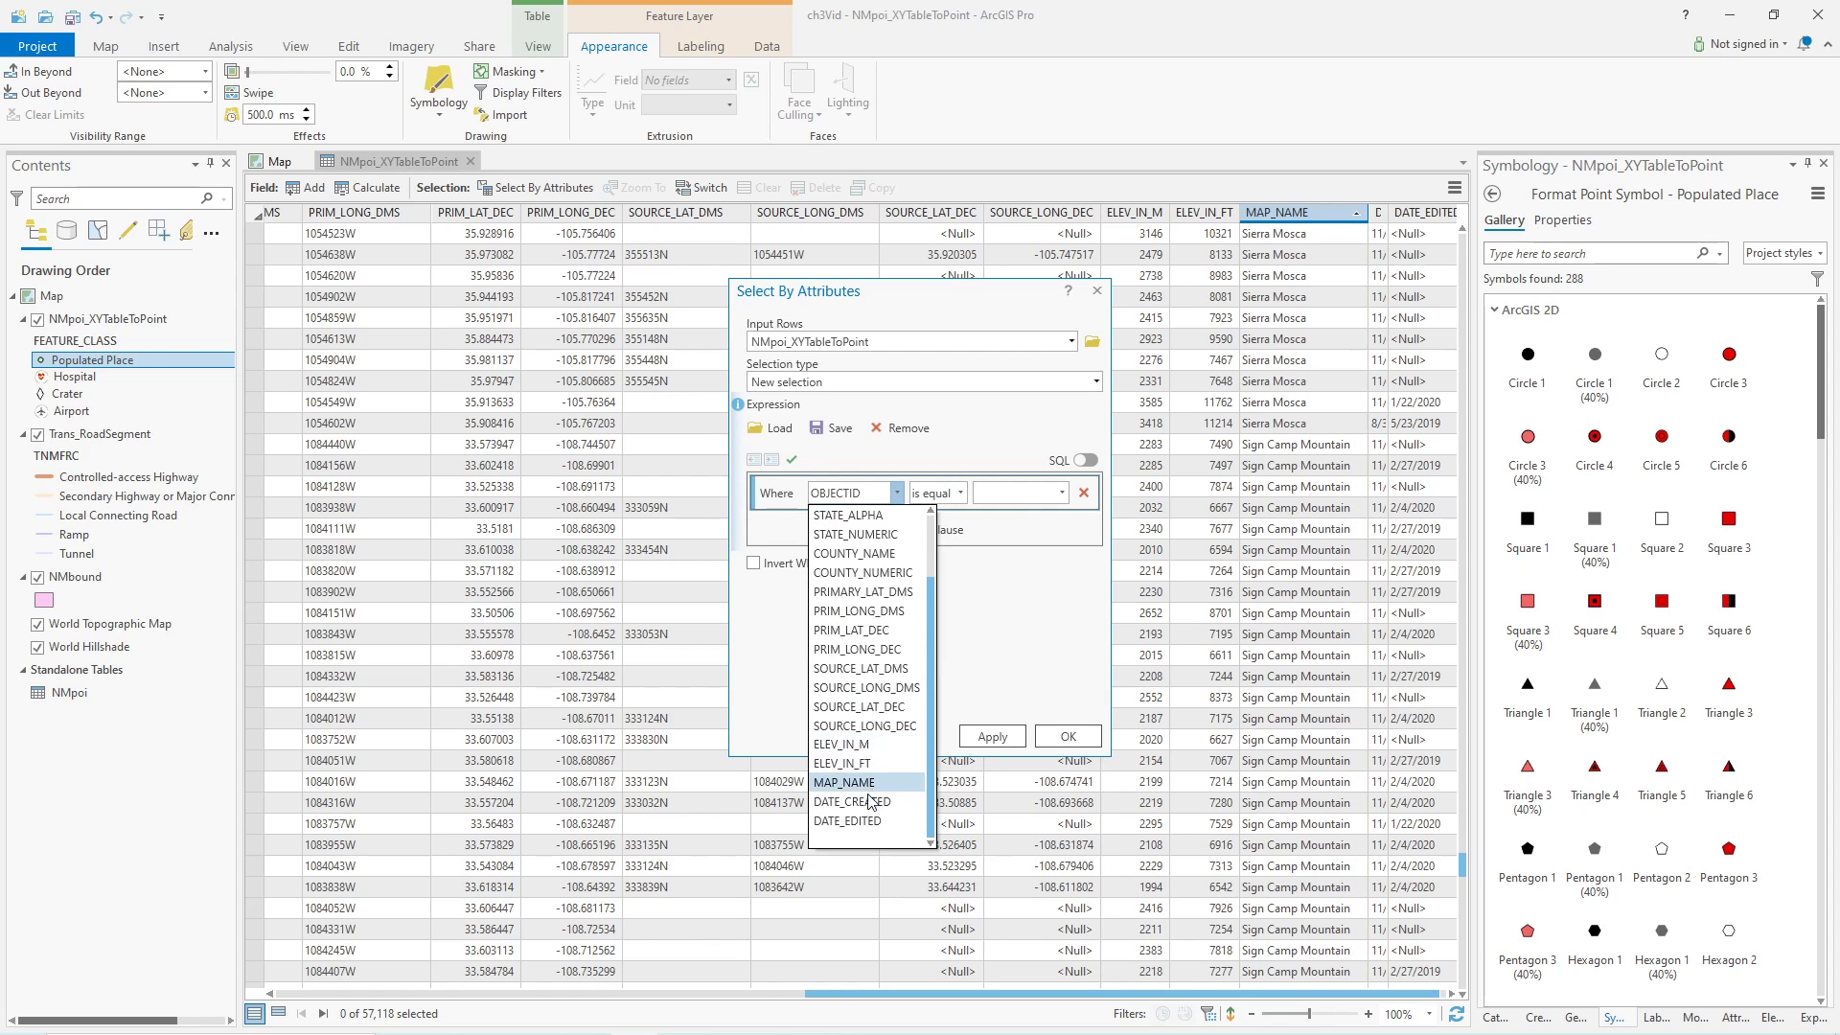
pyautogui.click(860, 783)
pyautogui.click(960, 494)
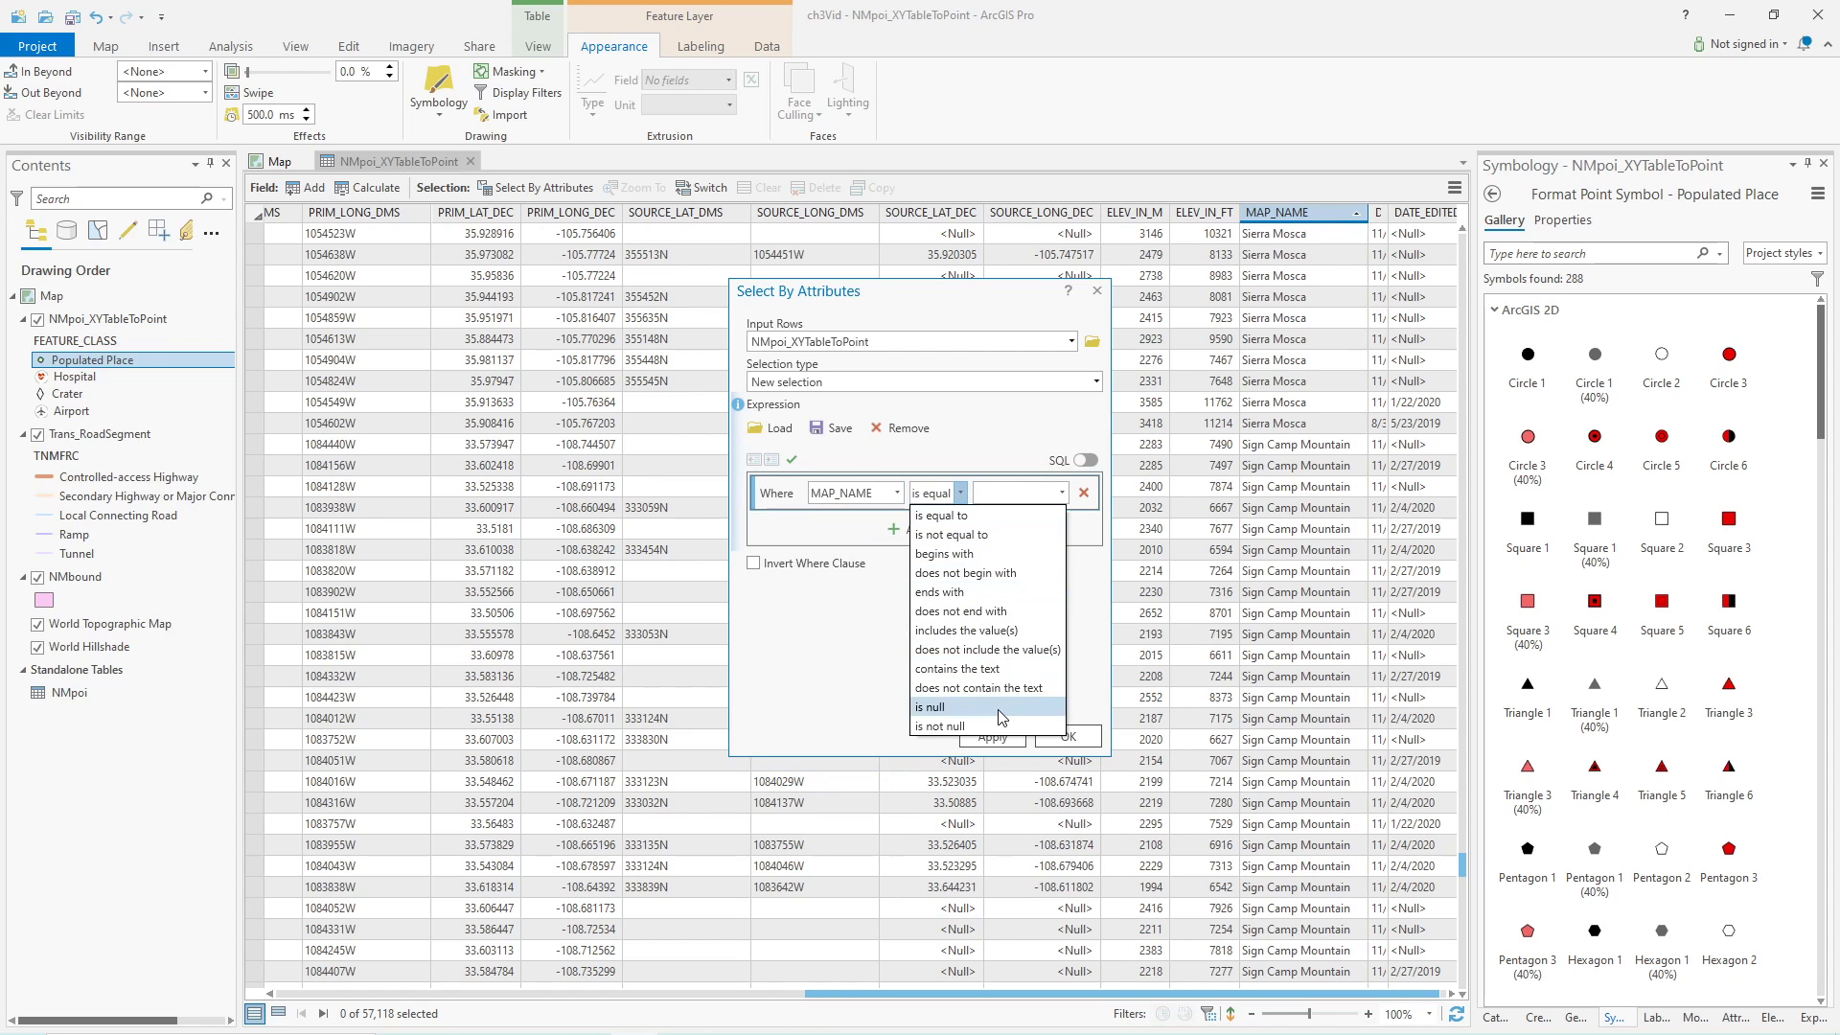
pyautogui.click(982, 675)
pyautogui.click(1007, 491)
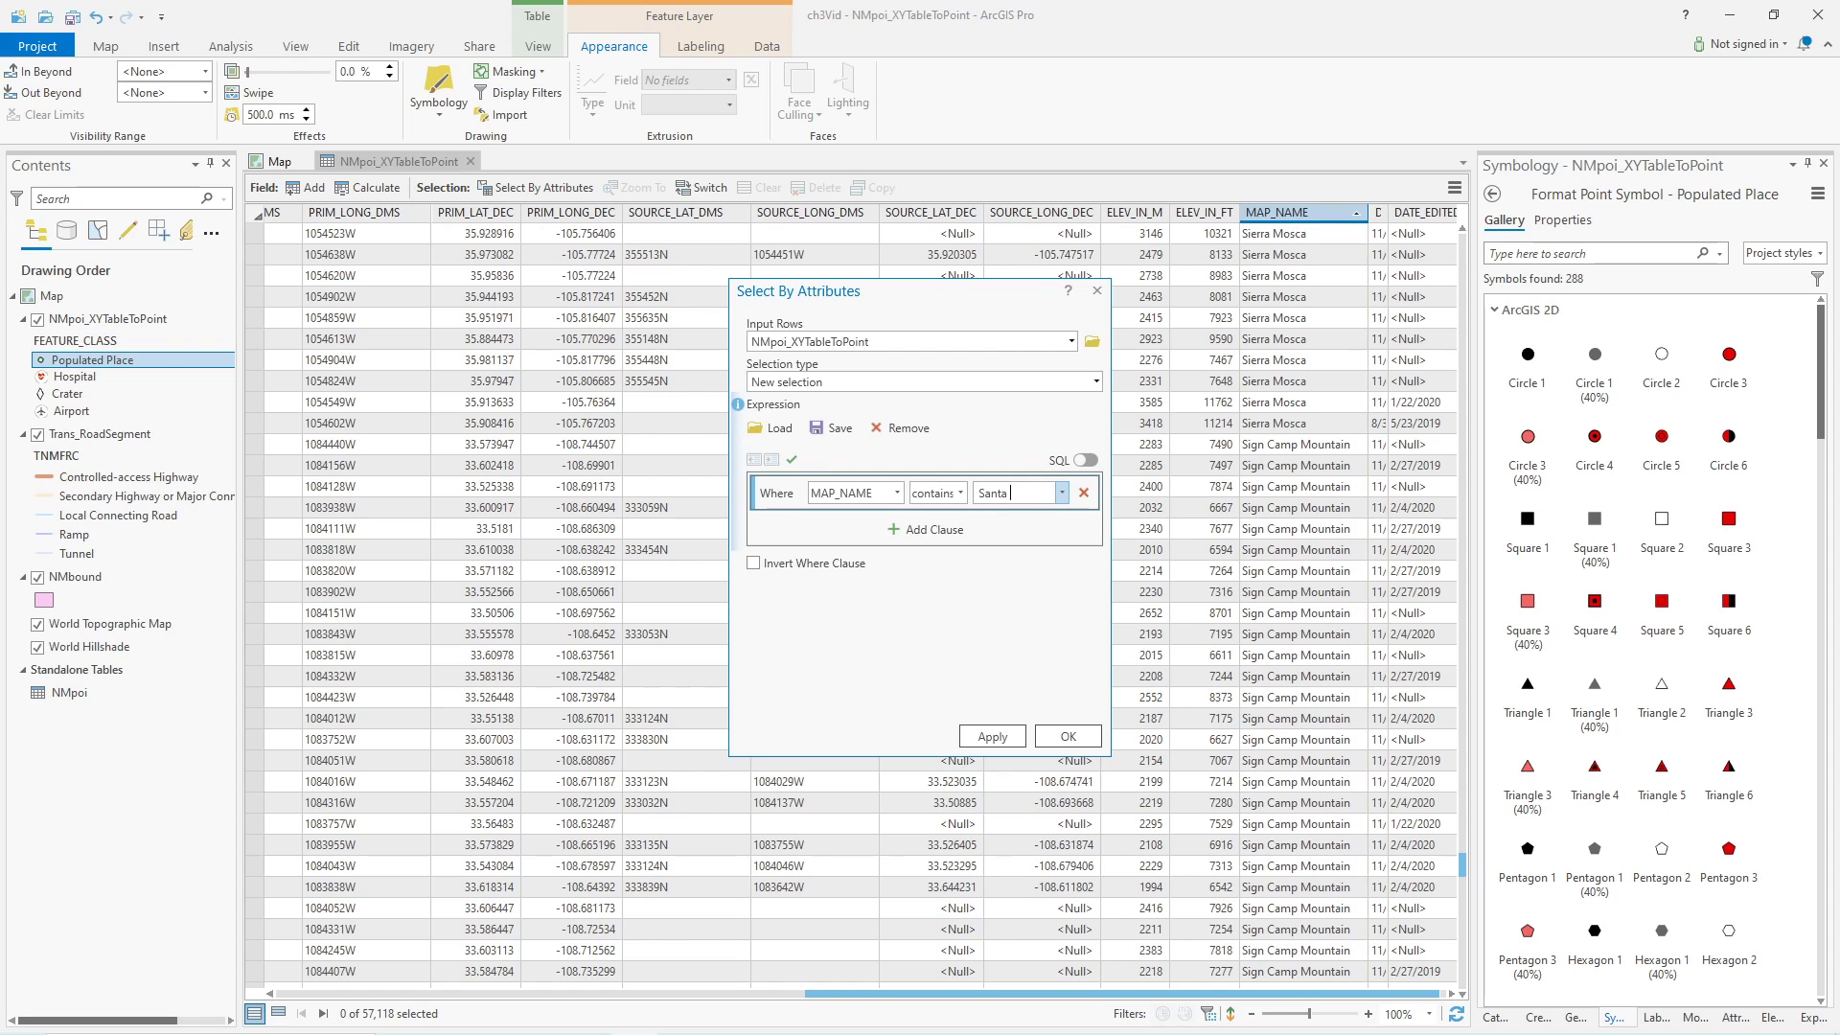
pyautogui.write('Santa Fe')
pyautogui.click(993, 735)
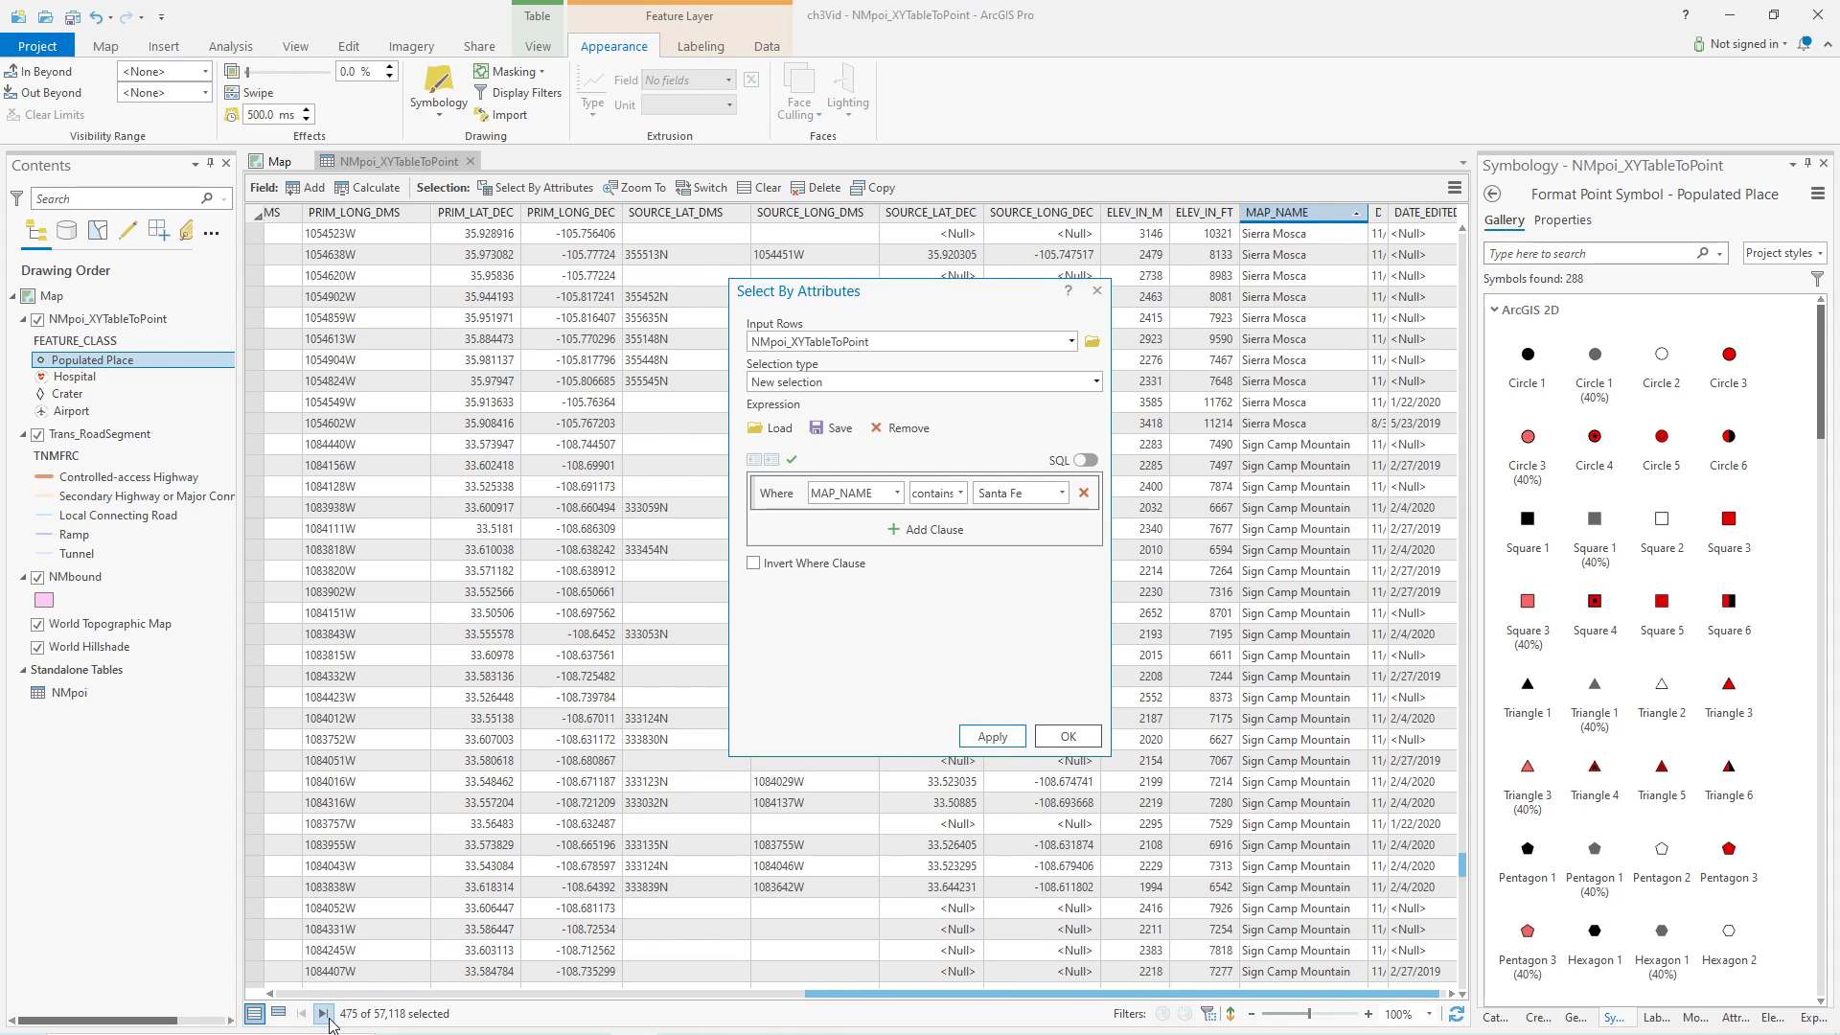
pyautogui.hotkey('alt', 'Tab')
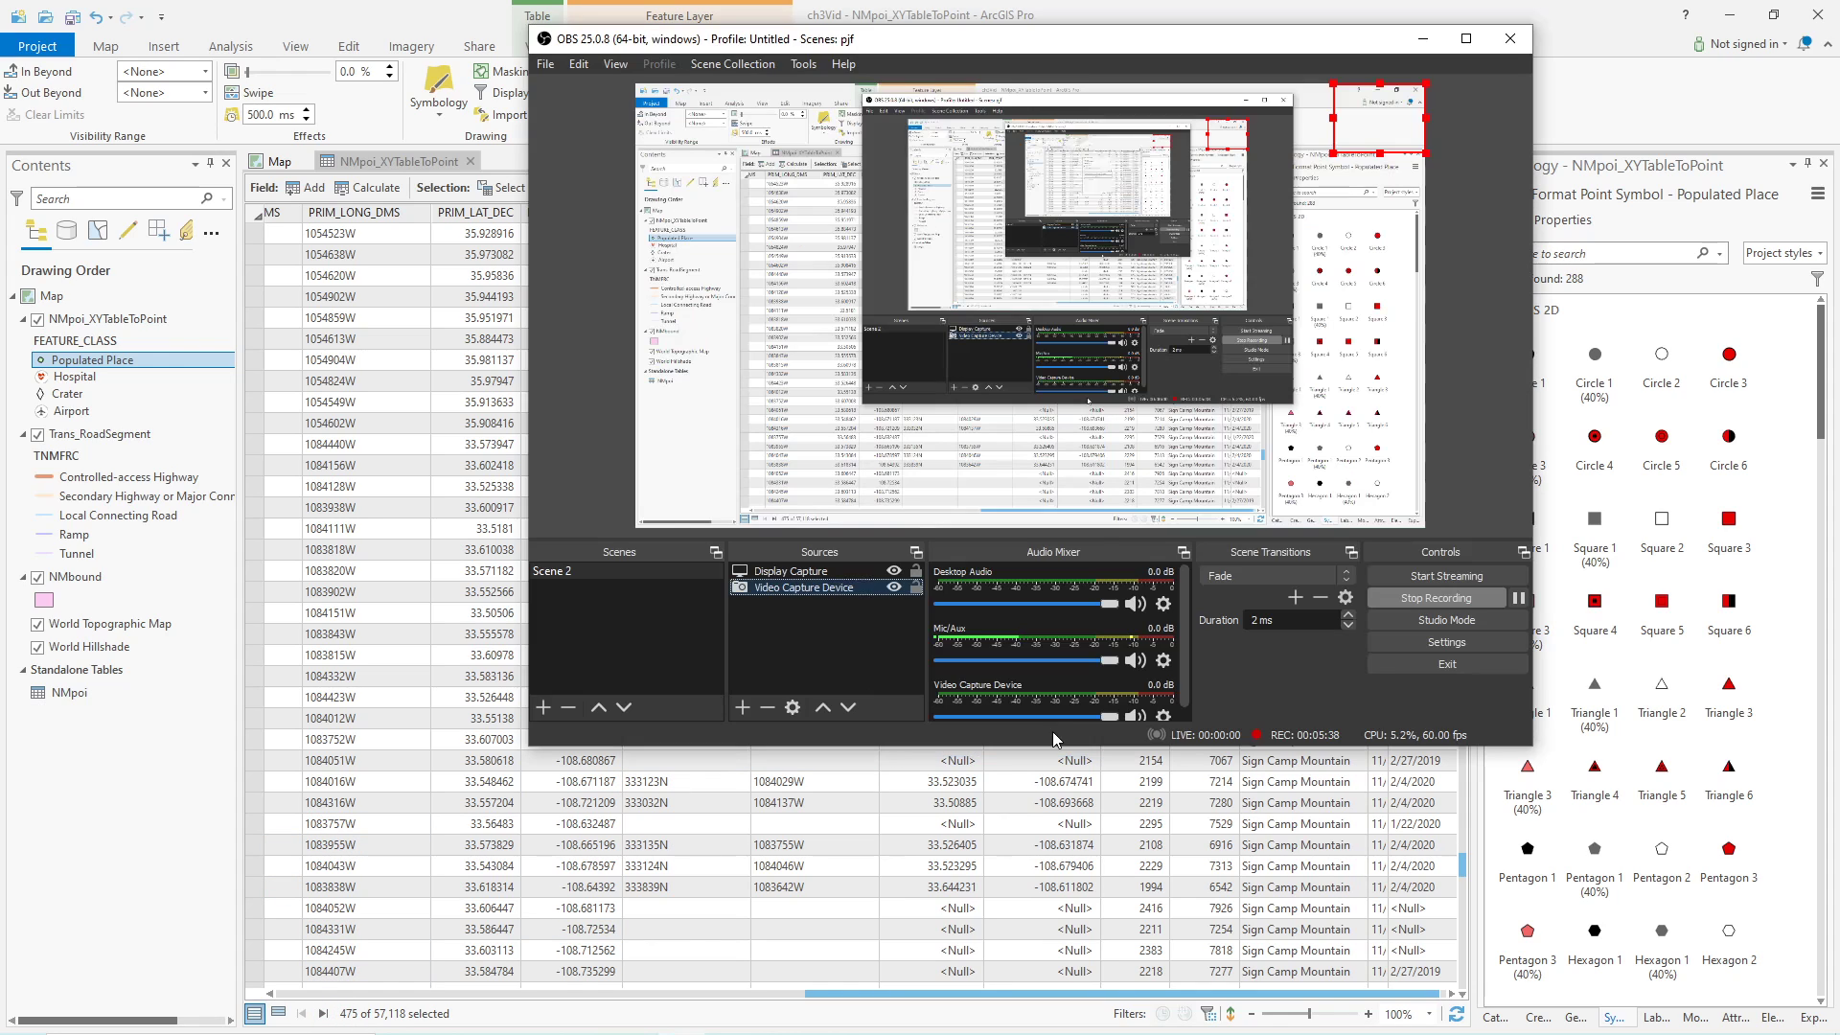
pyautogui.click(176, 821)
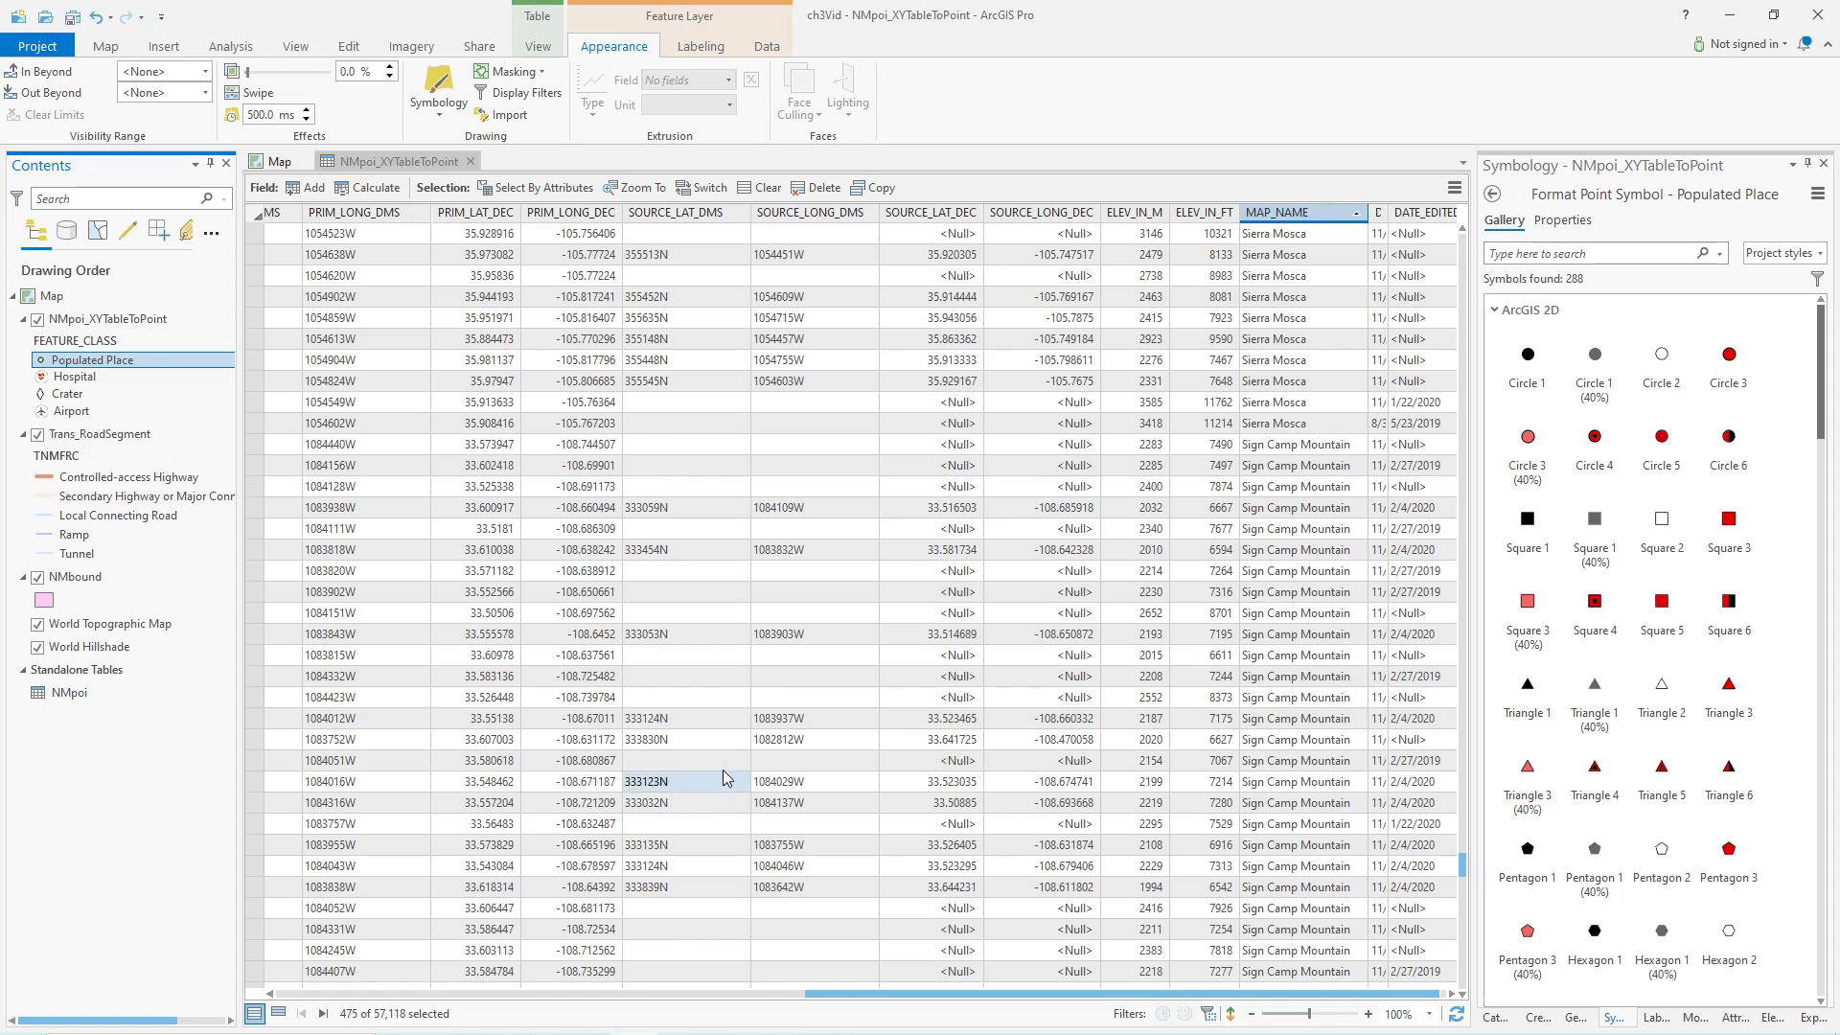
# - Show only the selected records in the attribute table and zoom the map in on the highlighted Santa Fe points
pyautogui.click(282, 1014)
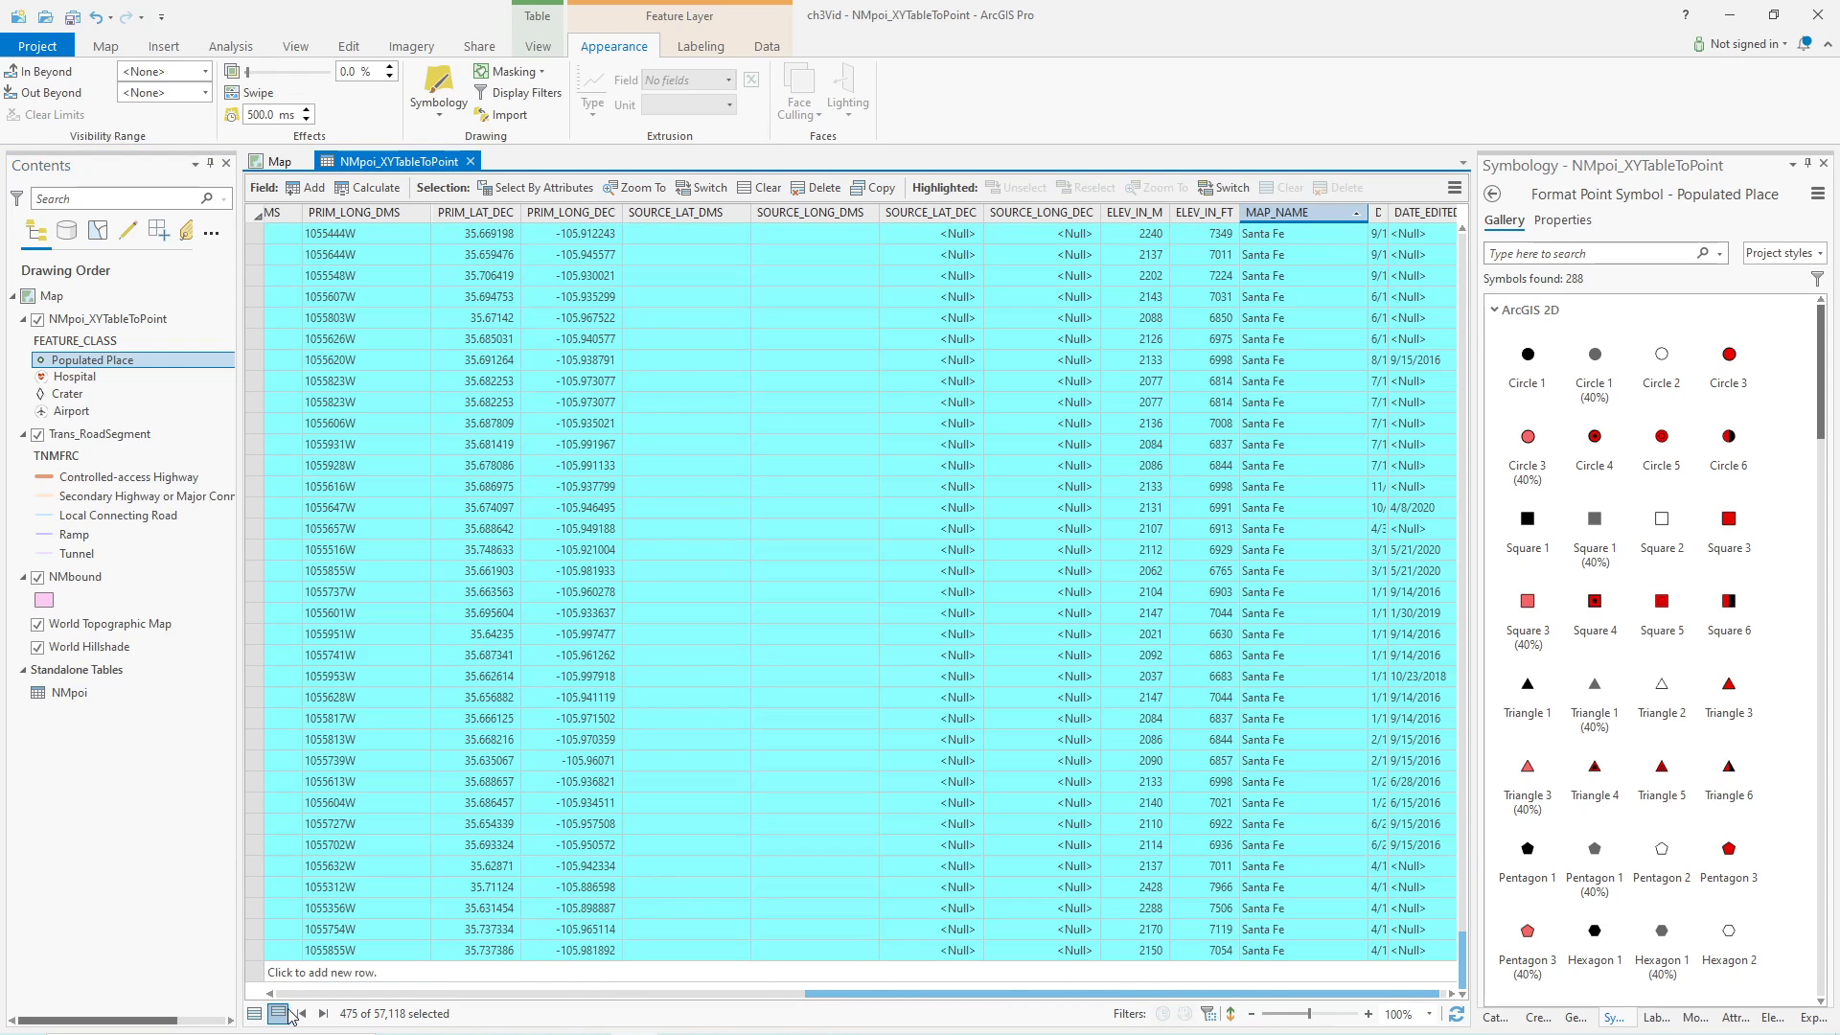
pyautogui.click(273, 161)
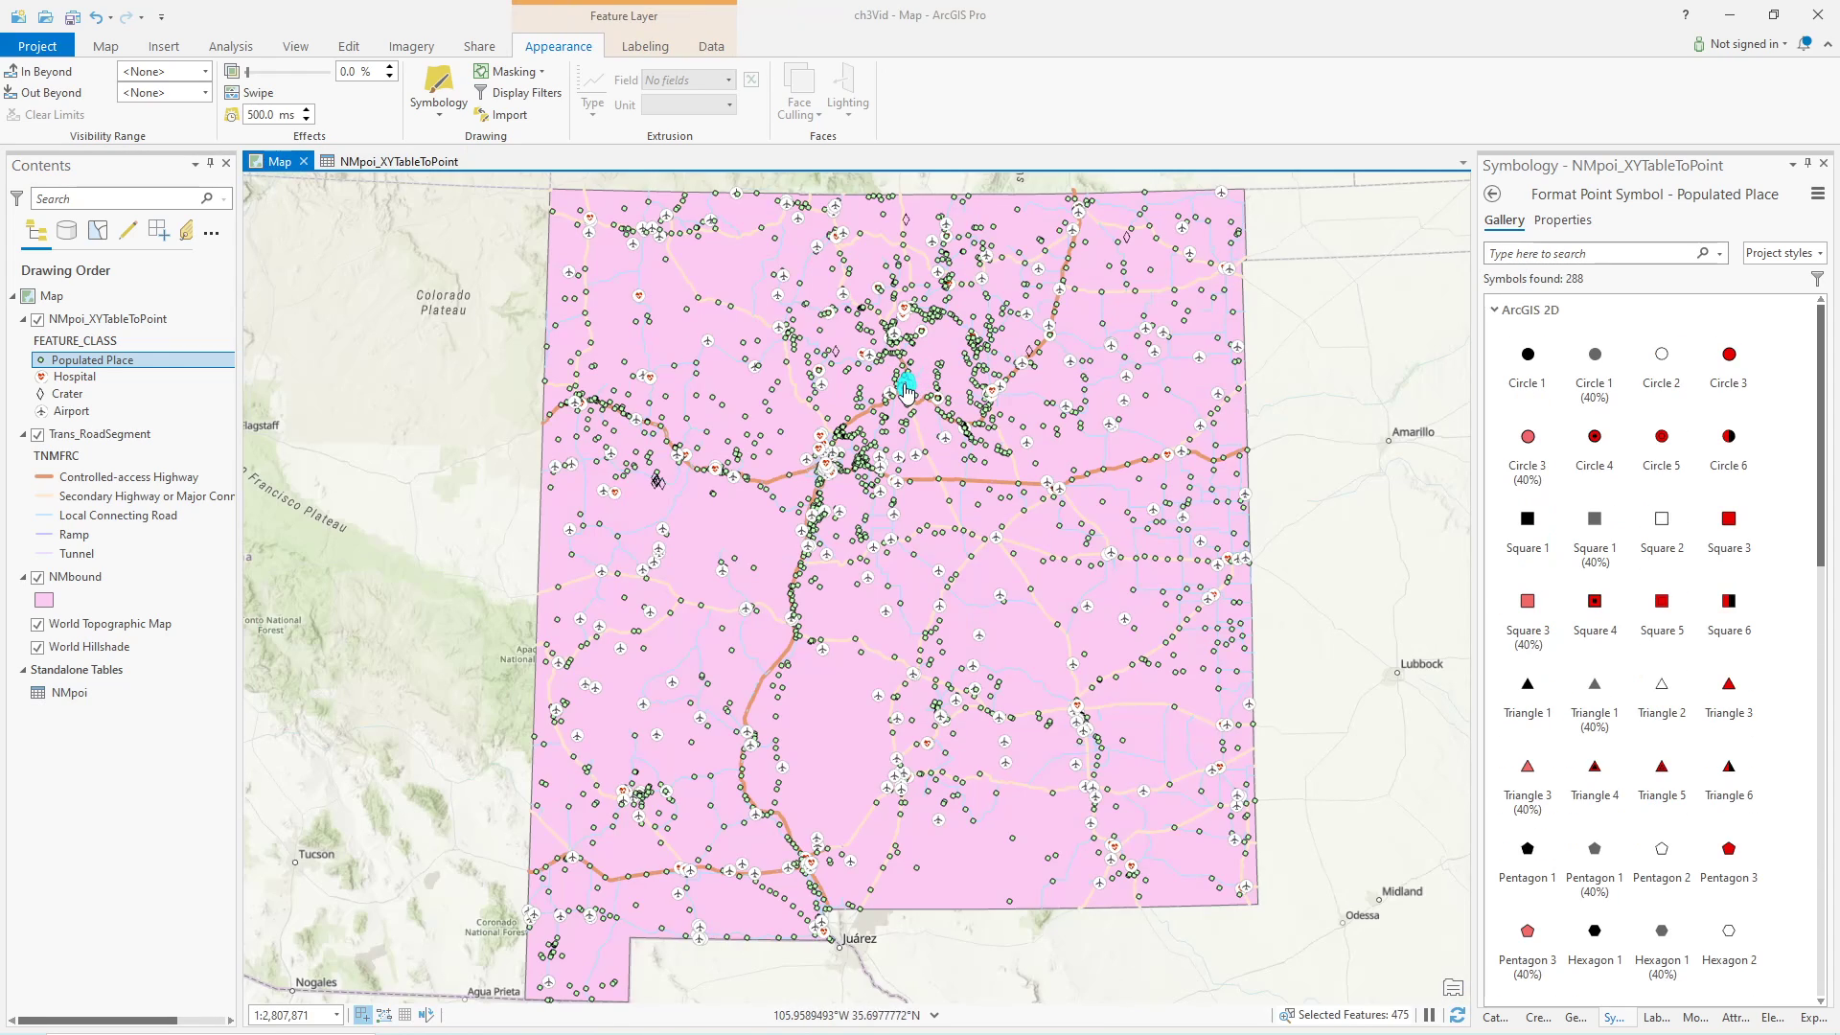
pyautogui.scroll(2, 910, 386)
pyautogui.scroll(6, 914, 388)
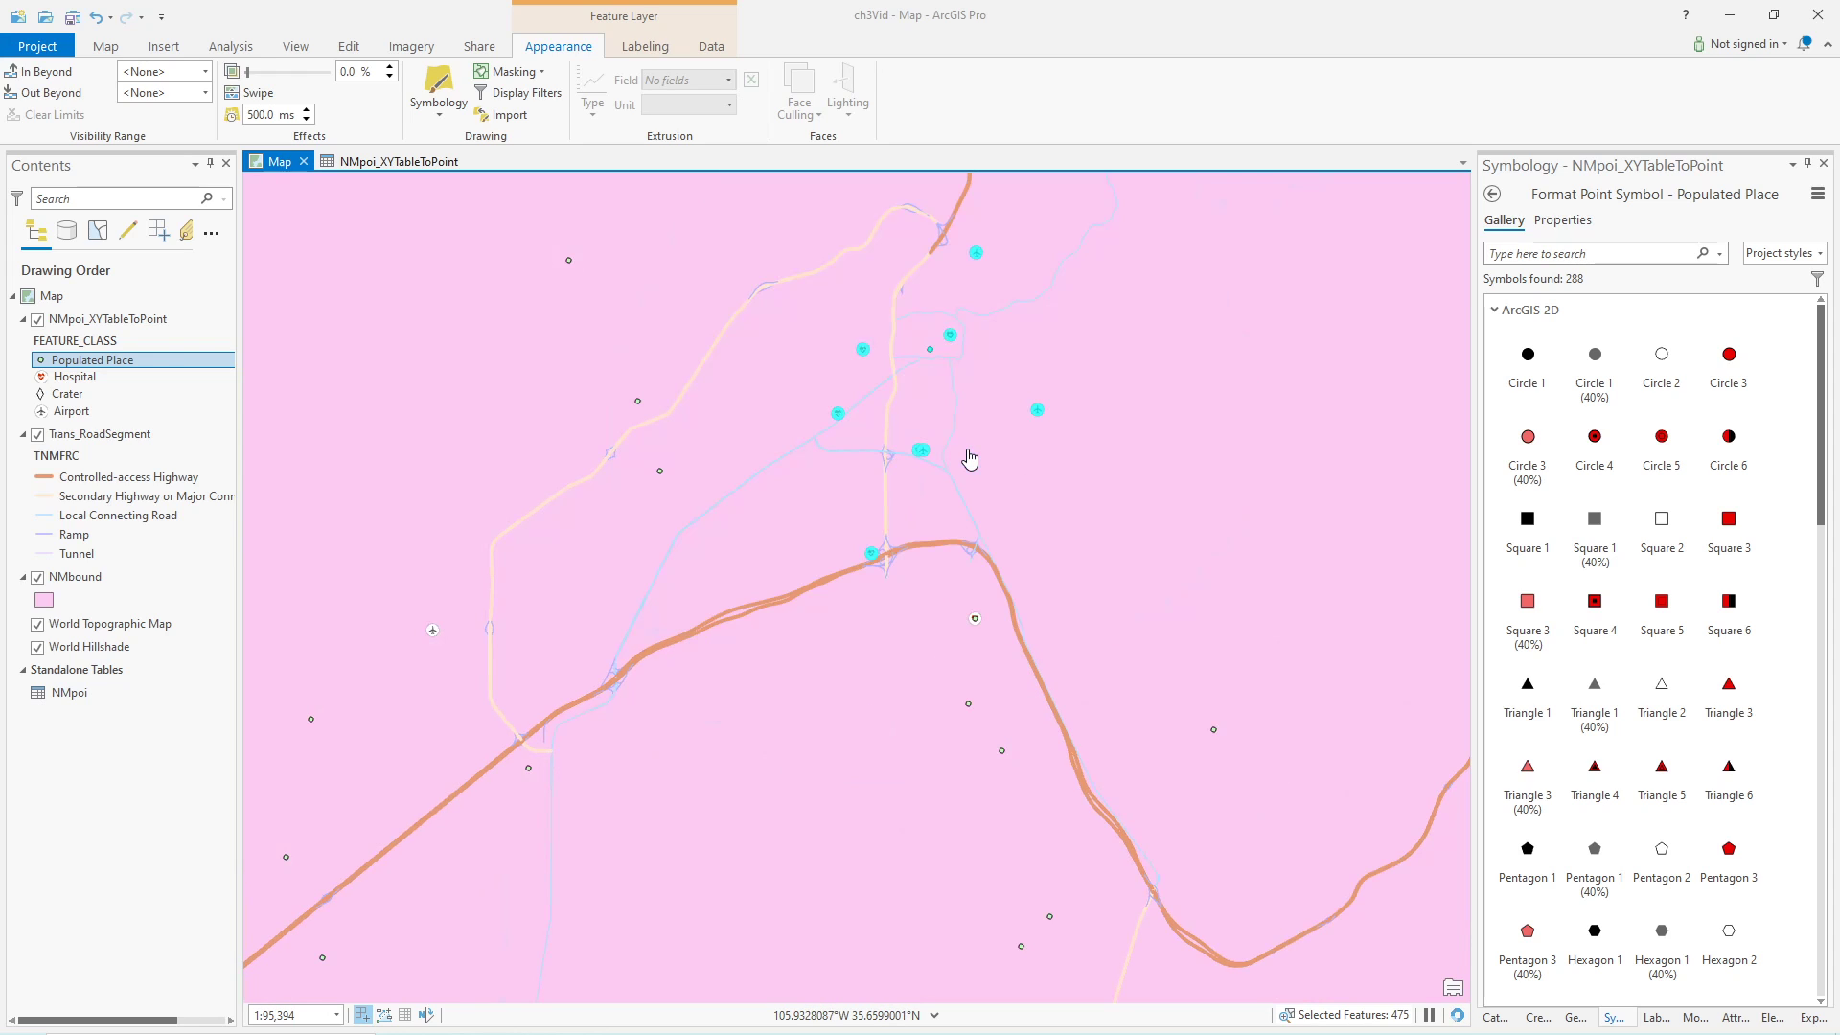
pyautogui.moveTo(971, 469); pyautogui.dragTo(978, 704)
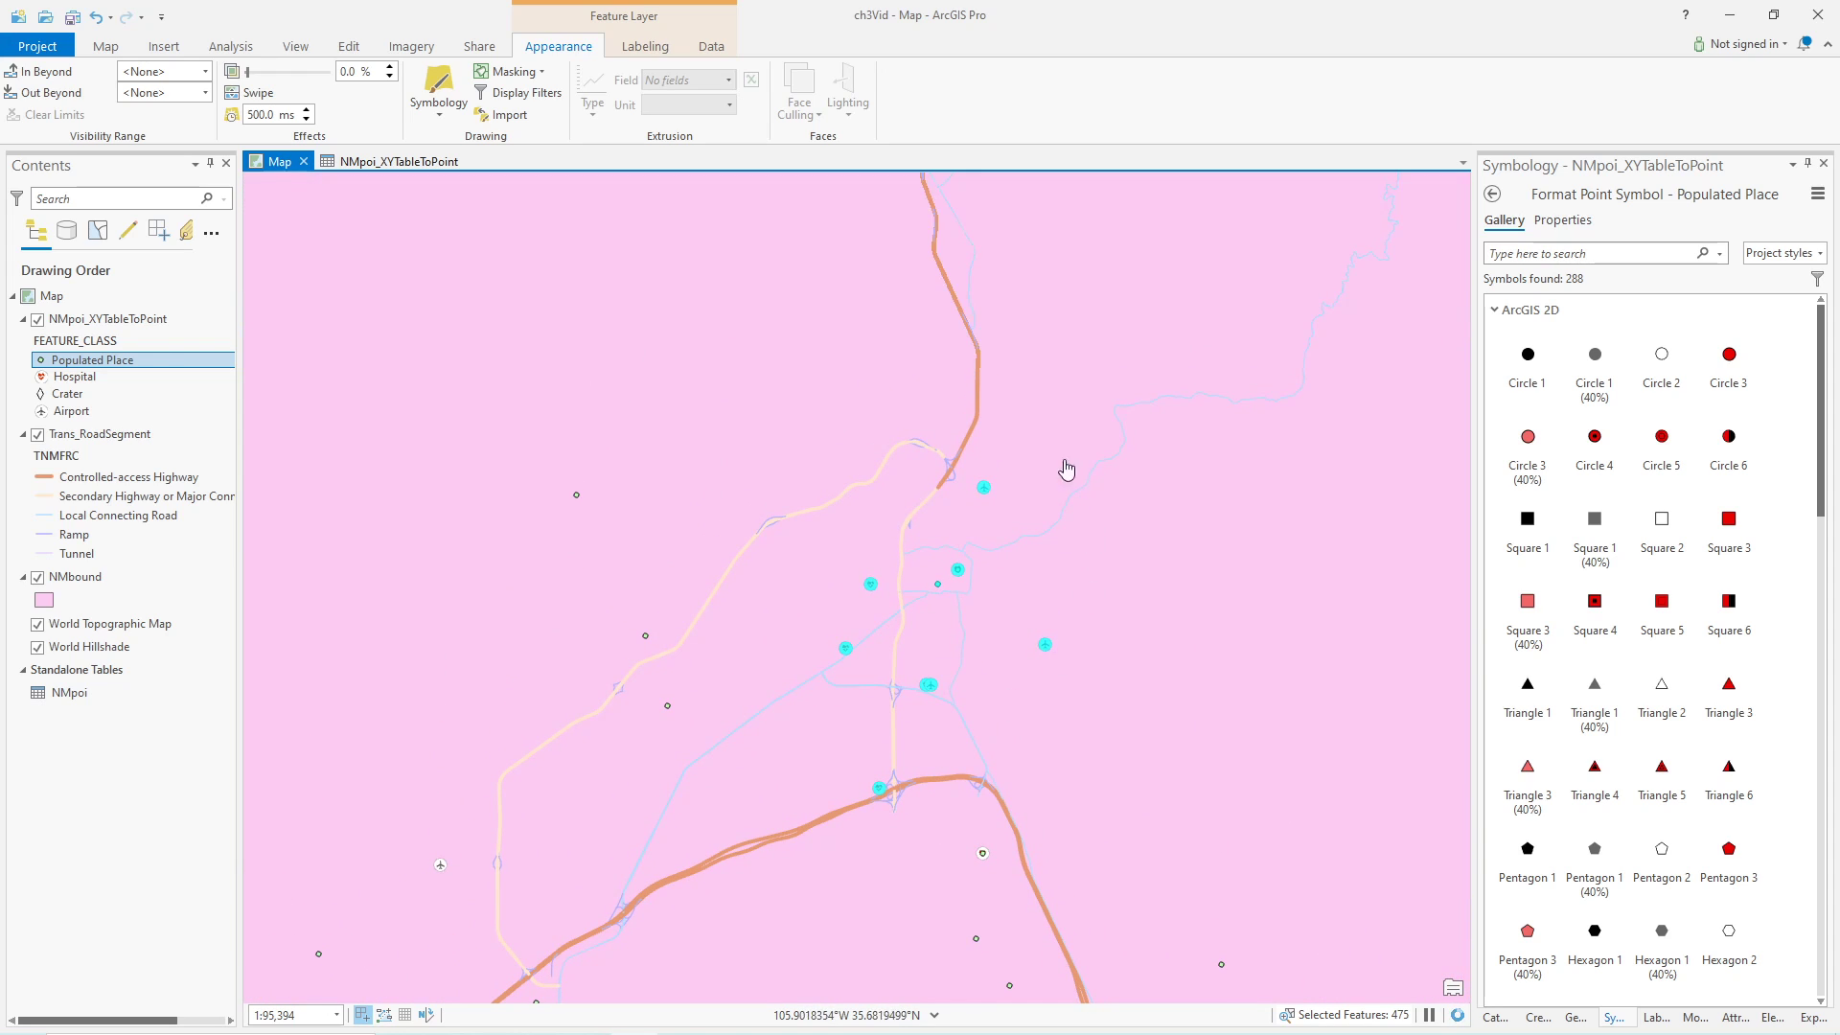
# - Return to the attribute table and examine the MAP_NAME values of the selected records
pyautogui.click(360, 159)
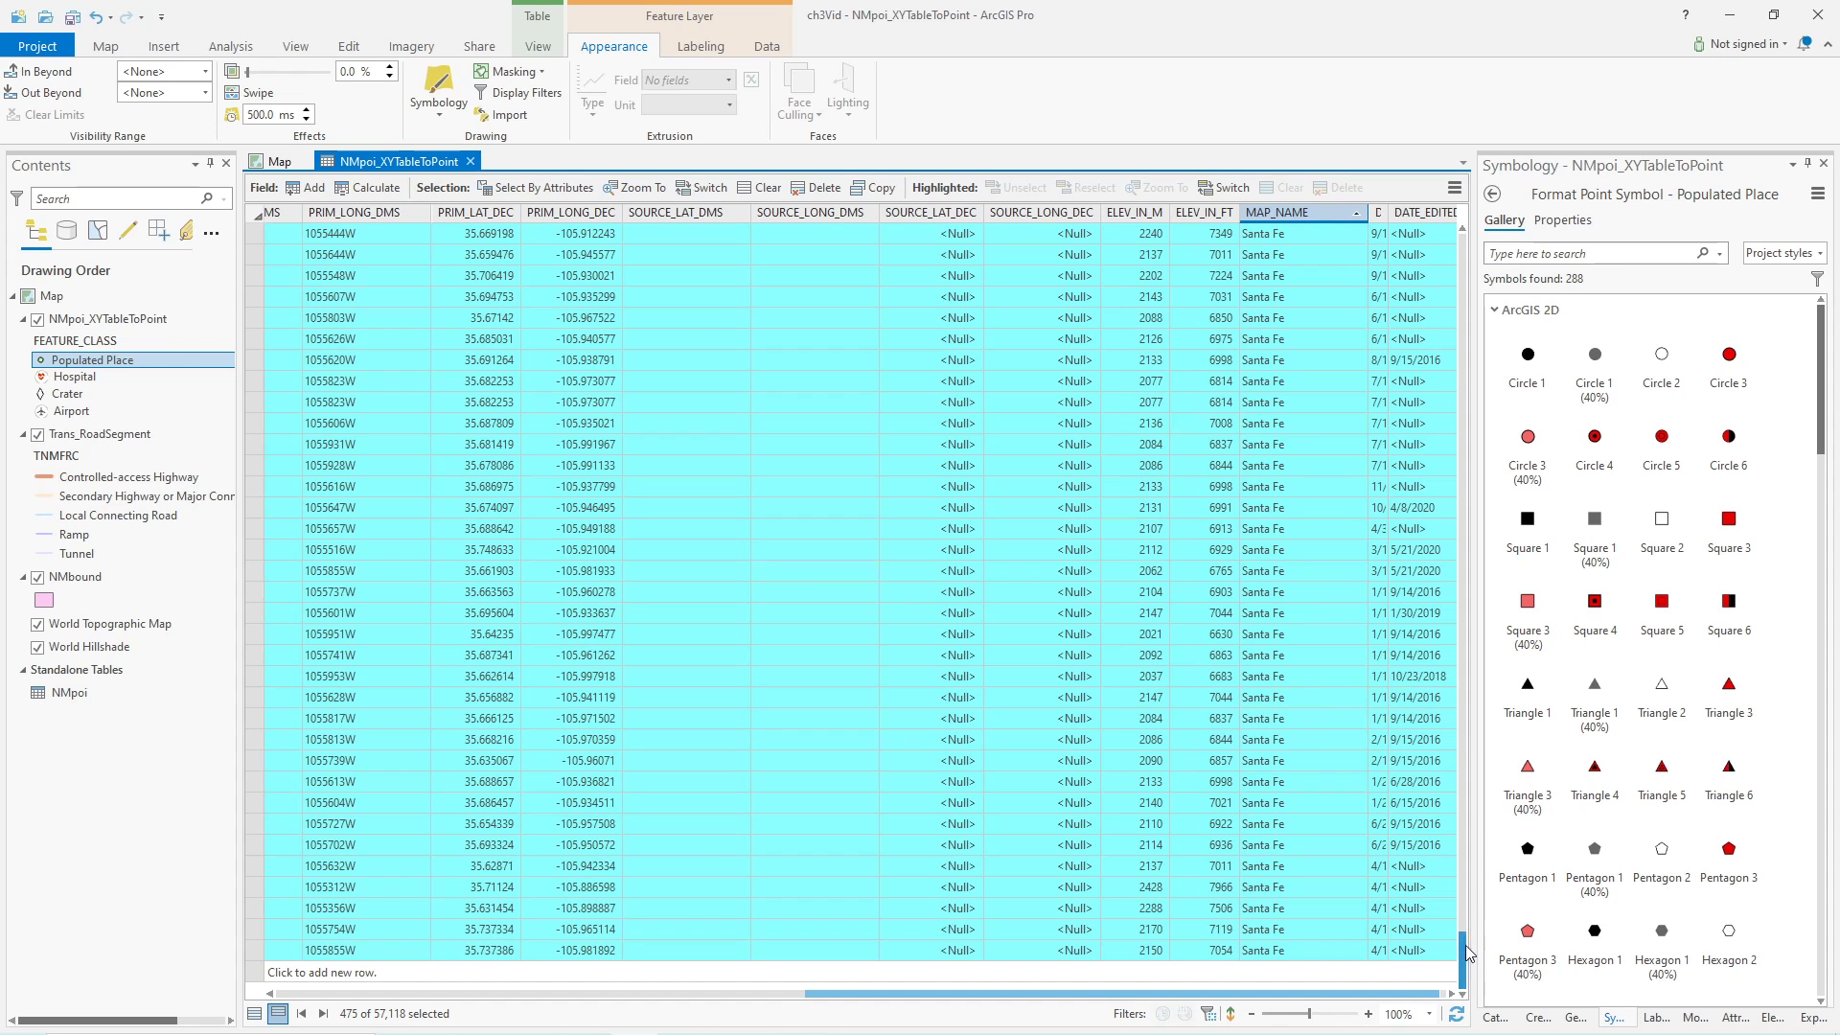
pyautogui.moveTo(1461, 856); pyautogui.dragTo(1486, 224)
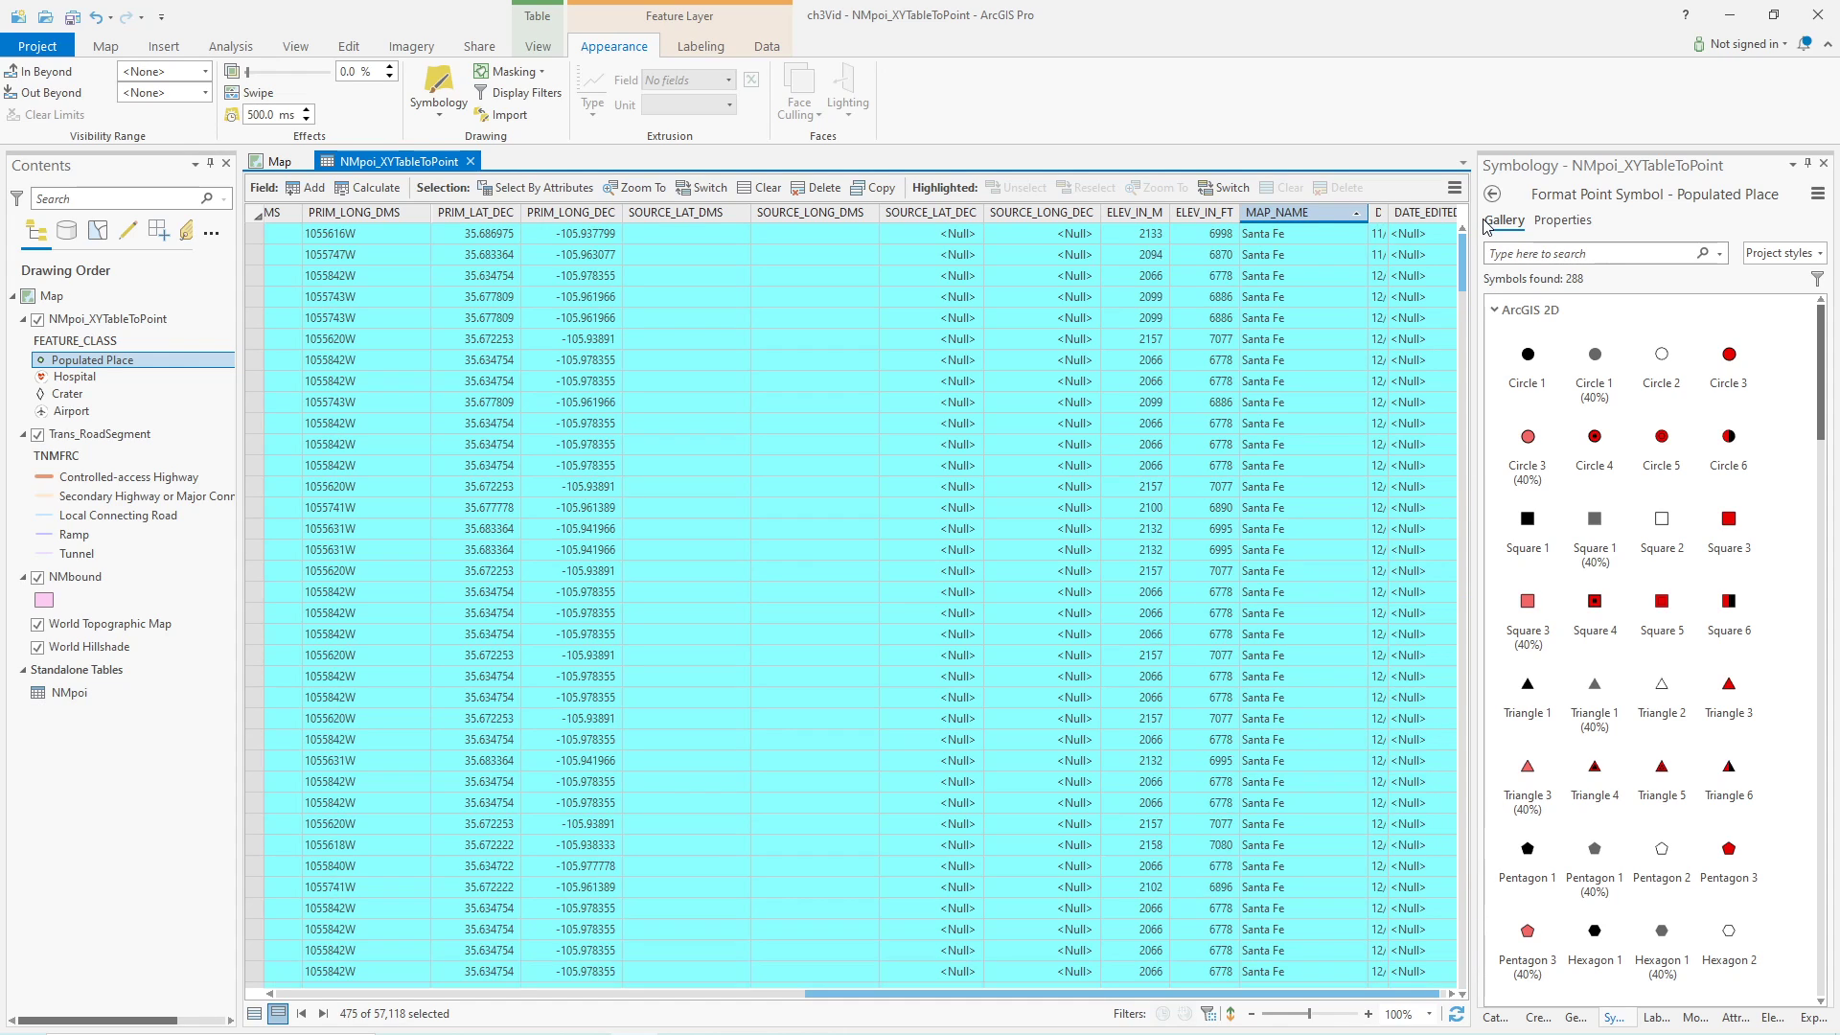
pyautogui.scroll(-10, 1322, 479)
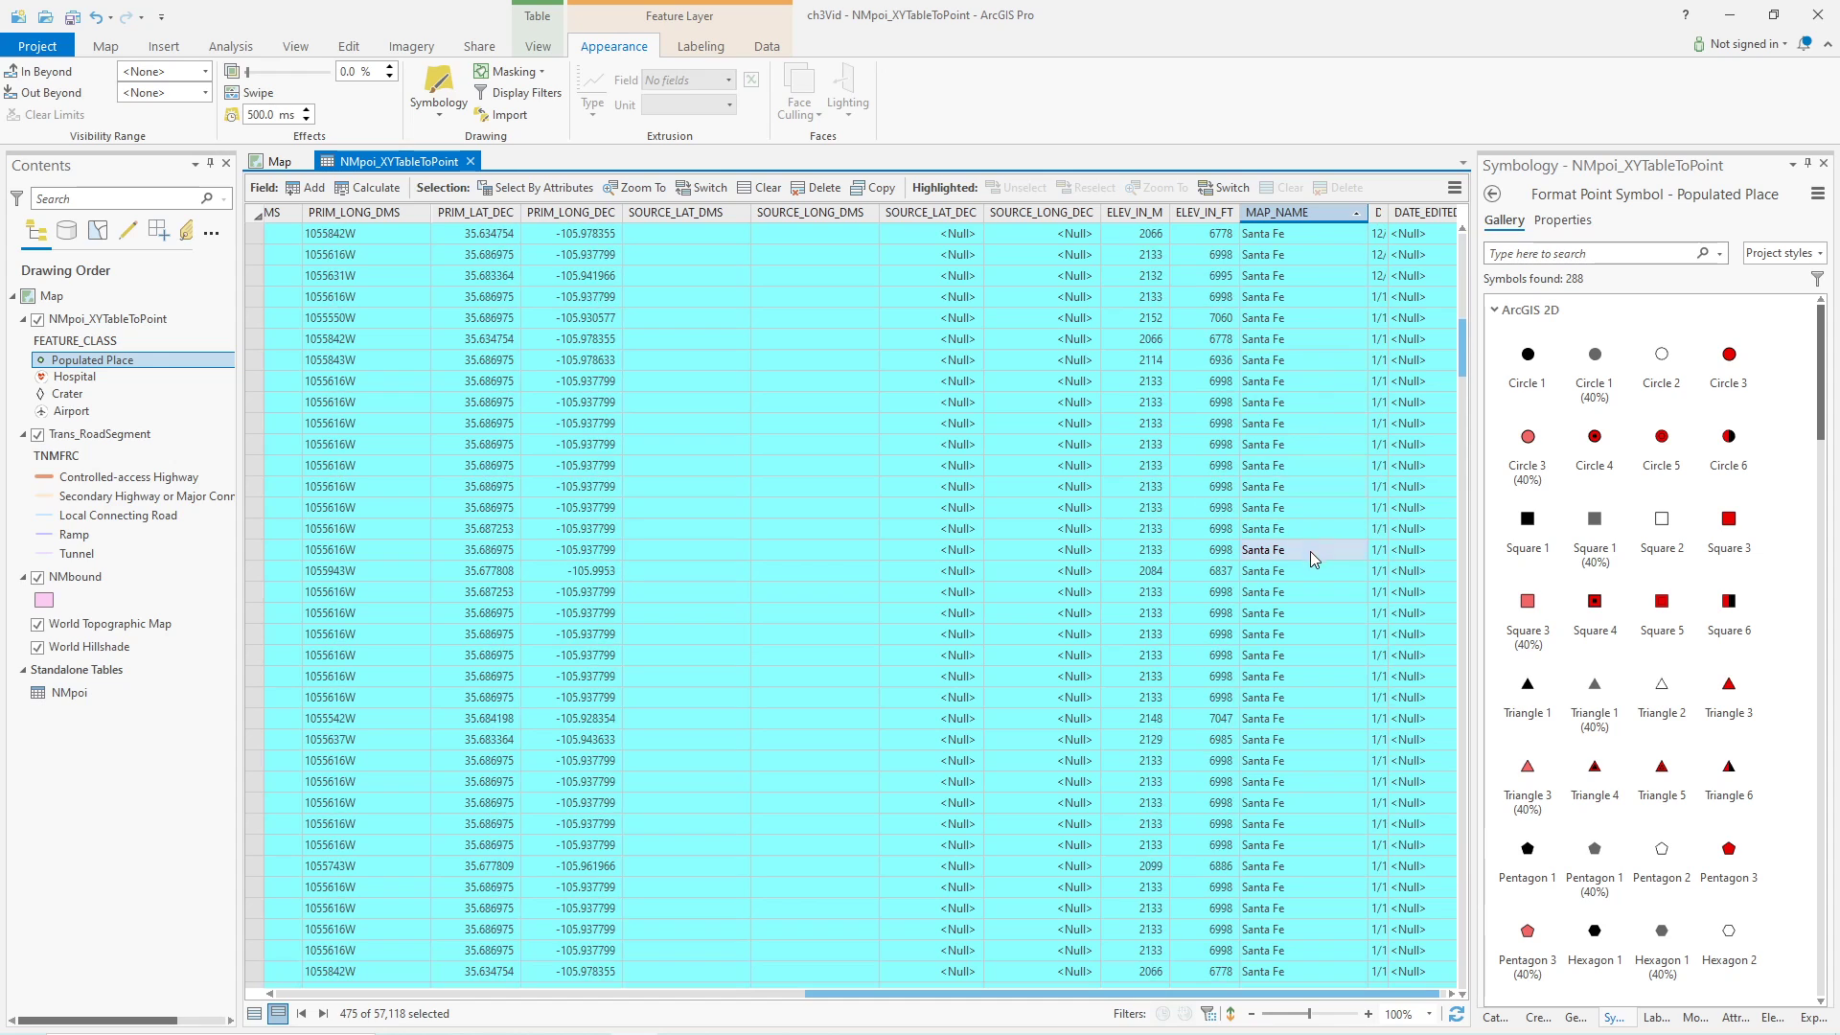
pyautogui.scroll(5, 1309, 552)
pyautogui.scroll(5, 1309, 552)
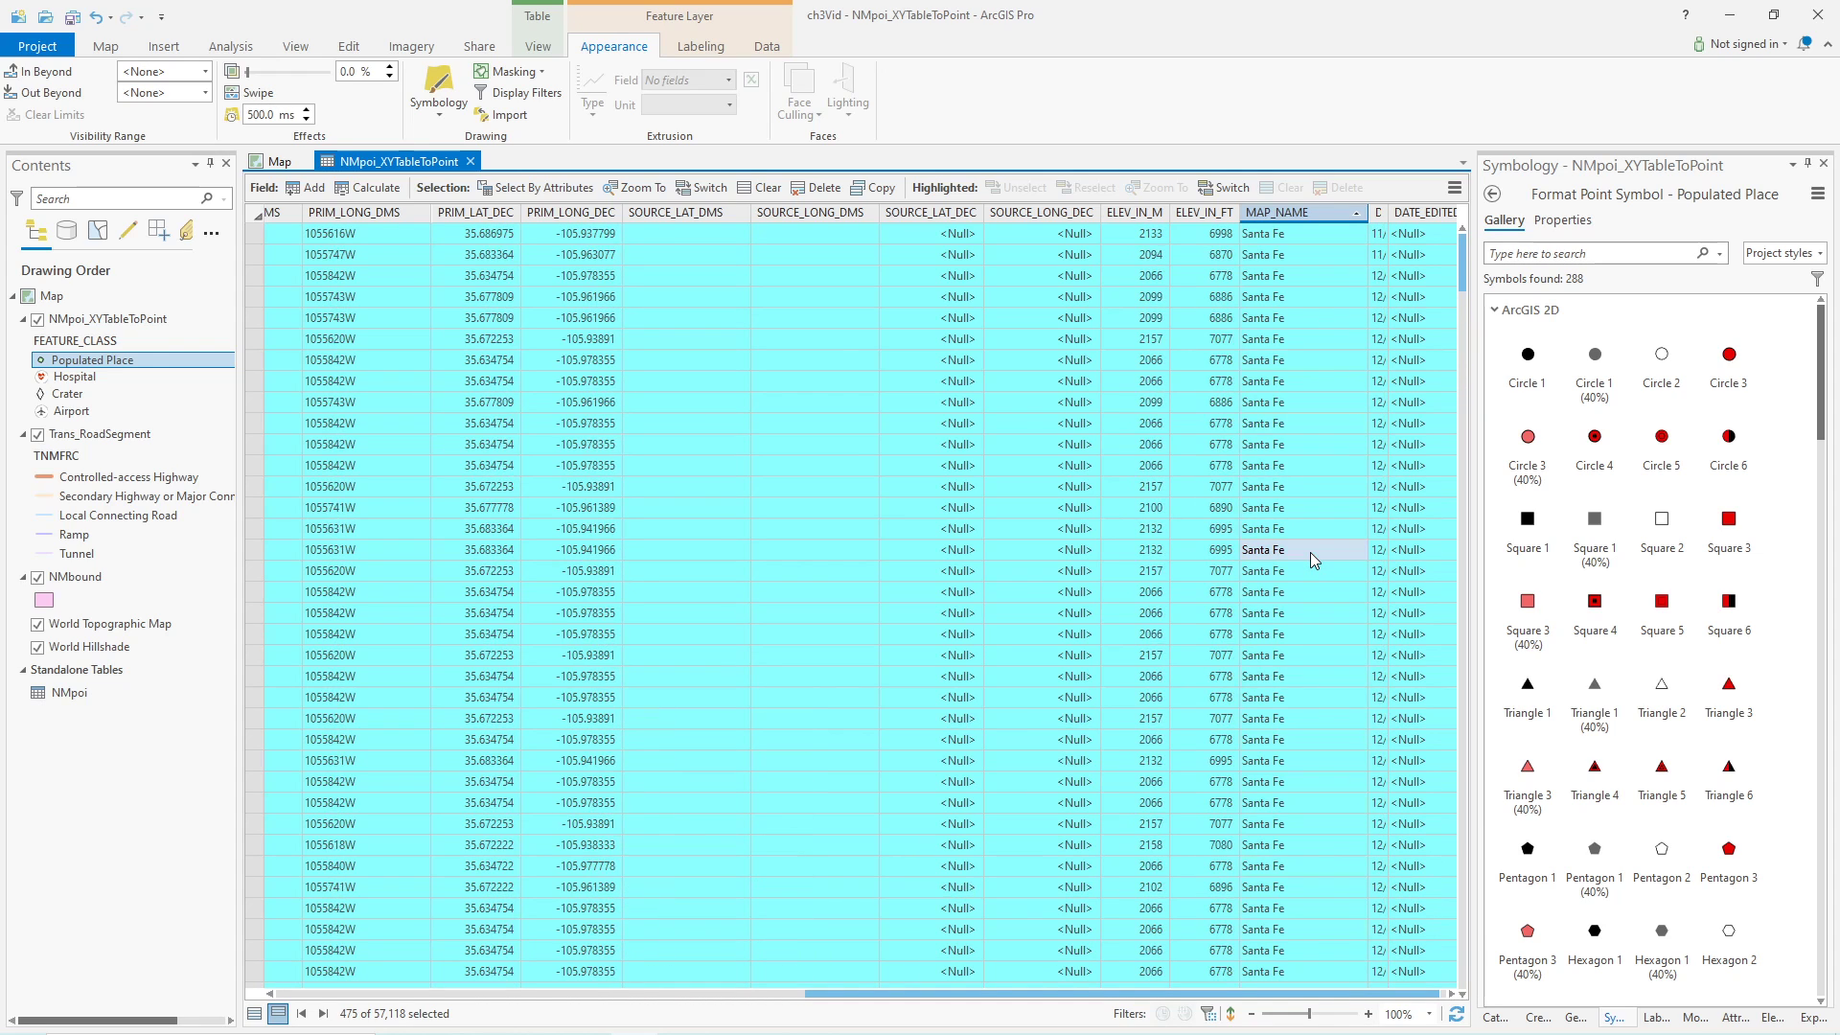
# - Examine the FEATURE_NAME and FEATURE_CLASS values of the selected Santa Fe records in the attribute table
pyautogui.moveTo(1174, 996); pyautogui.dragTo(644, 1017)
pyautogui.moveTo(680, 816); pyautogui.dragTo(707, 492)
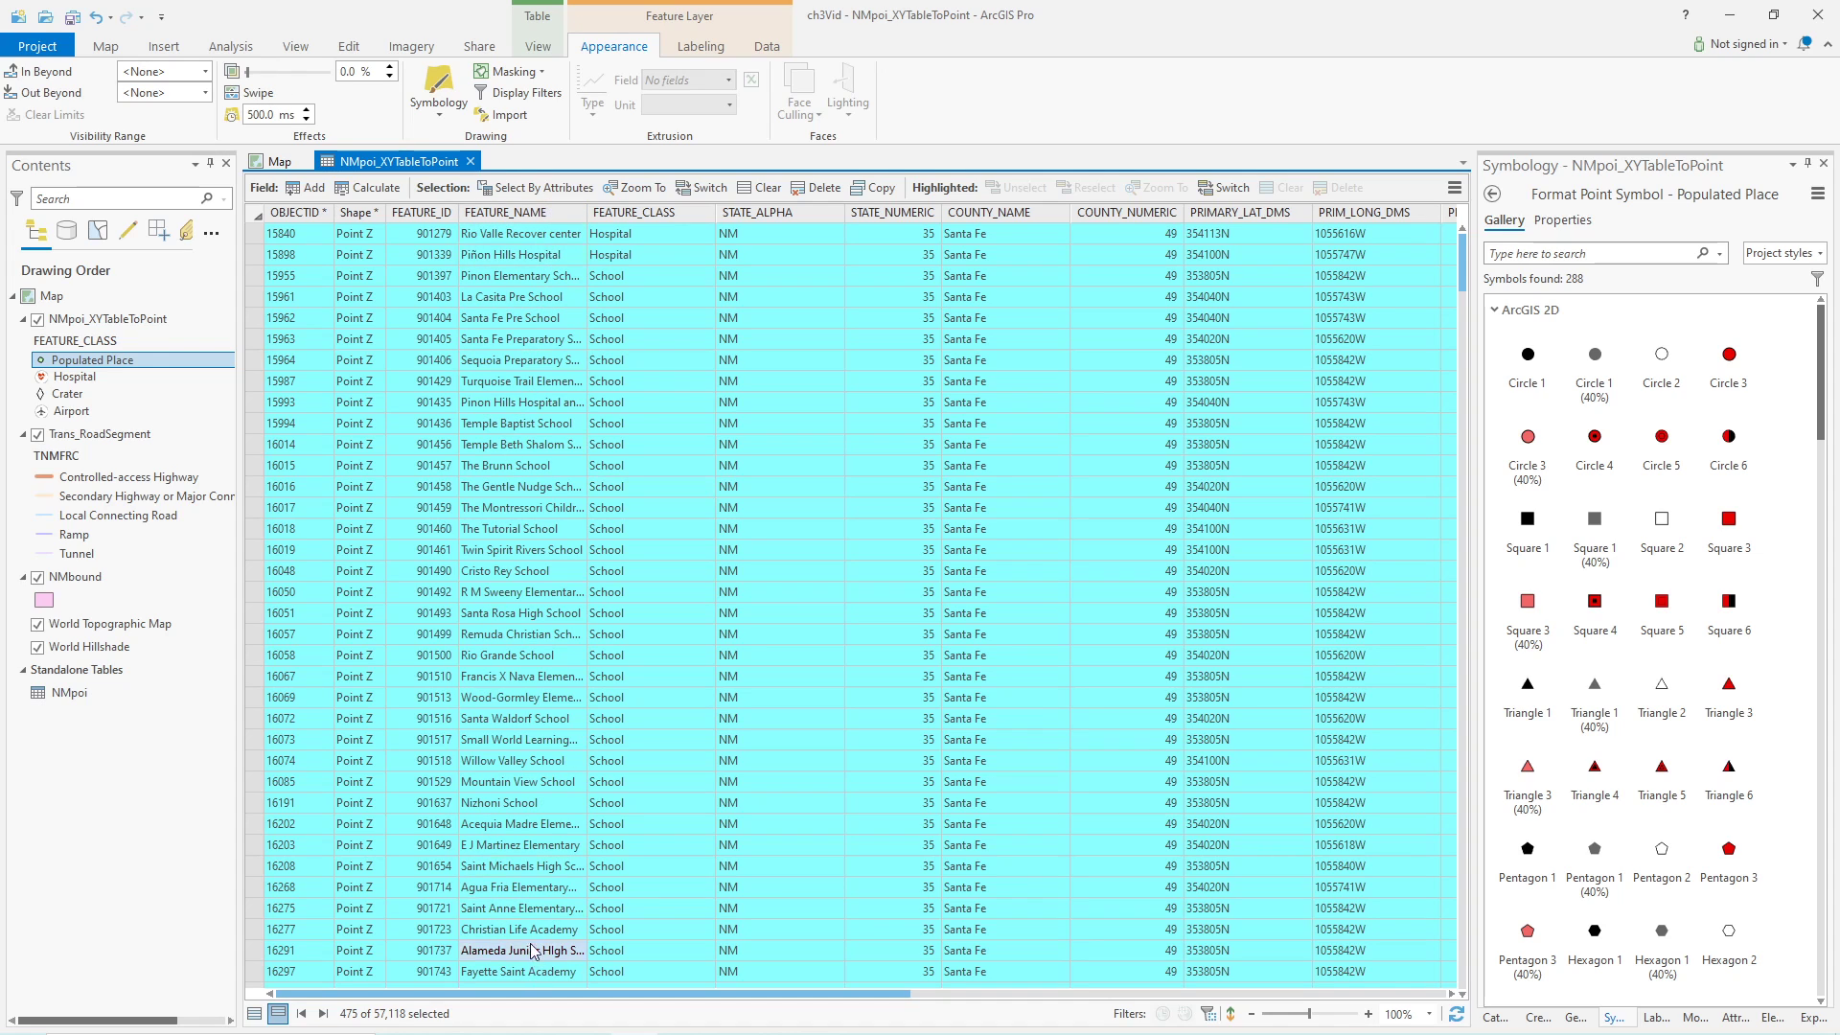
pyautogui.scroll(-9, 508, 896)
pyautogui.scroll(-12, 515, 886)
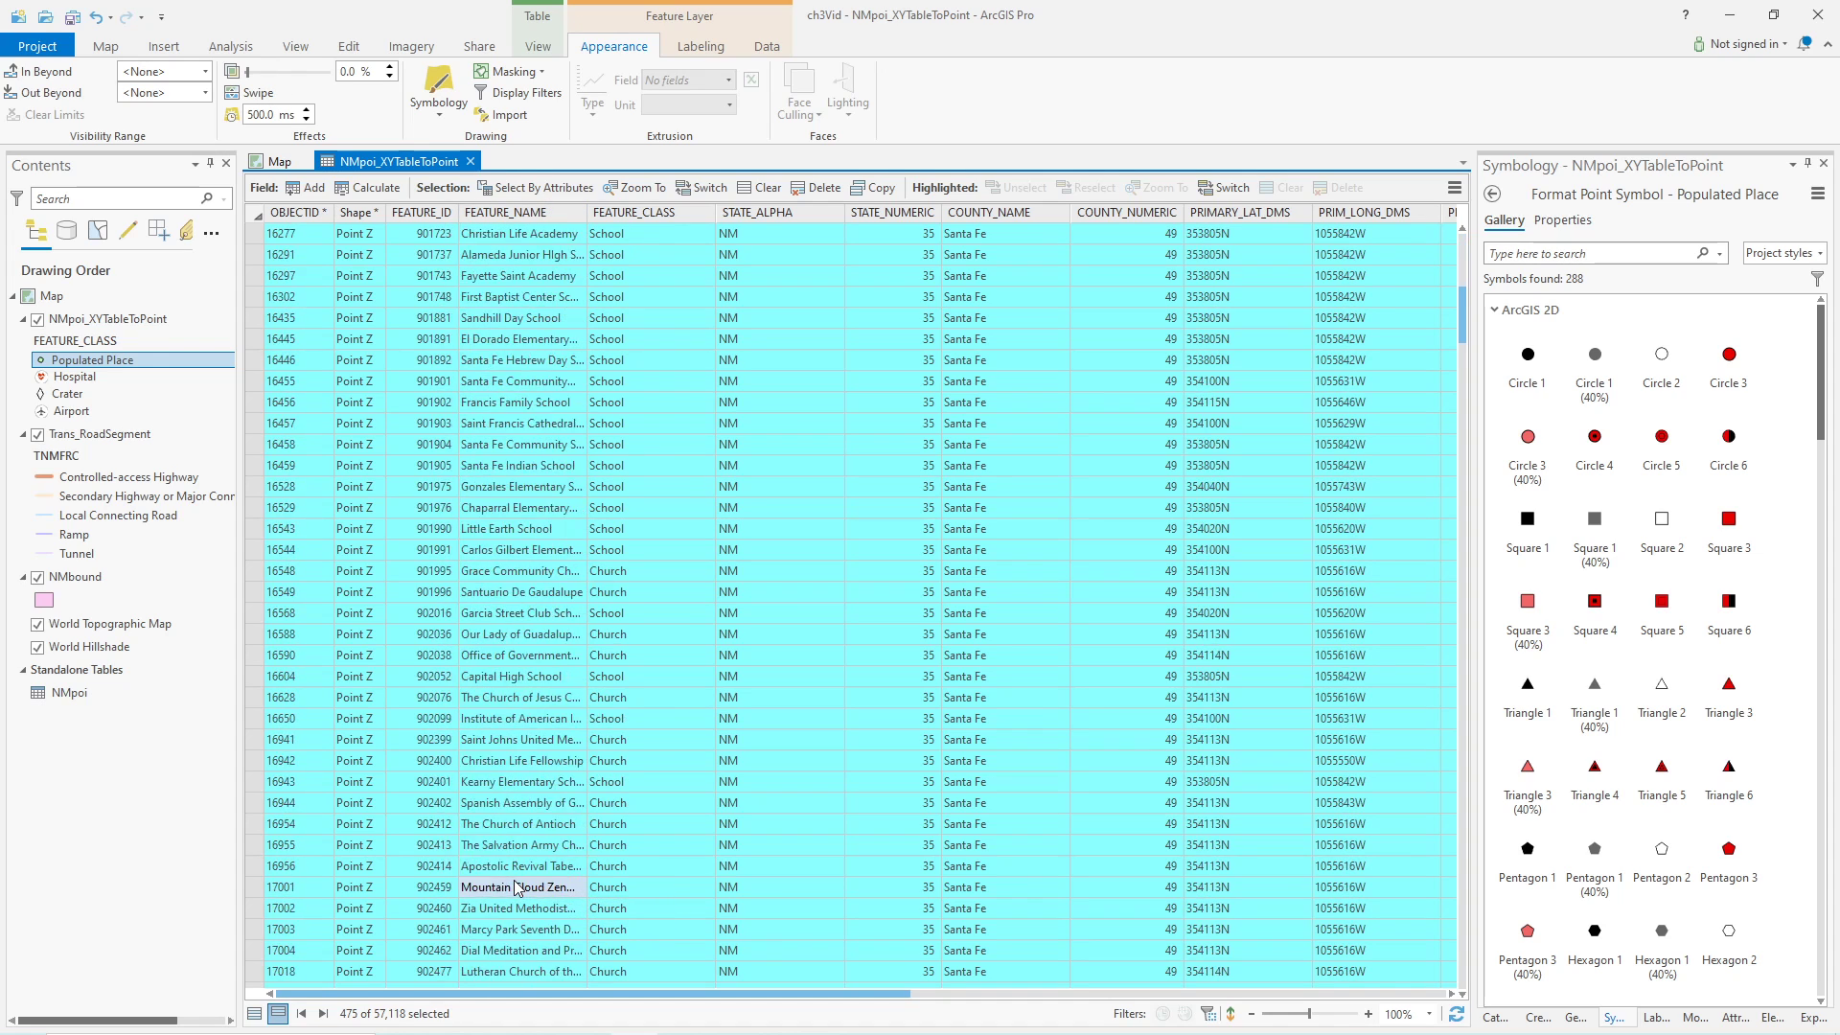
pyautogui.scroll(-11, 516, 886)
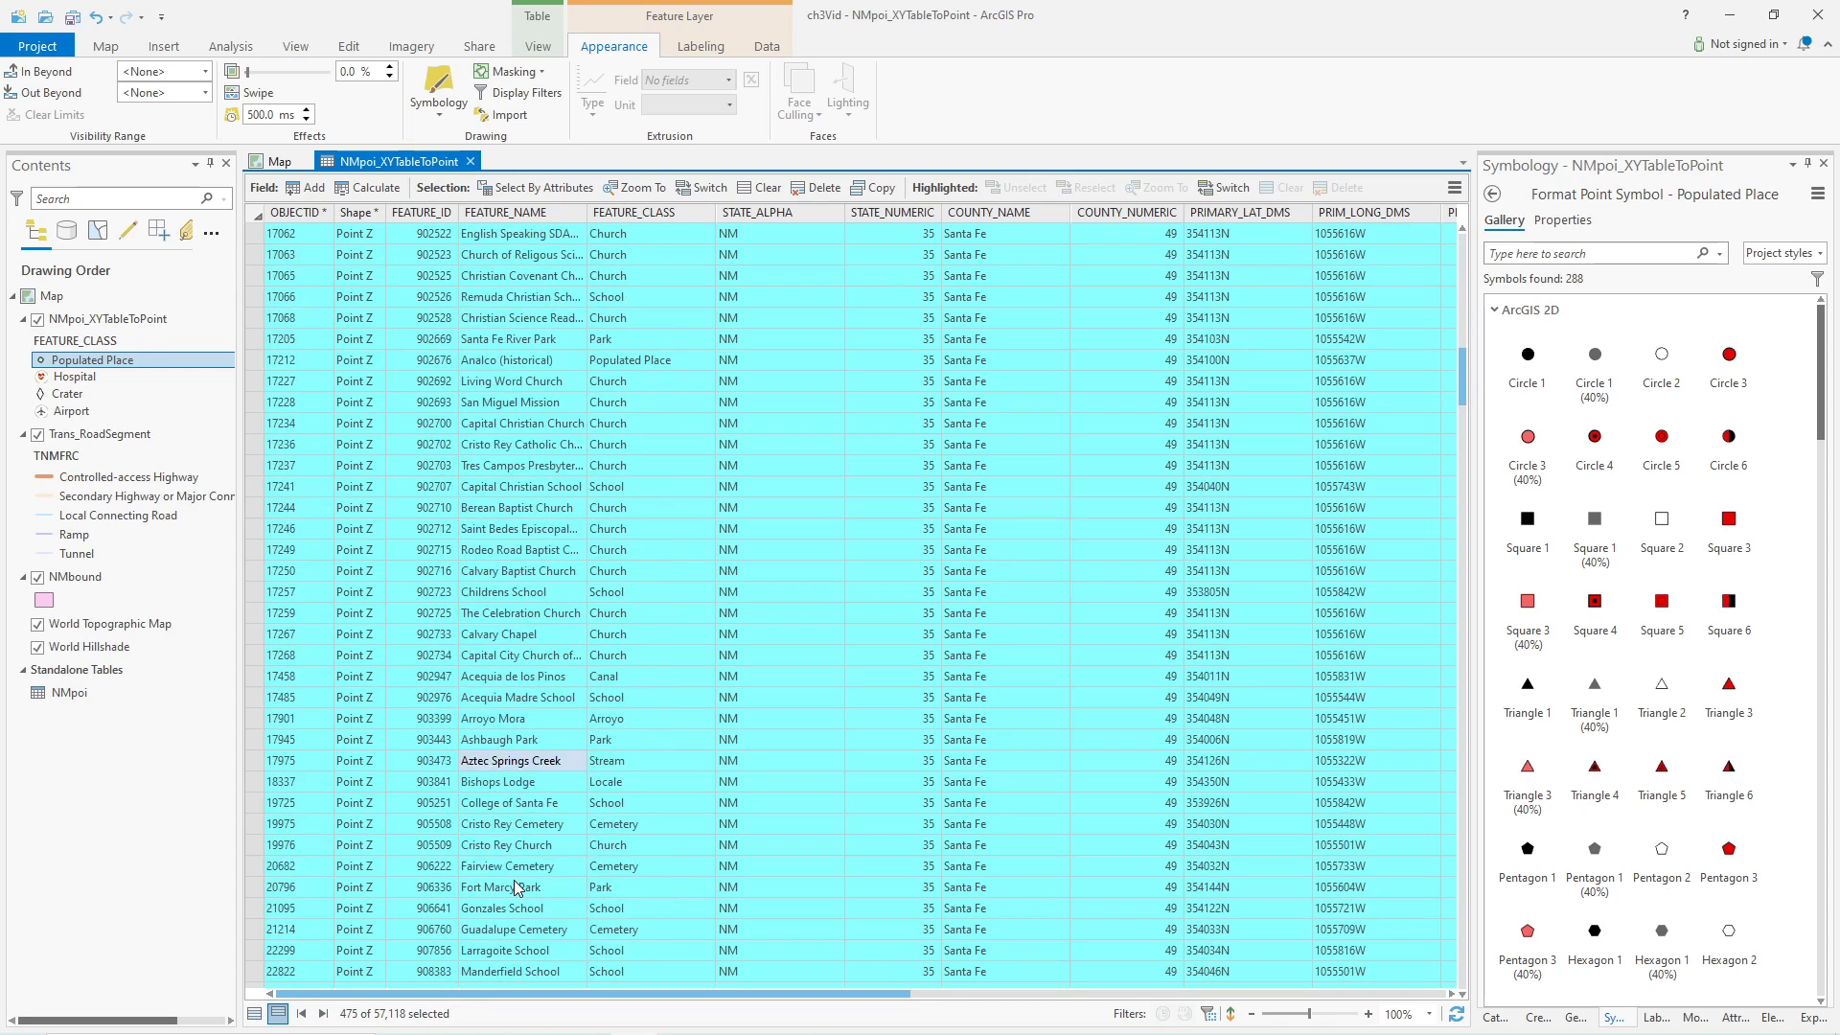
pyautogui.scroll(-13, 516, 886)
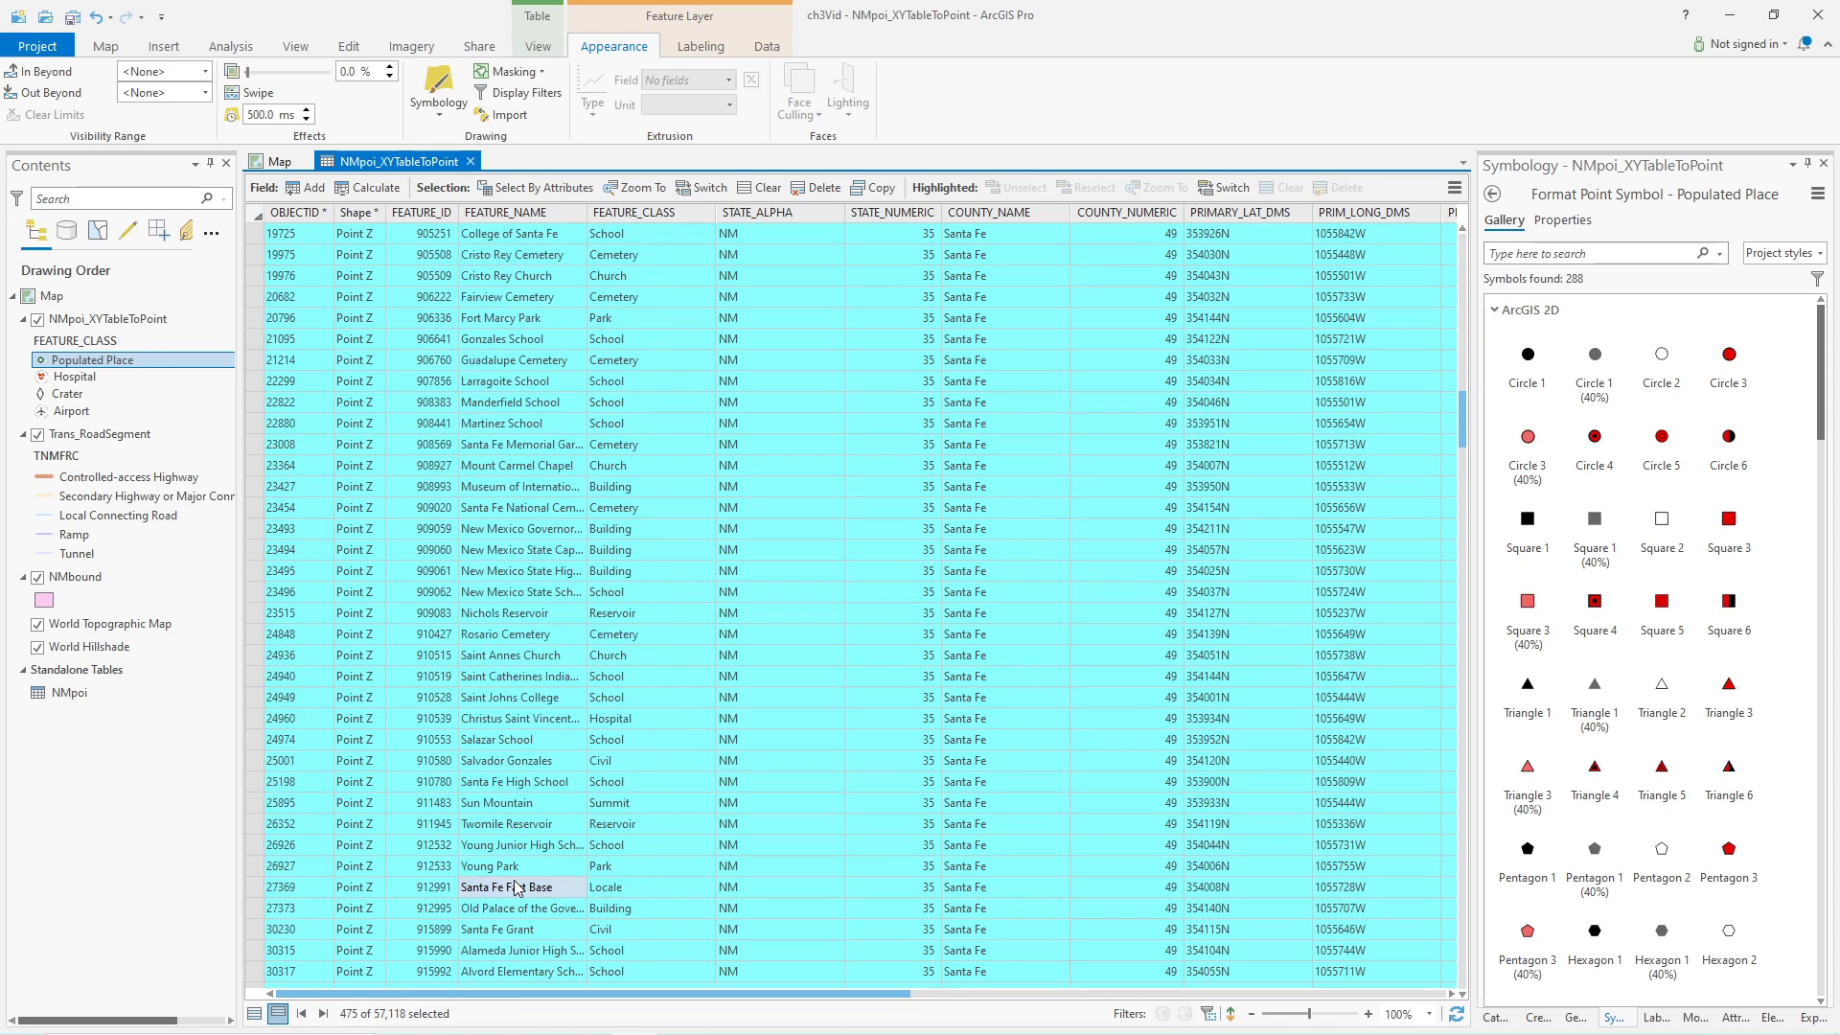
pyautogui.scroll(-3, 515, 886)
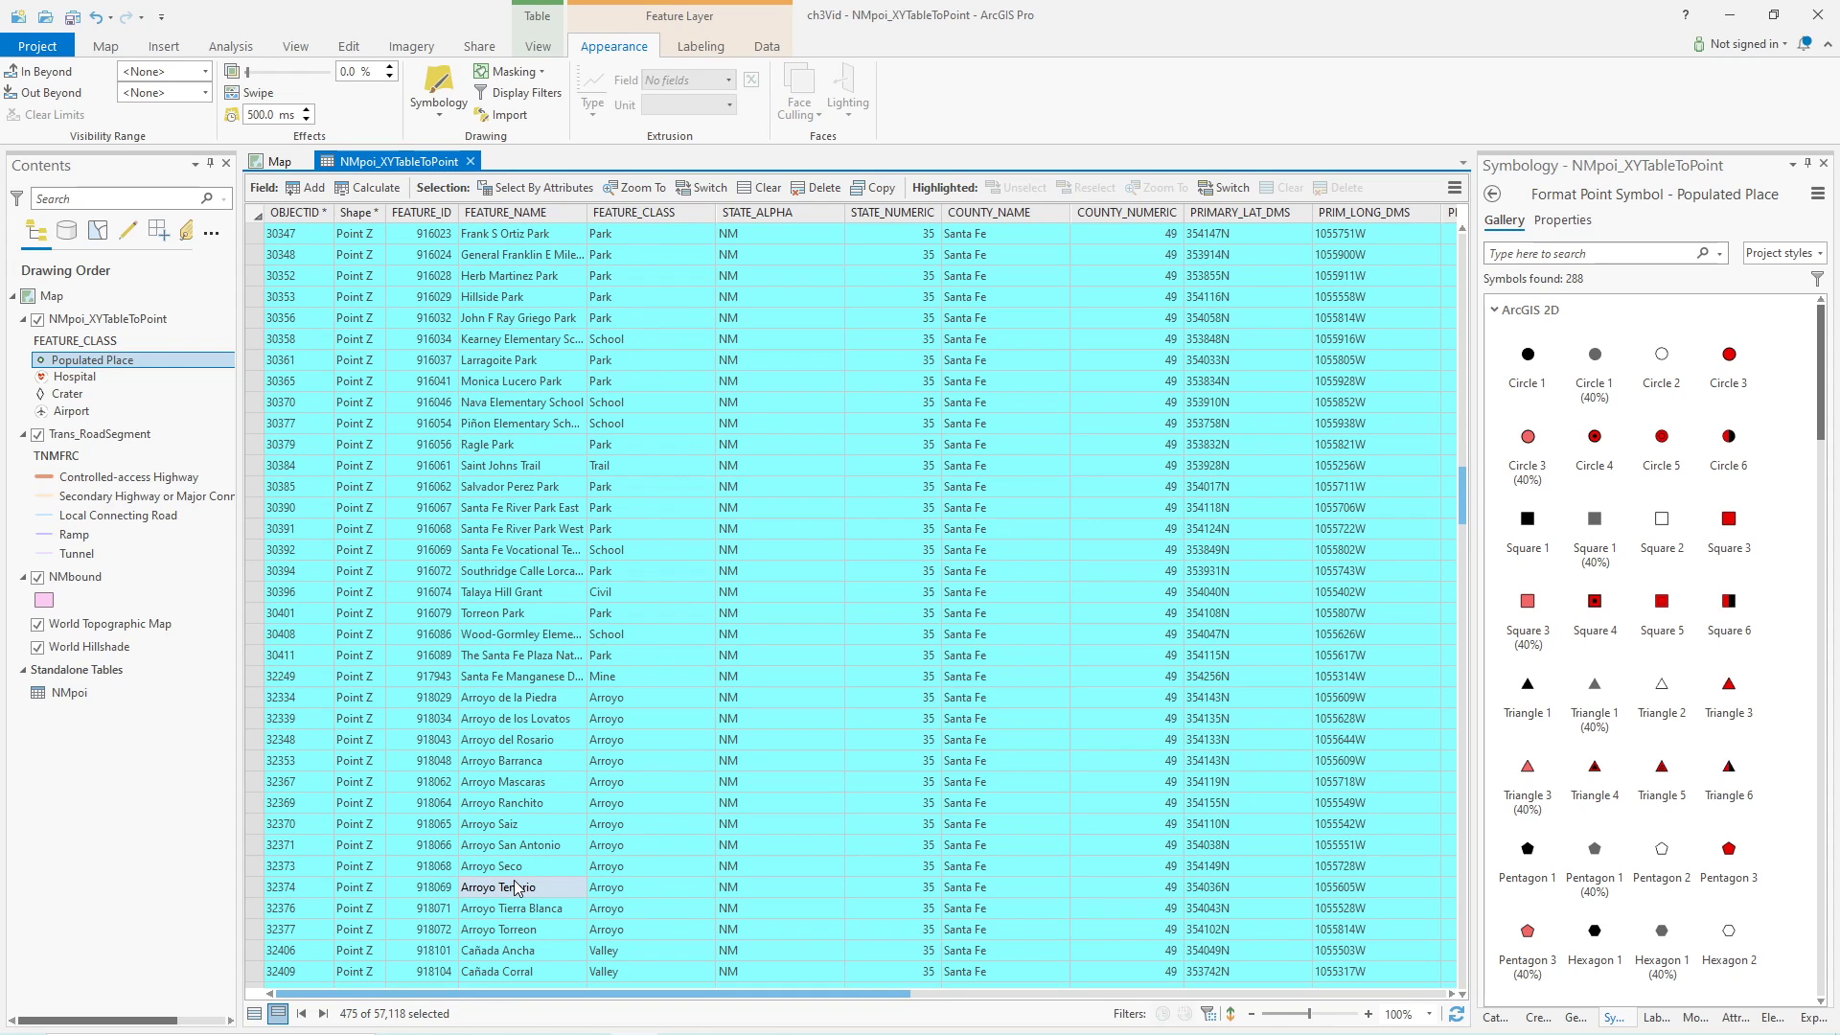
# - Select a subset from the current selection of NMpoi_XYTableToPoint where FEATURE_NAME includes the value "Santa Fe"
pyautogui.click(553, 190)
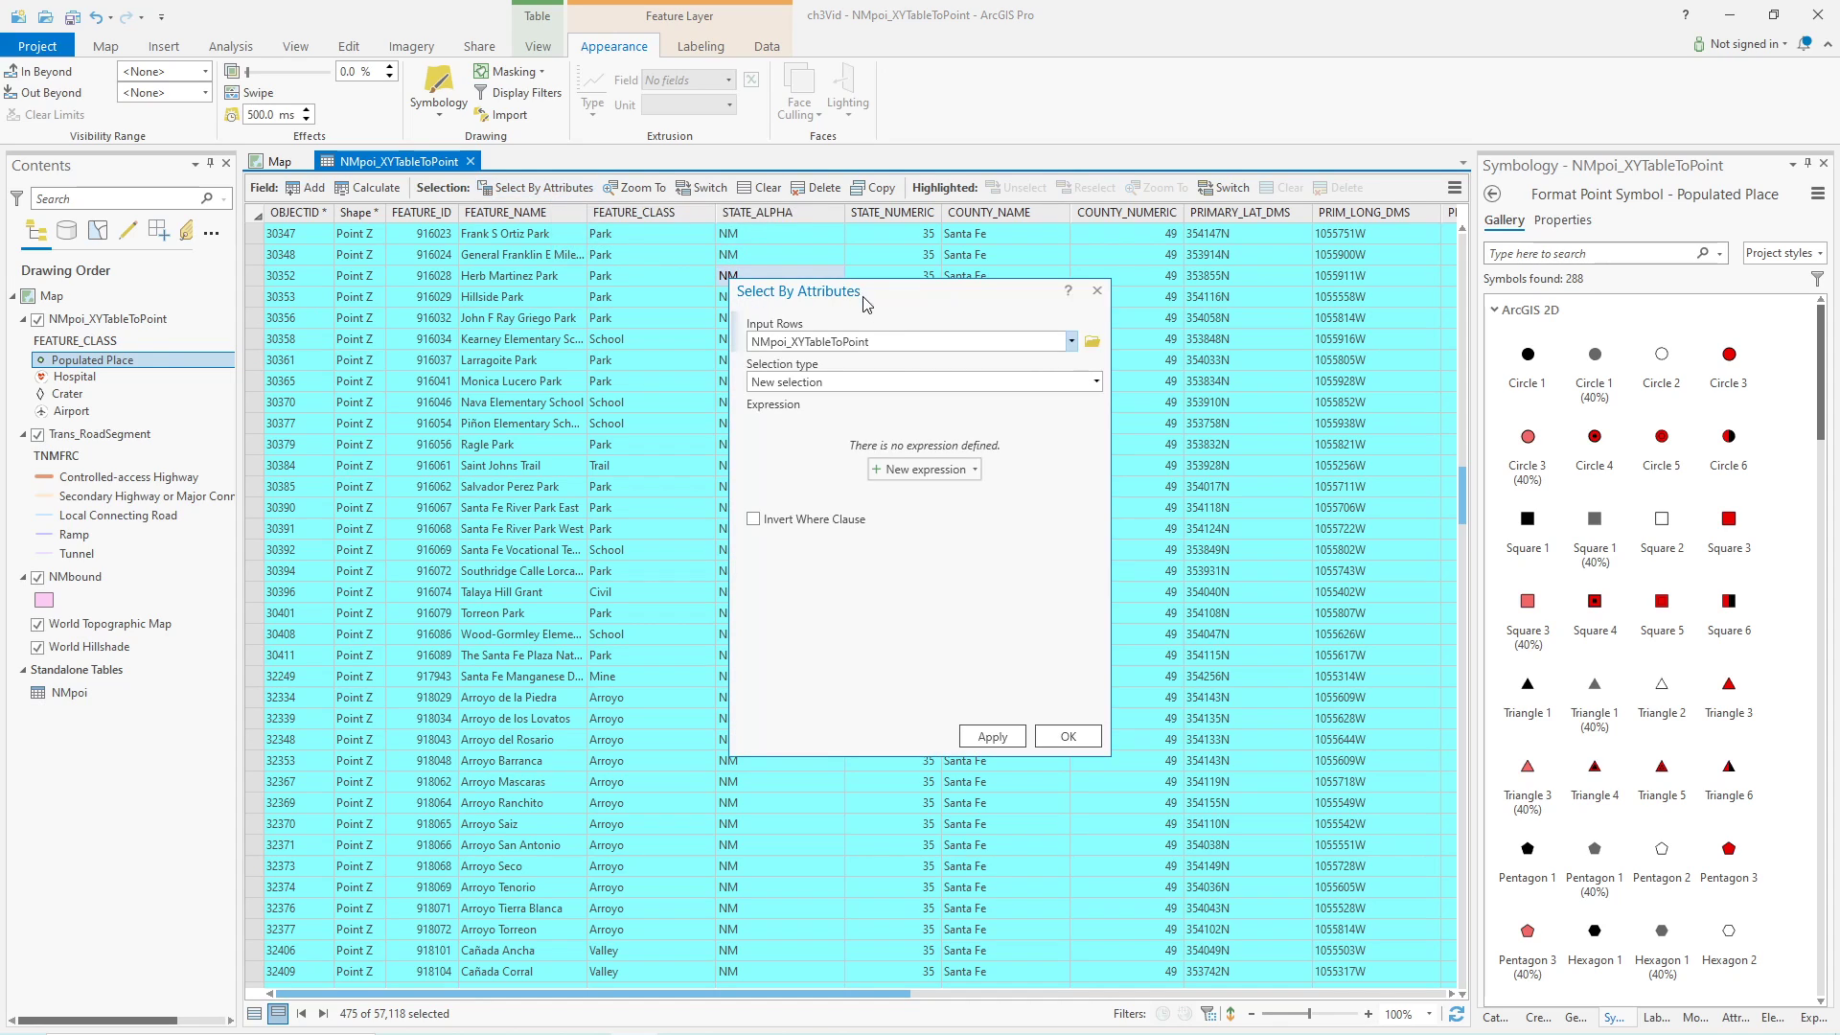
pyautogui.click(1095, 382)
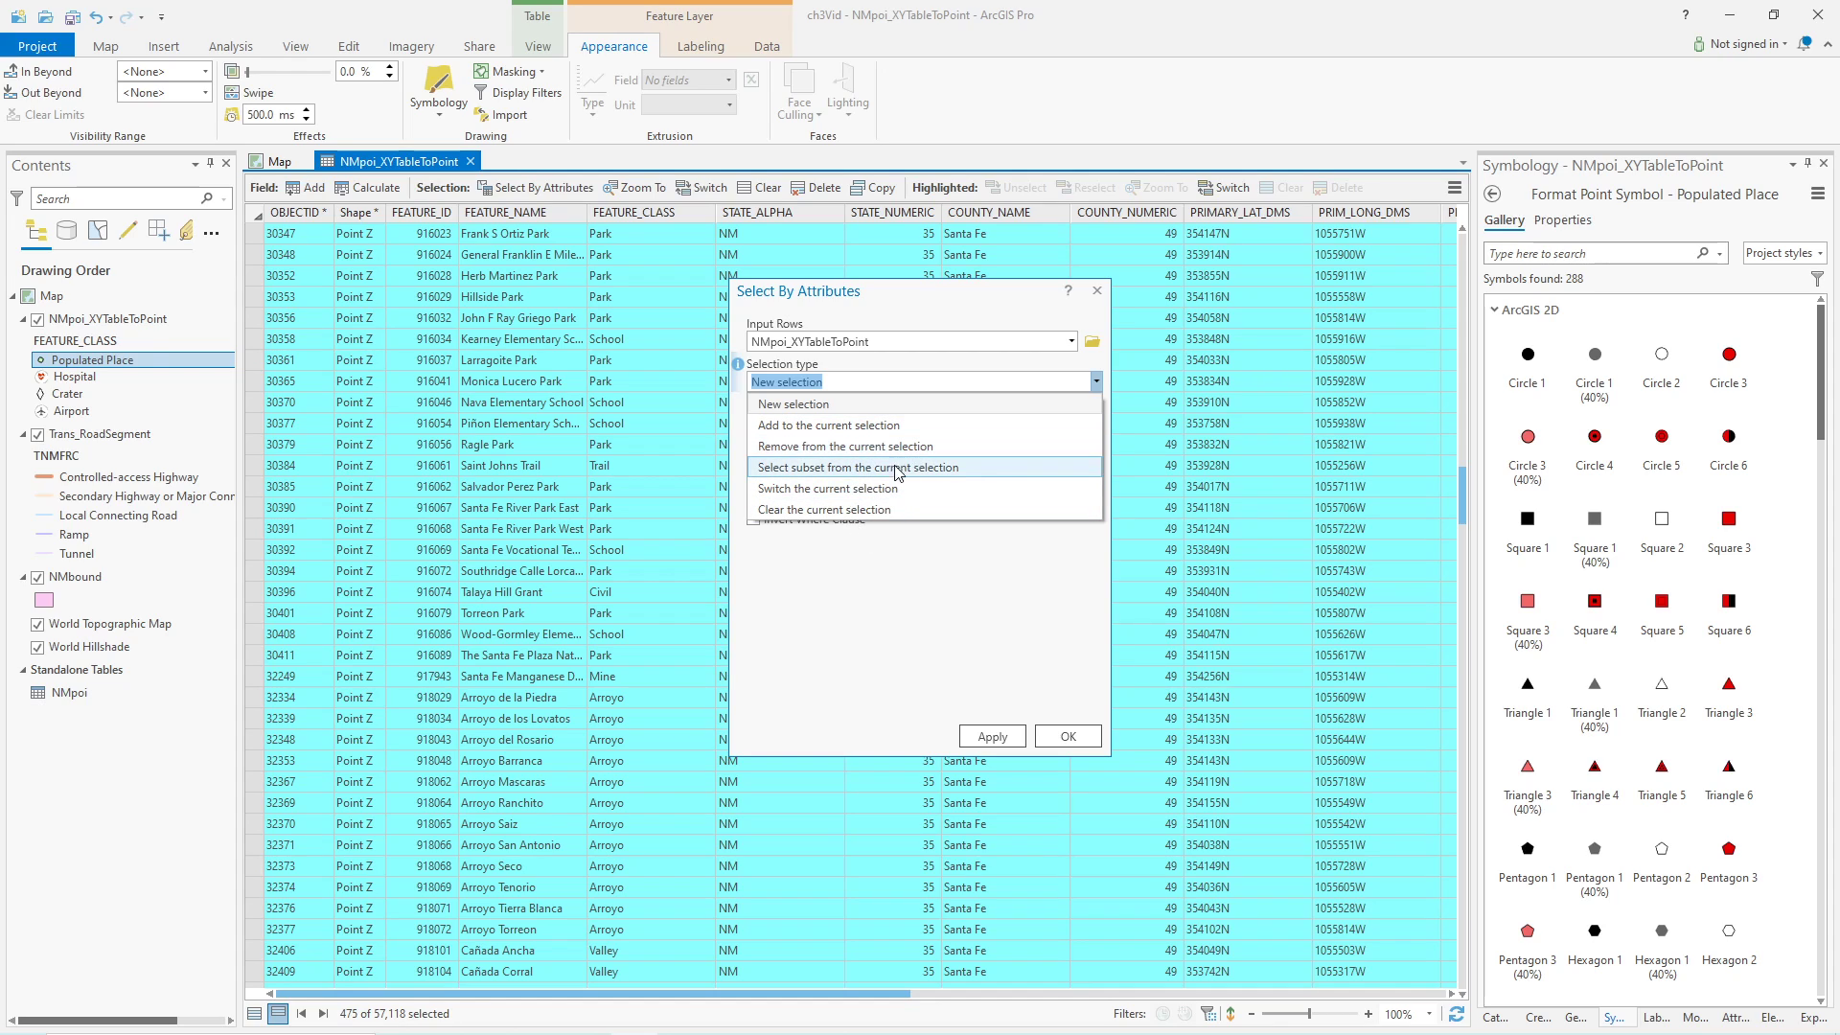
pyautogui.click(821, 468)
pyautogui.click(958, 469)
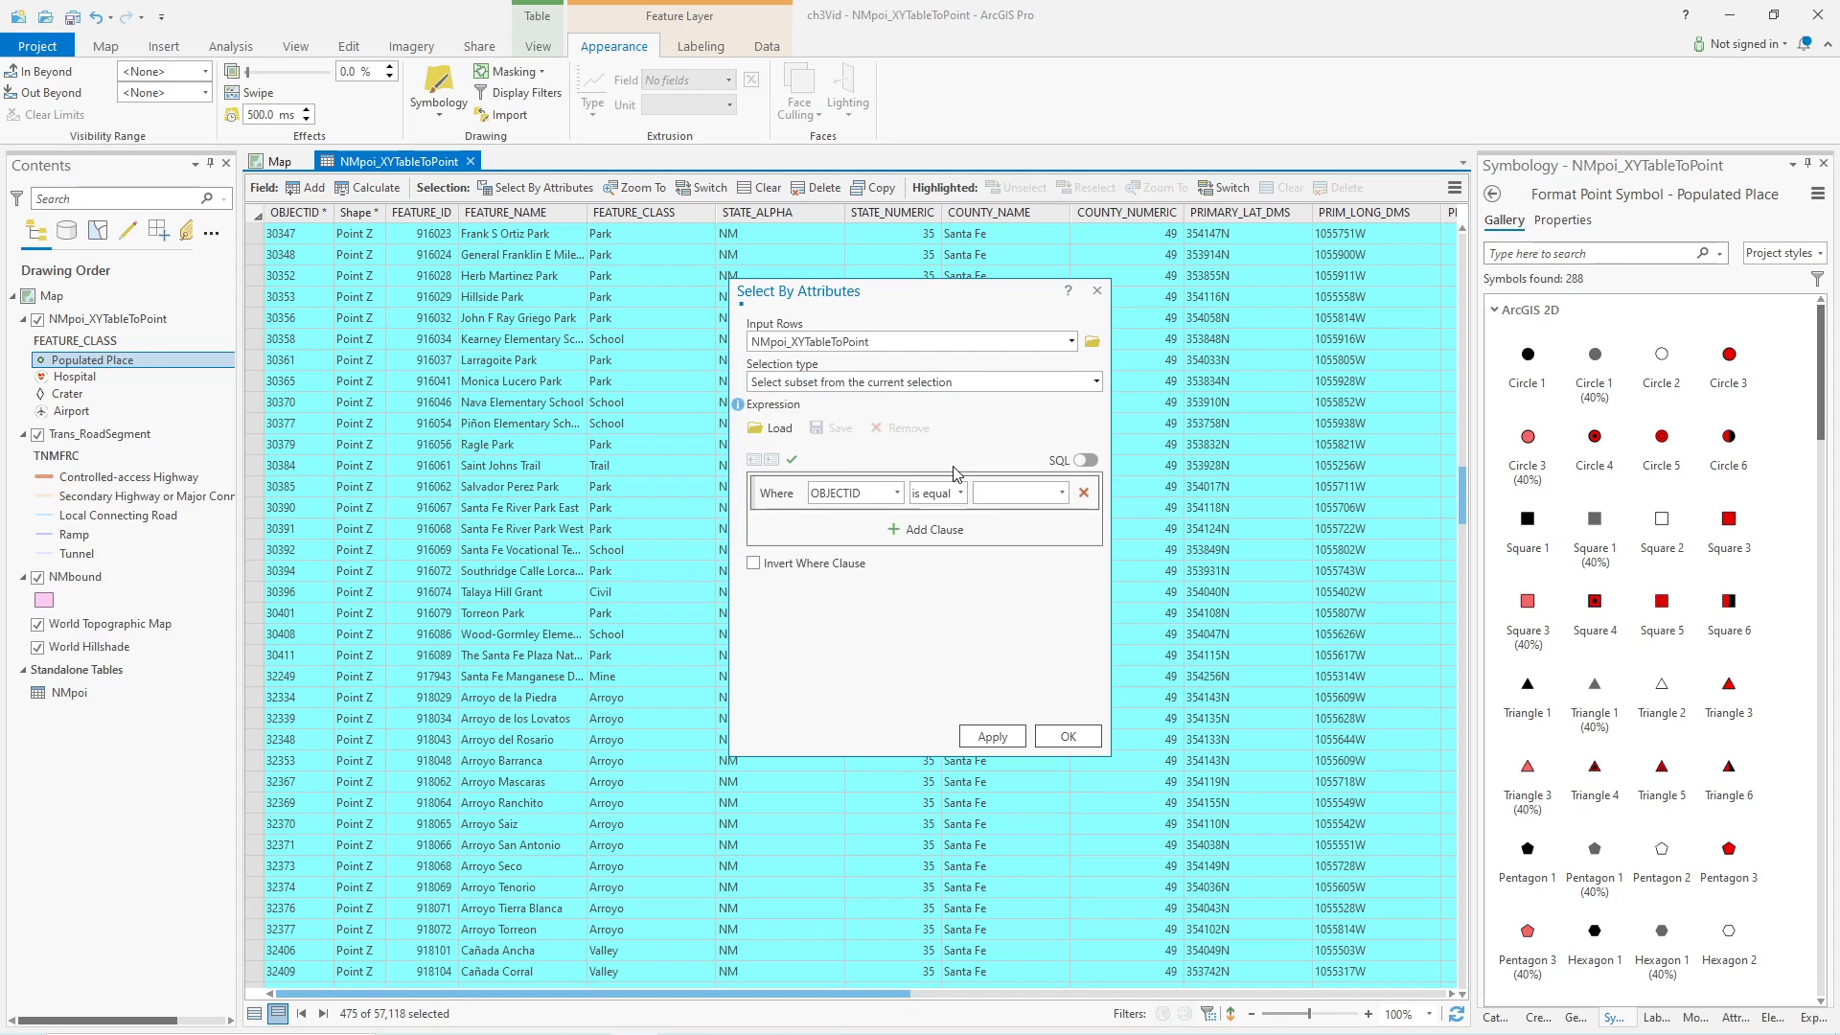
pyautogui.click(896, 492)
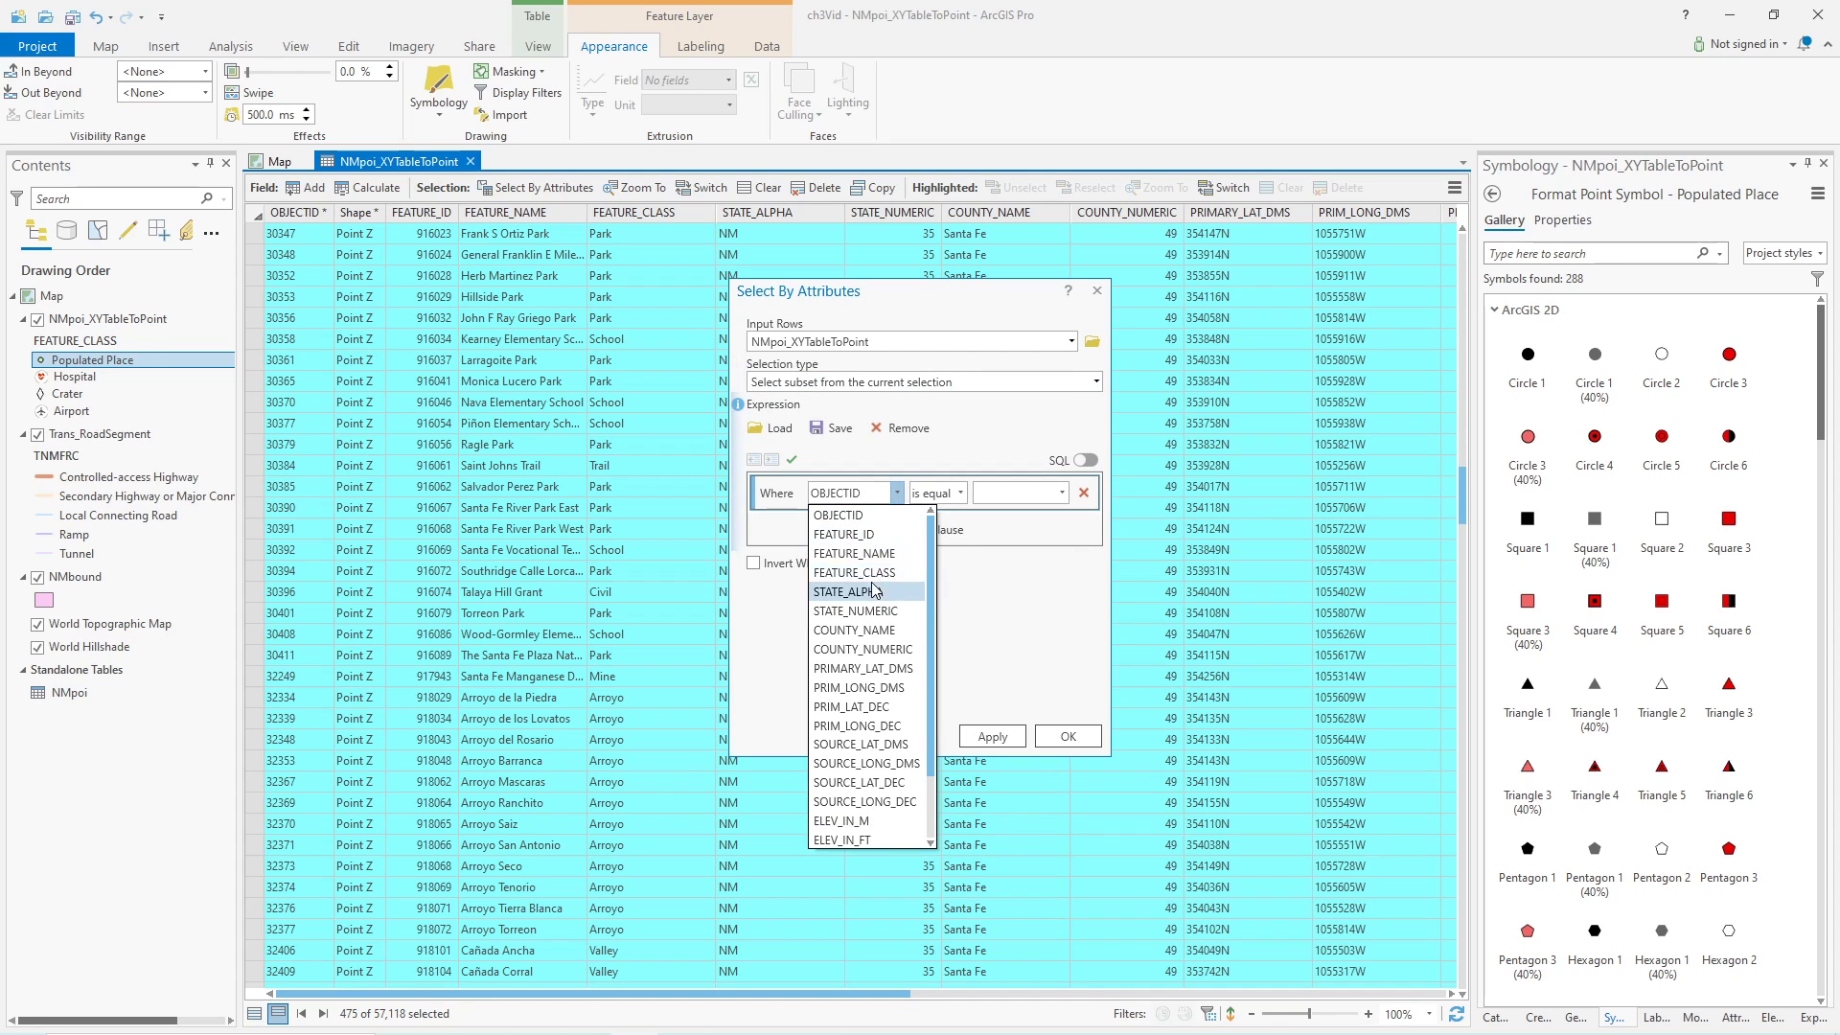
pyautogui.click(853, 553)
pyautogui.click(958, 496)
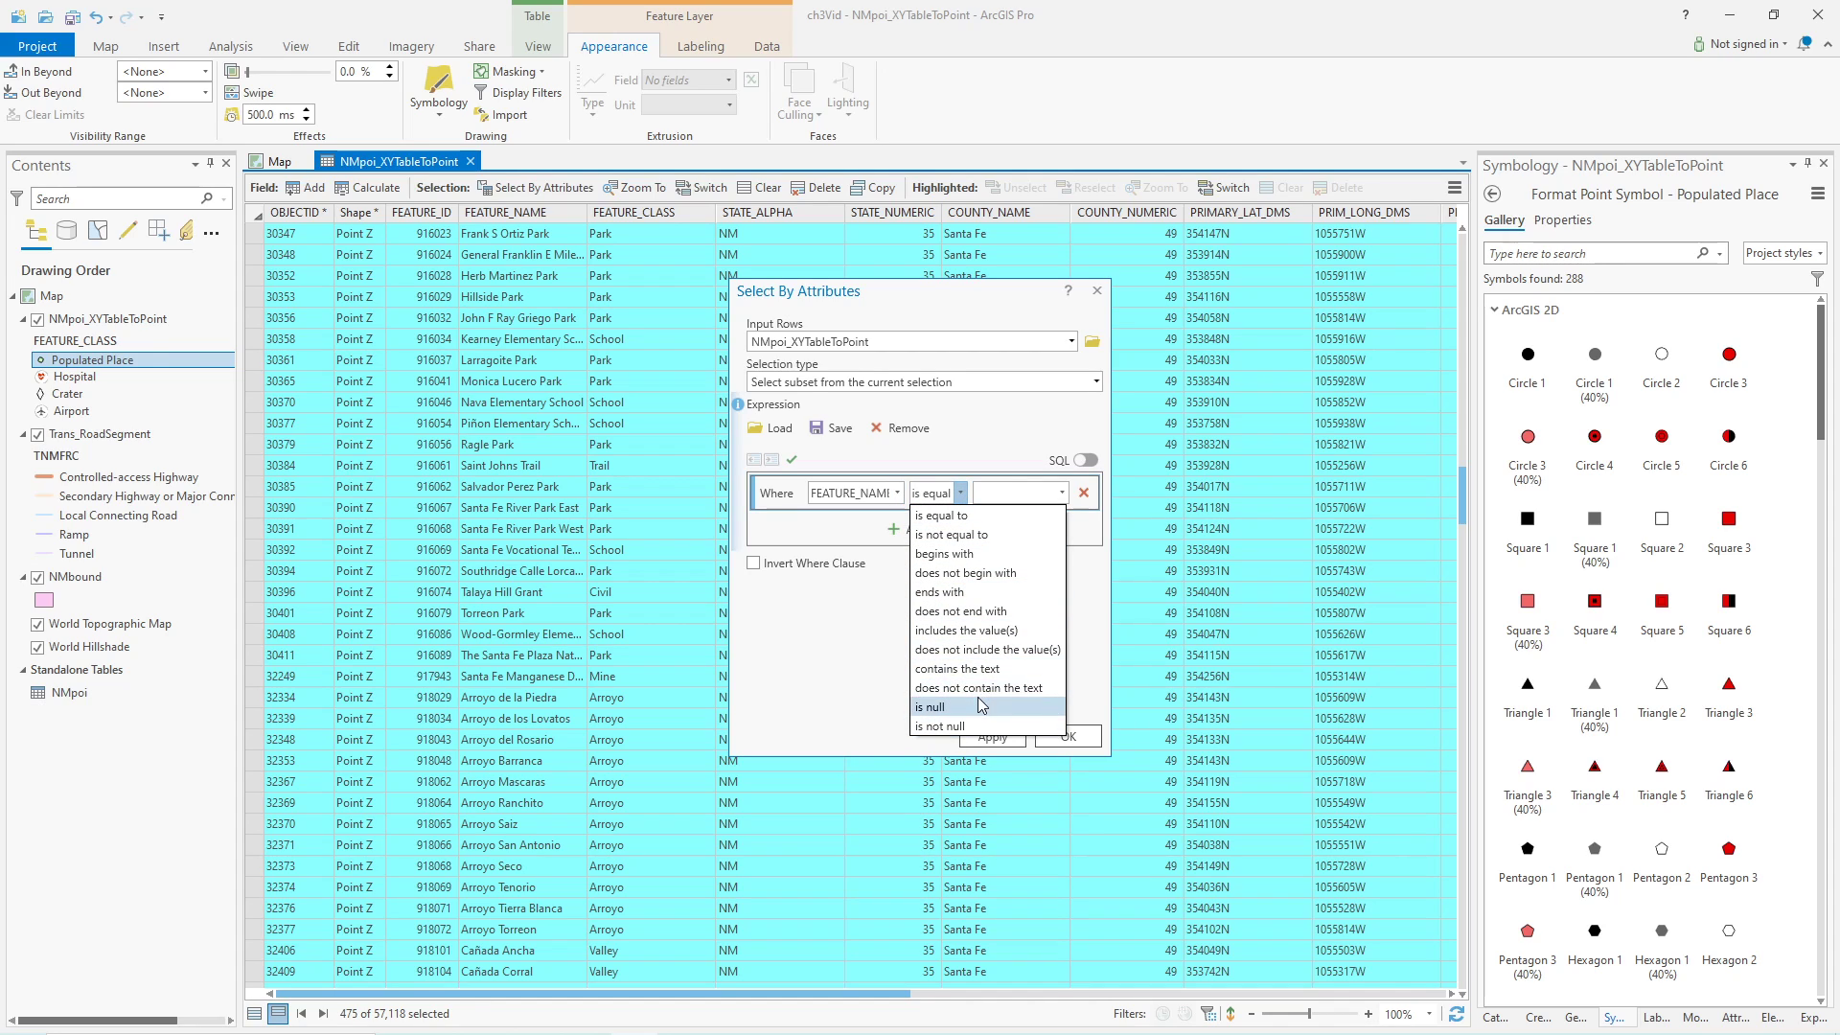
pyautogui.click(976, 634)
pyautogui.click(1013, 492)
pyautogui.write('S')
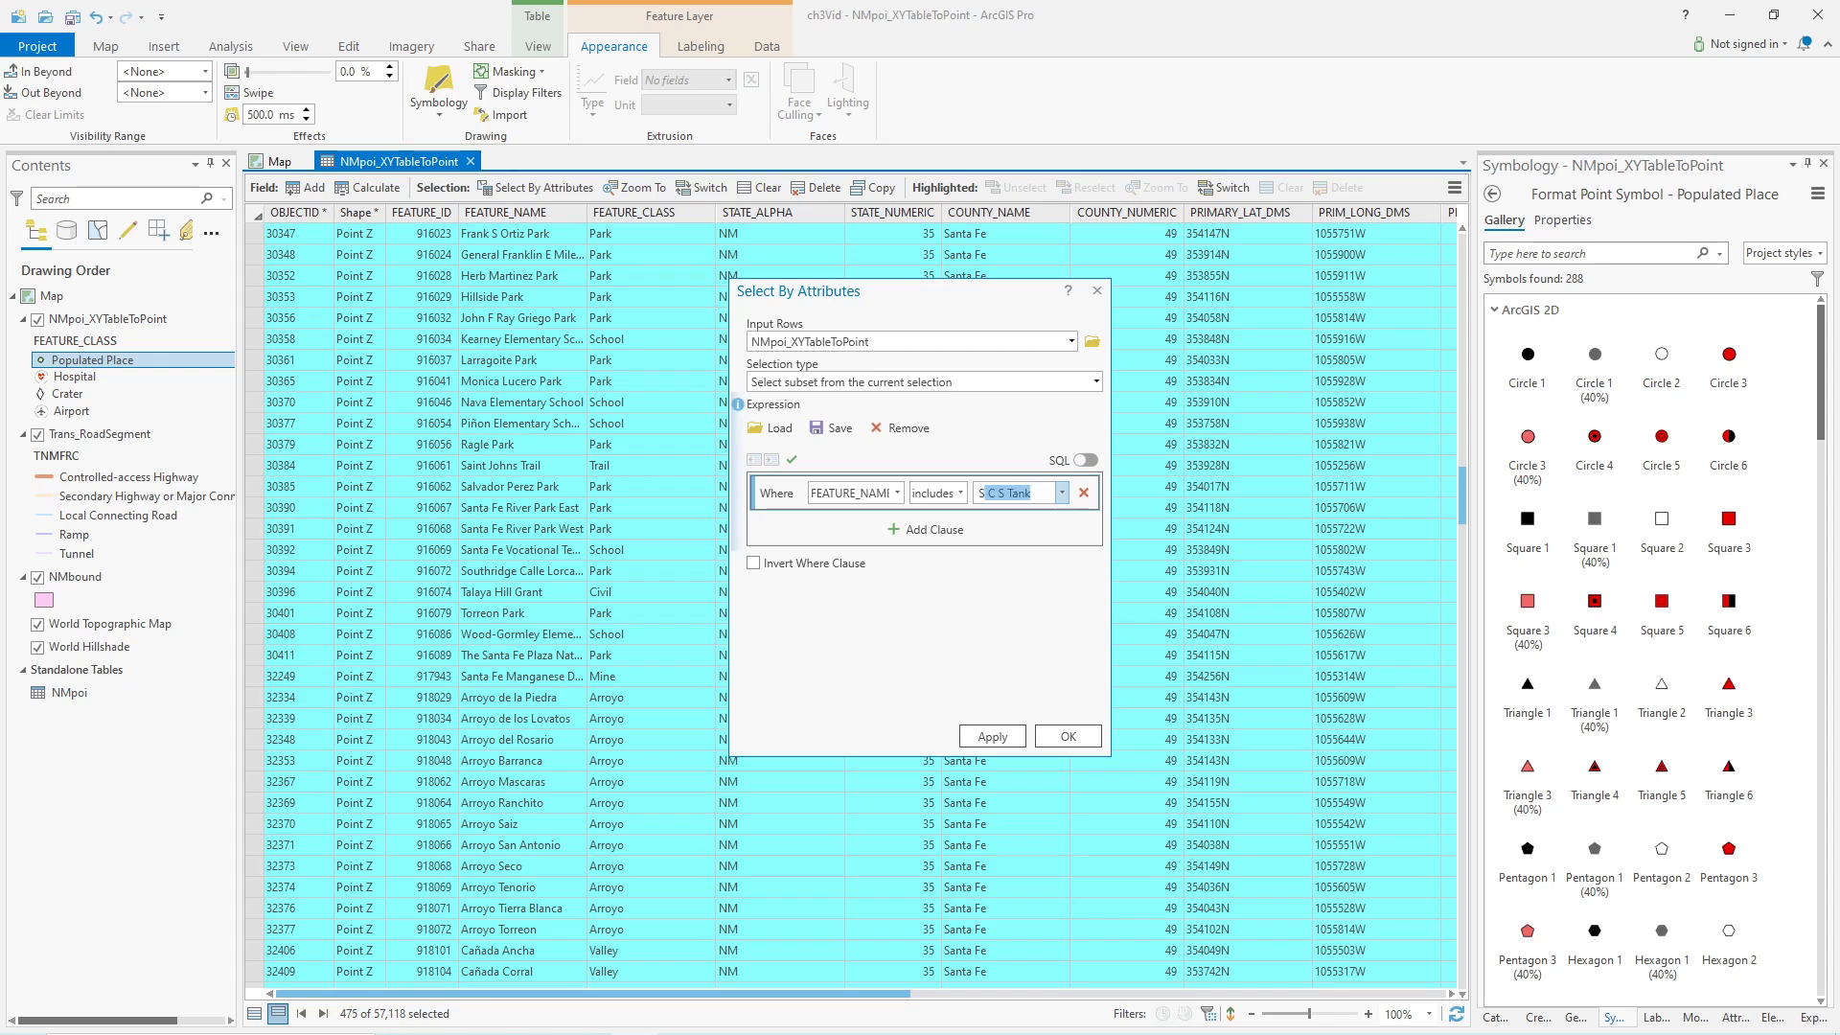
pyautogui.write('anta Fe')
pyautogui.click(991, 737)
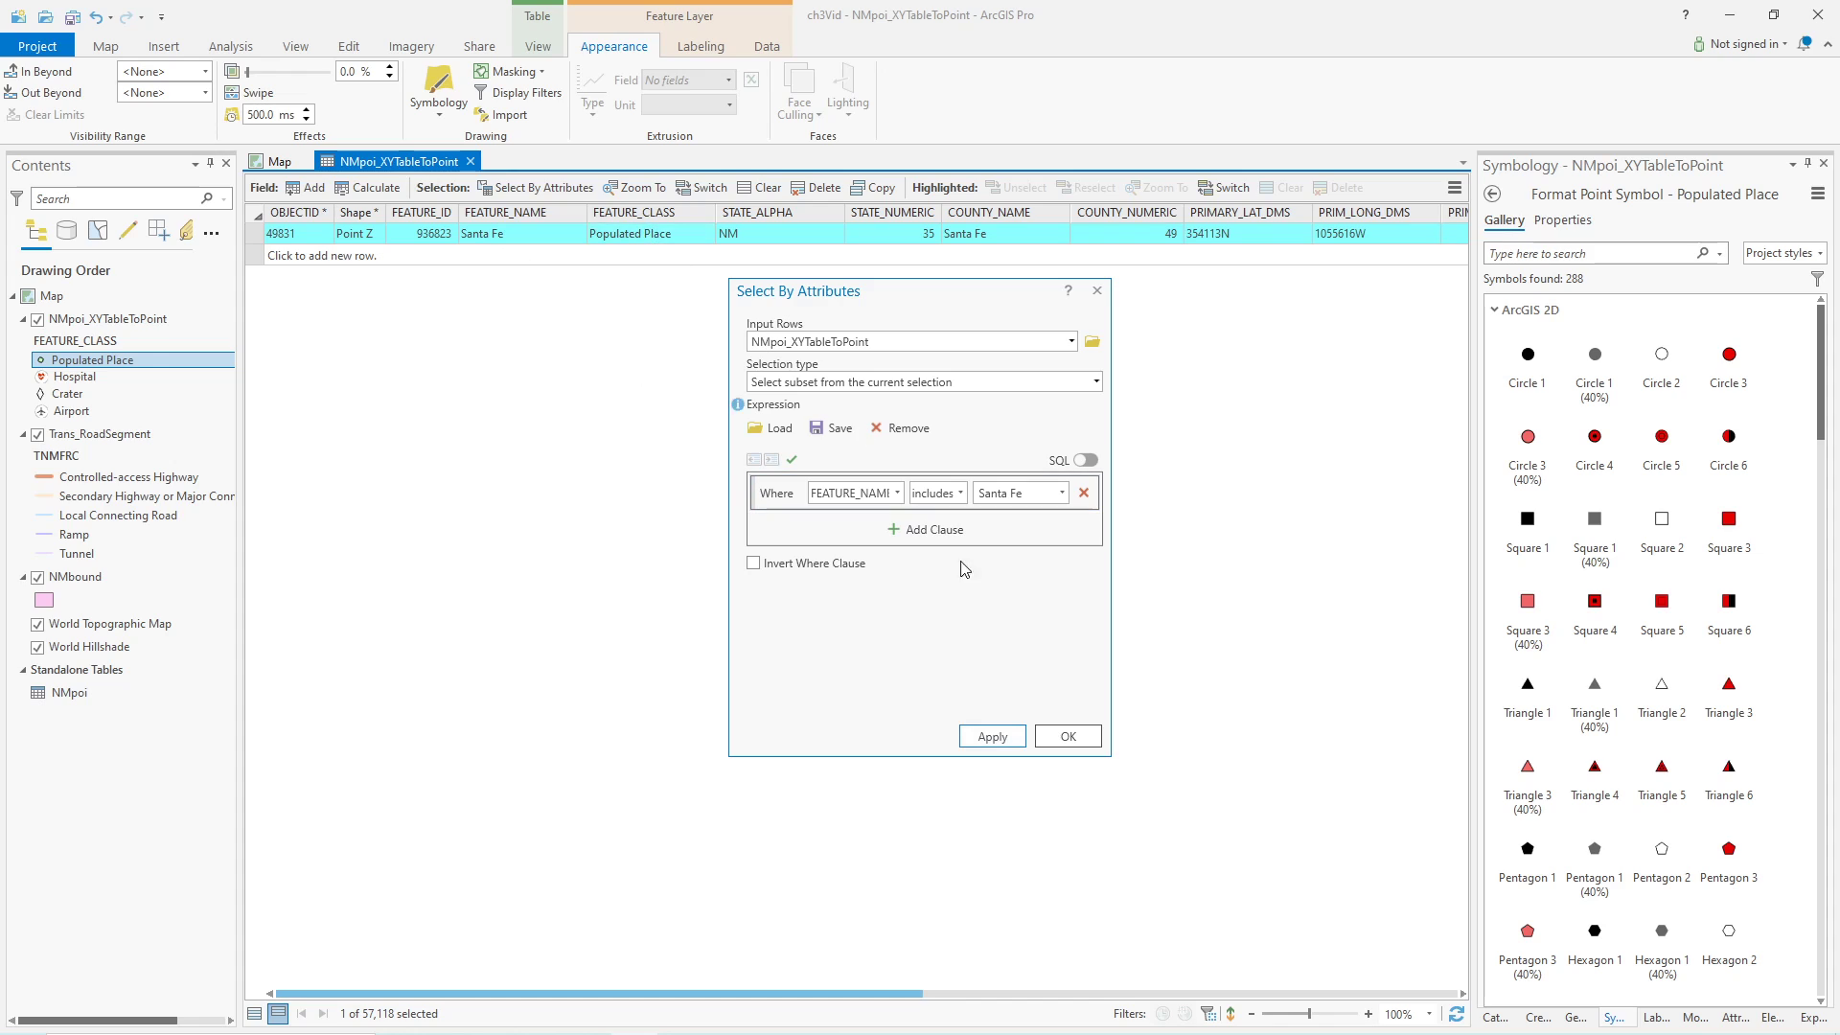
pyautogui.click(1064, 739)
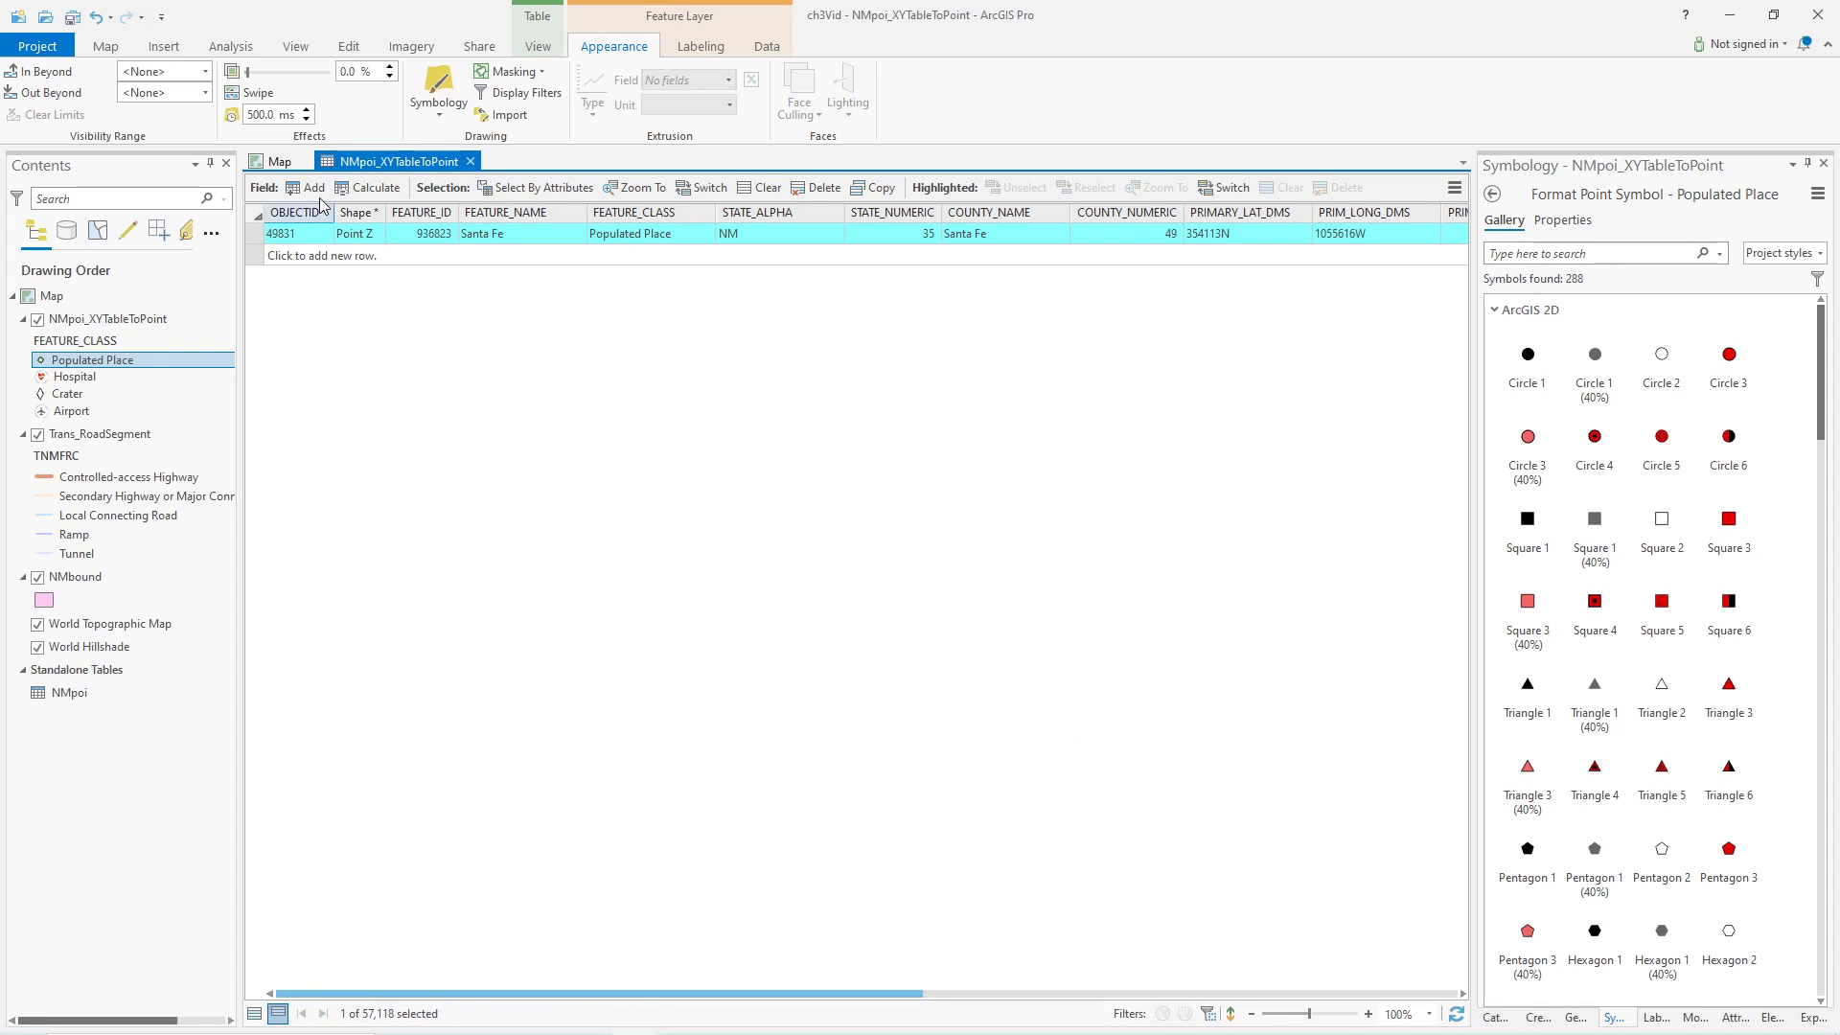
# - Look at the selected Santa Fe point on the map and review its remaining fields in the attribute table
pyautogui.click(280, 161)
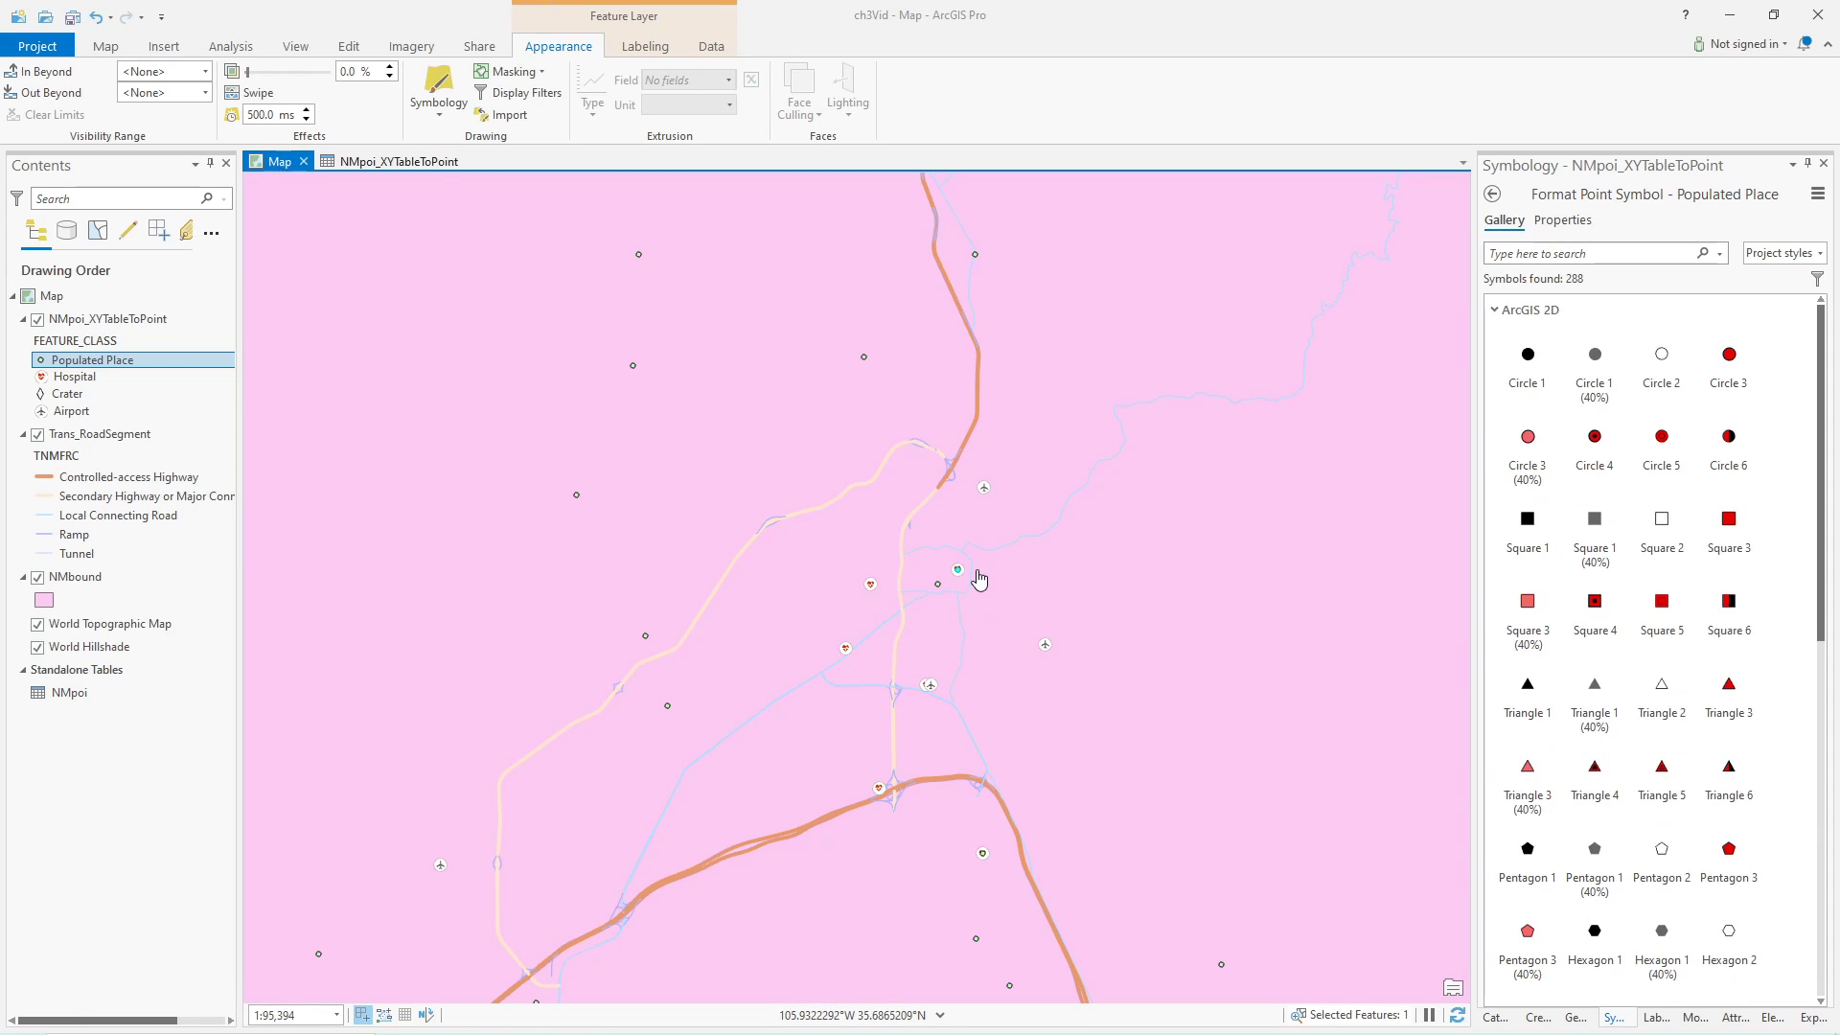
pyautogui.click(393, 165)
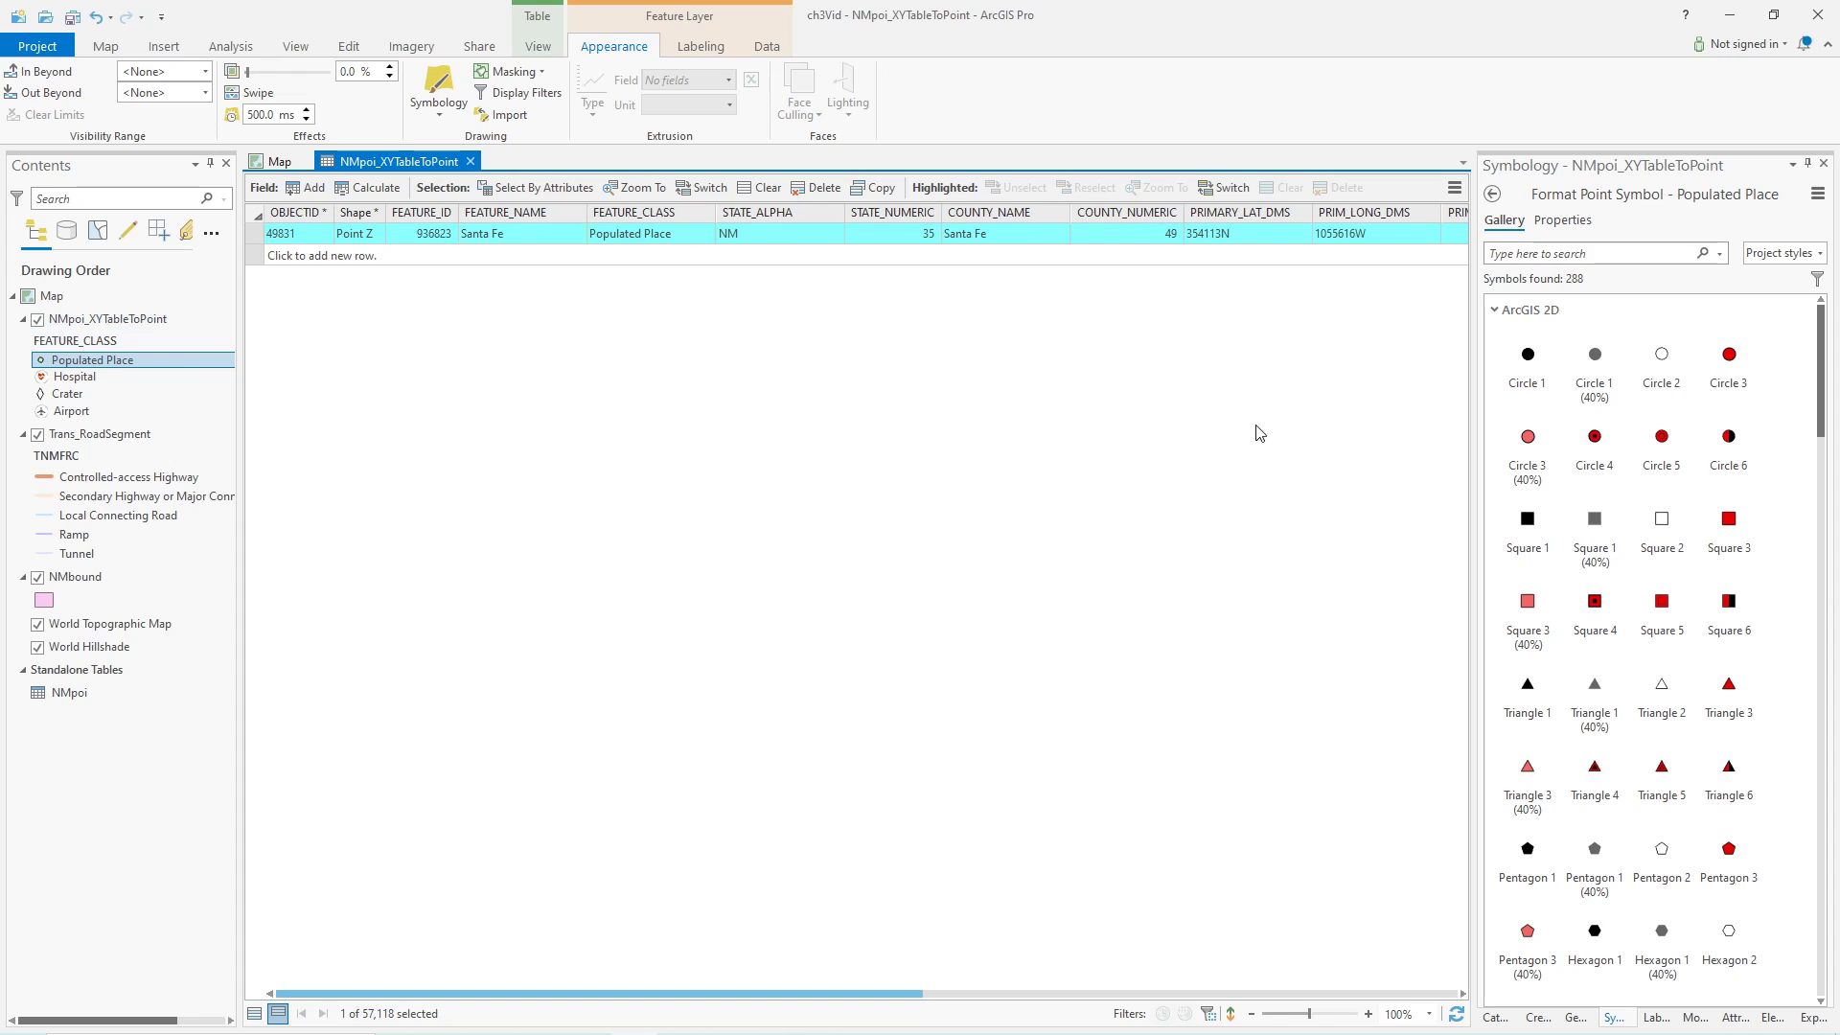
pyautogui.moveTo(907, 1002); pyautogui.dragTo(1052, 939)
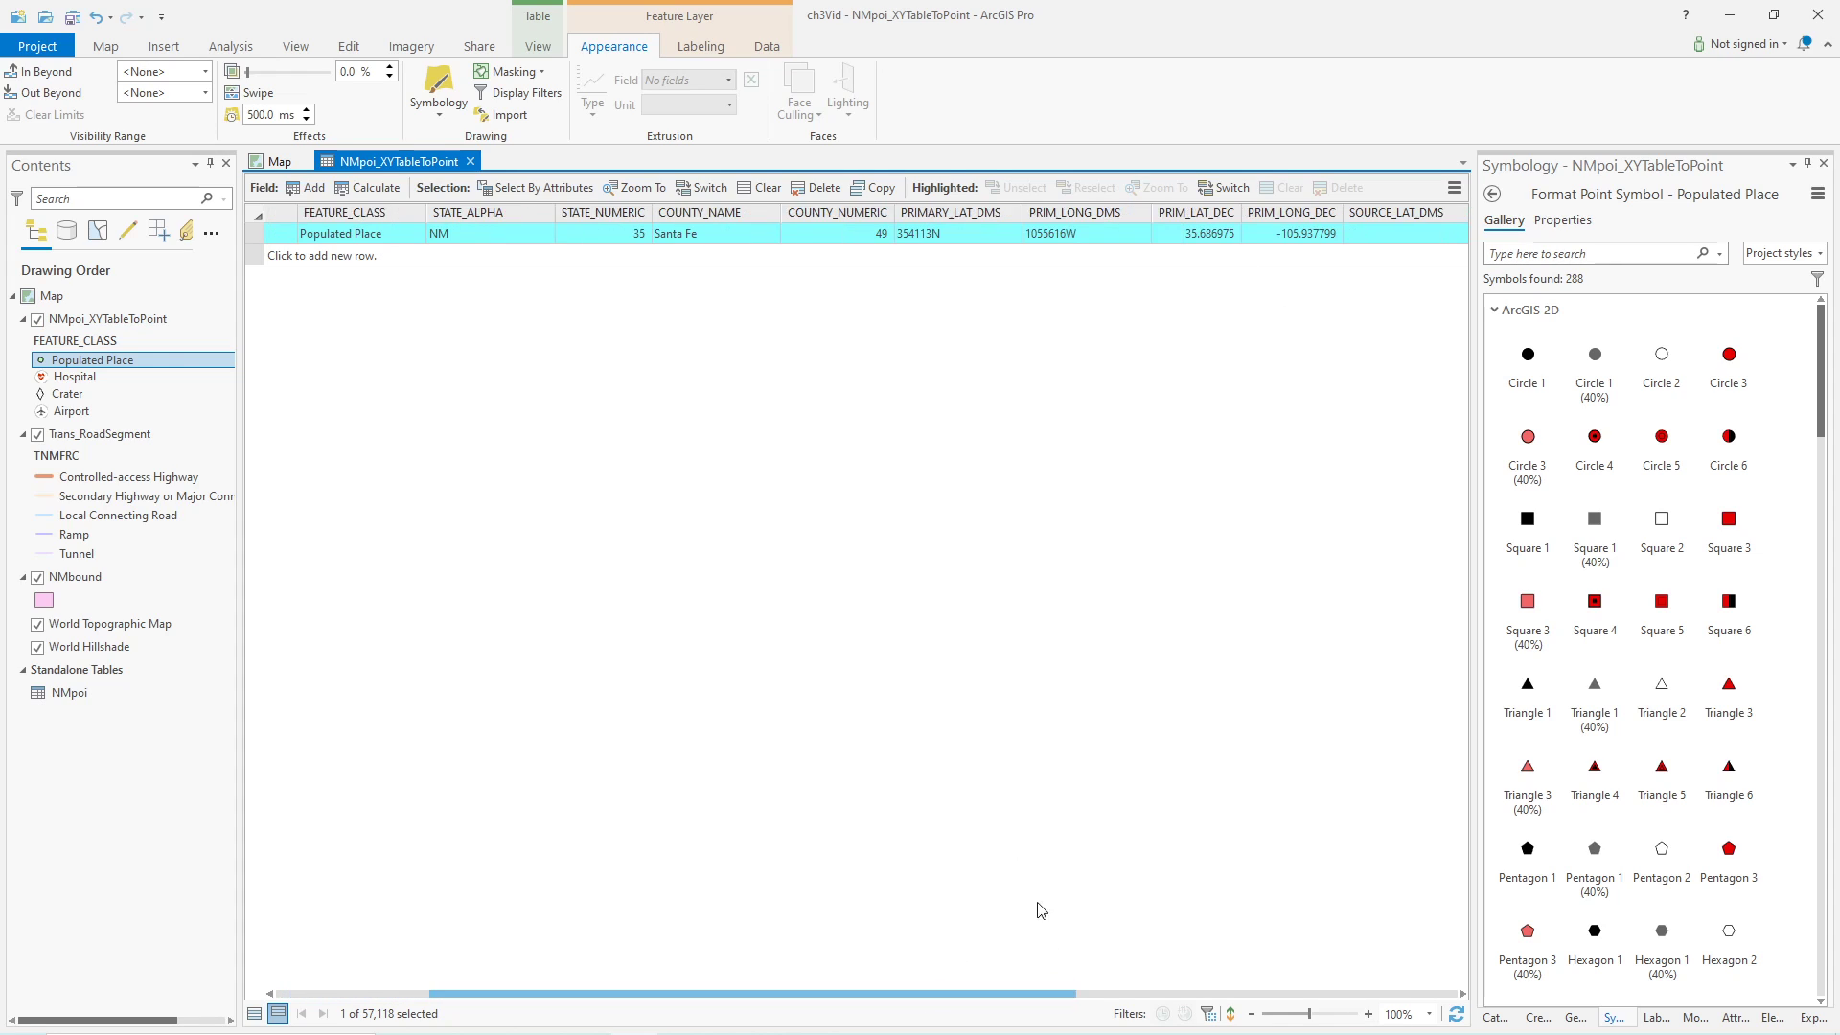
pyautogui.moveTo(504, 1002); pyautogui.dragTo(353, 1001)
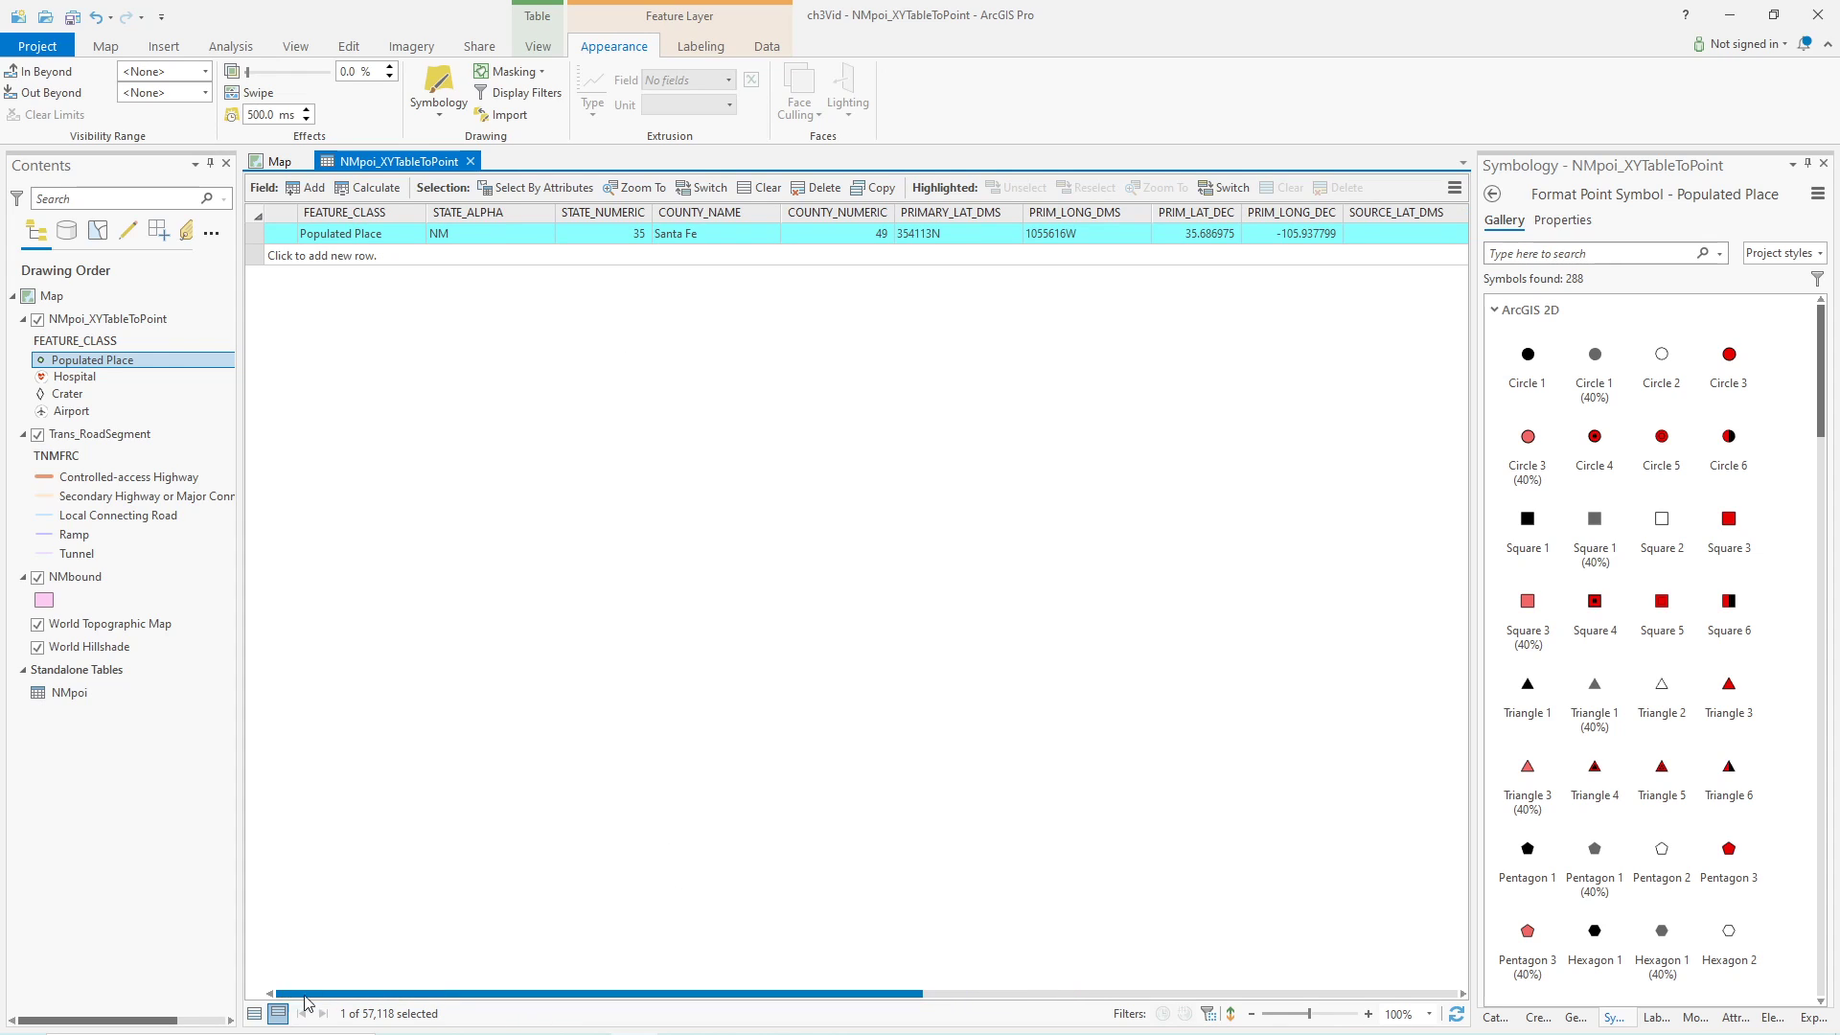
# - Change the FEATURE_CLASS of the selected Santa Fe record to "Capital" and save the edits
pyautogui.click(649, 238)
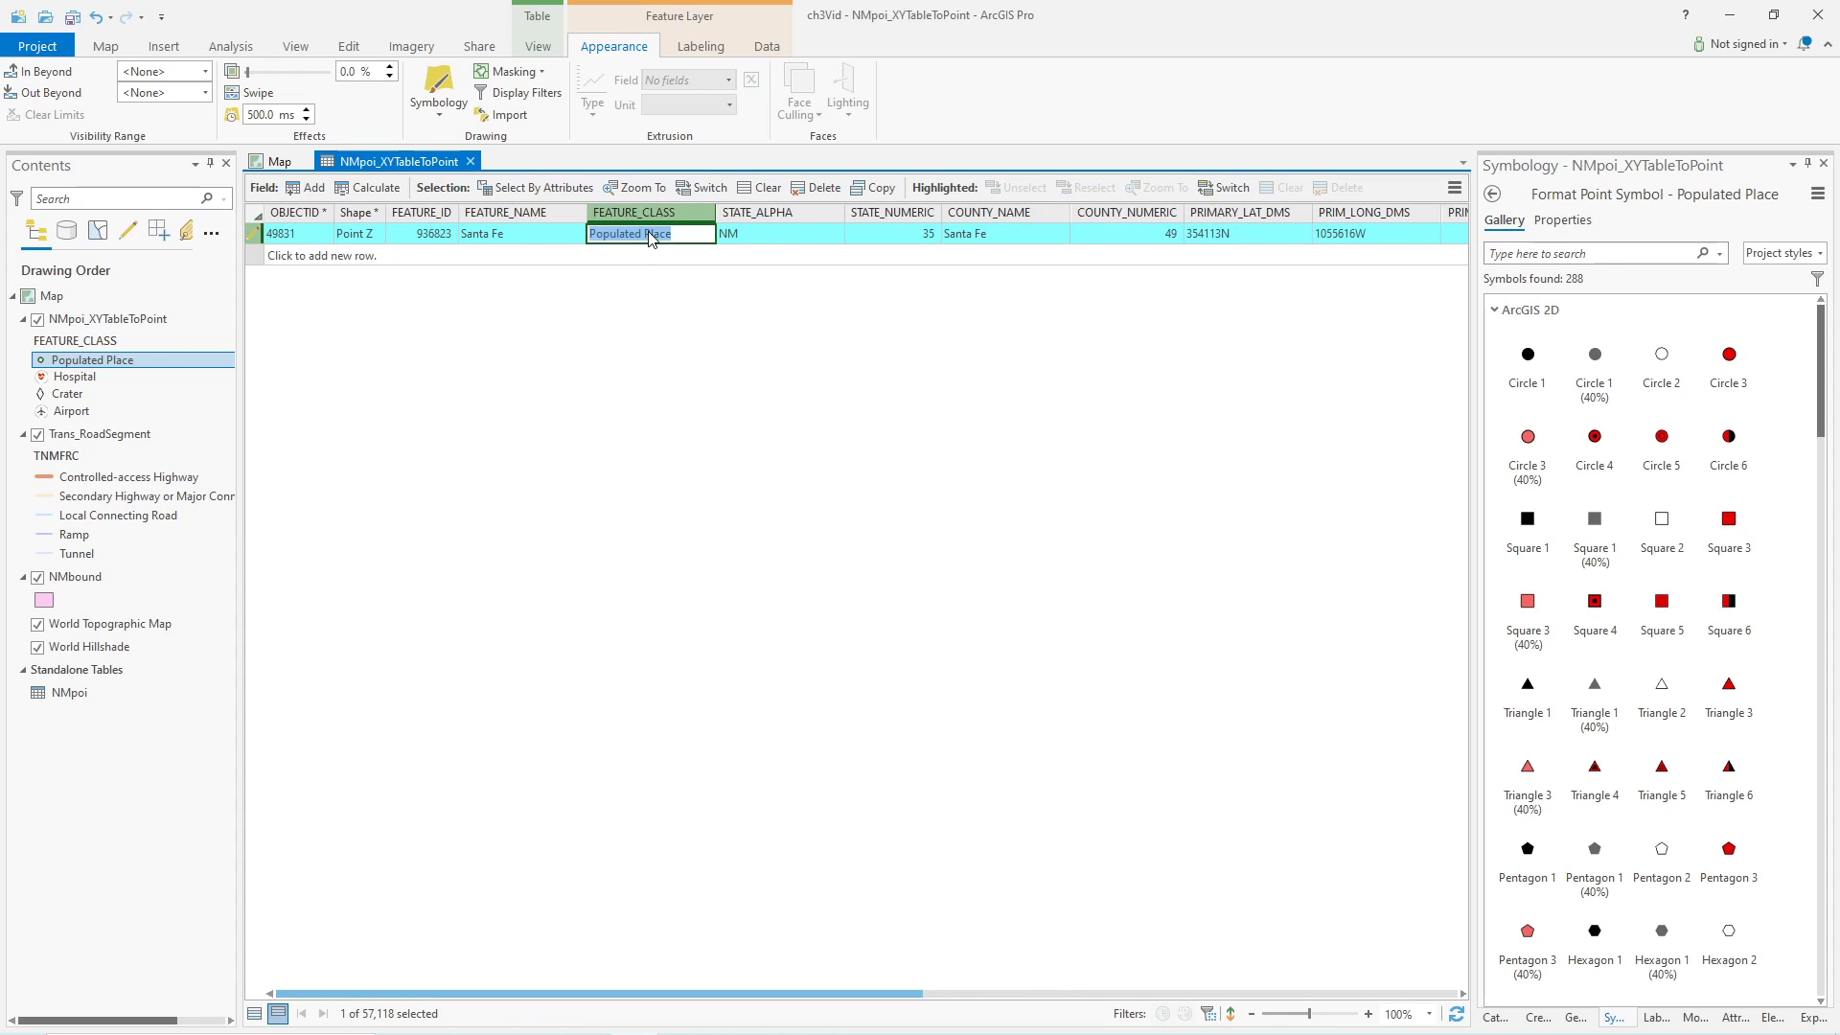
pyautogui.write('Capital')
pyautogui.press('Return')
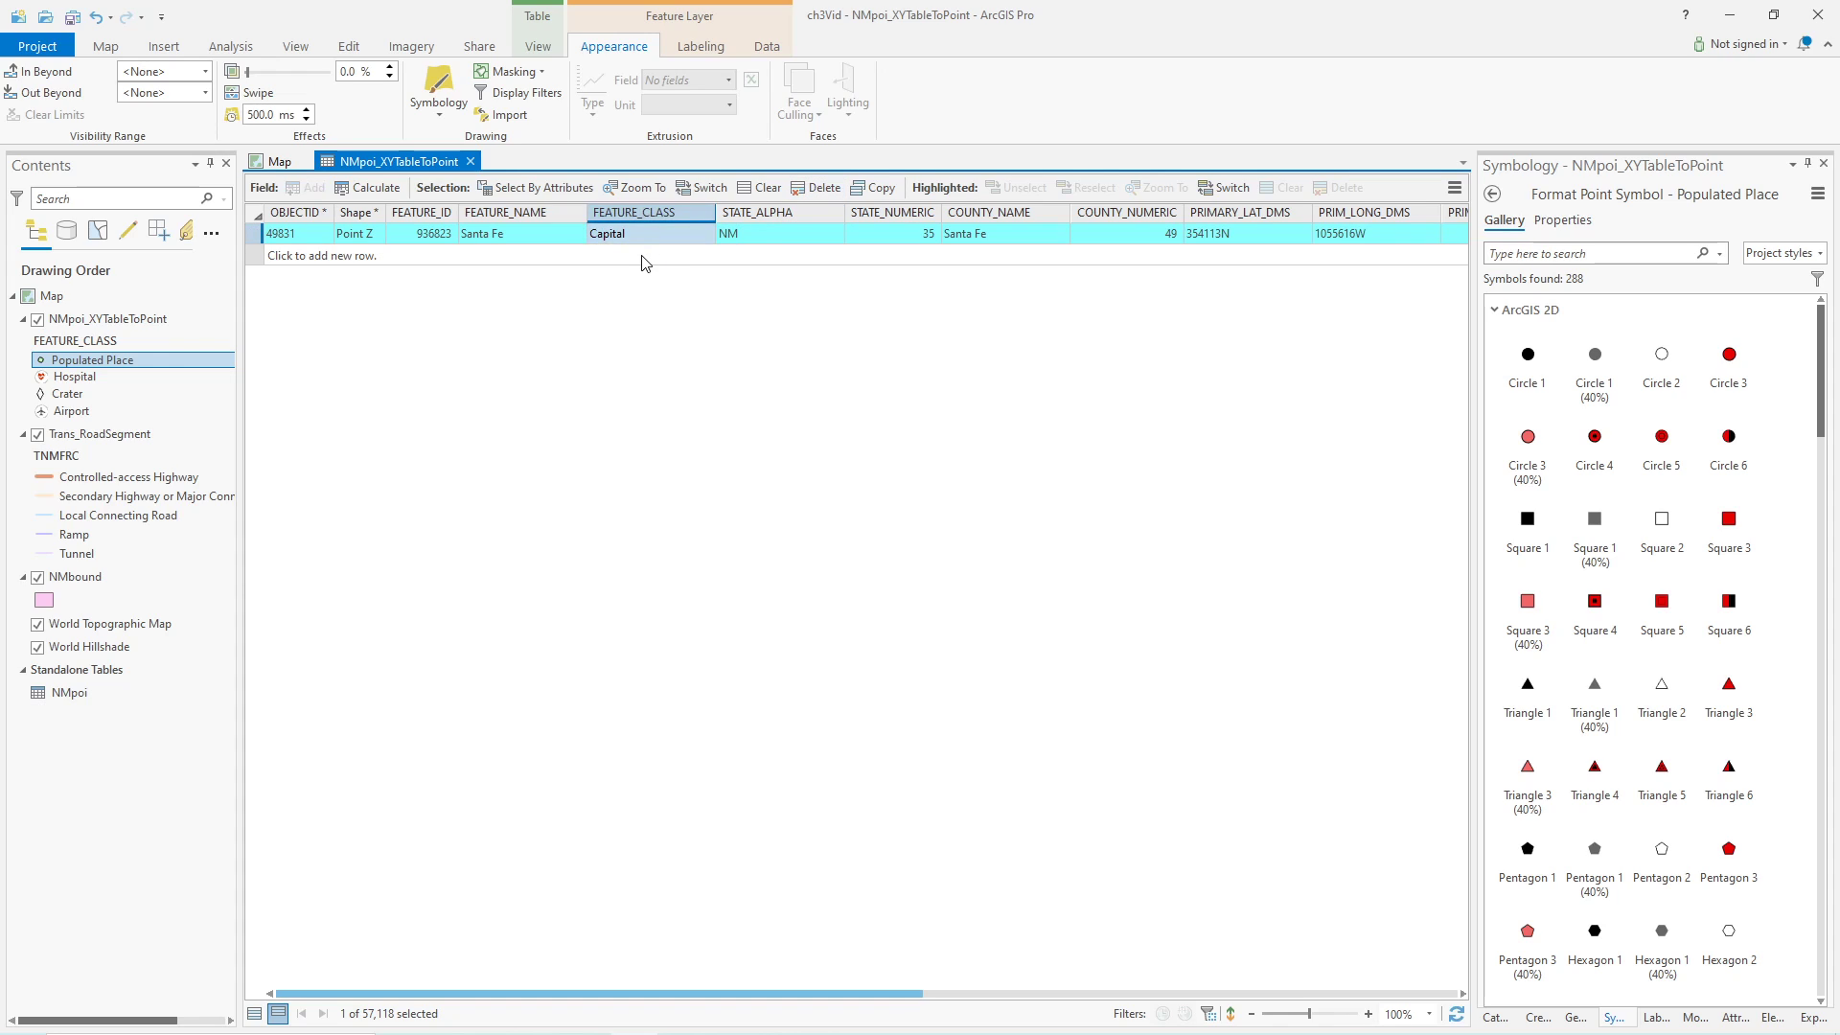
pyautogui.click(349, 46)
pyautogui.click(144, 86)
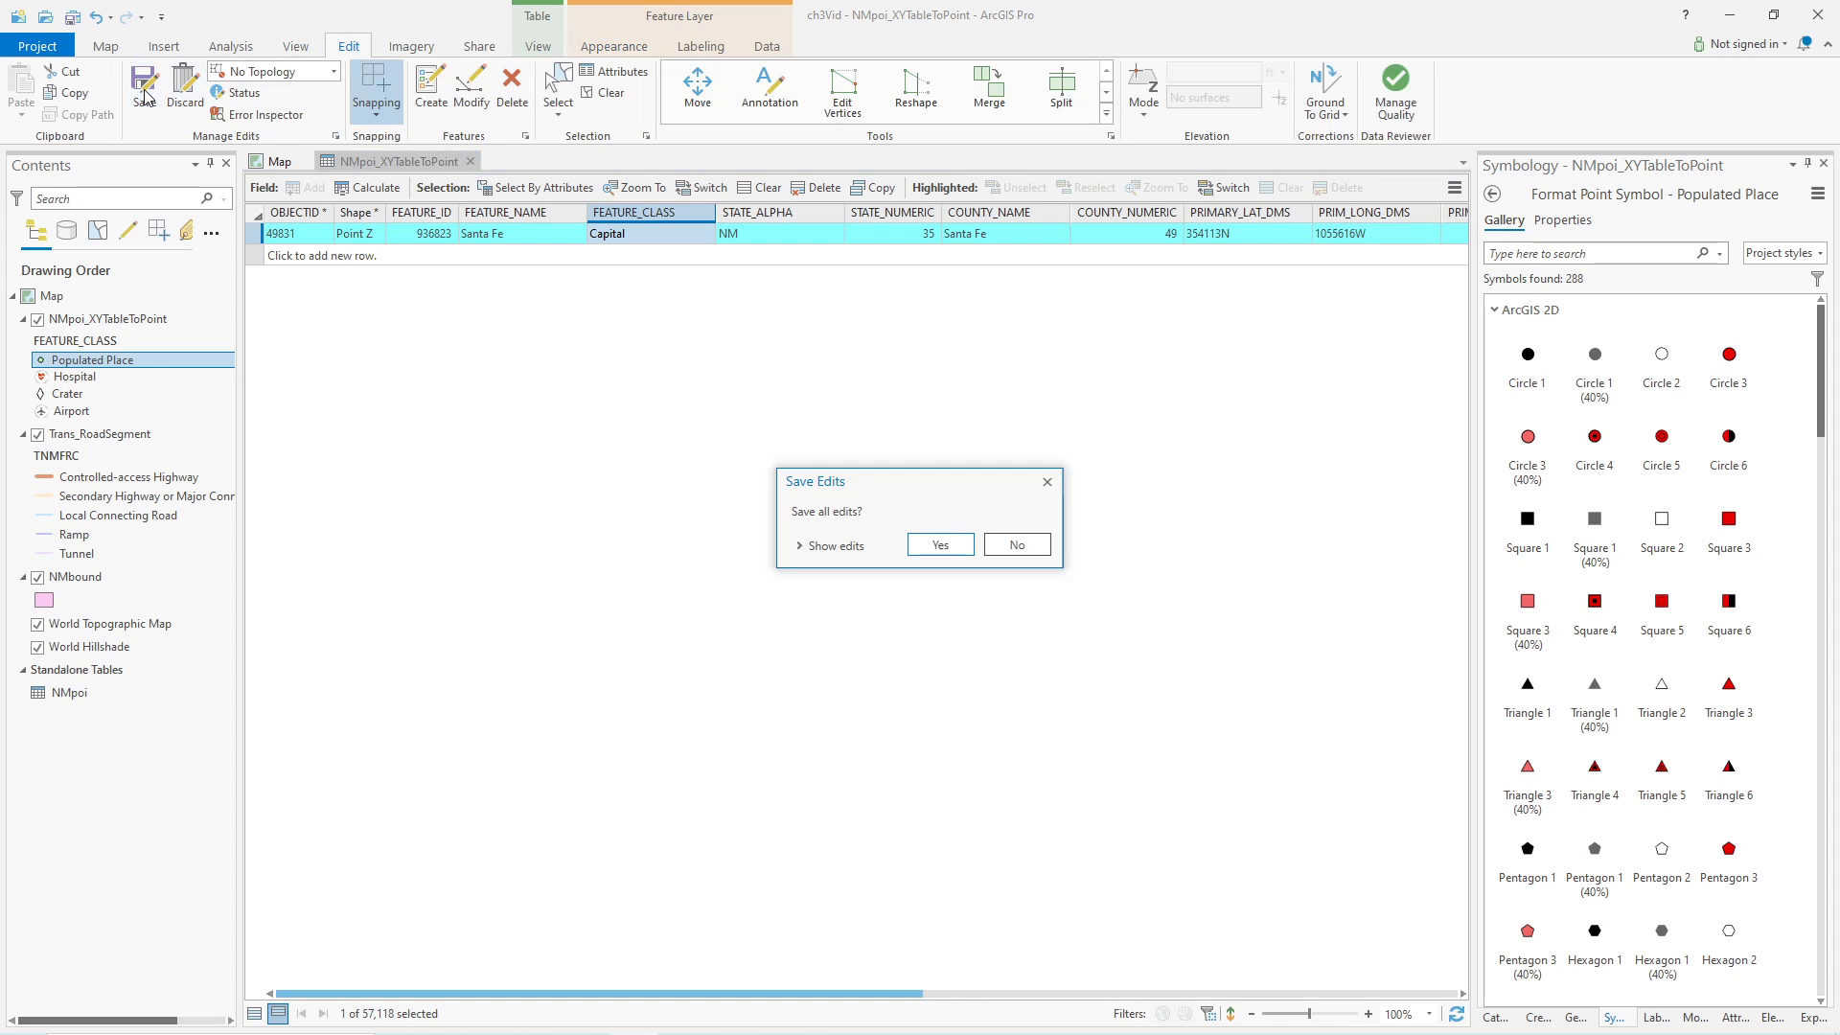
pyautogui.click(956, 548)
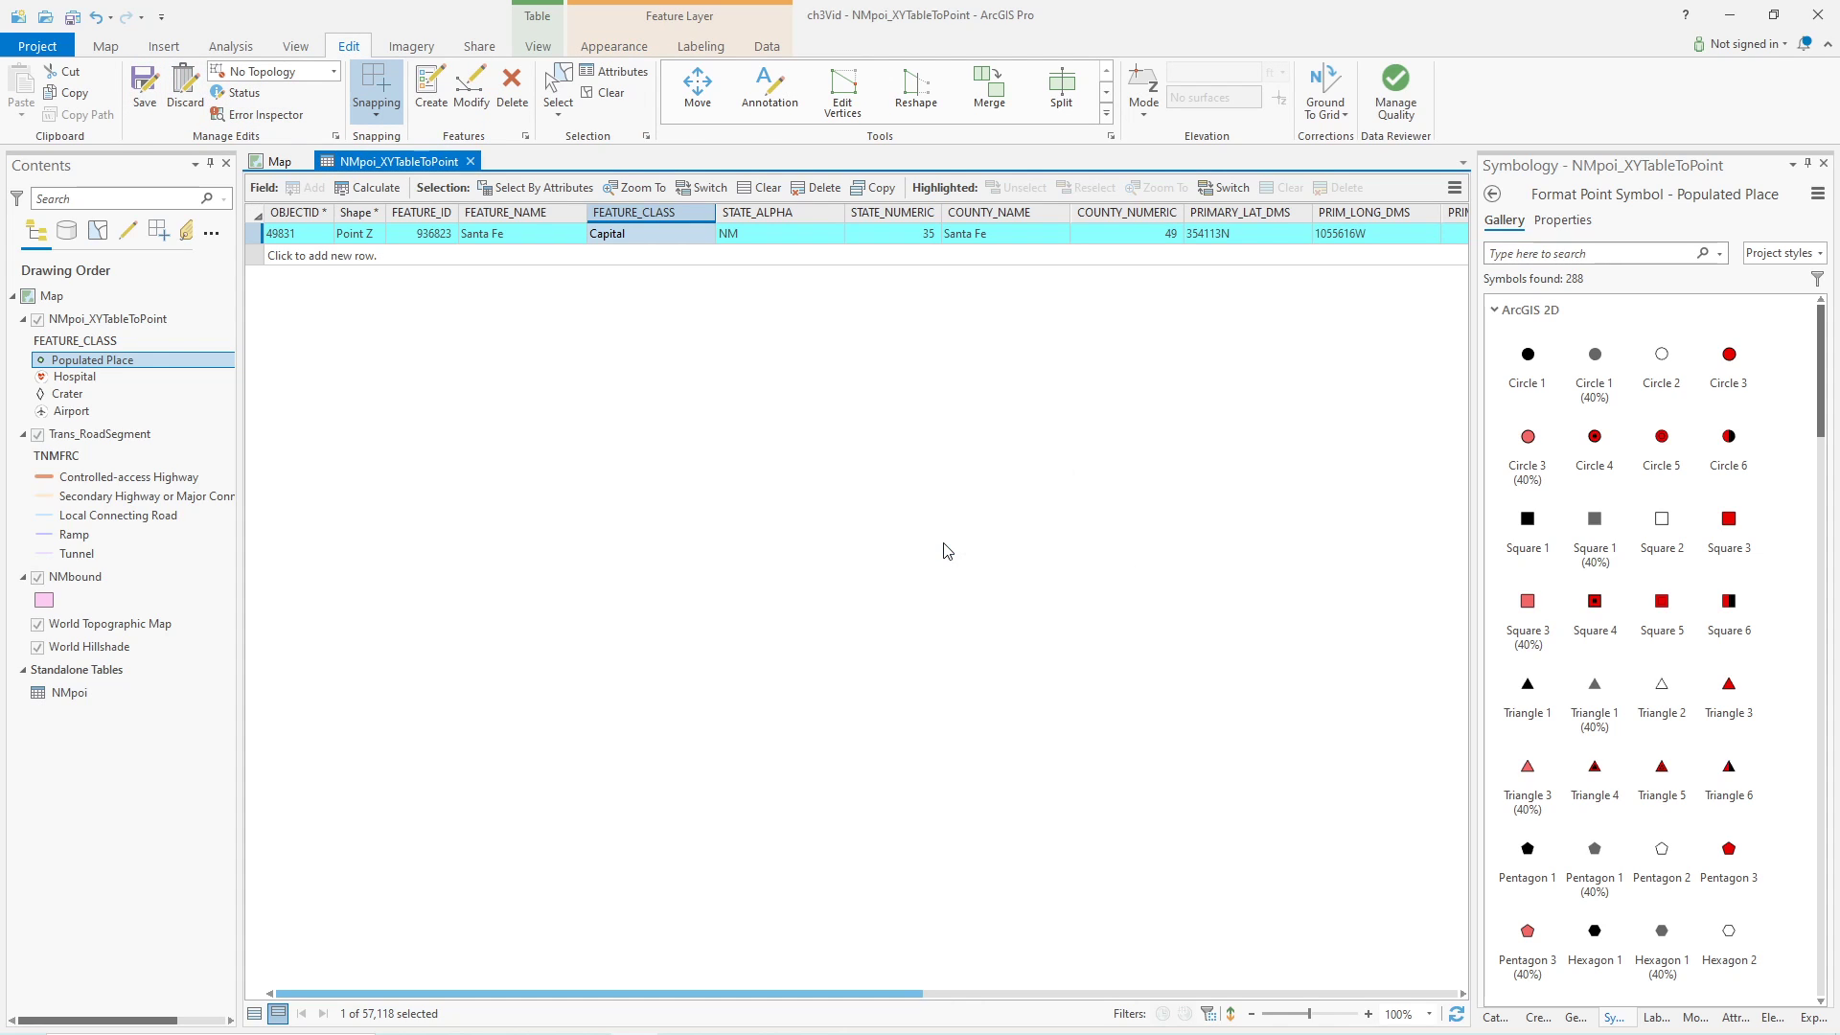
# - Add the value Capital to the FEATURE_CLASS unique values symbology of the NMpoi_XYTableToPoint layer
pyautogui.click(52, 296)
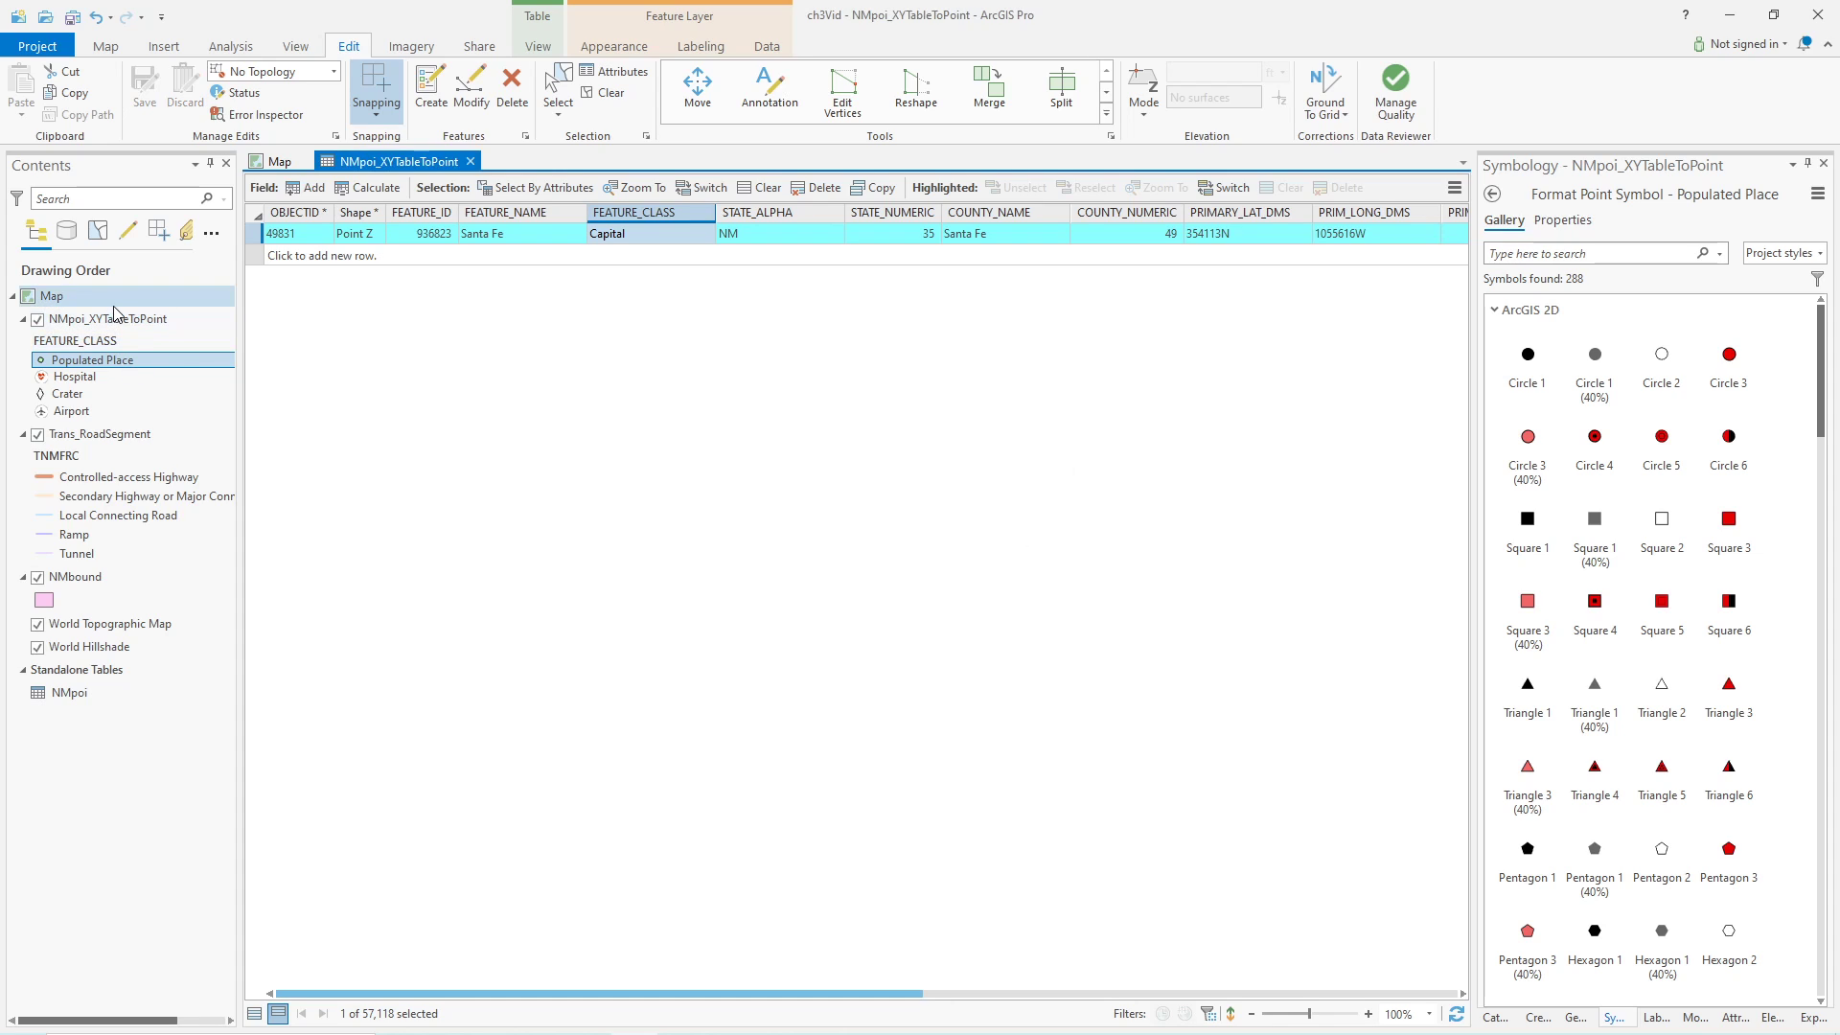
pyautogui.click(151, 322)
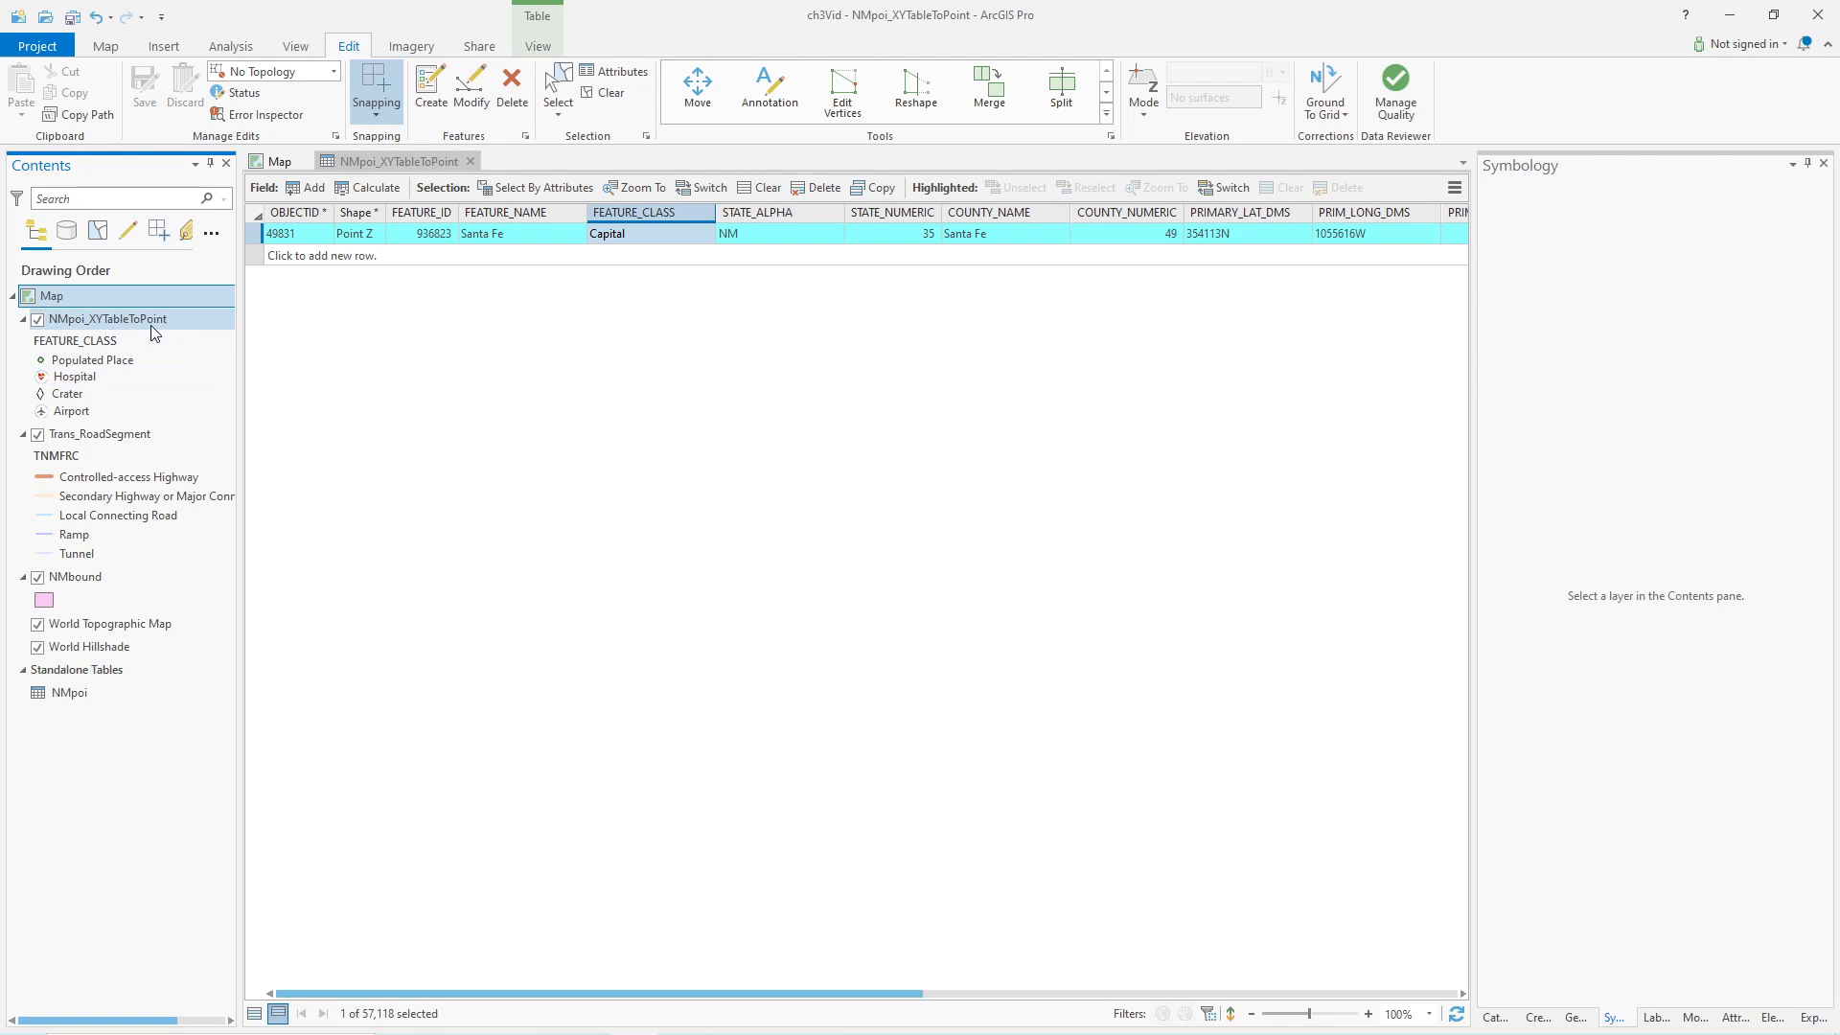
pyautogui.click(602, 48)
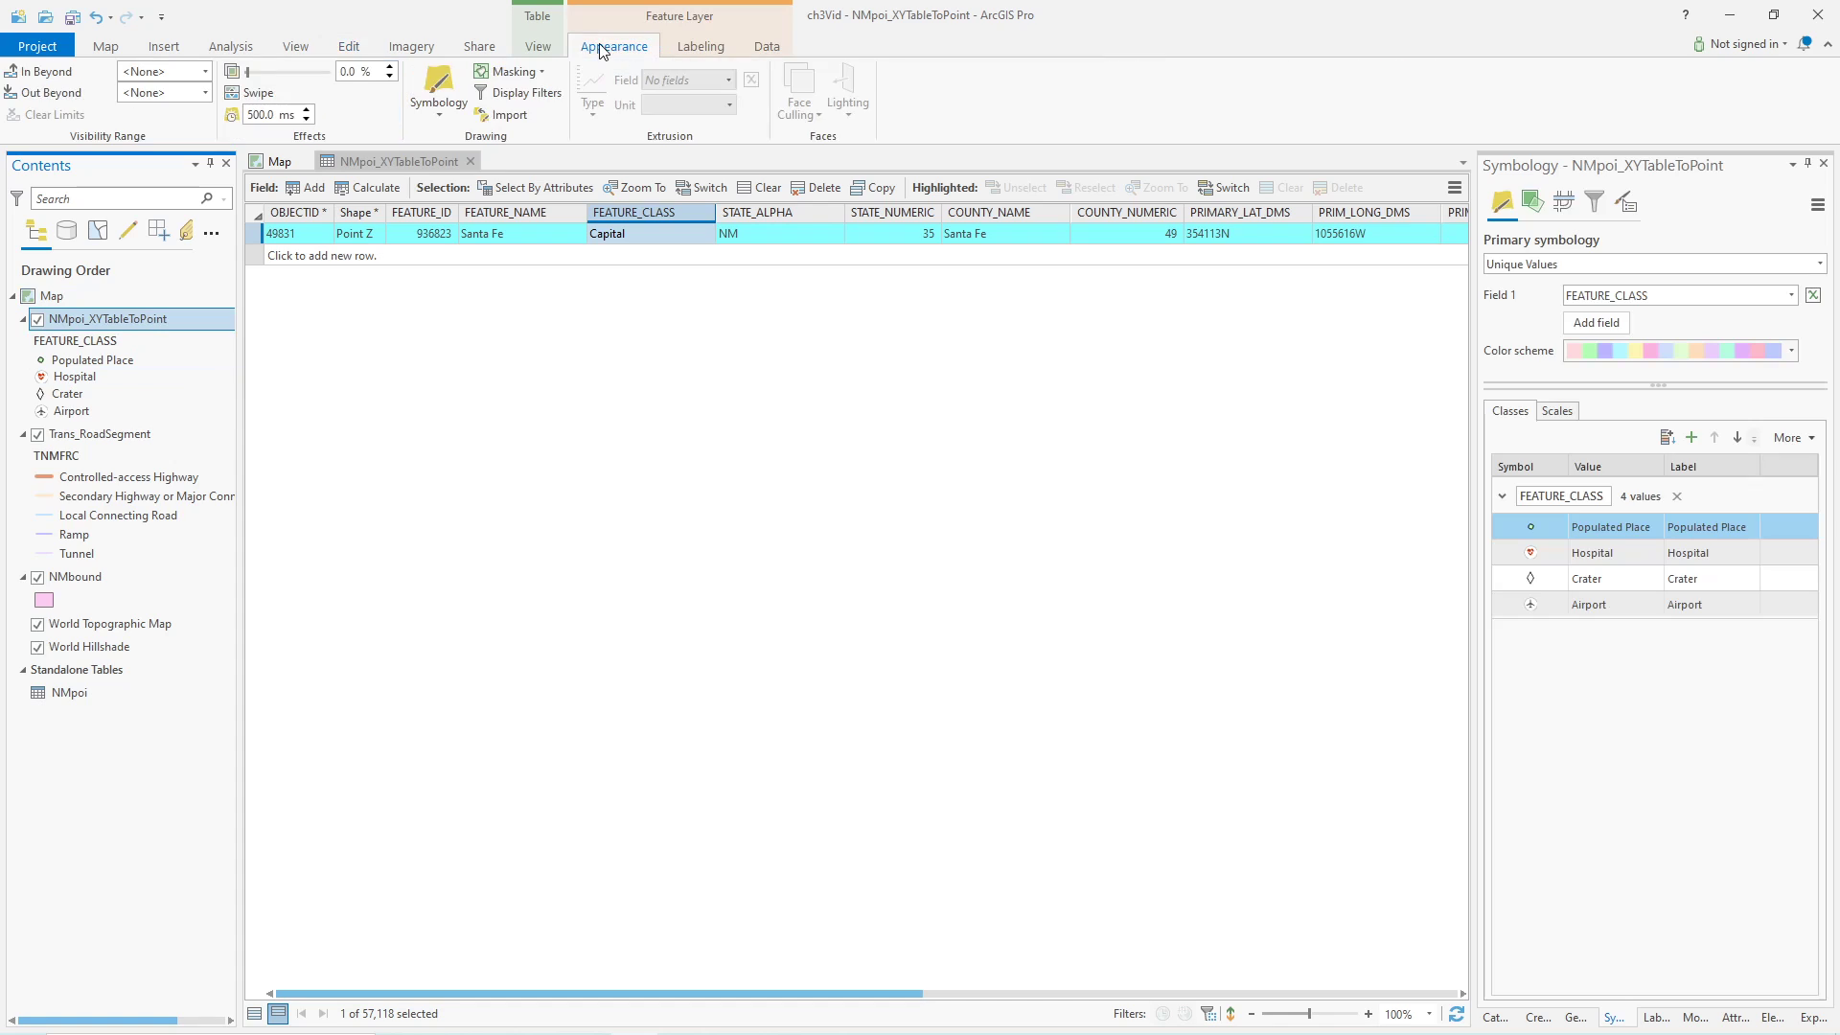
pyautogui.click(437, 86)
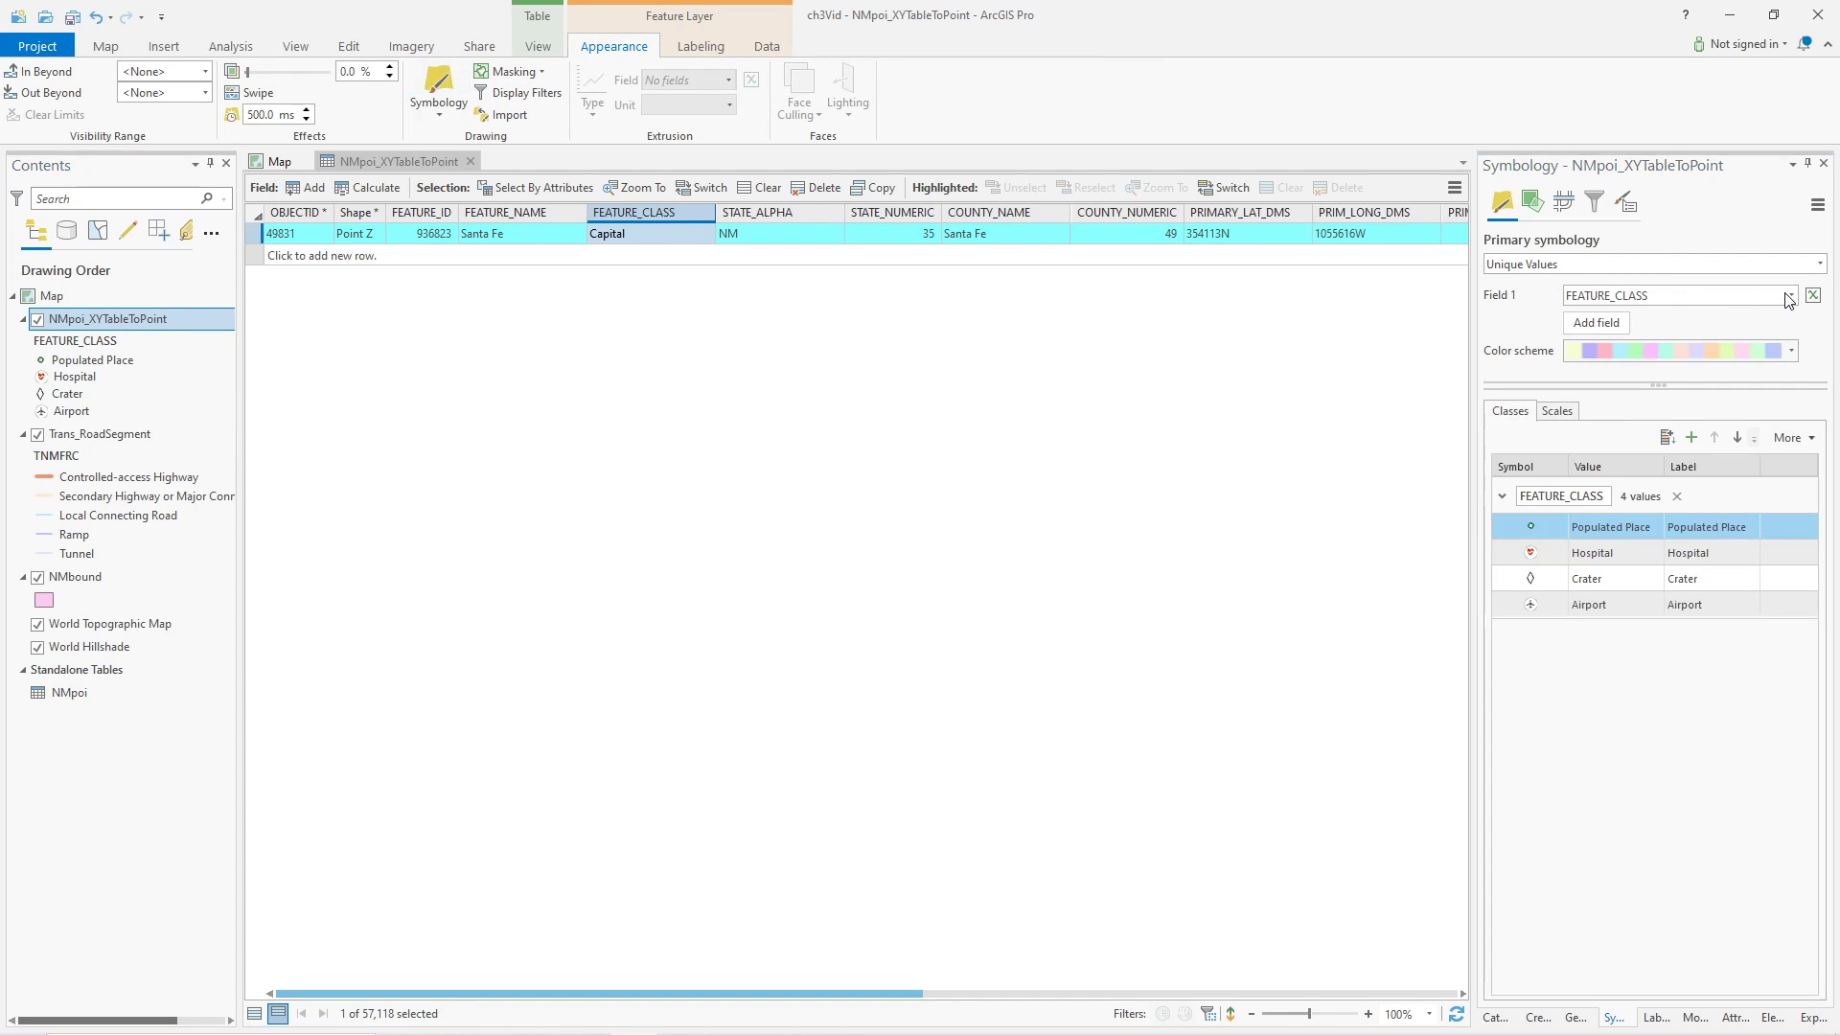
pyautogui.click(1691, 437)
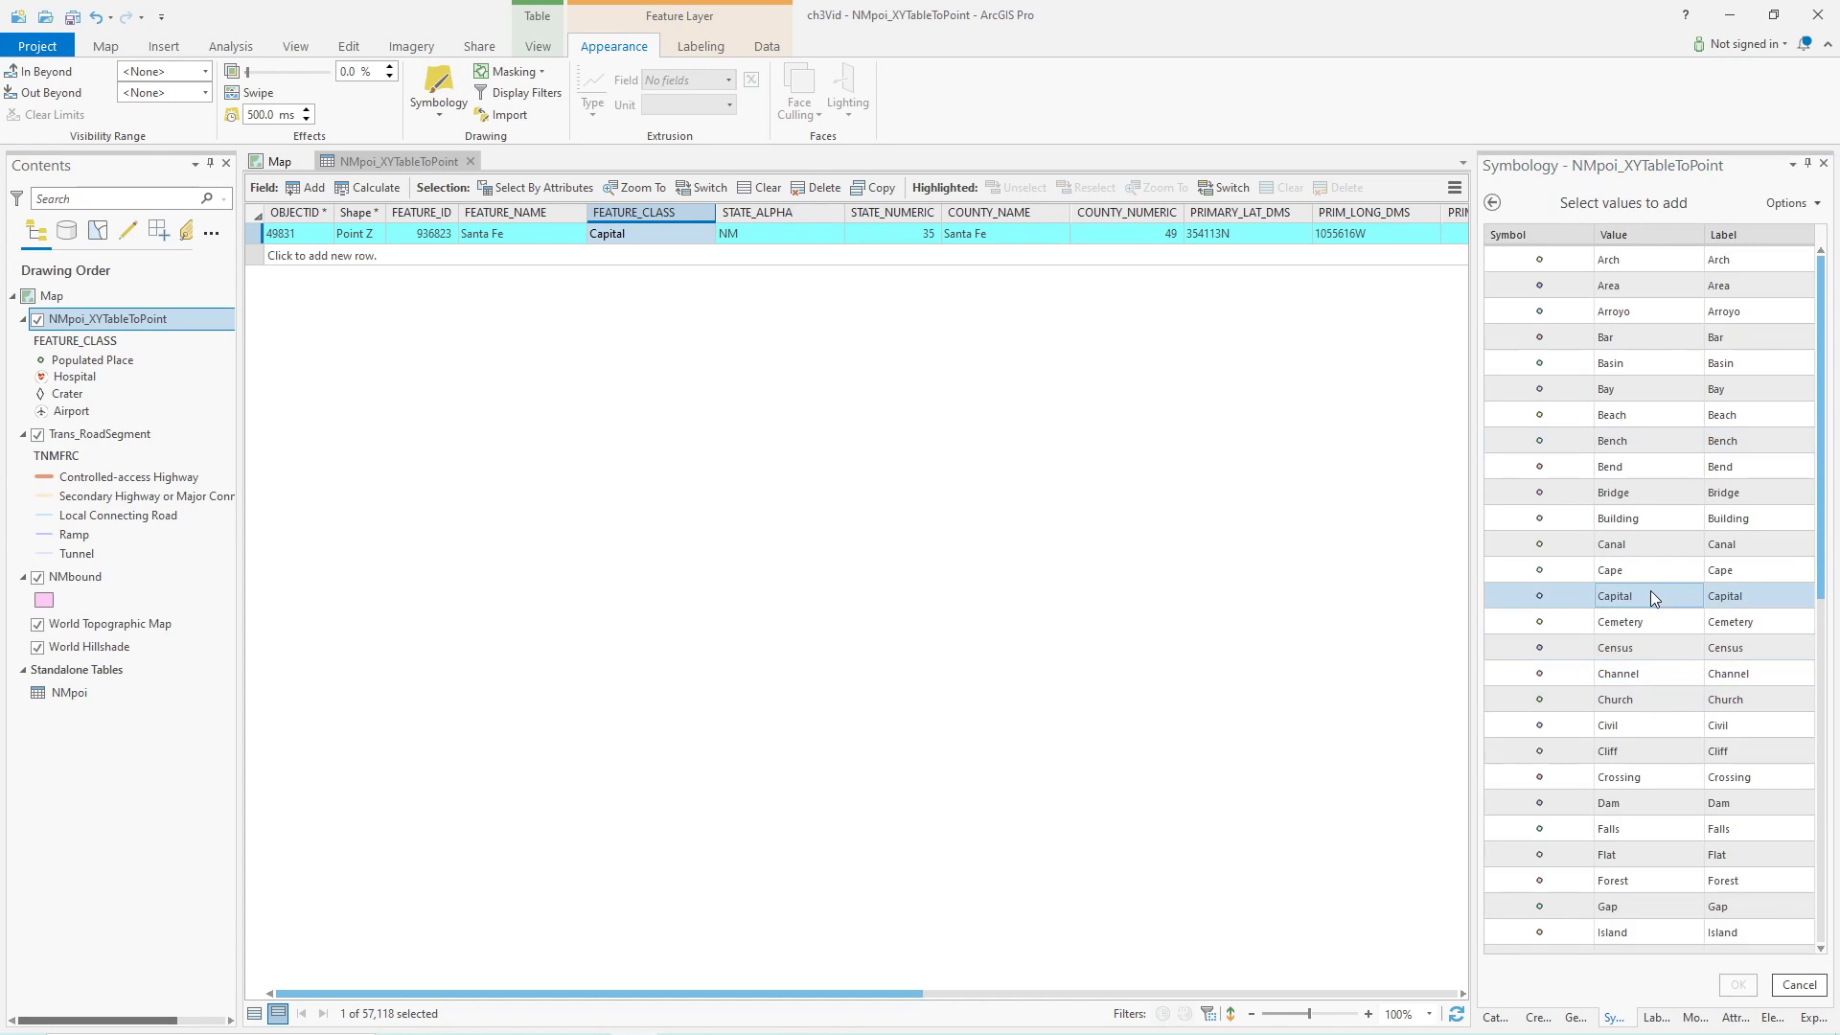
pyautogui.click(1648, 595)
pyautogui.click(1737, 983)
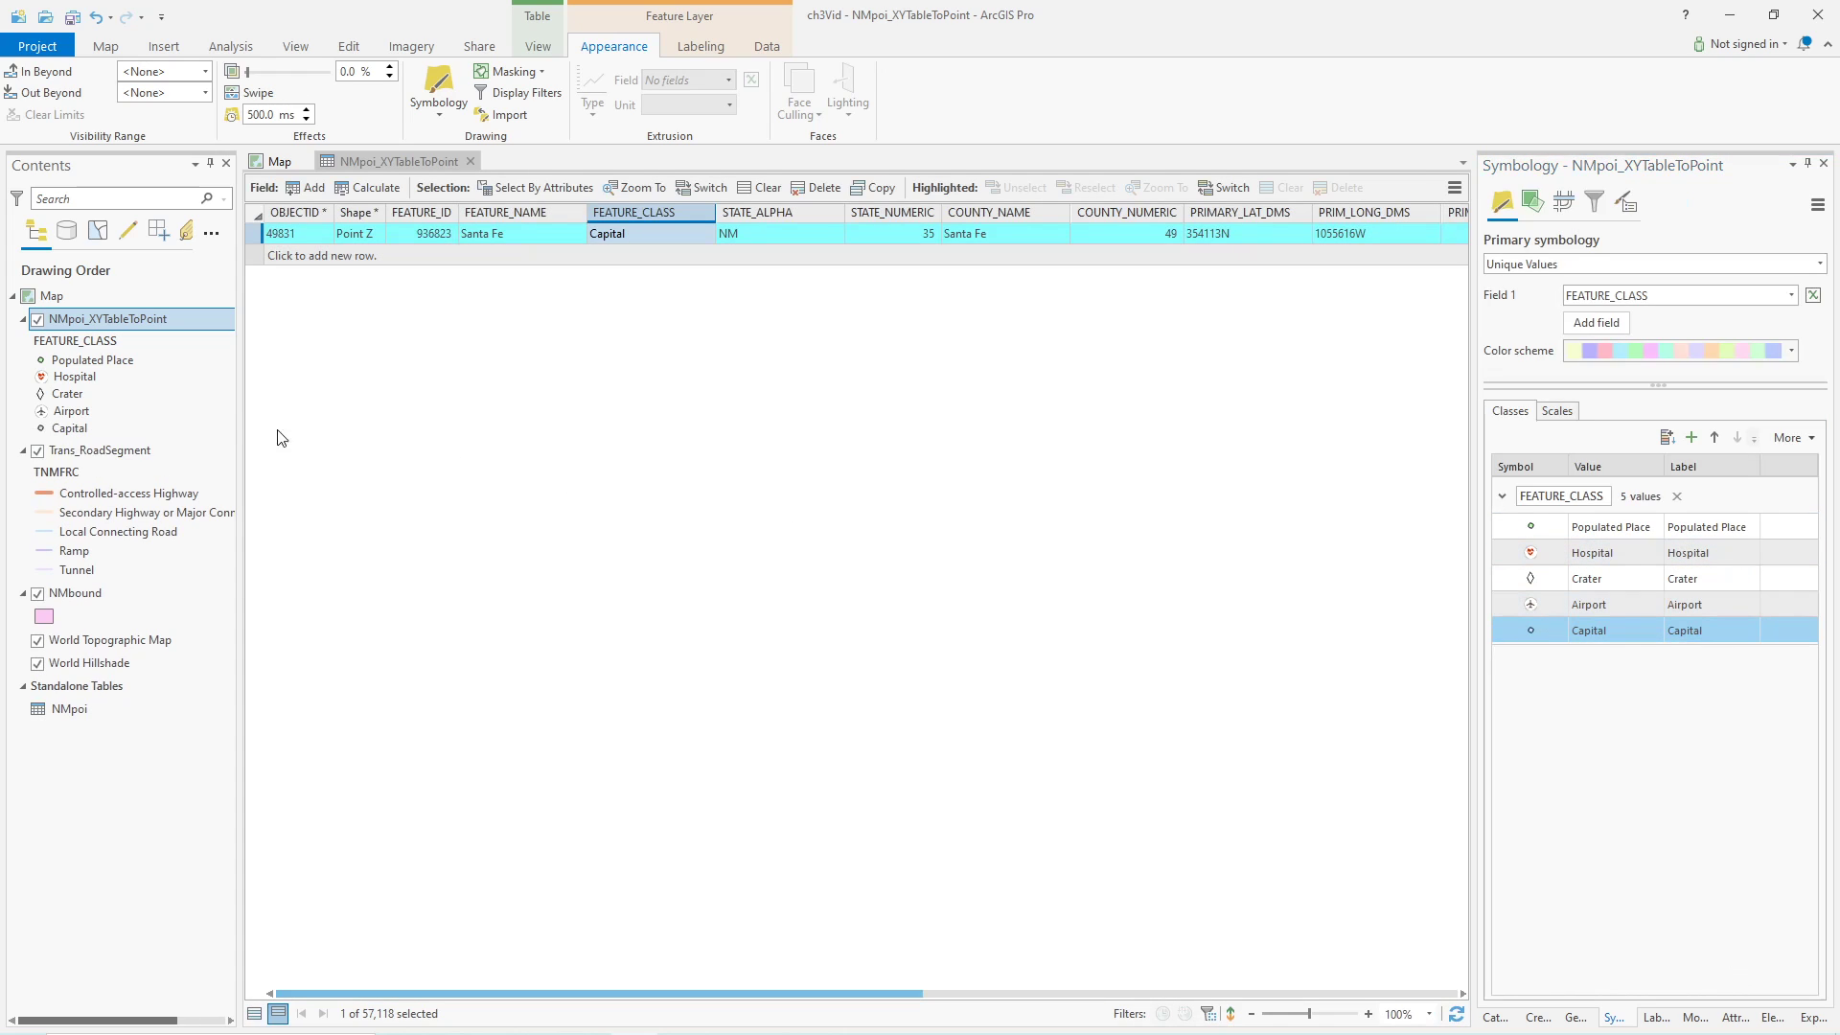
# - Assign the Star 2 symbol to the Capital class and view the result on the map
pyautogui.click(41, 429)
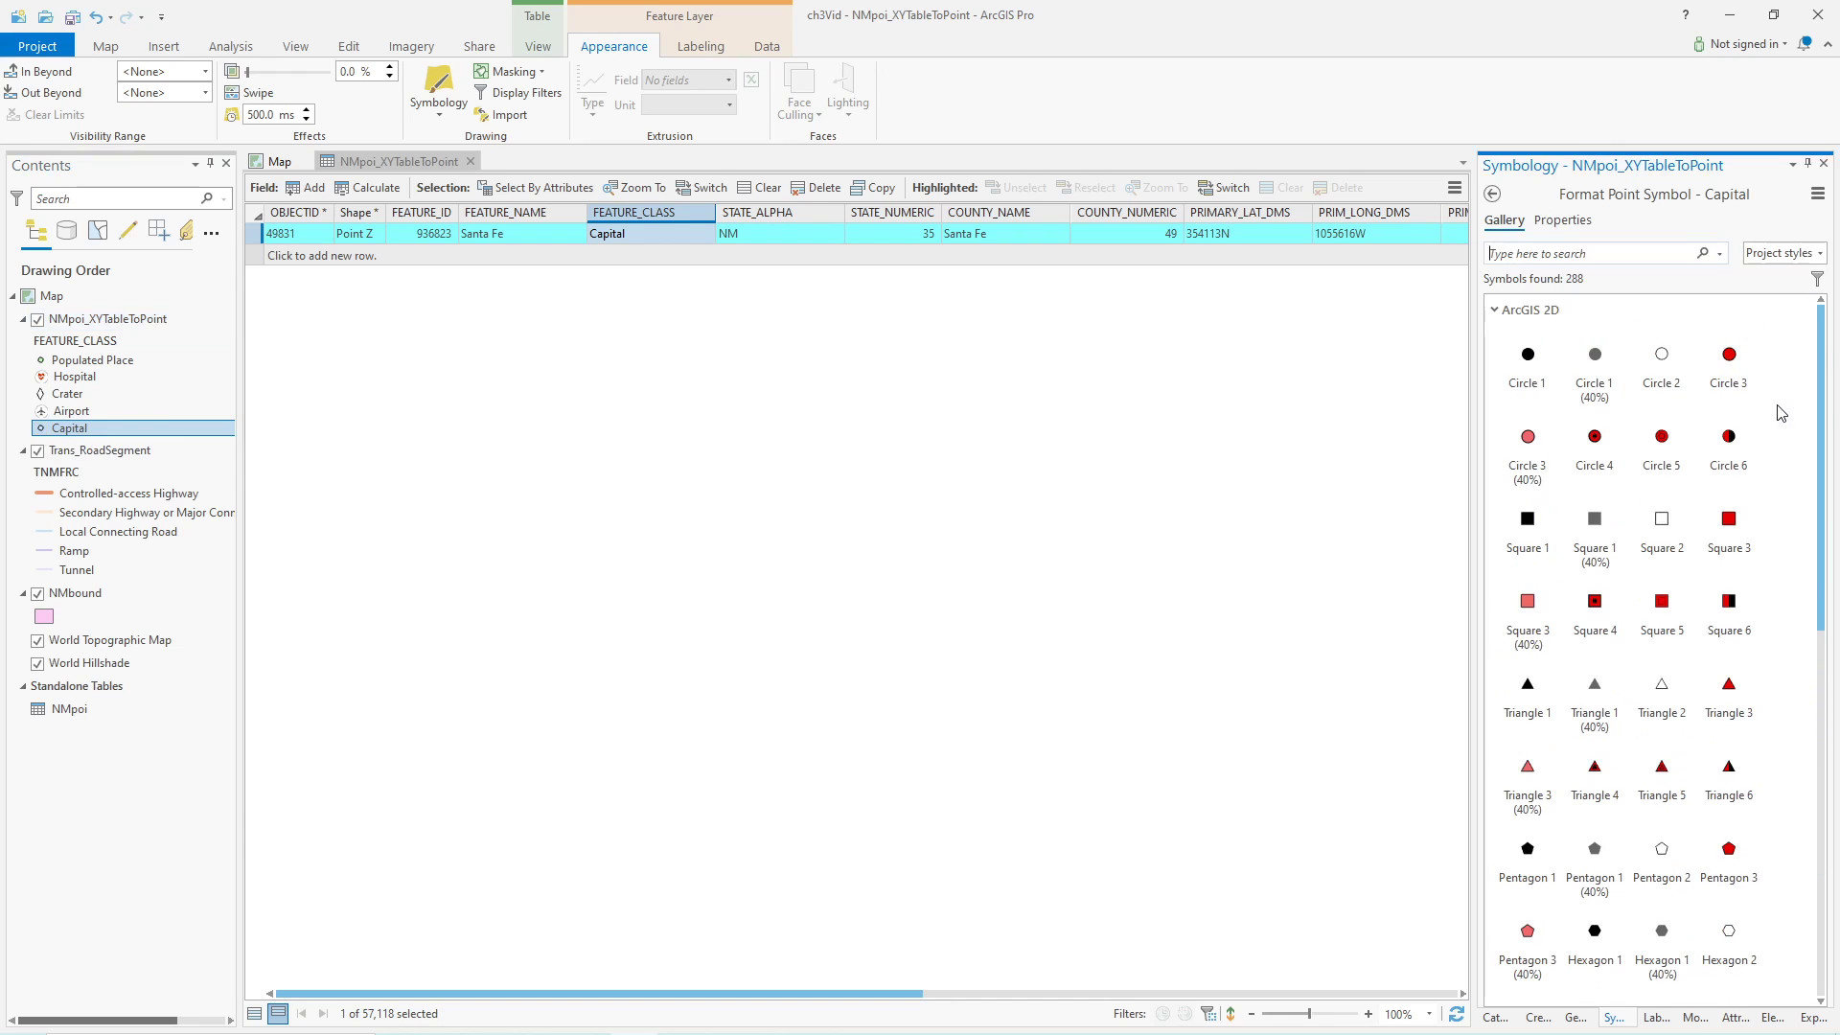
pyautogui.moveTo(1823, 352); pyautogui.dragTo(1805, 551)
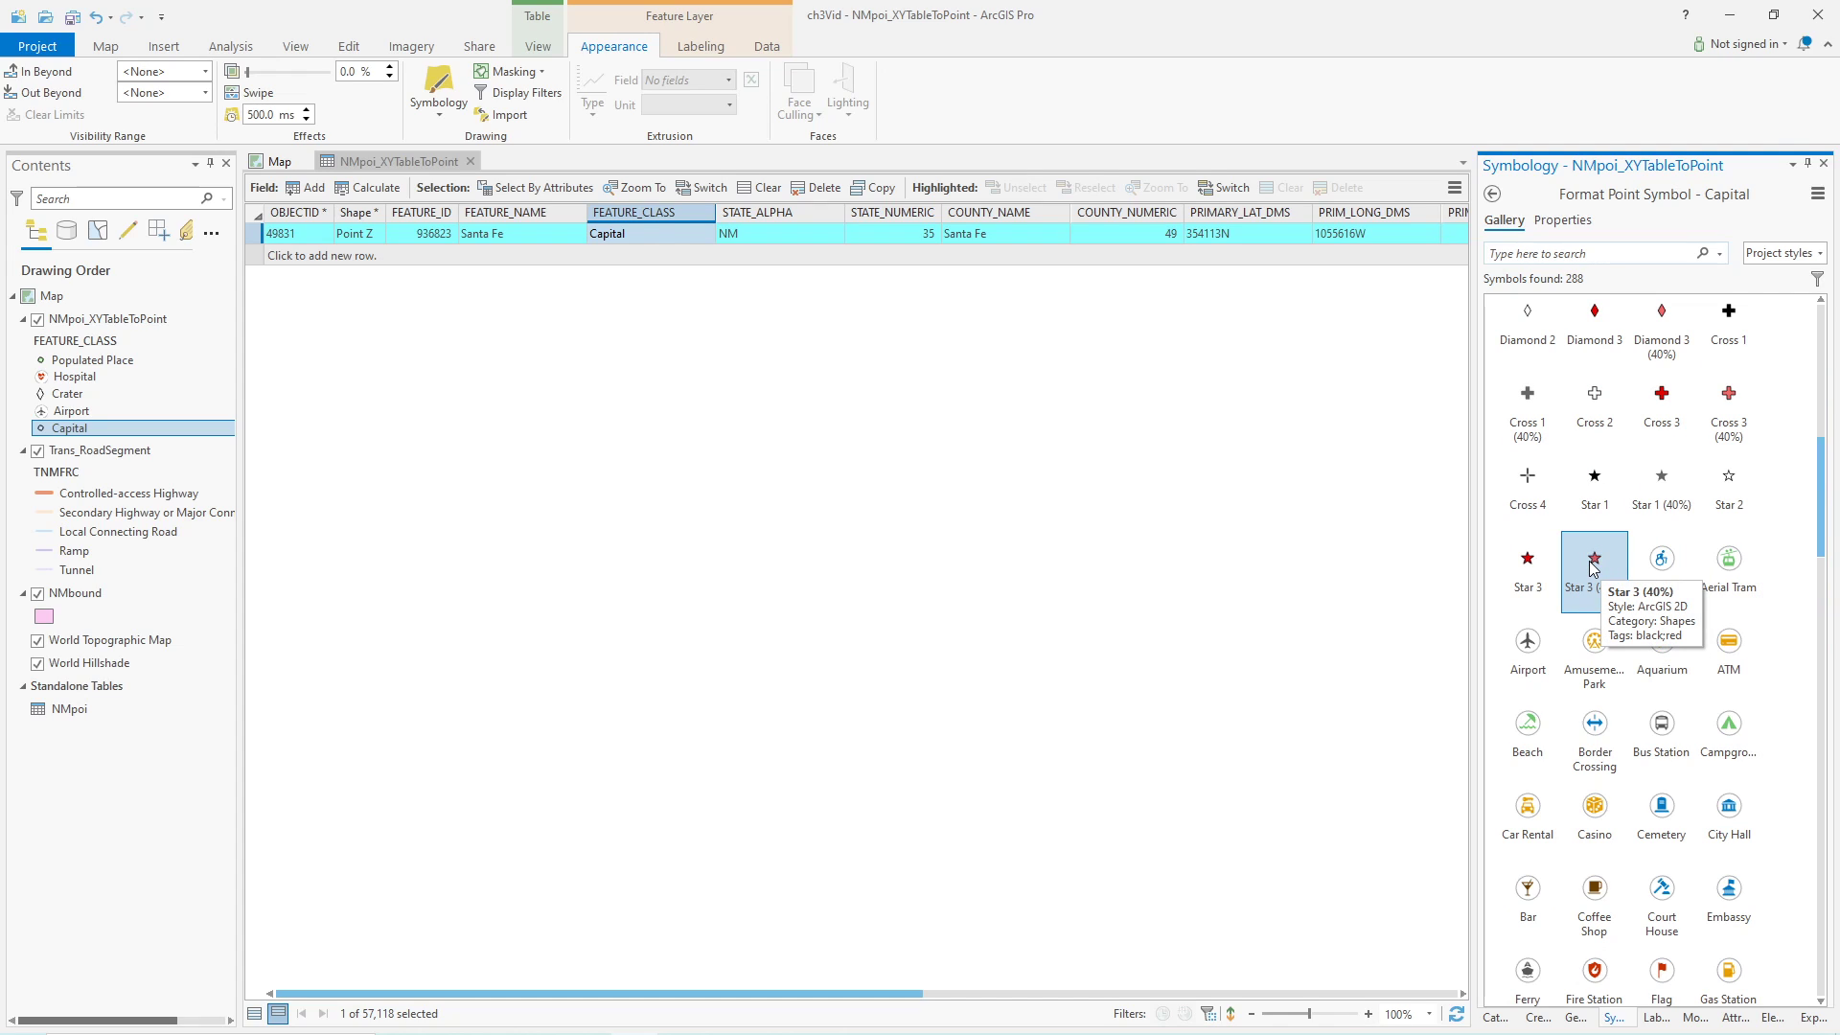
pyautogui.click(1728, 481)
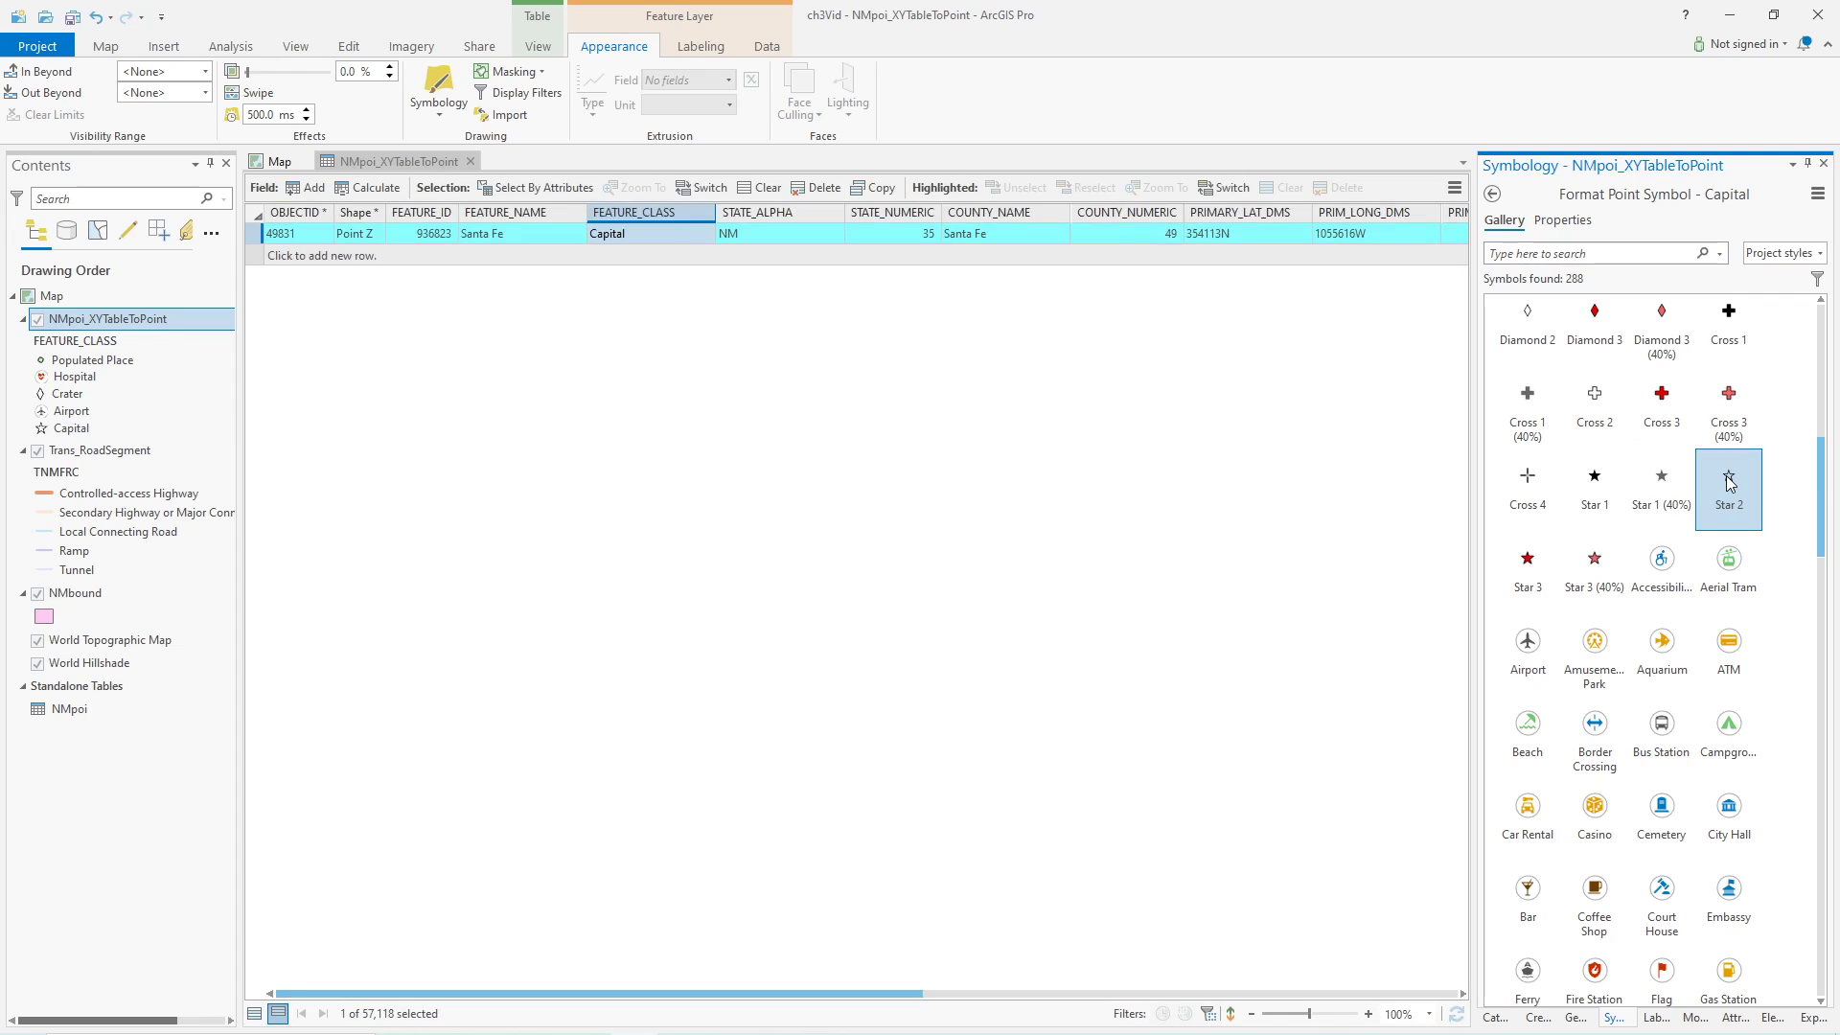
pyautogui.click(278, 163)
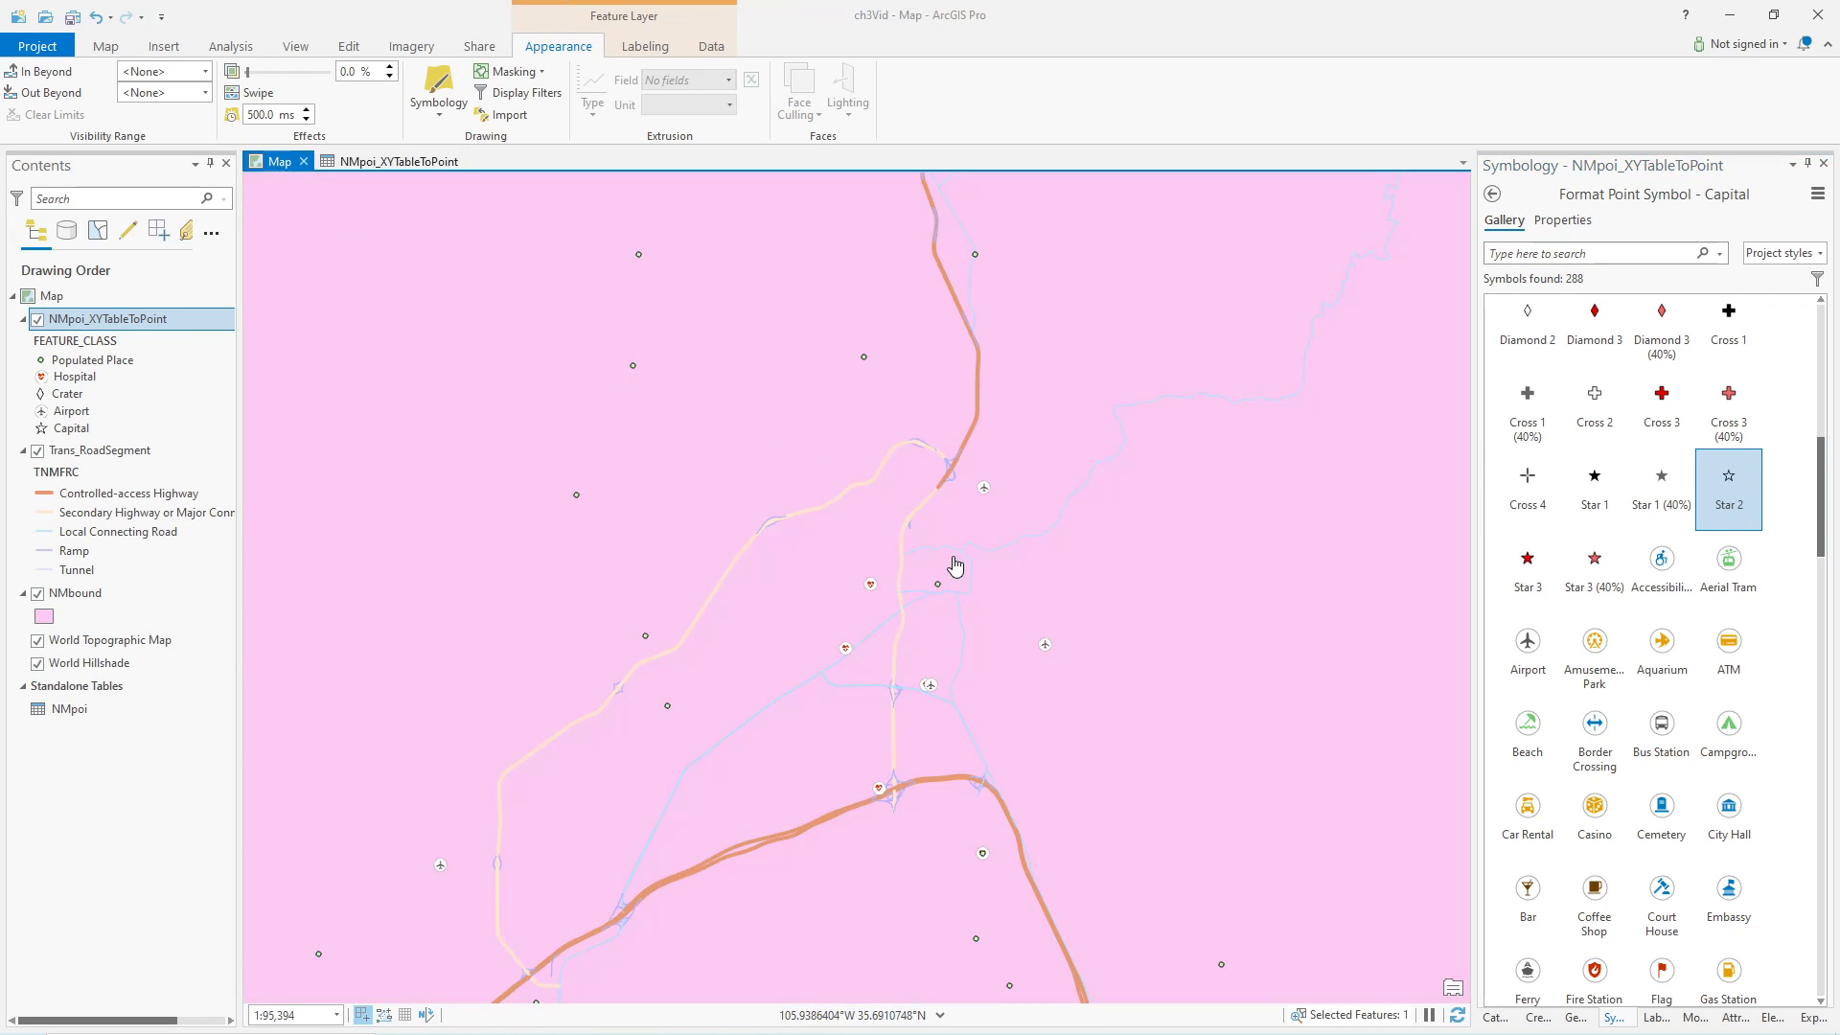
# - Set the Capital symbol's size to 15 pt, apply it, and return to the symbol gallery
pyautogui.click(1569, 221)
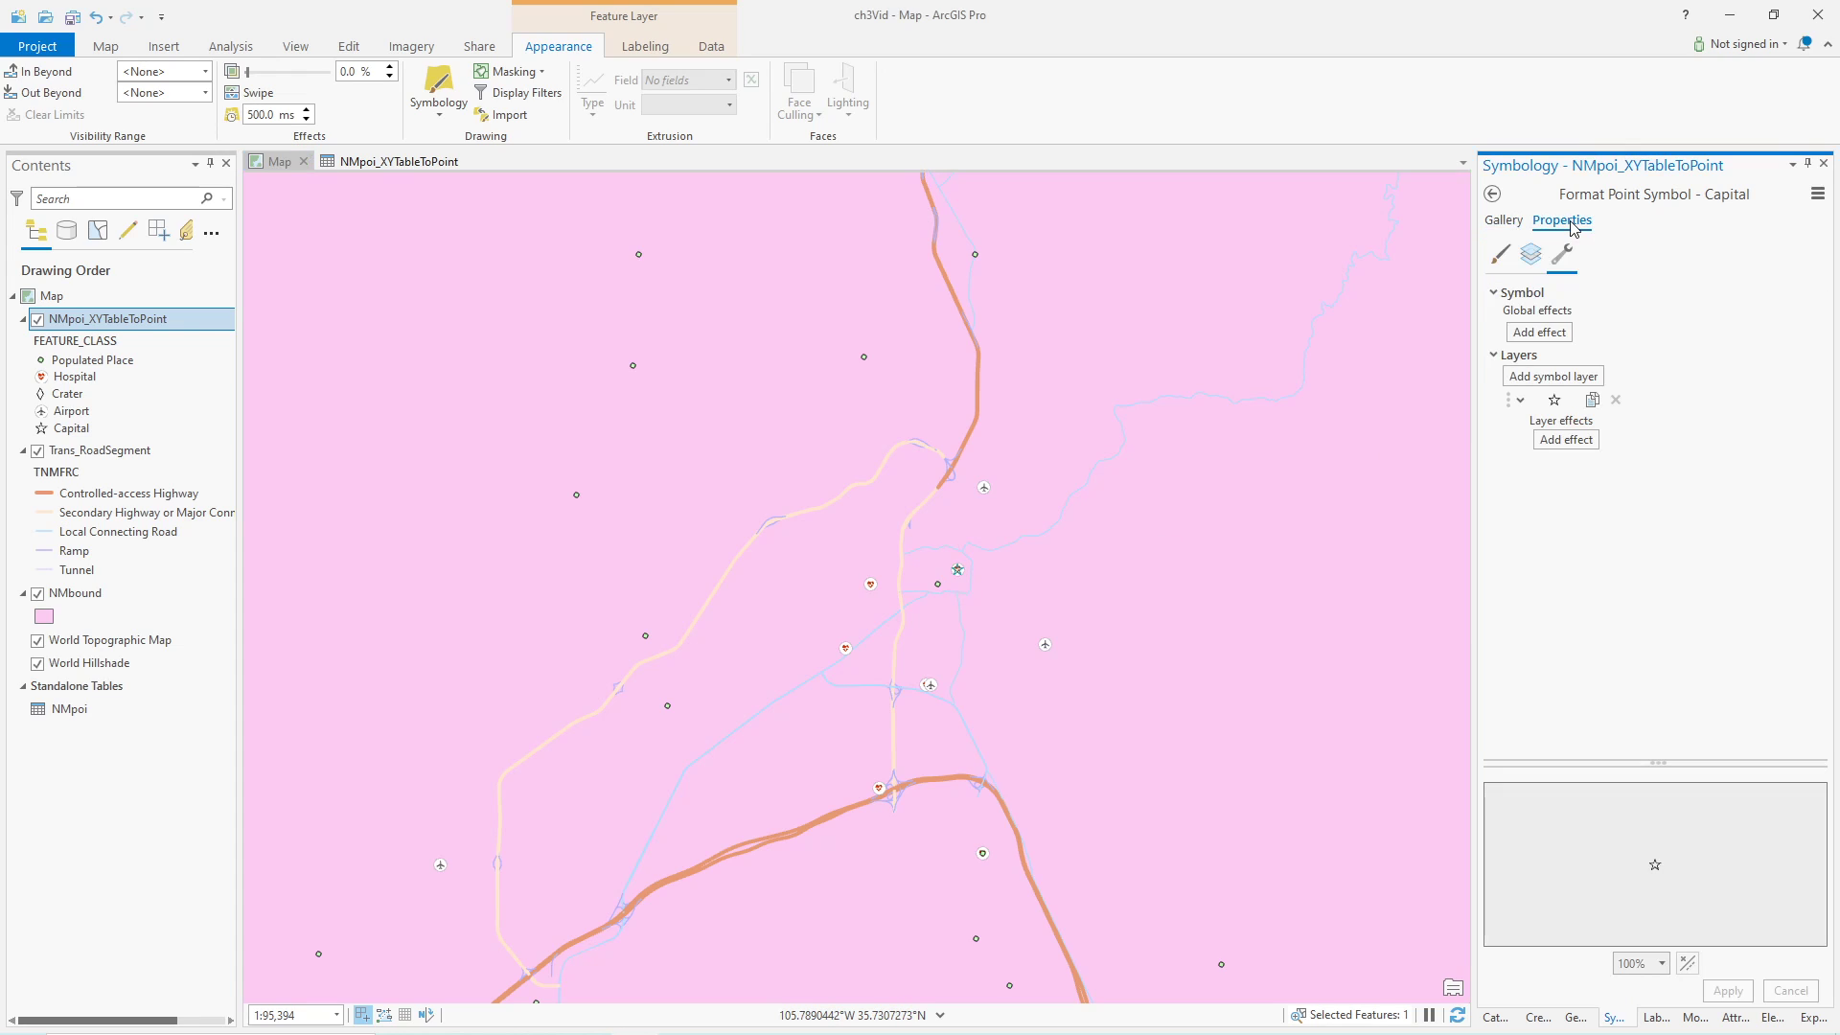
pyautogui.click(1531, 254)
pyautogui.click(1500, 254)
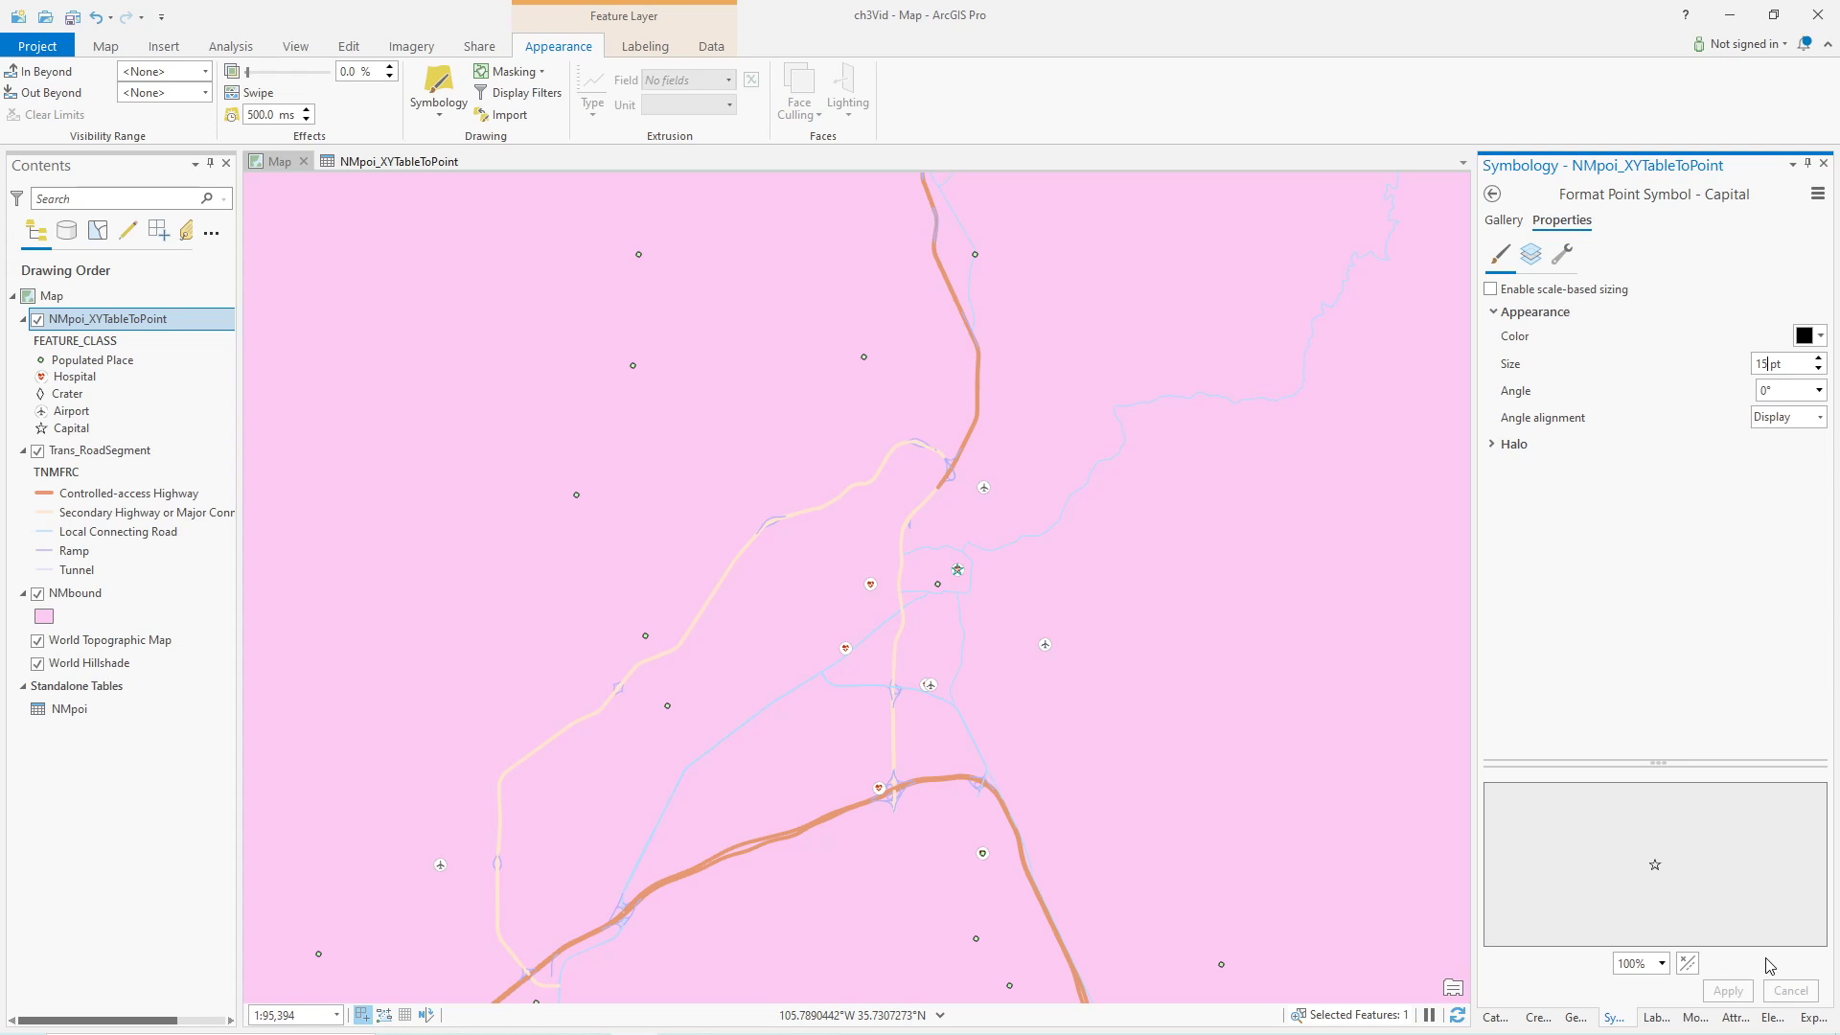
pyautogui.click(1731, 990)
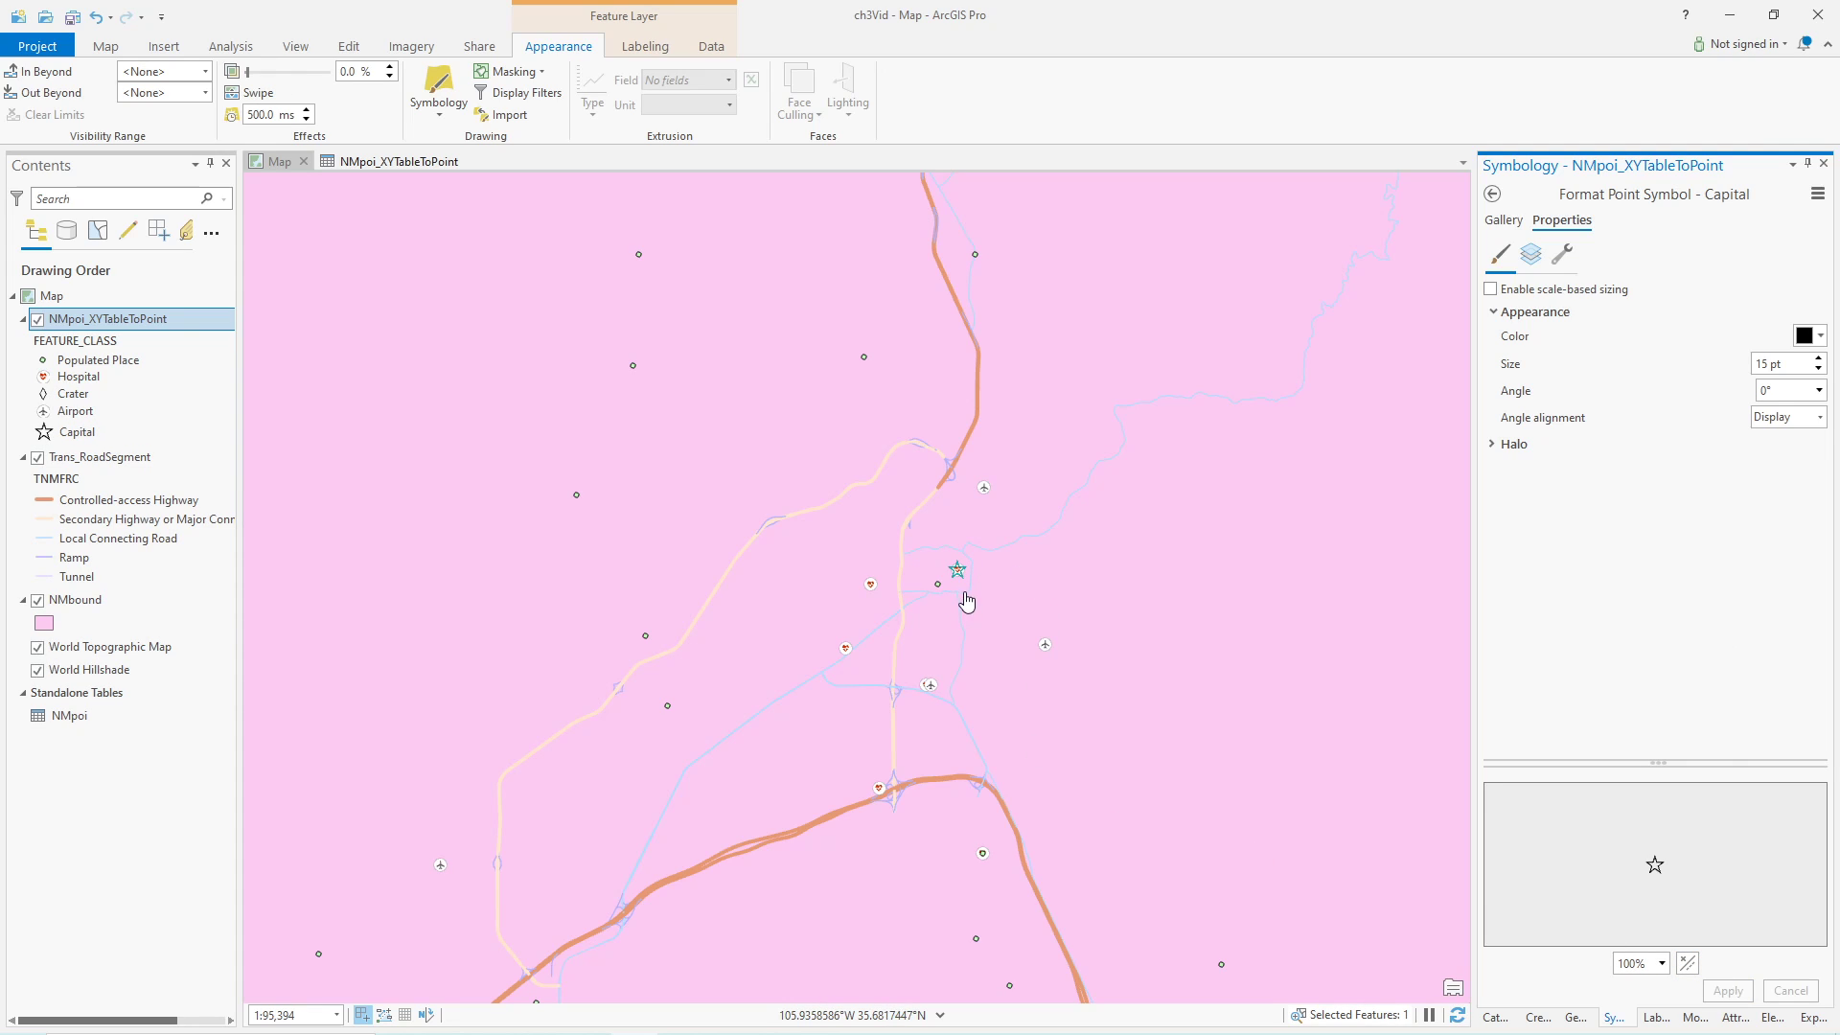
pyautogui.click(1505, 220)
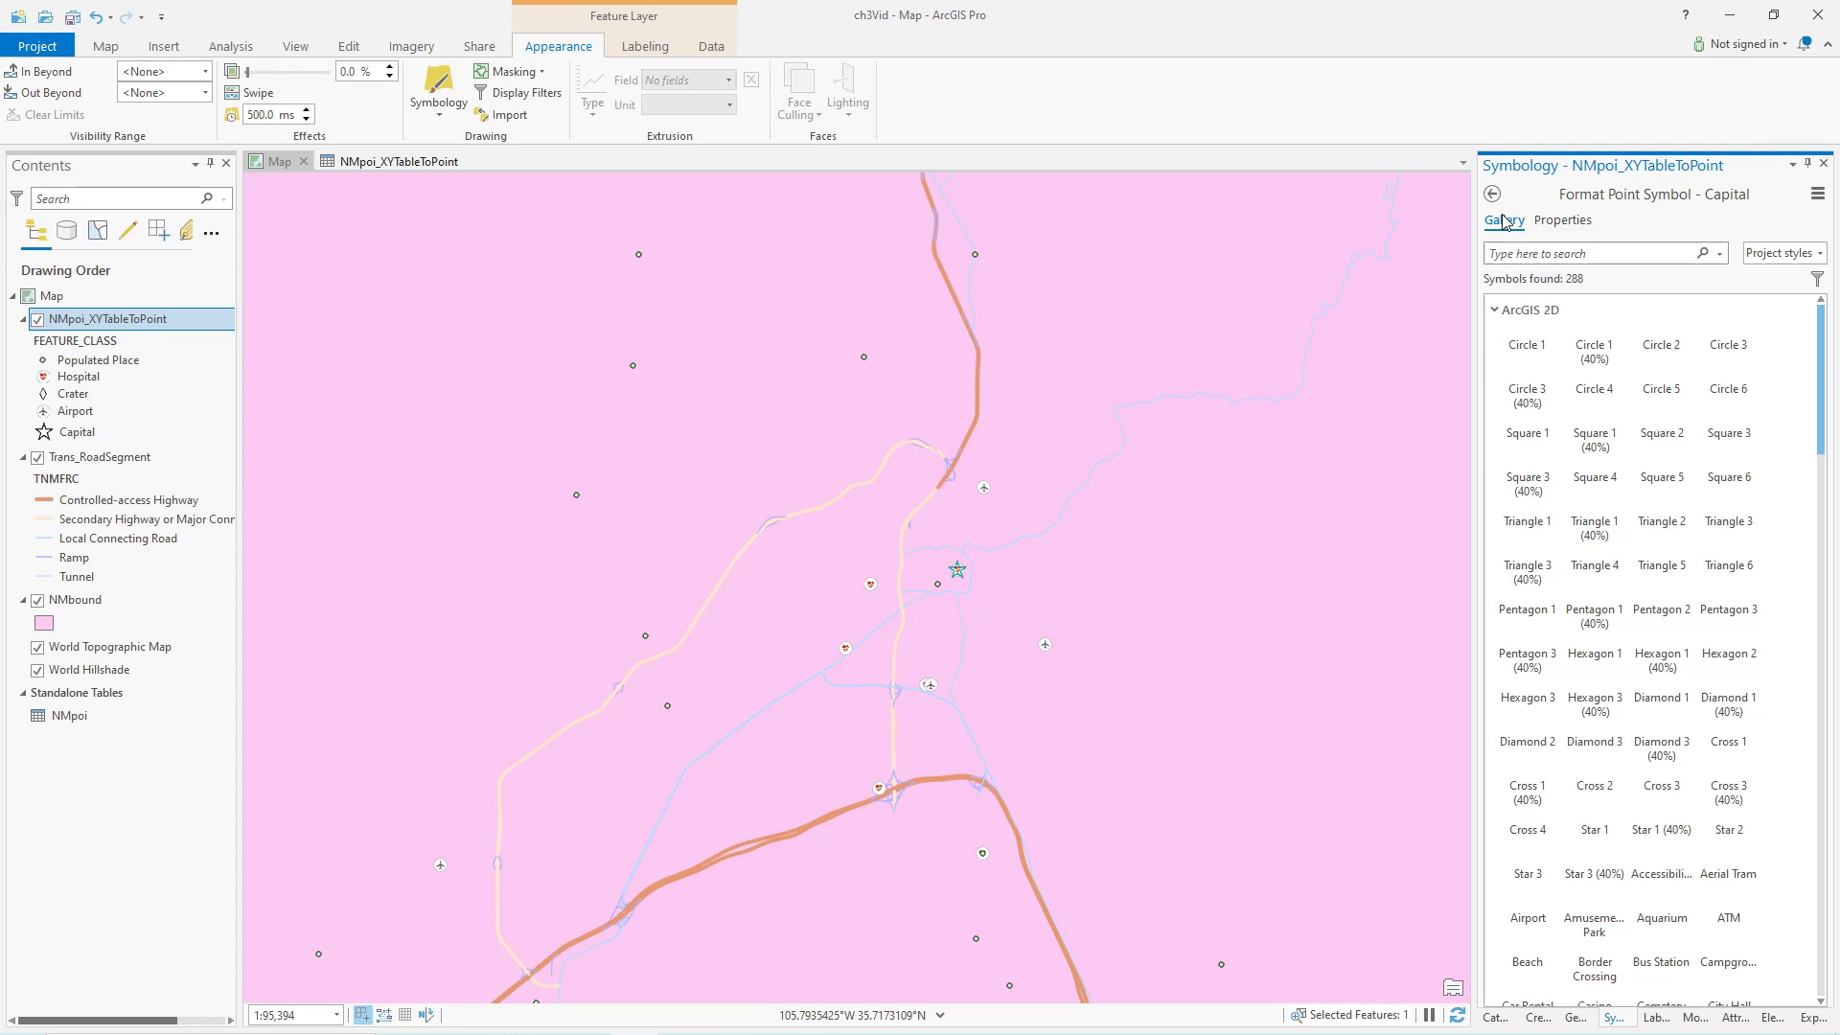
# - Browse the Capital symbol gallery's star symbols, search it for "captial", and clear the search
pyautogui.scroll(-5, 1725, 596)
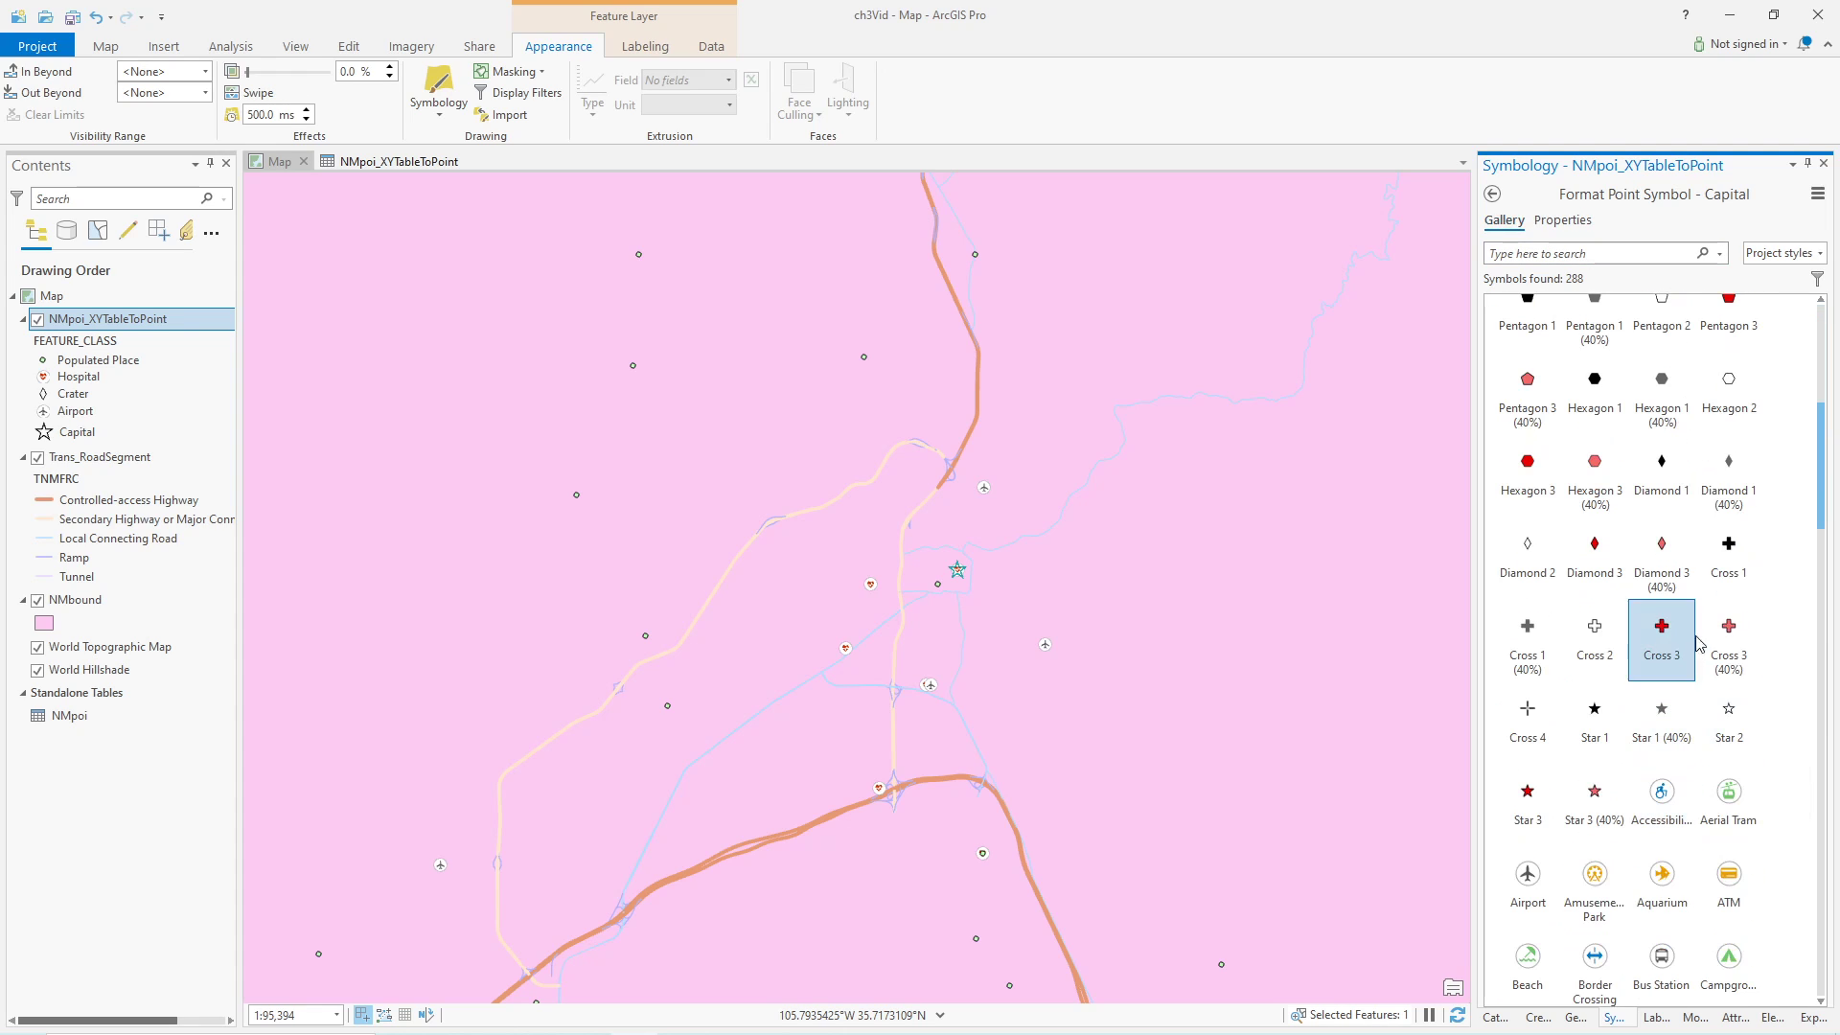
pyautogui.scroll(-3, 1645, 566)
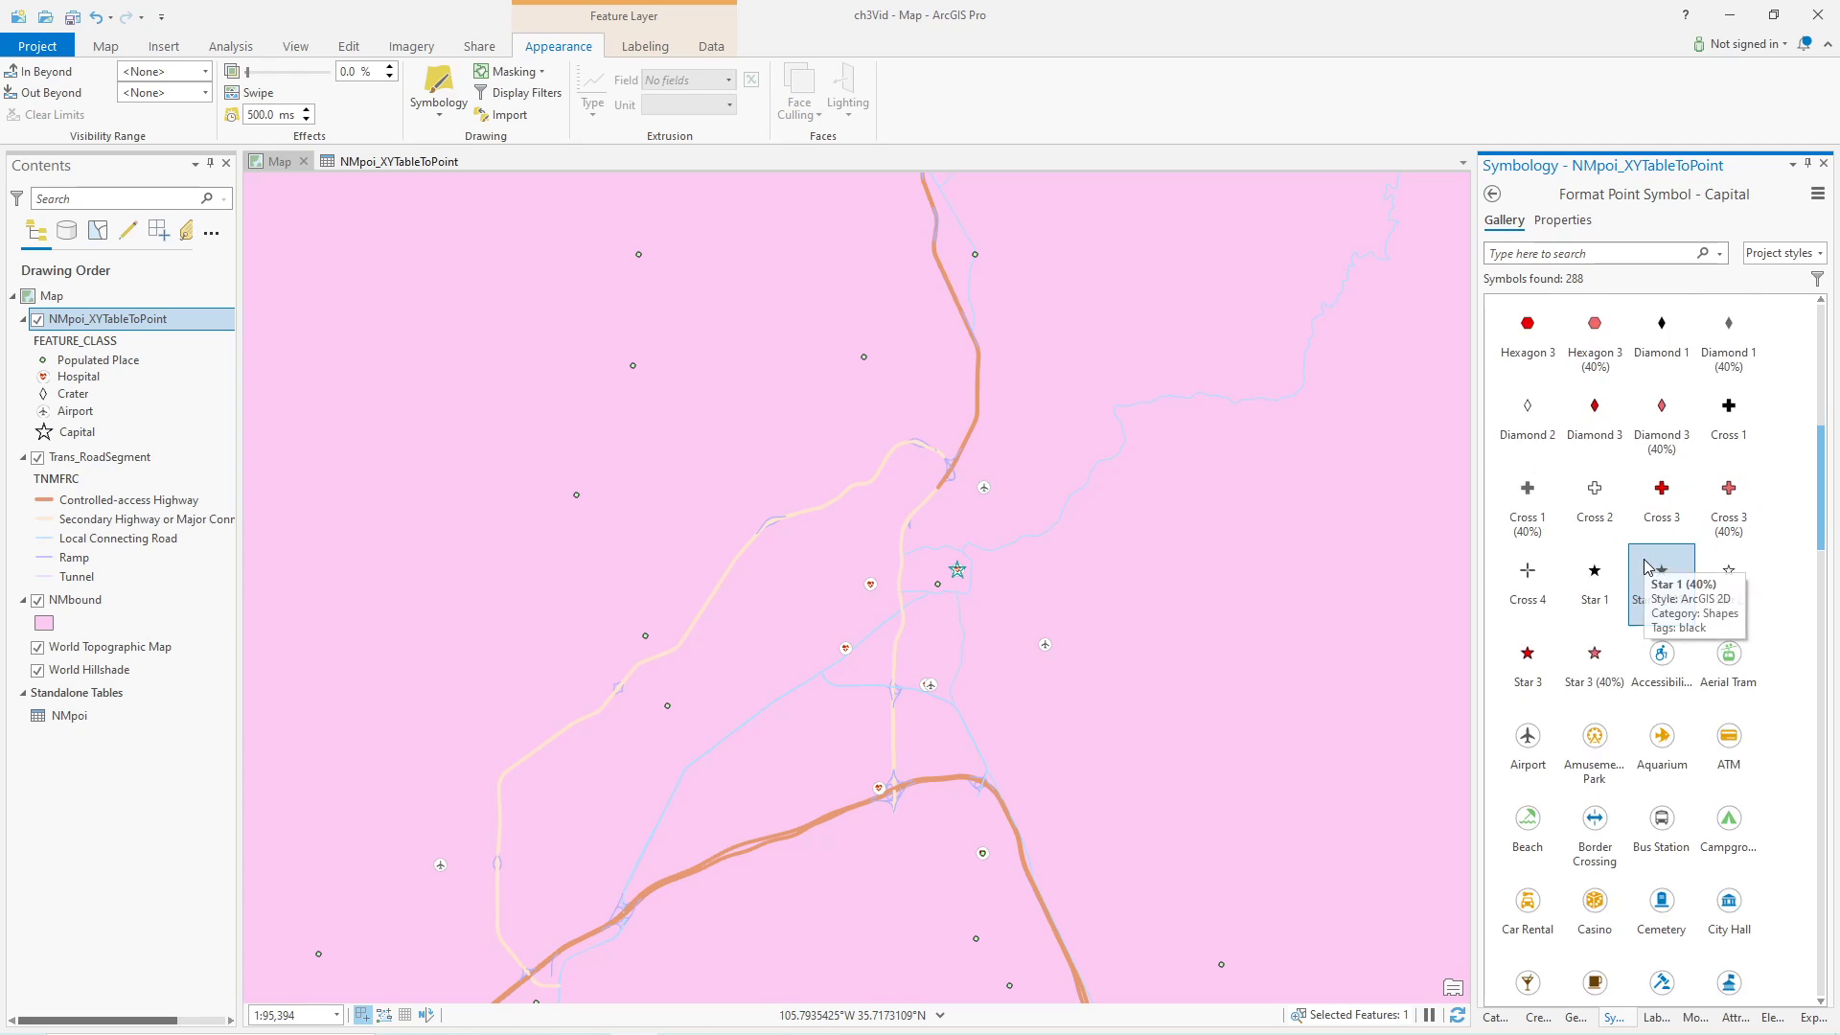
pyautogui.scroll(1, 1619, 422)
pyautogui.click(1561, 252)
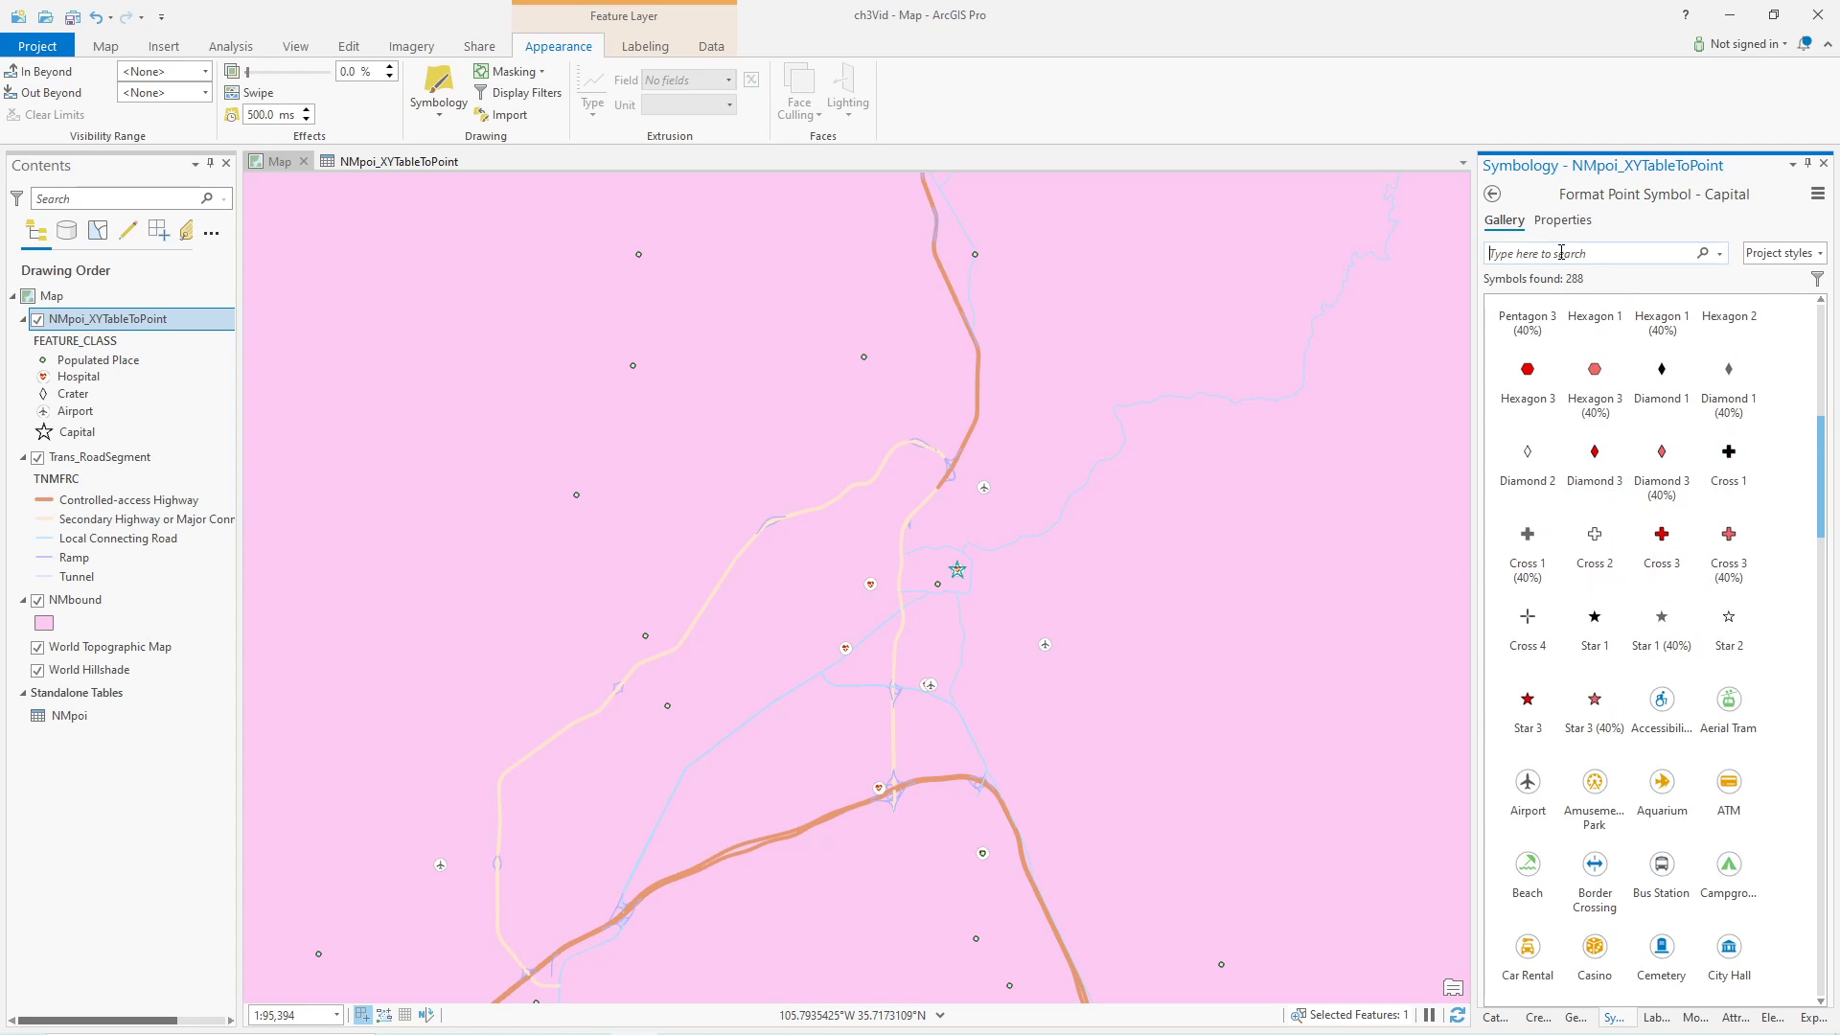
pyautogui.write('captial')
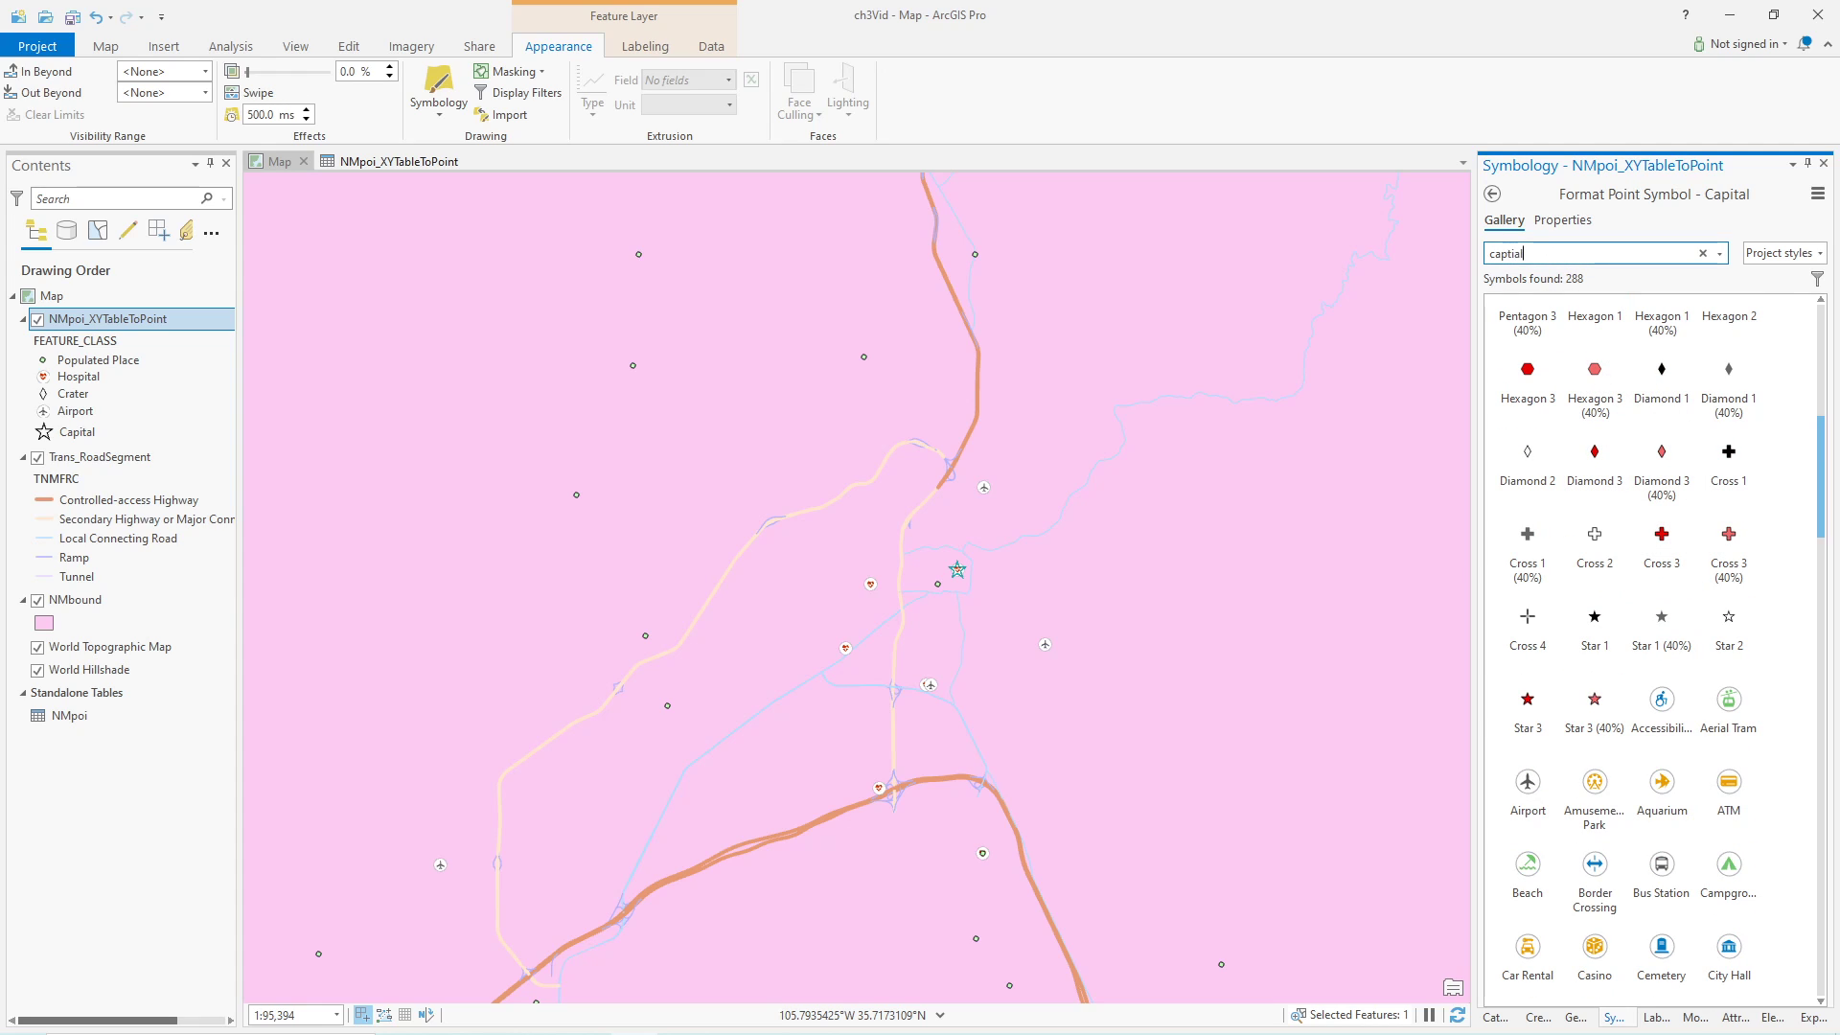
pyautogui.press('Return')
pyautogui.hotkey('ctrl', 'a')
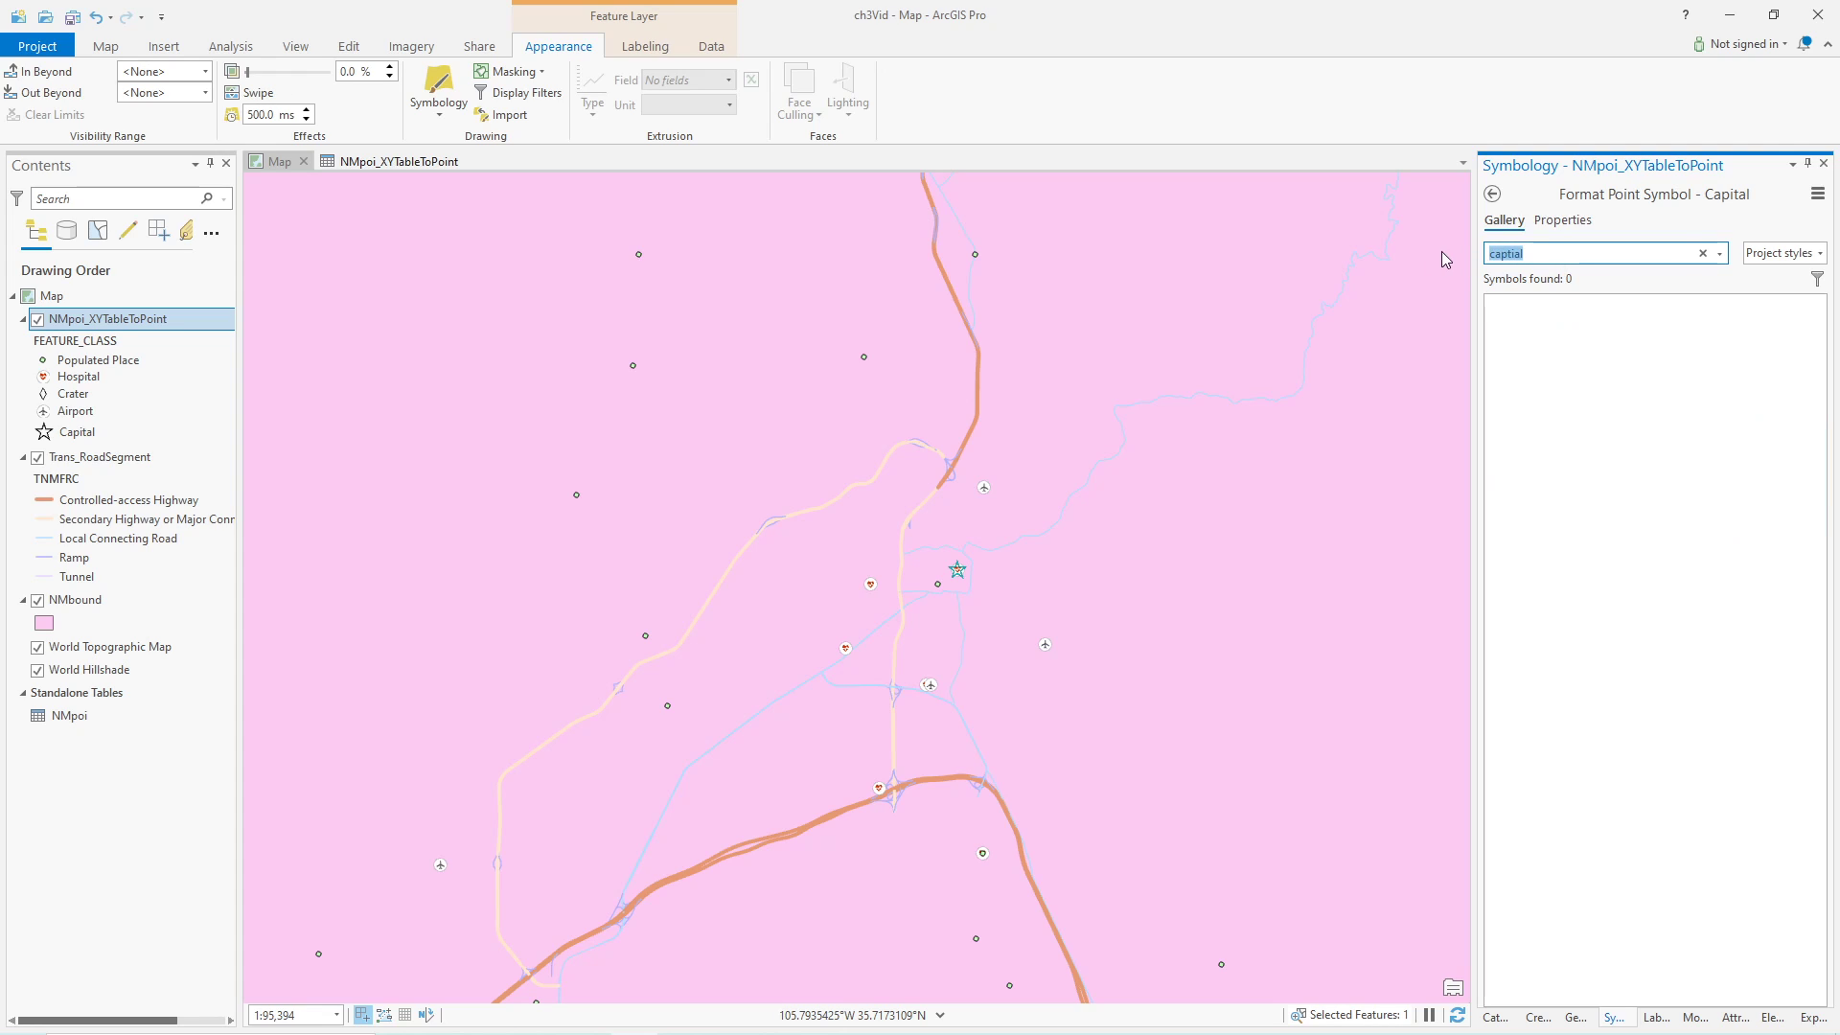
pyautogui.press('BackSpace')
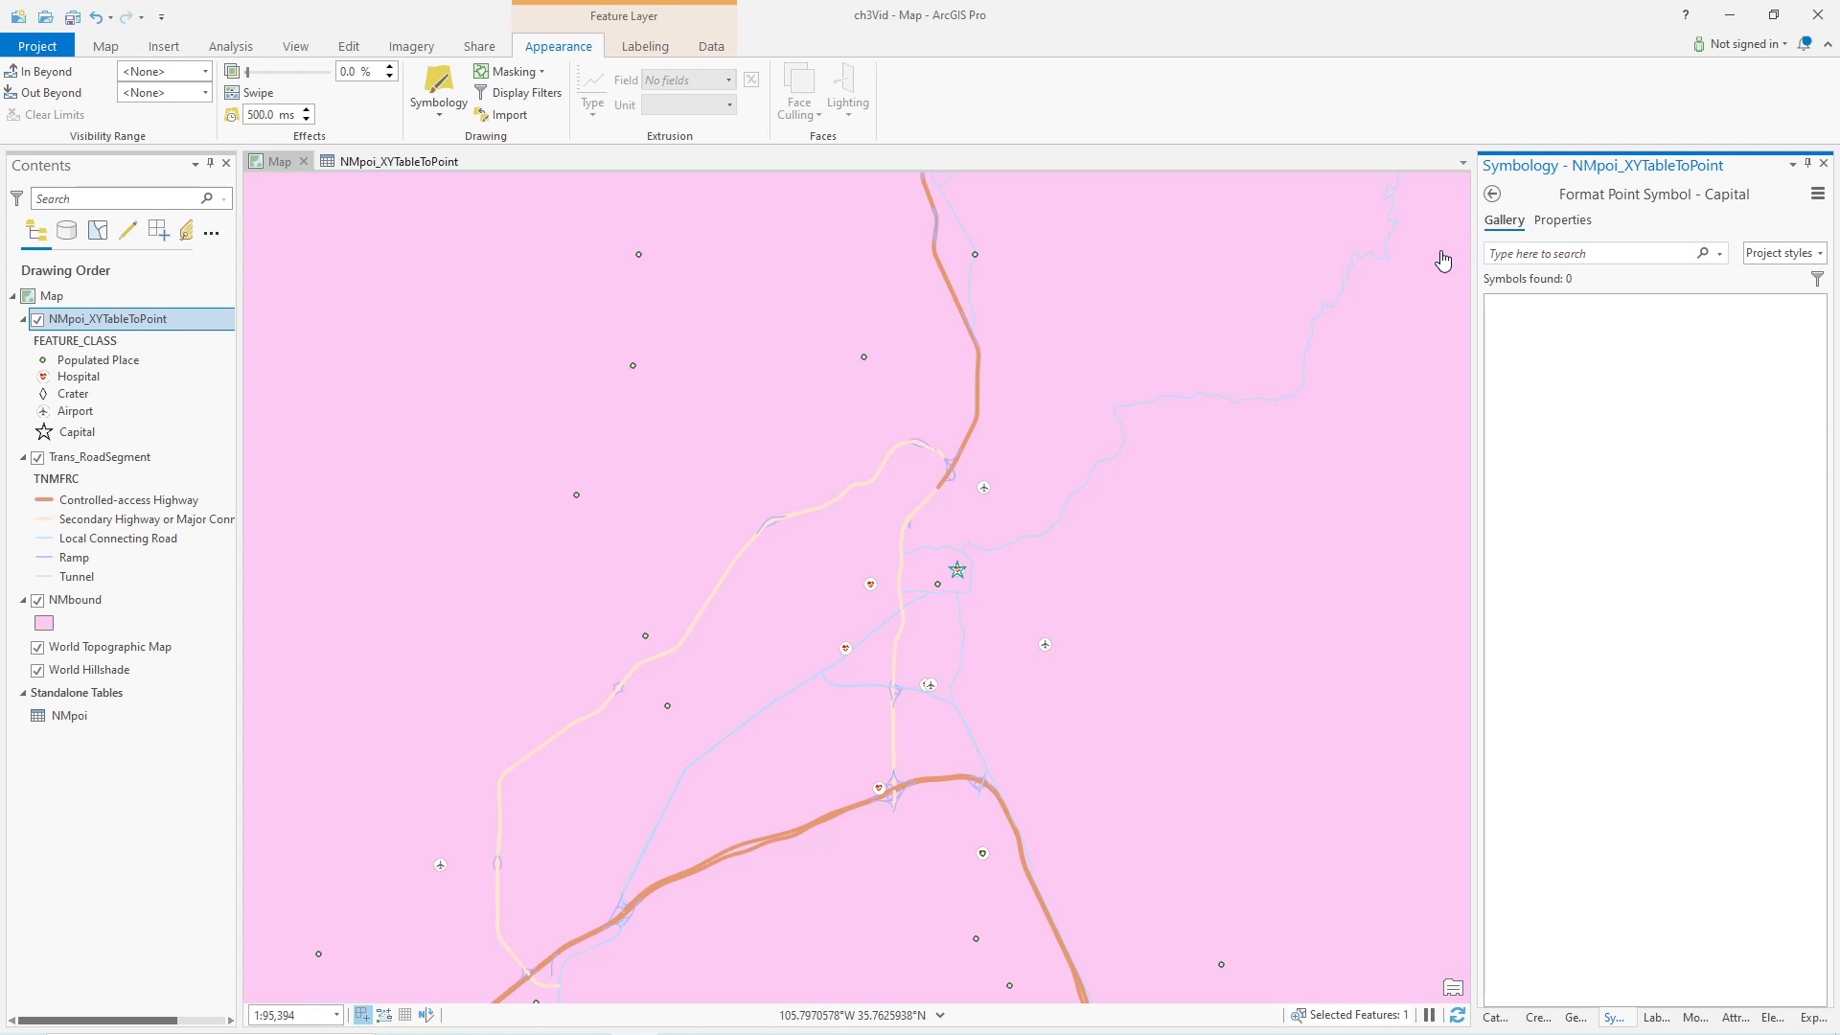
pyautogui.press('Return')
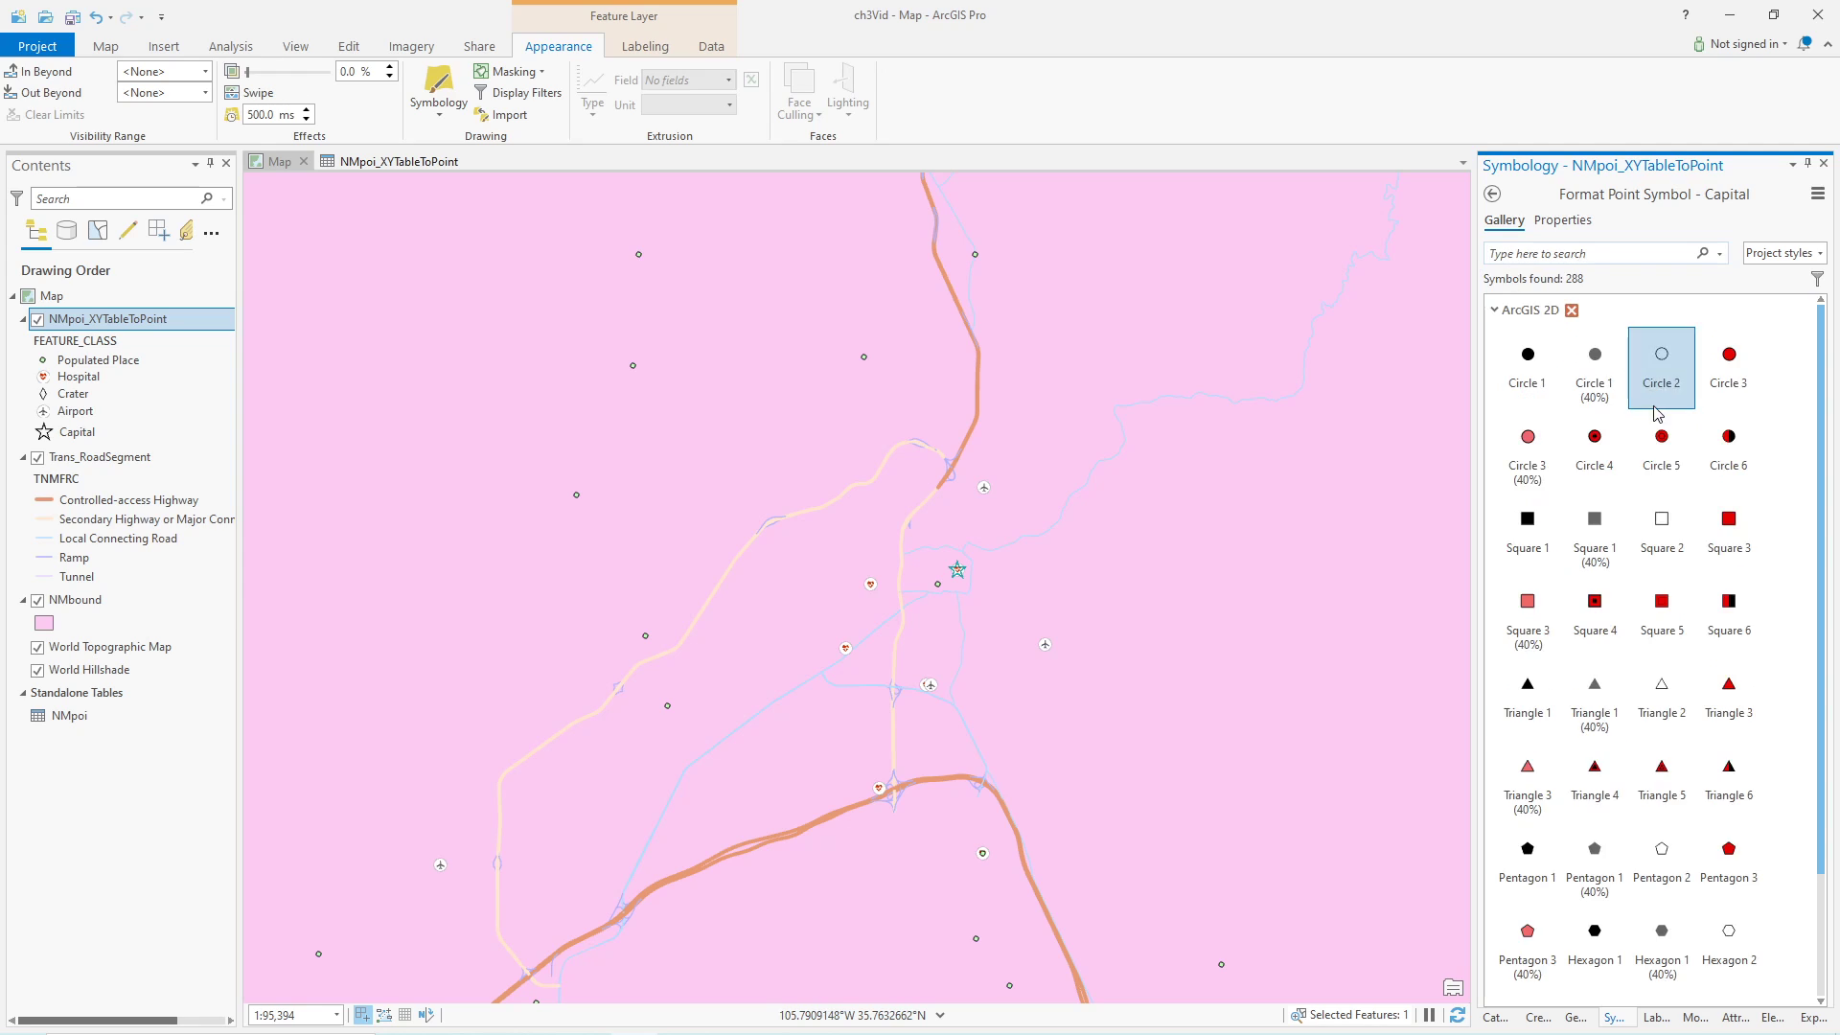
# - Assign the Star 1 symbol to the Capital class and apply a size of 20 pt
pyautogui.moveTo(1823, 467); pyautogui.dragTo(1792, 696)
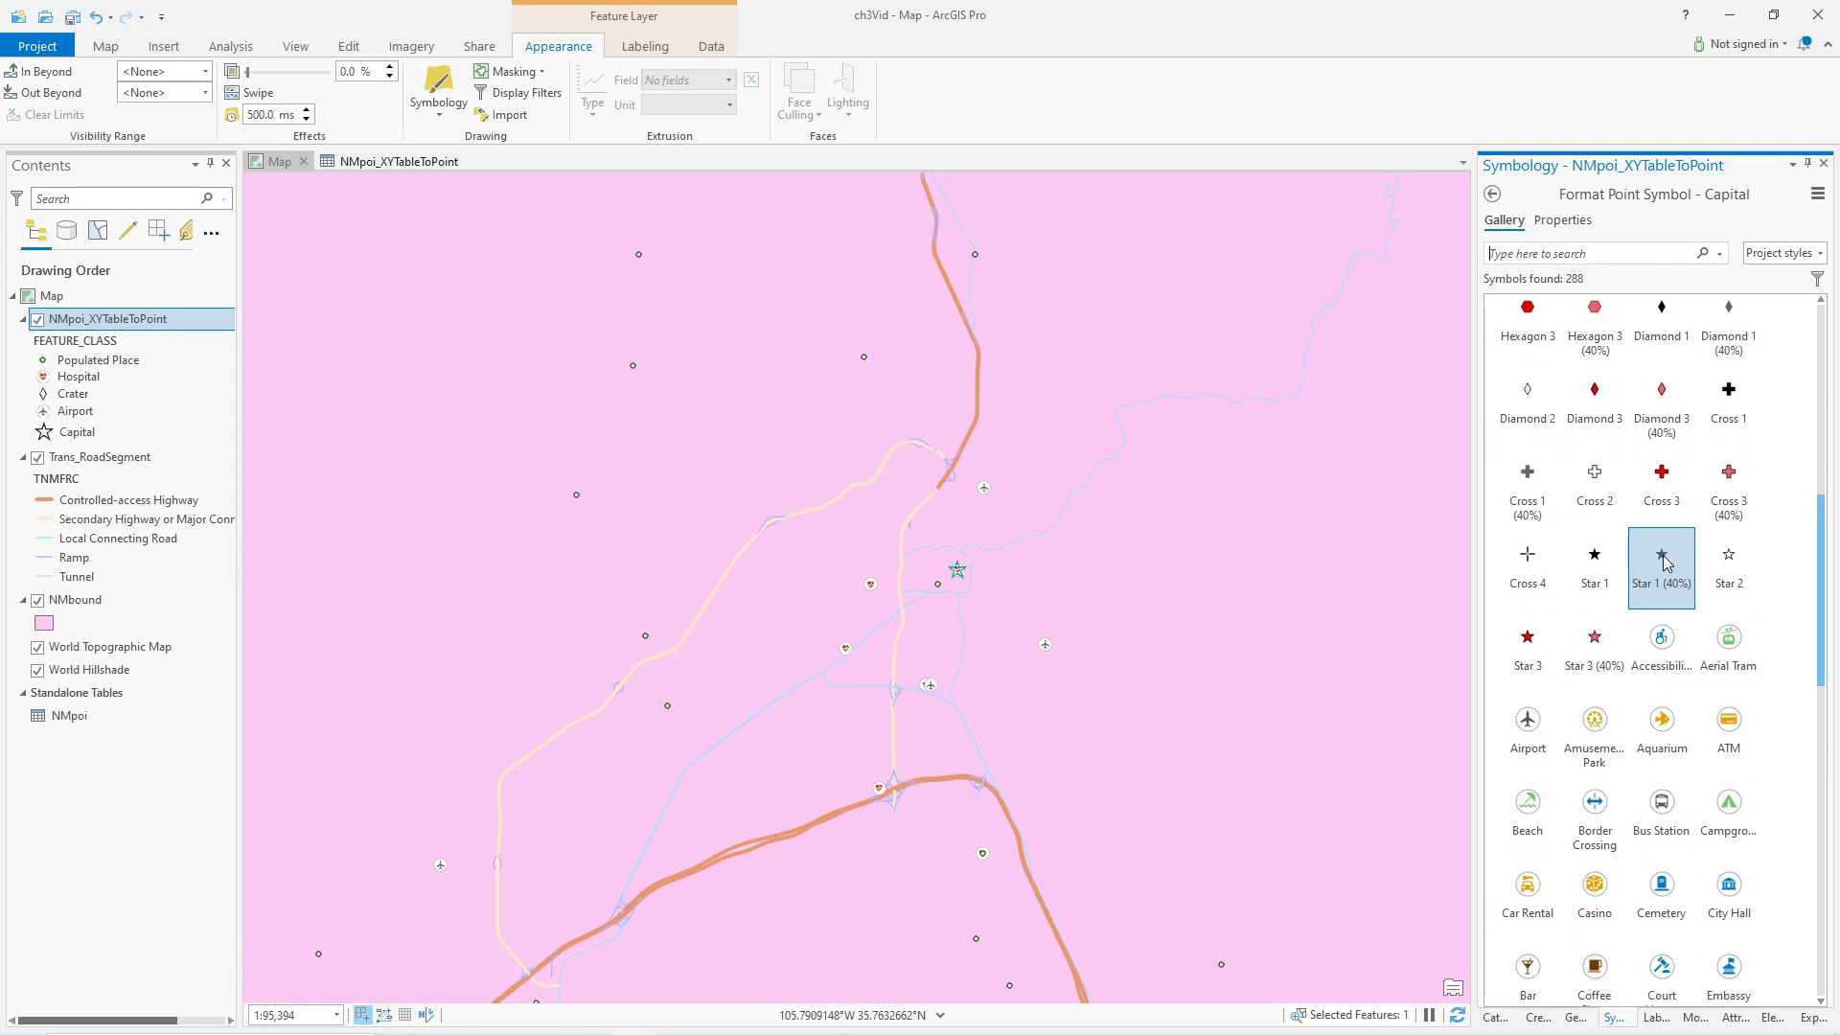
pyautogui.click(1595, 556)
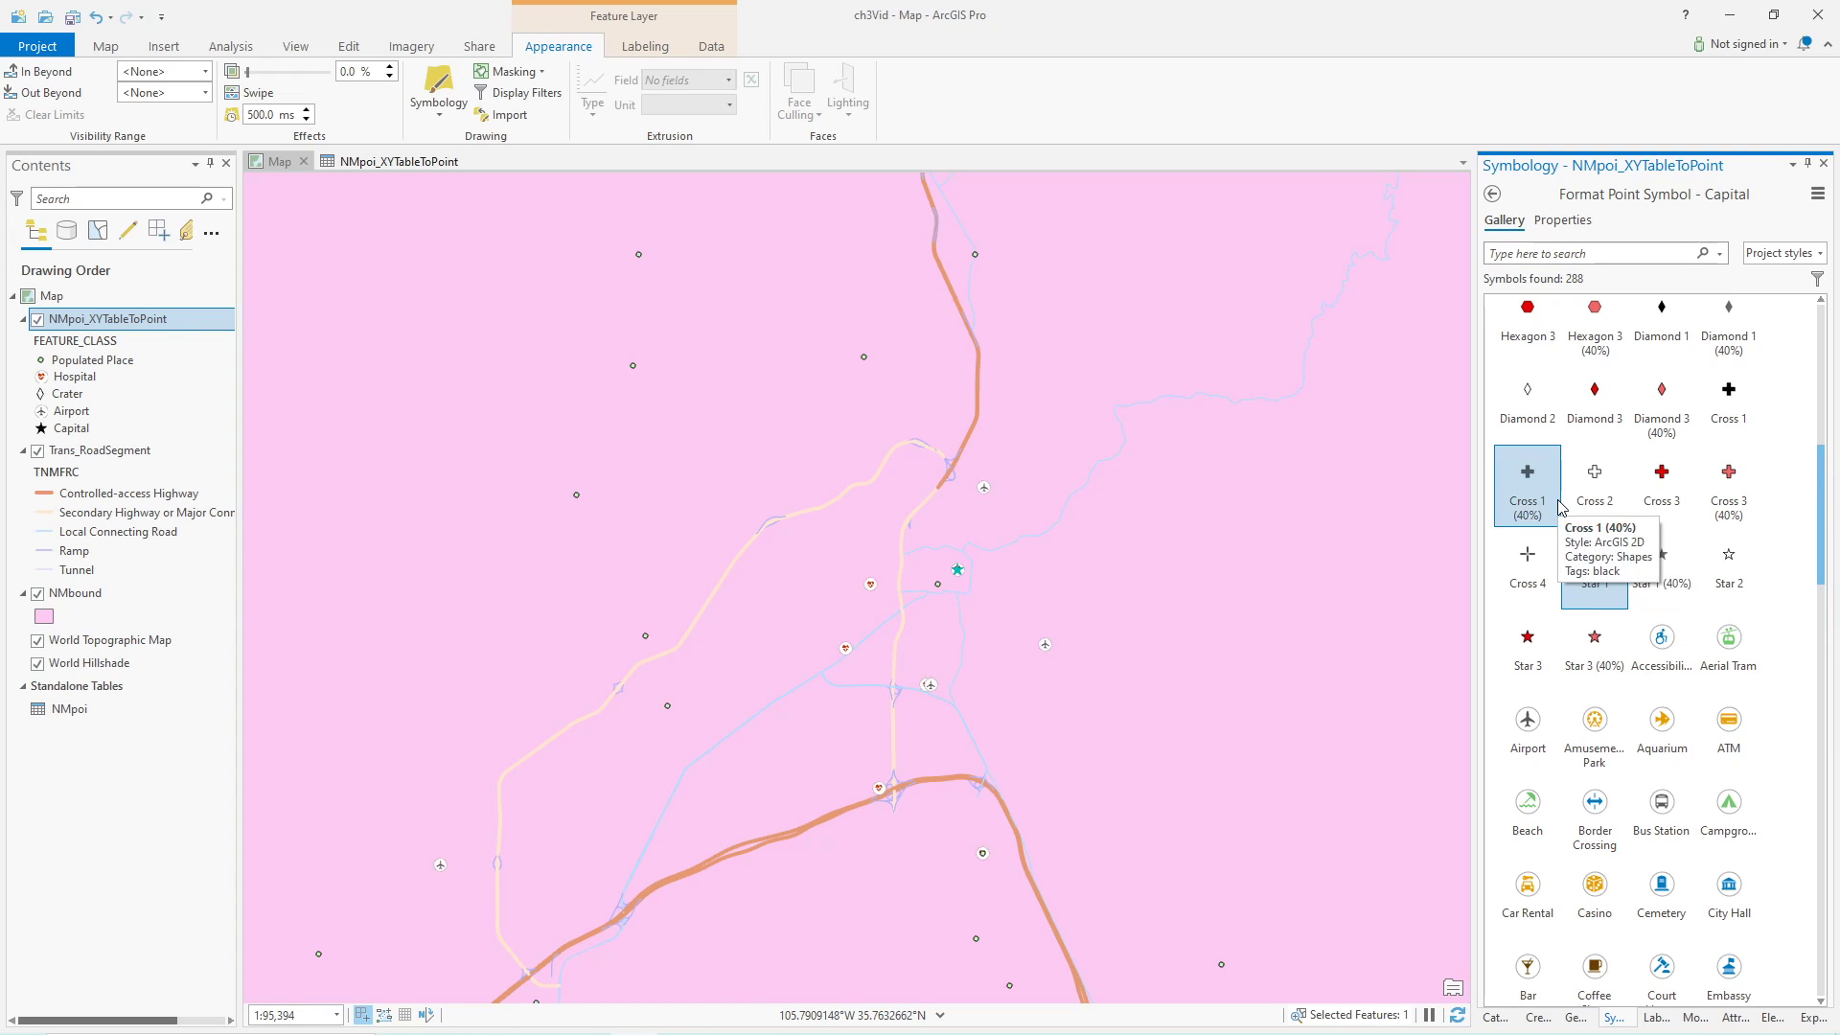
pyautogui.click(1563, 222)
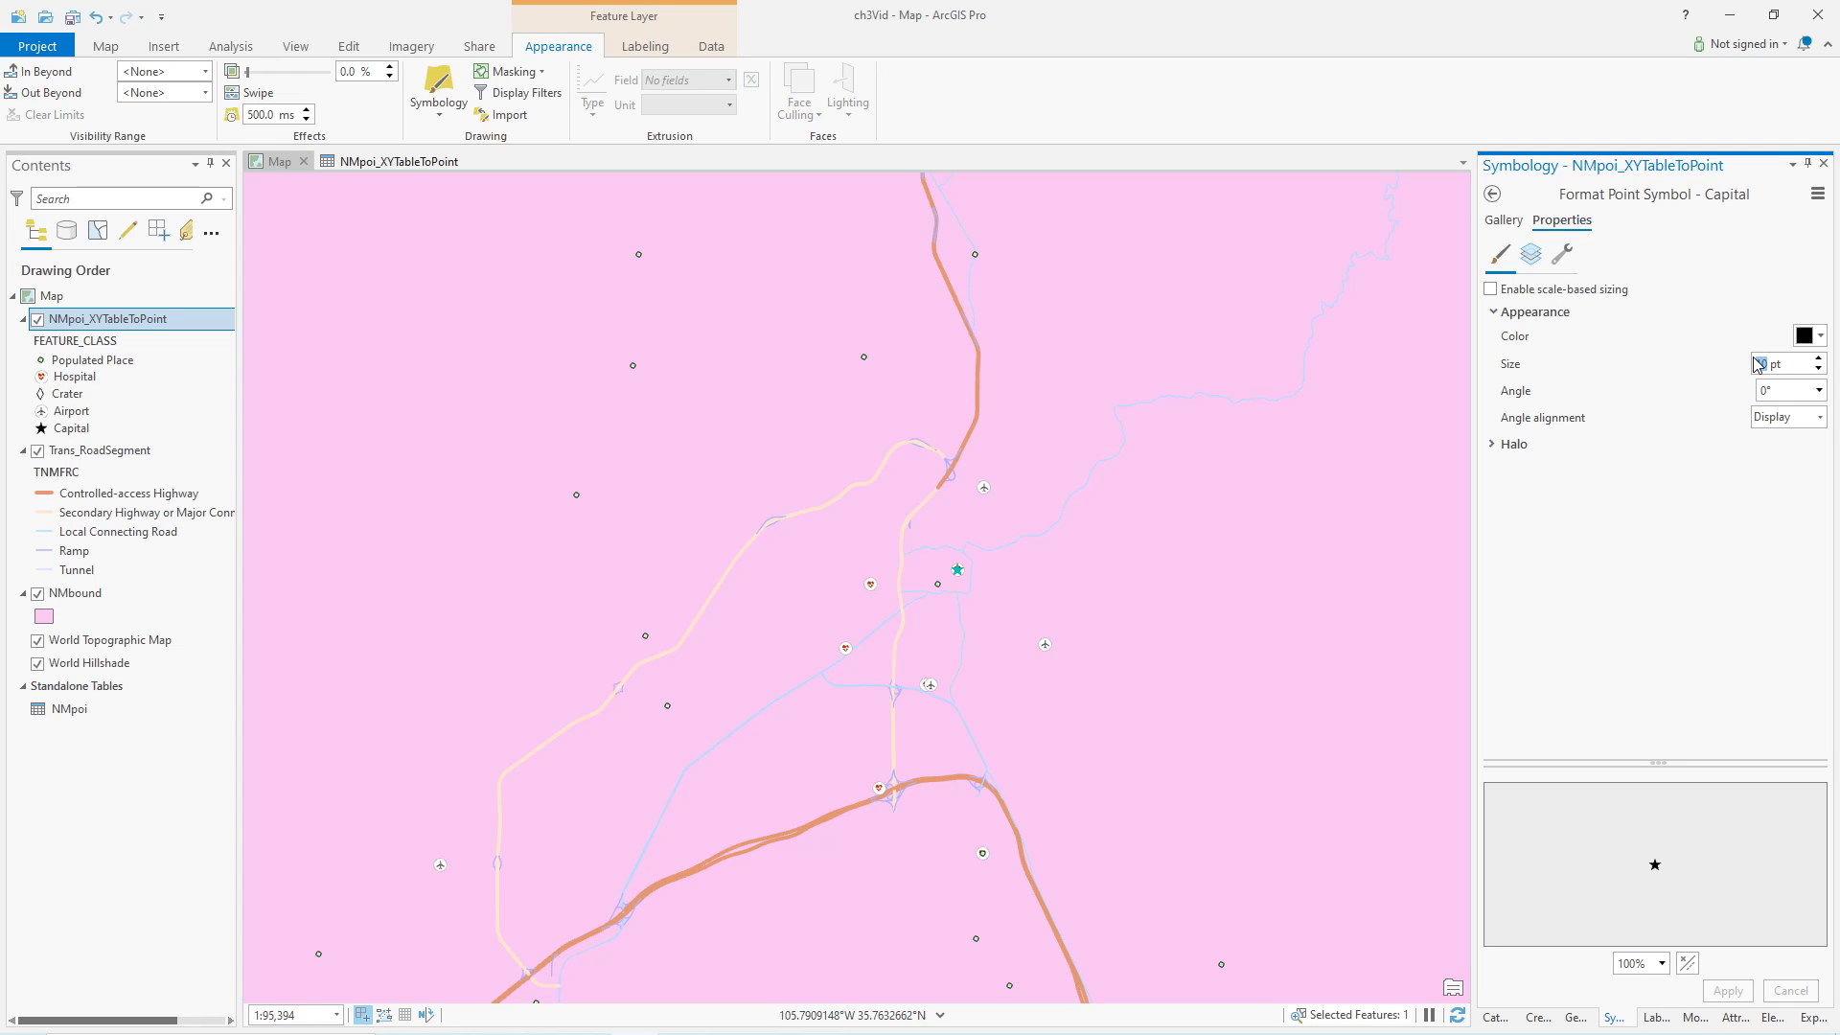
pyautogui.write('20')
pyautogui.press('Tab')
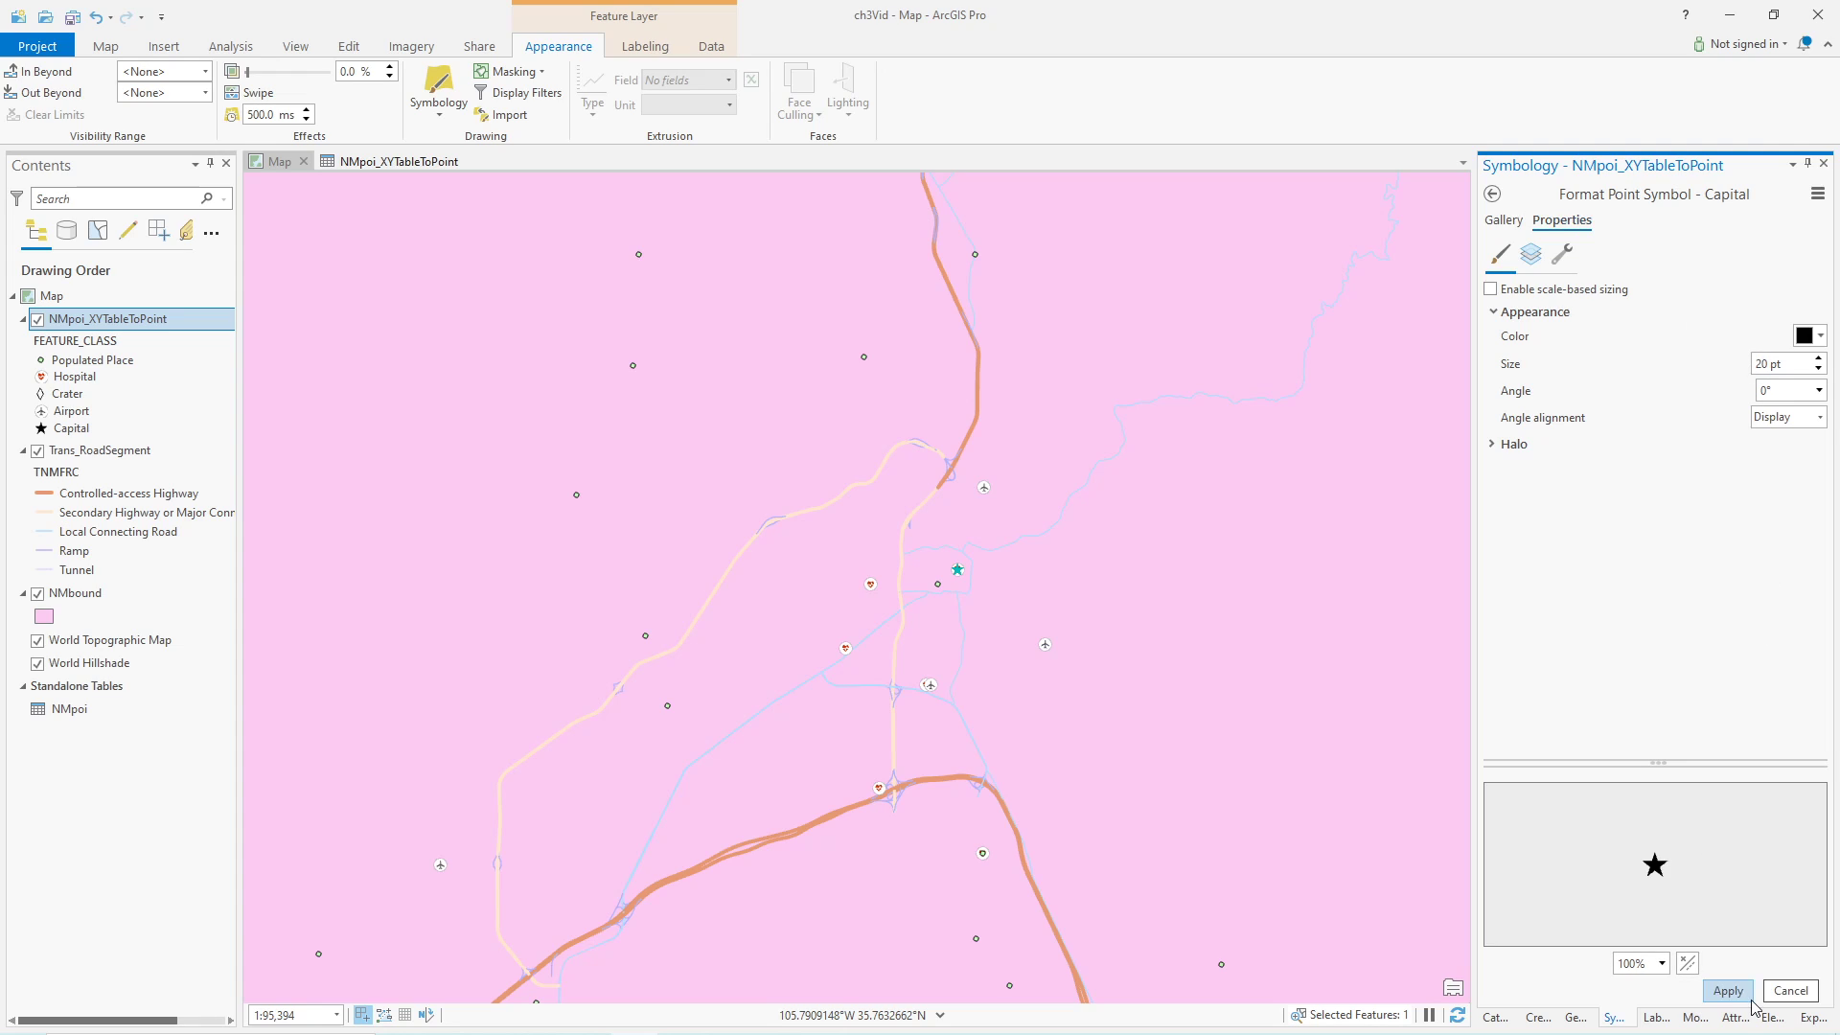
pyautogui.click(1725, 992)
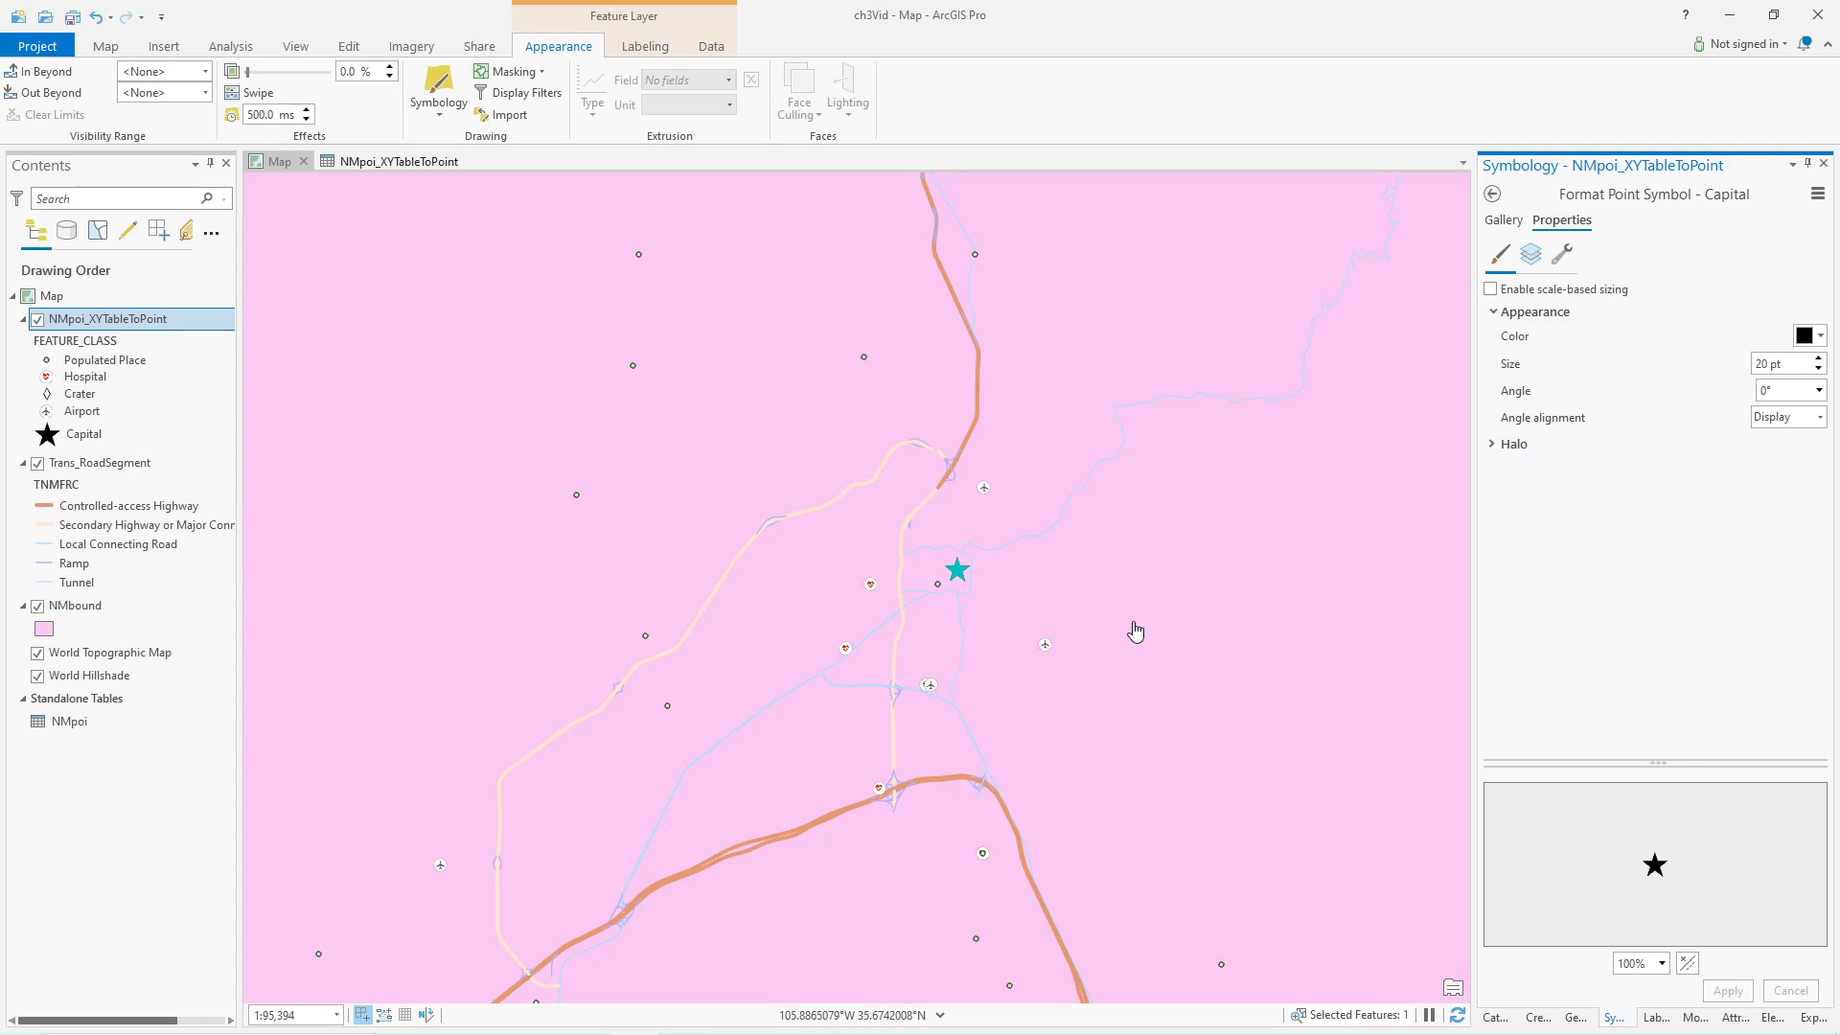
# - Examine the Capital star against the surrounding points at local, regional and statewide map scales
pyautogui.scroll(-3, 1135, 624)
pyautogui.scroll(3, 1232, 637)
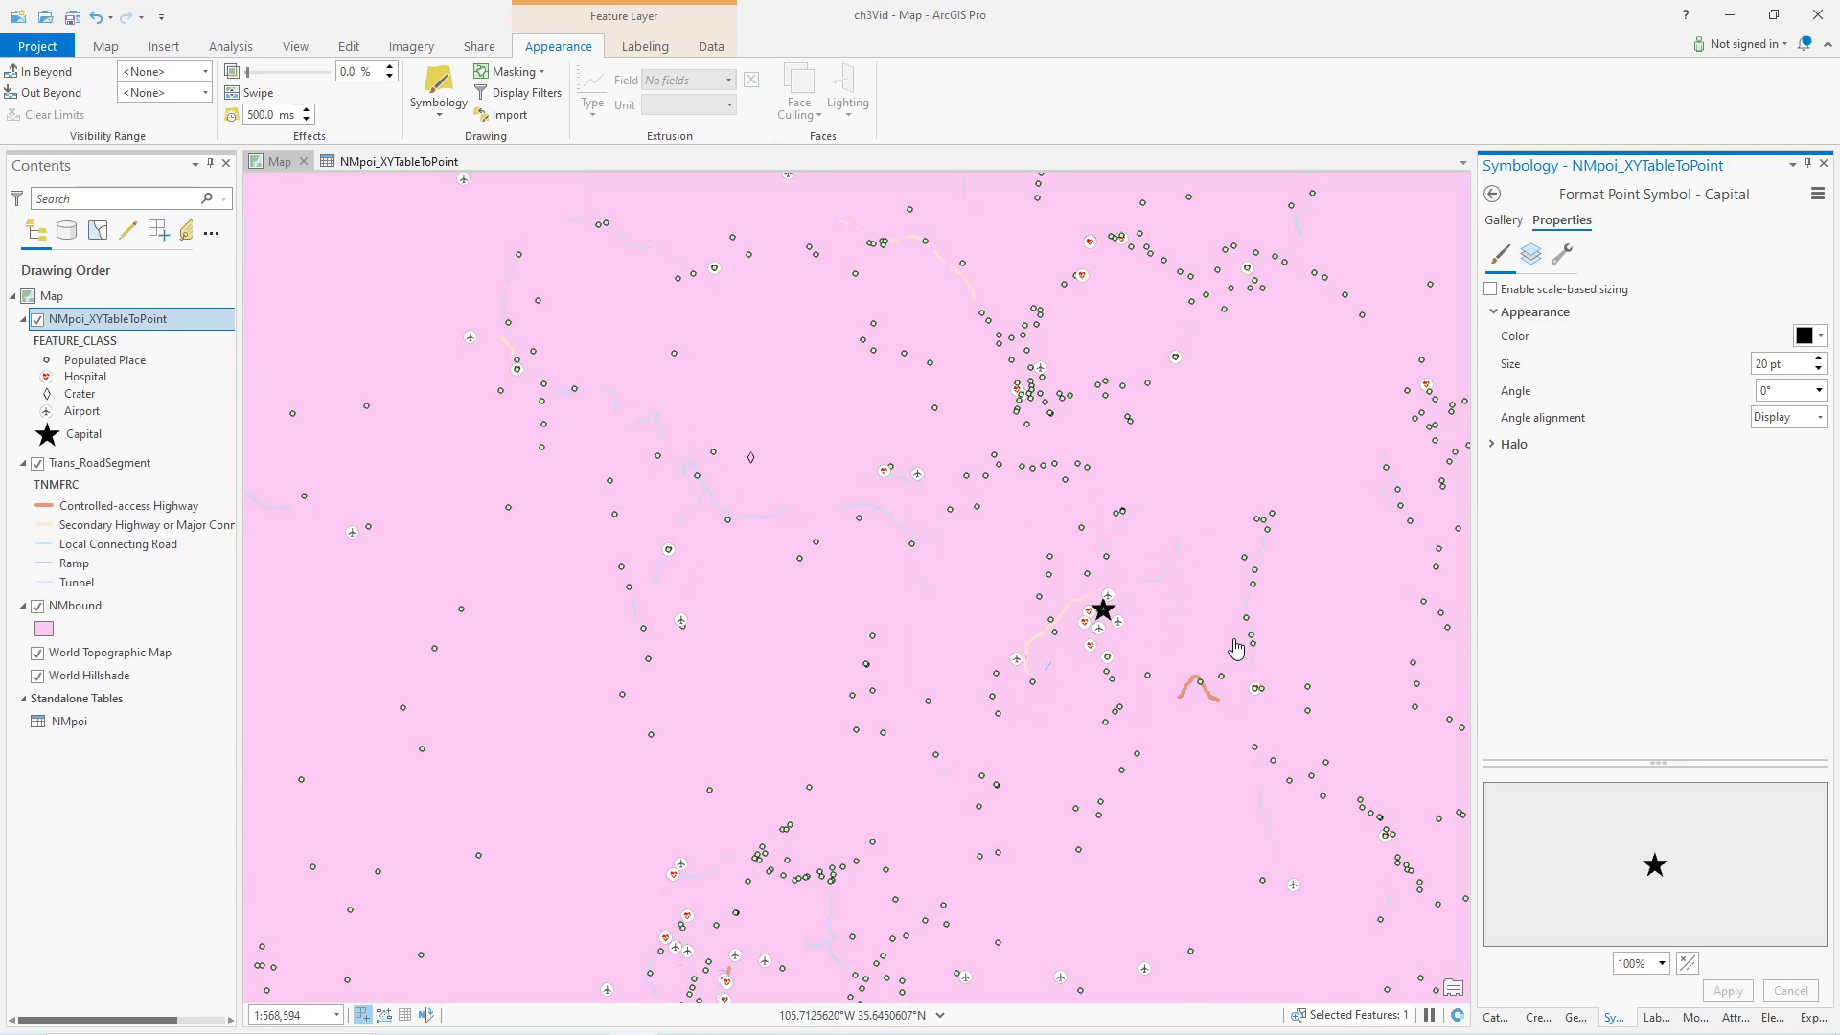
pyautogui.scroll(-2, 1236, 649)
pyautogui.scroll(1, 1233, 645)
pyautogui.scroll(-4, 1265, 665)
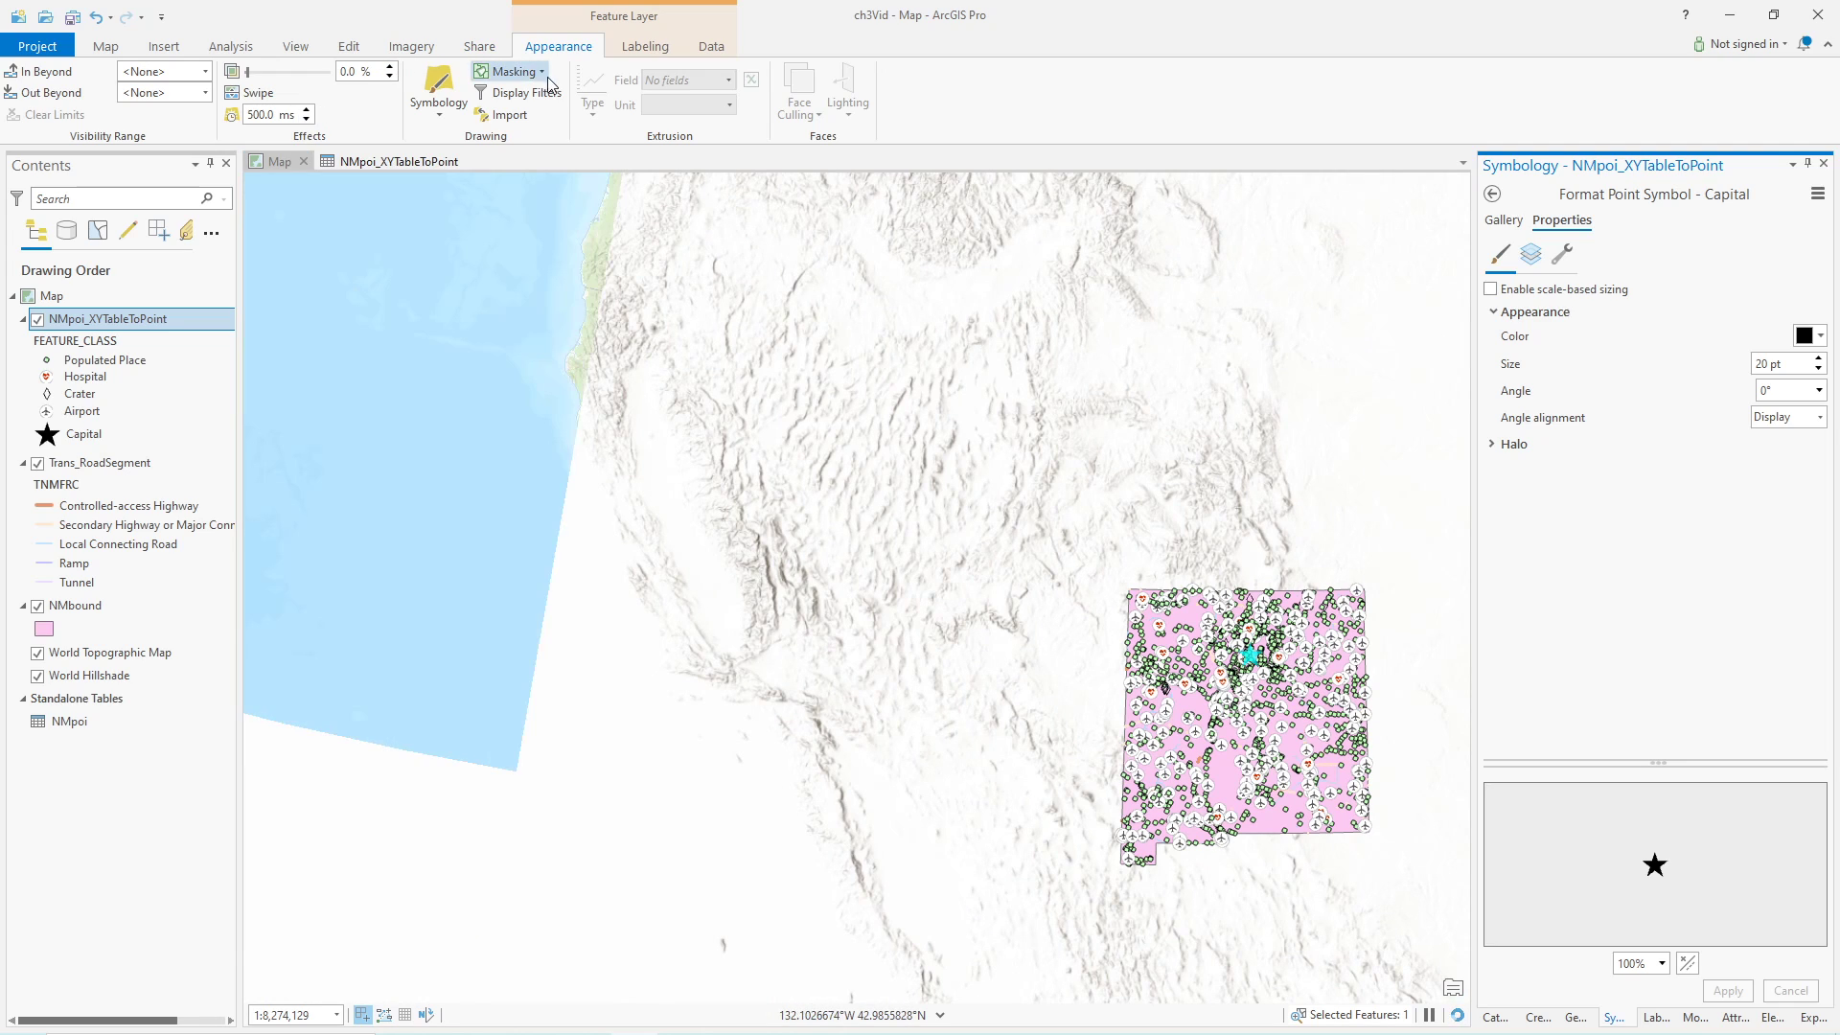
pyautogui.click(106, 45)
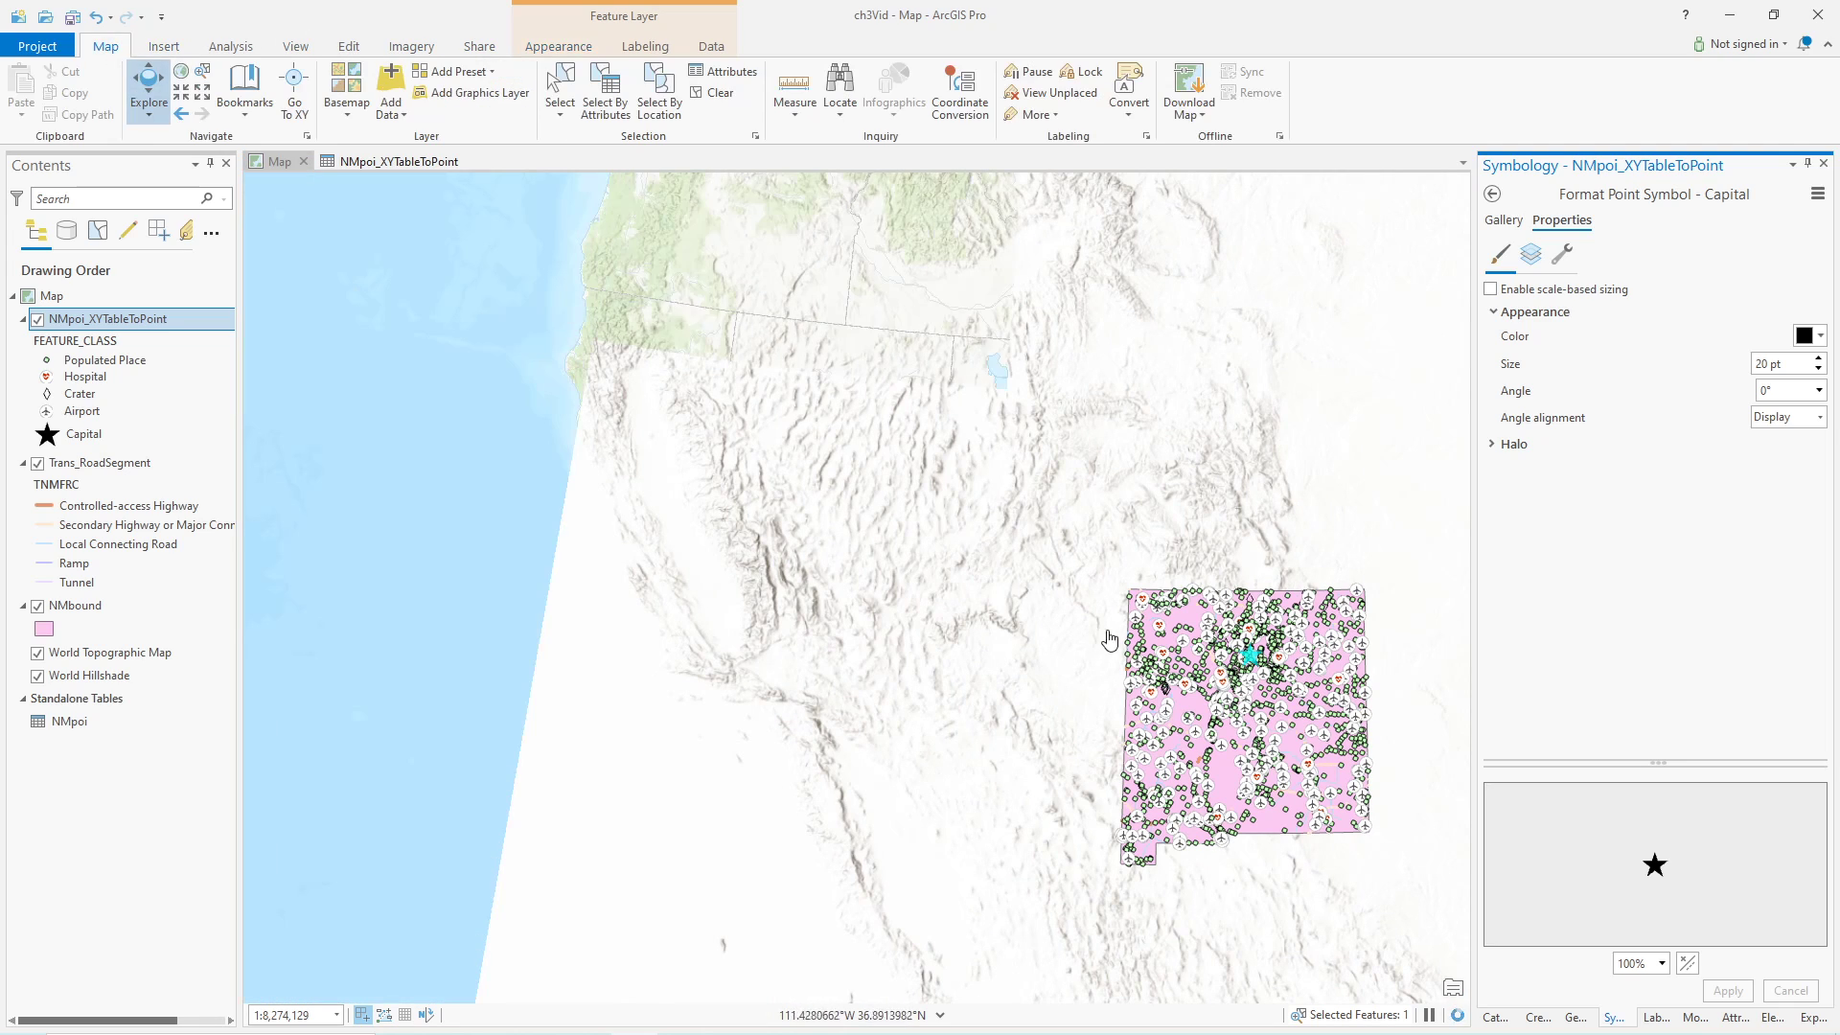
pyautogui.scroll(2, 1255, 663)
pyautogui.moveTo(1263, 668); pyautogui.dragTo(1074, 497)
pyautogui.scroll(1, 1060, 508)
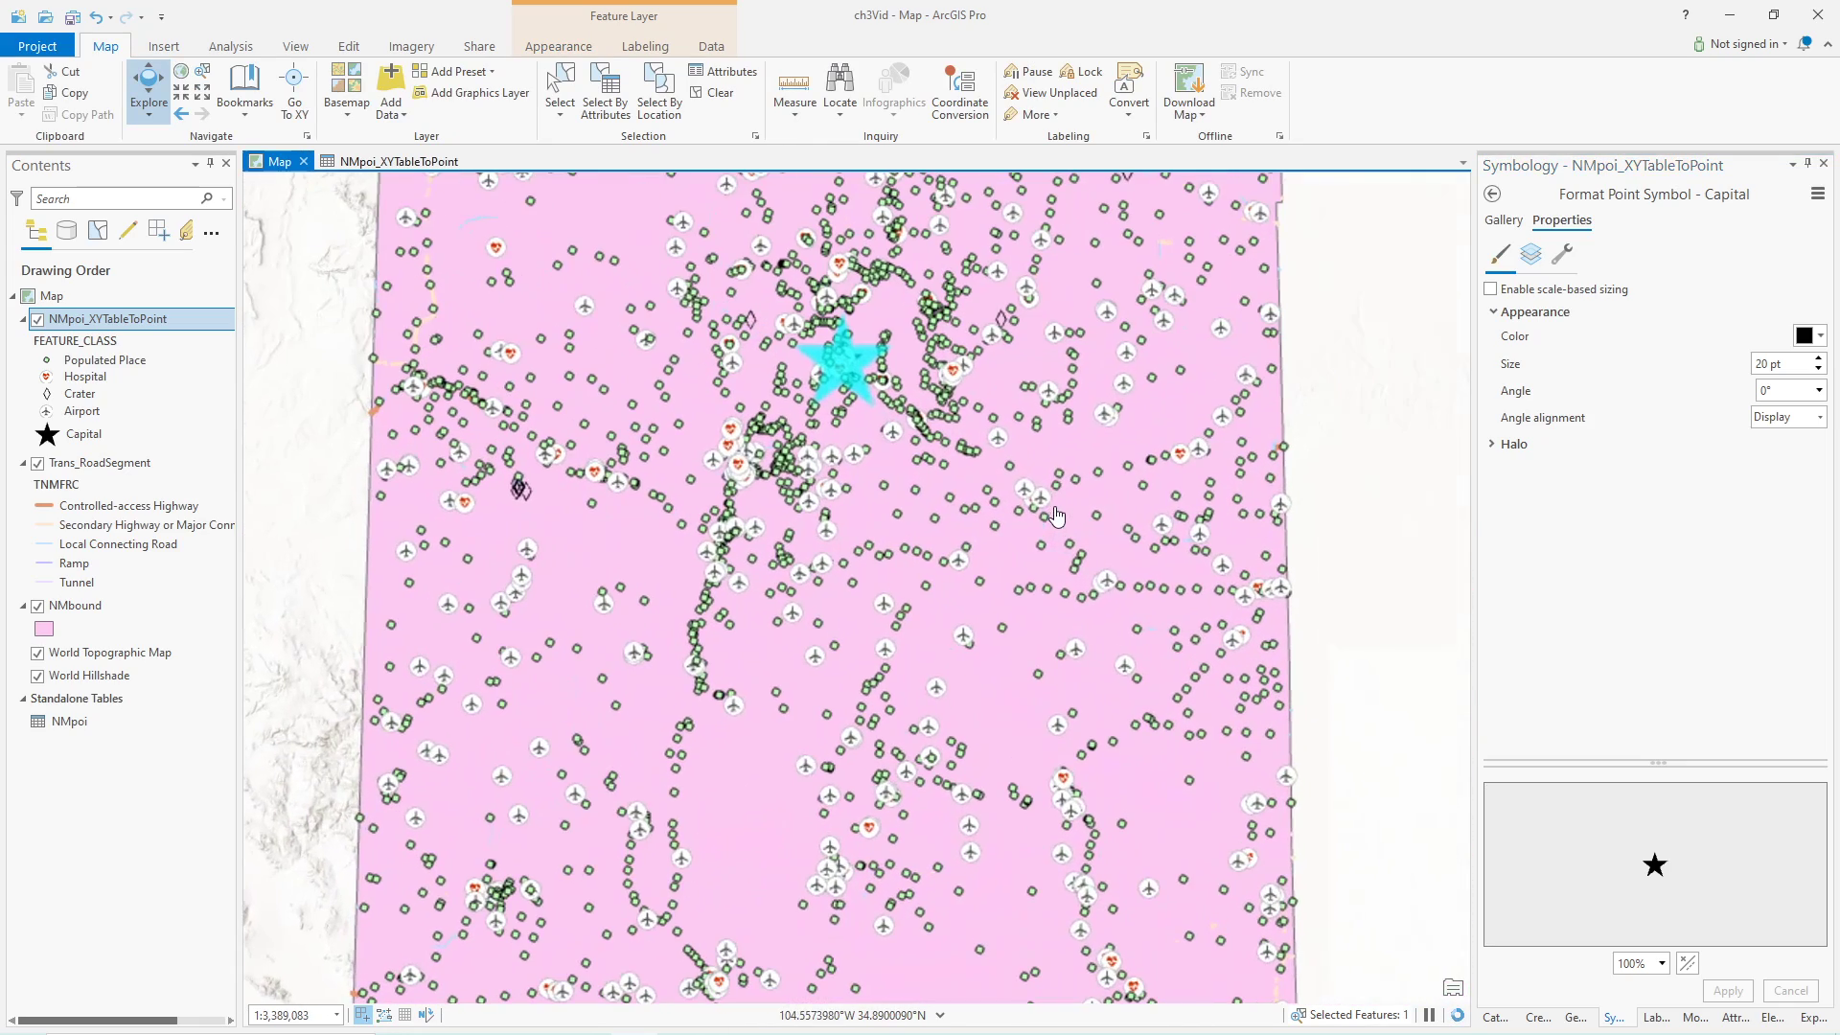
pyautogui.moveTo(992, 565); pyautogui.dragTo(1085, 626)
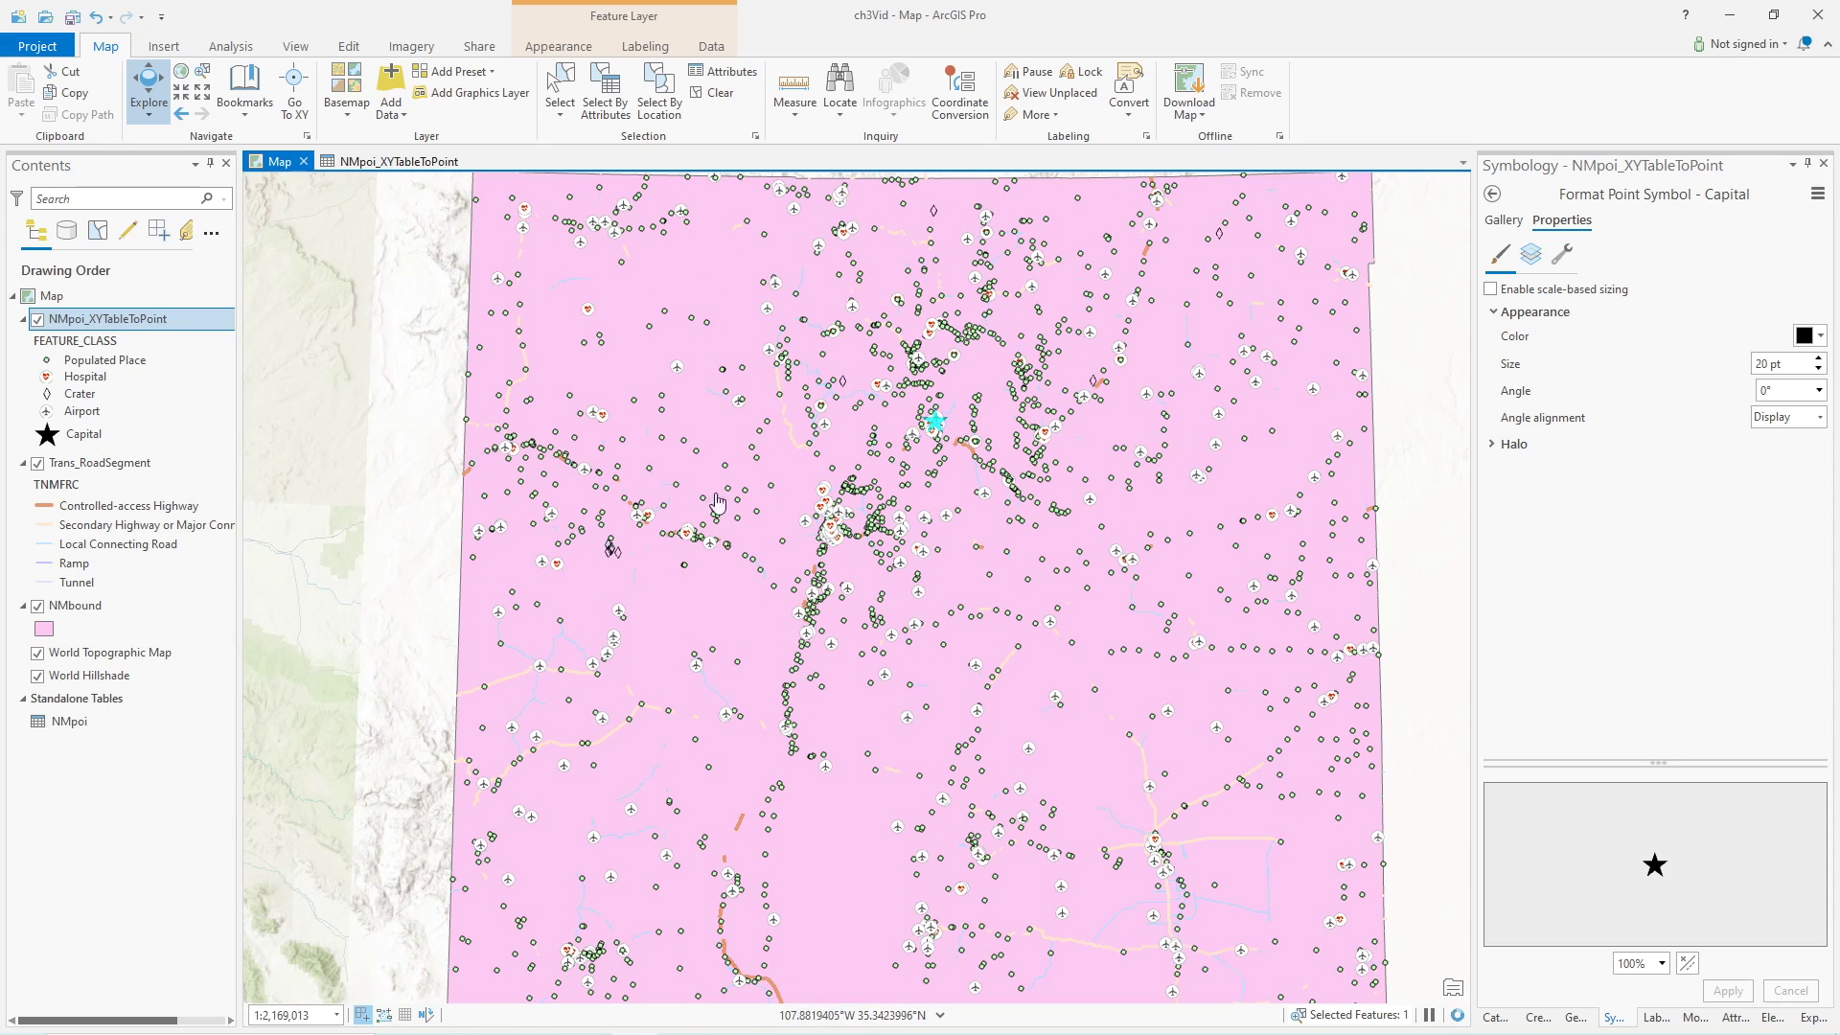
# - Assign the Circle 1 symbol to the Populated Place class of the points layer
pyautogui.click(48, 363)
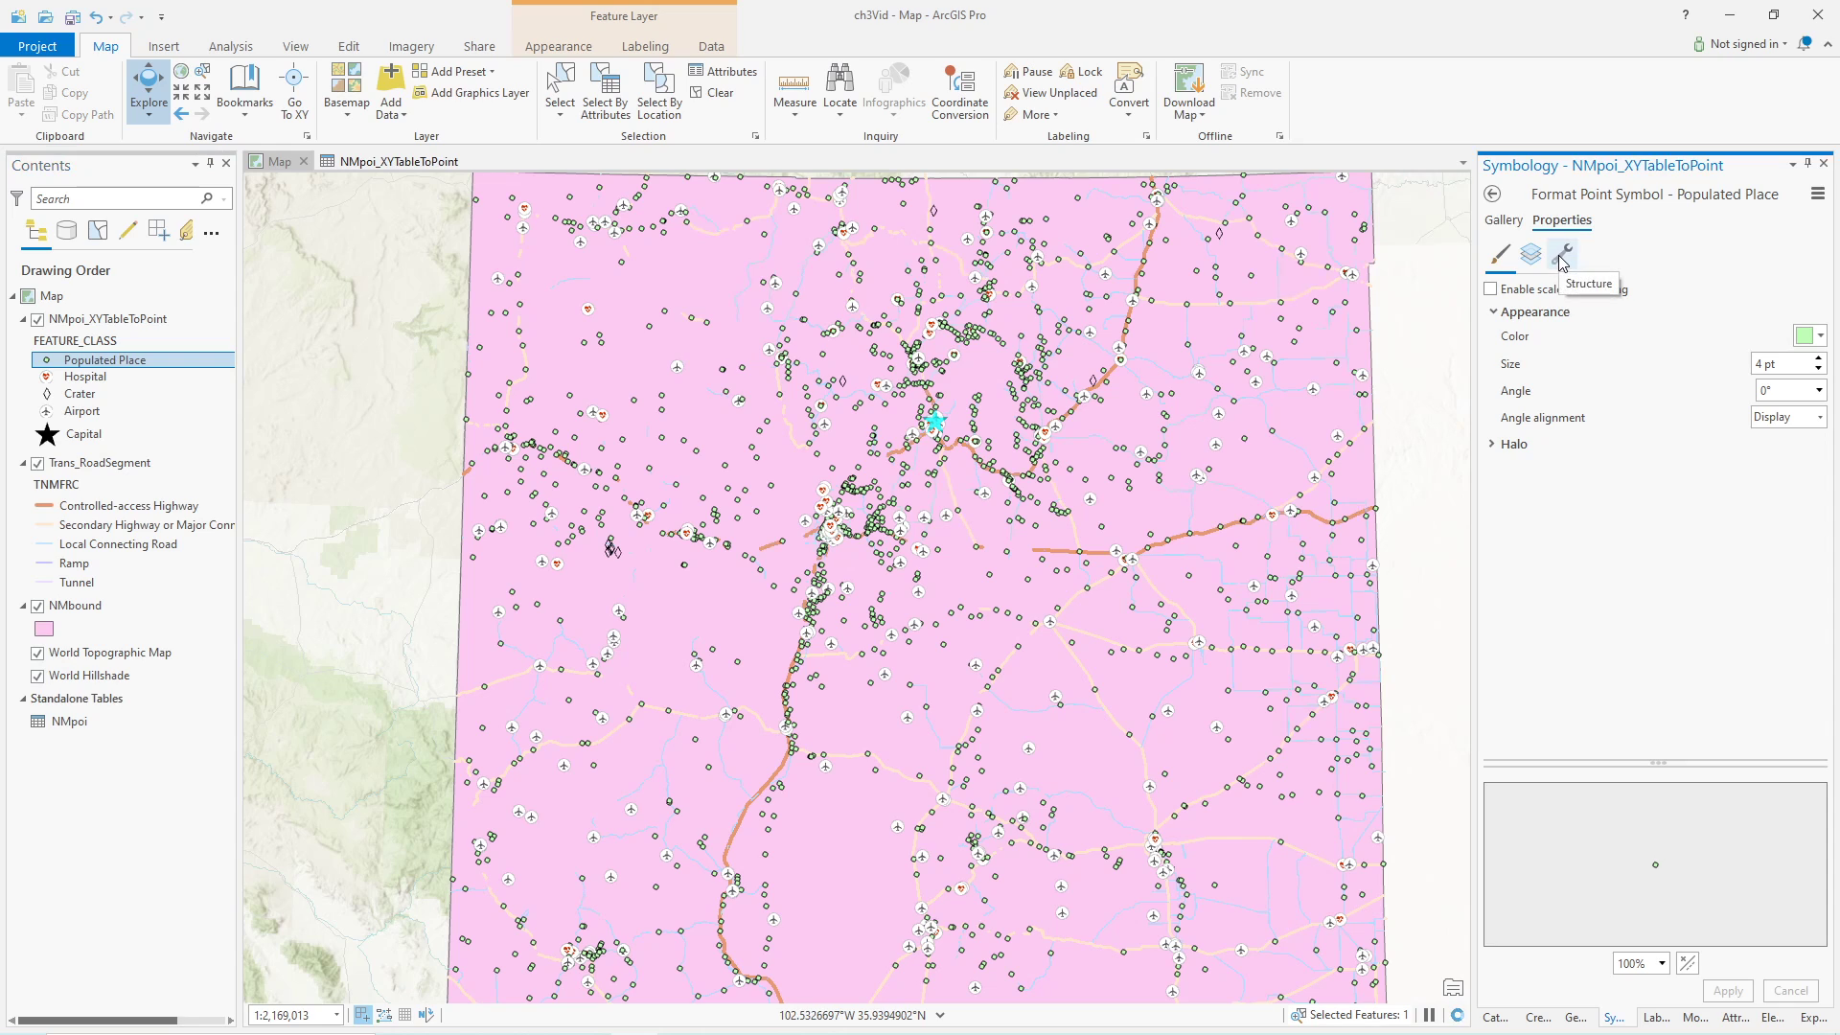
pyautogui.click(1503, 220)
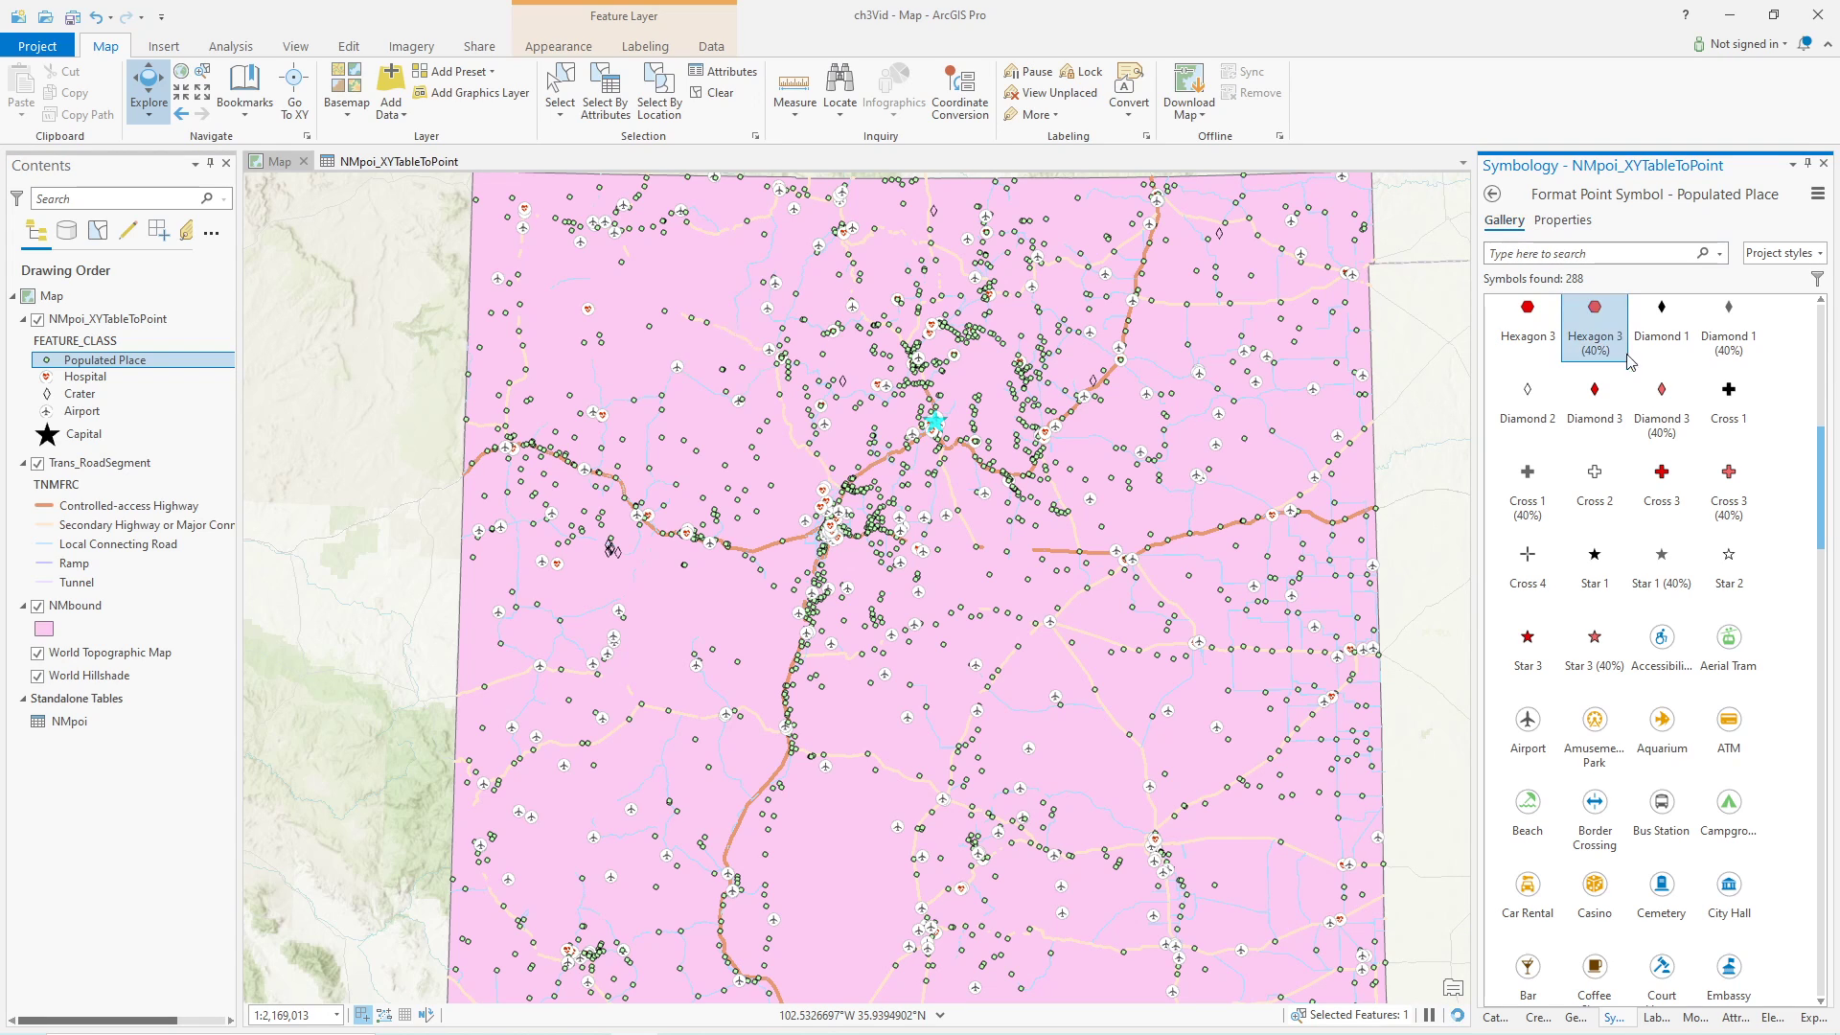
pyautogui.moveTo(1821, 484); pyautogui.dragTo(1806, 335)
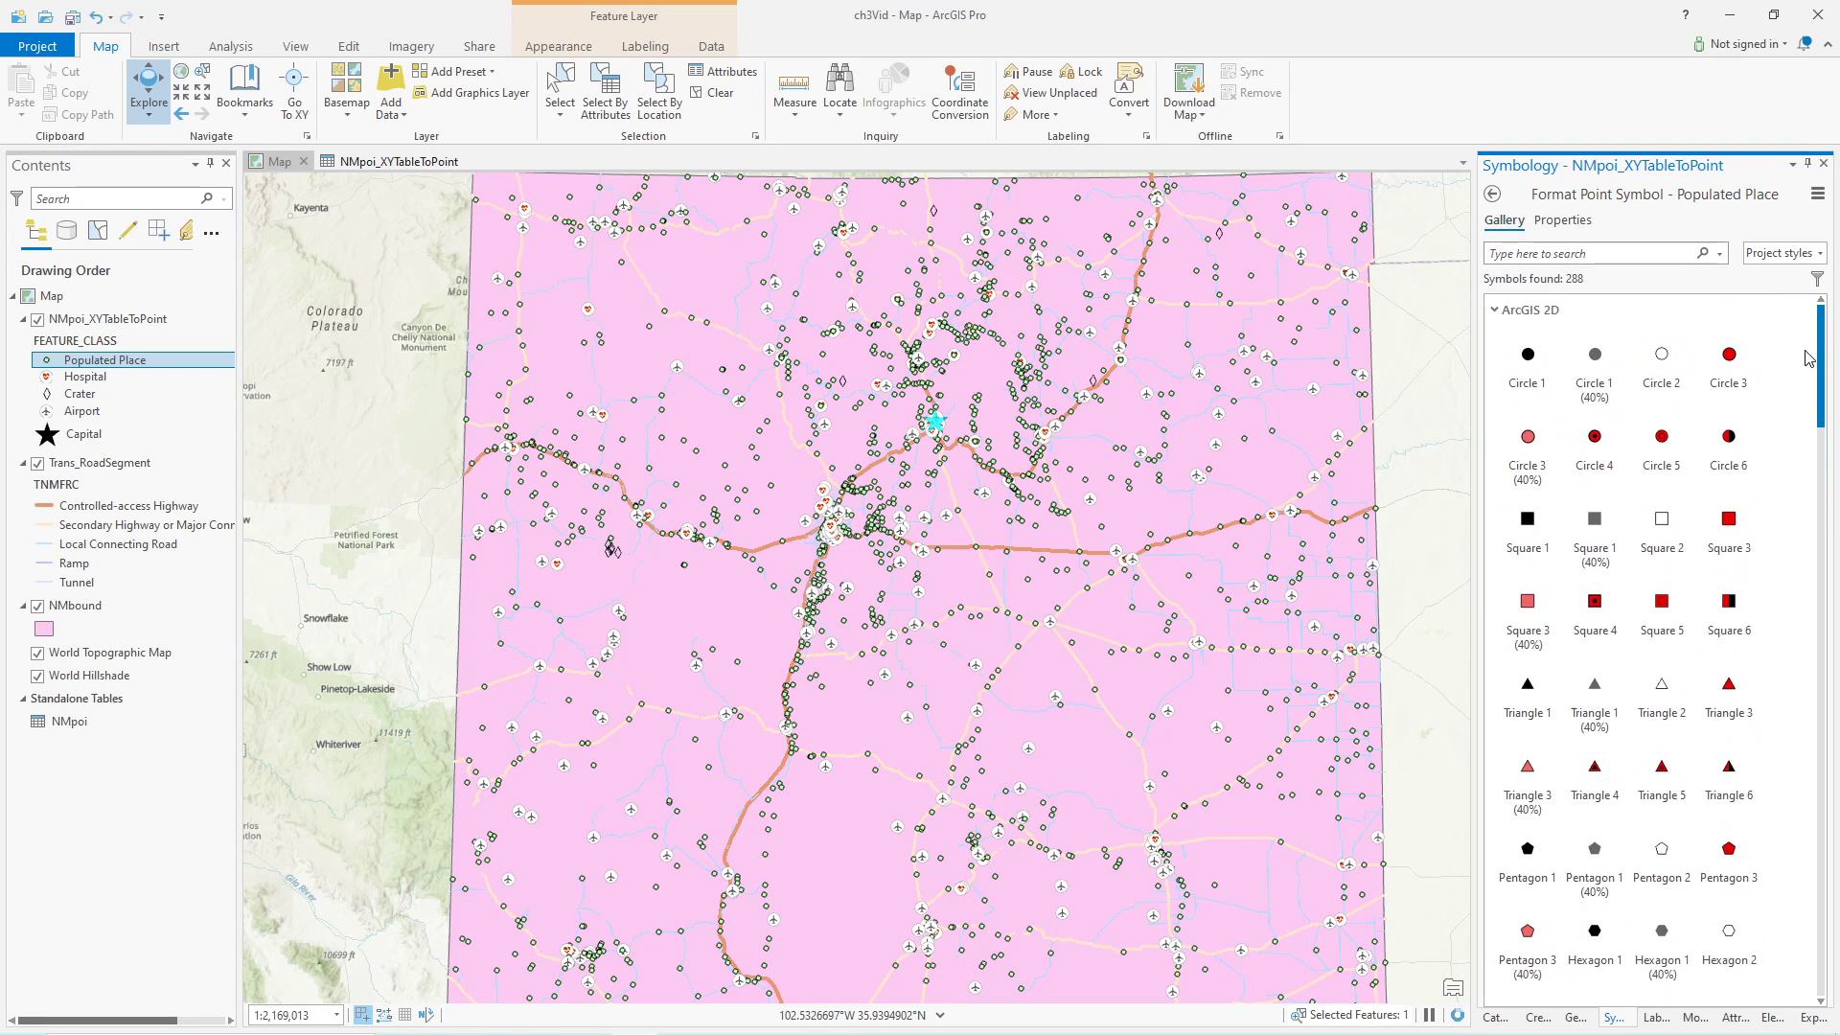
pyautogui.click(1527, 356)
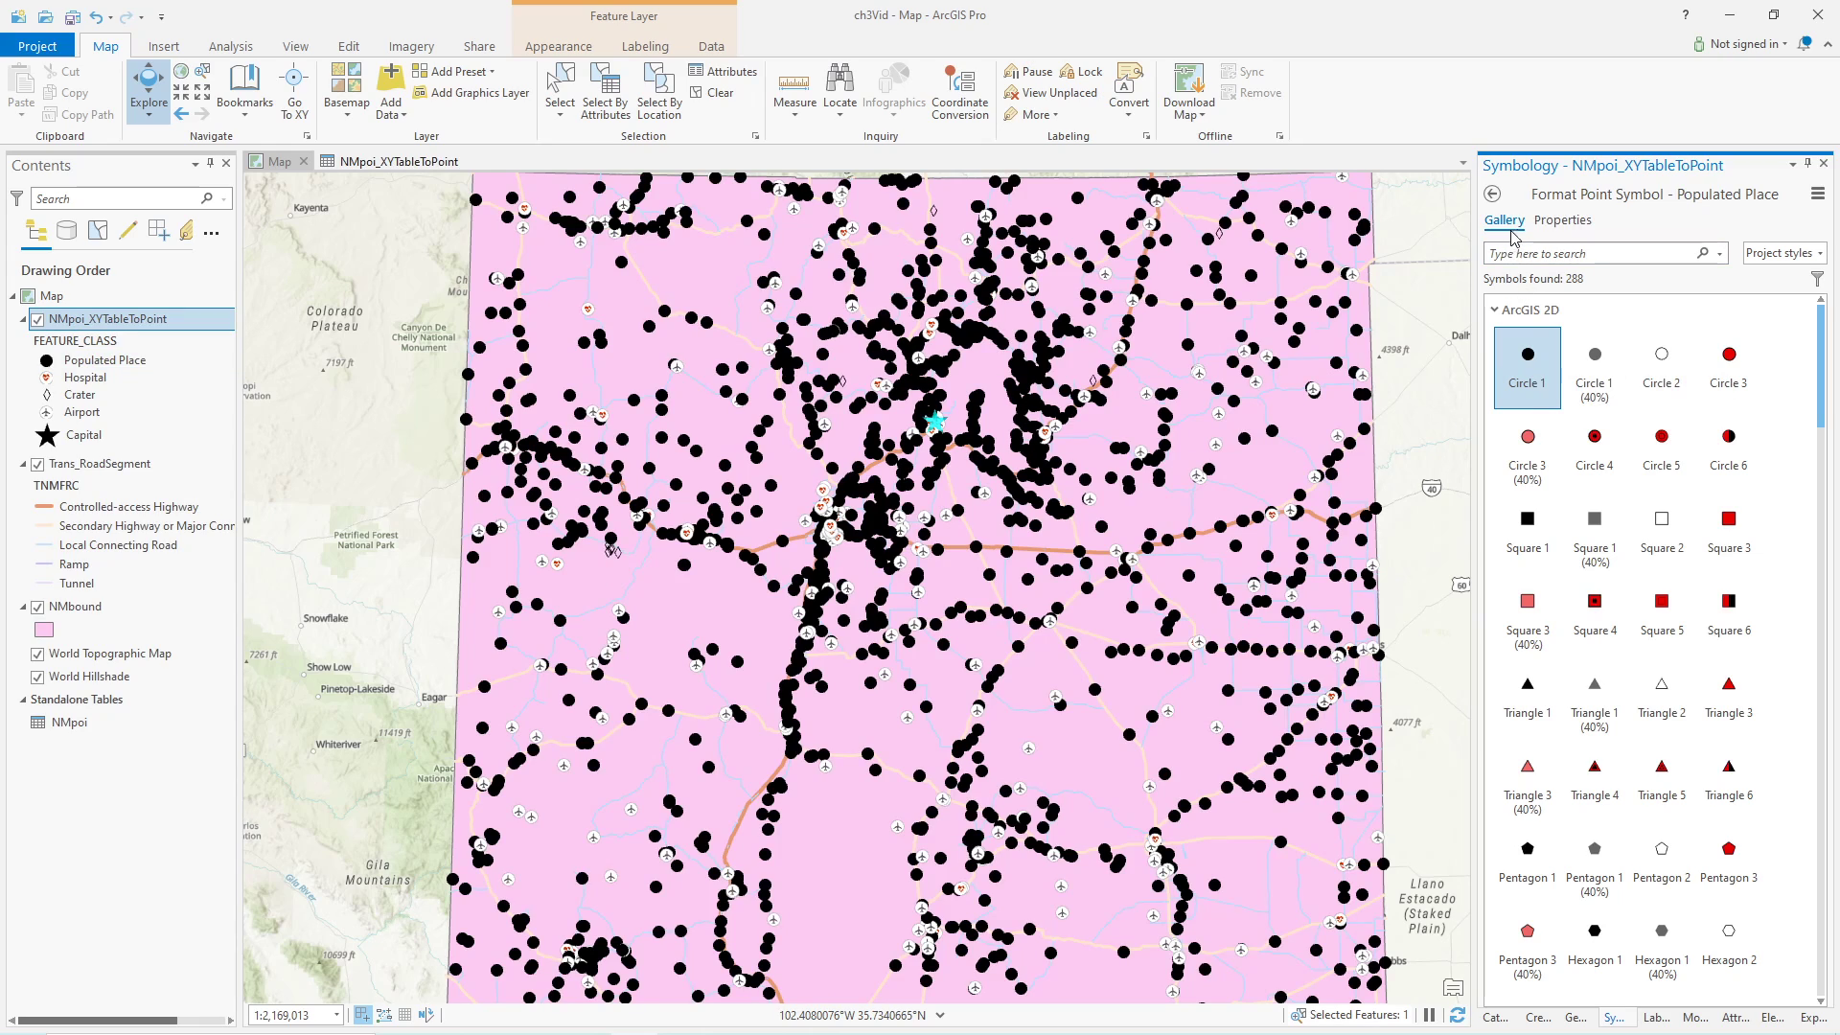
# - Apply a size of 7 pt to the Populated Place symbol and reduce it further to 4 pt
pyautogui.click(1561, 221)
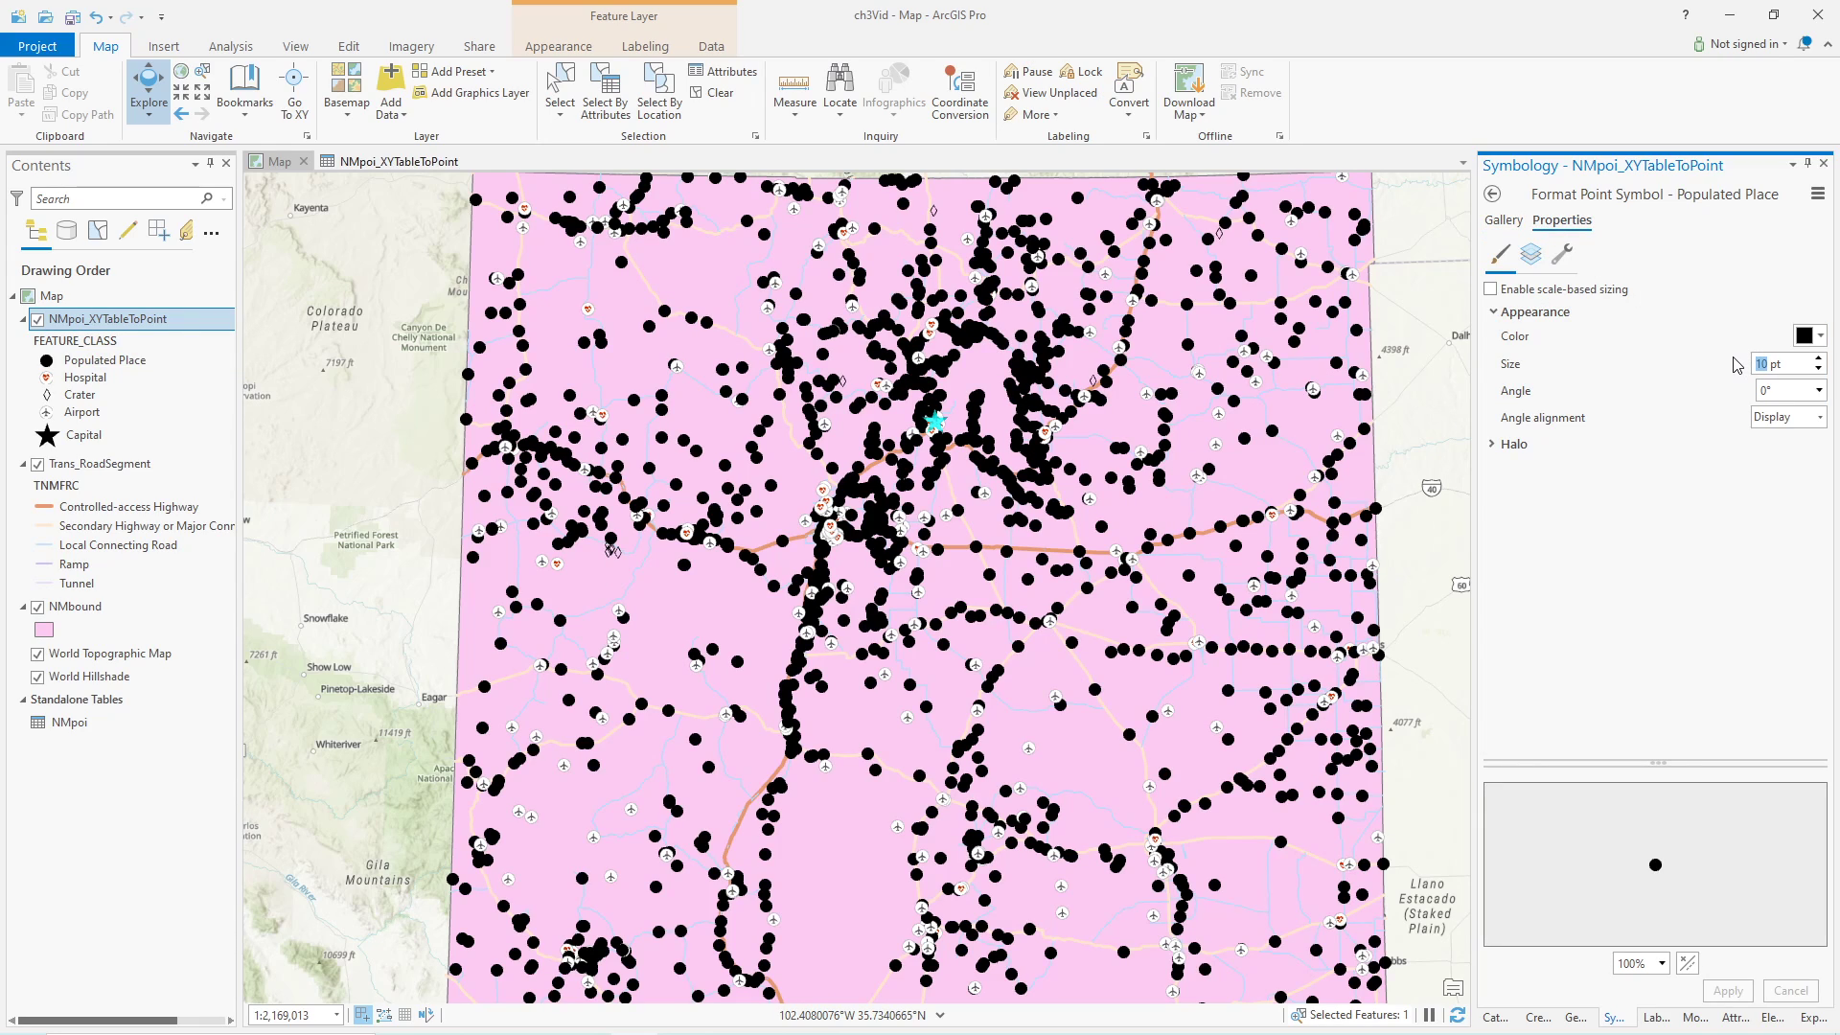
pyautogui.write('7')
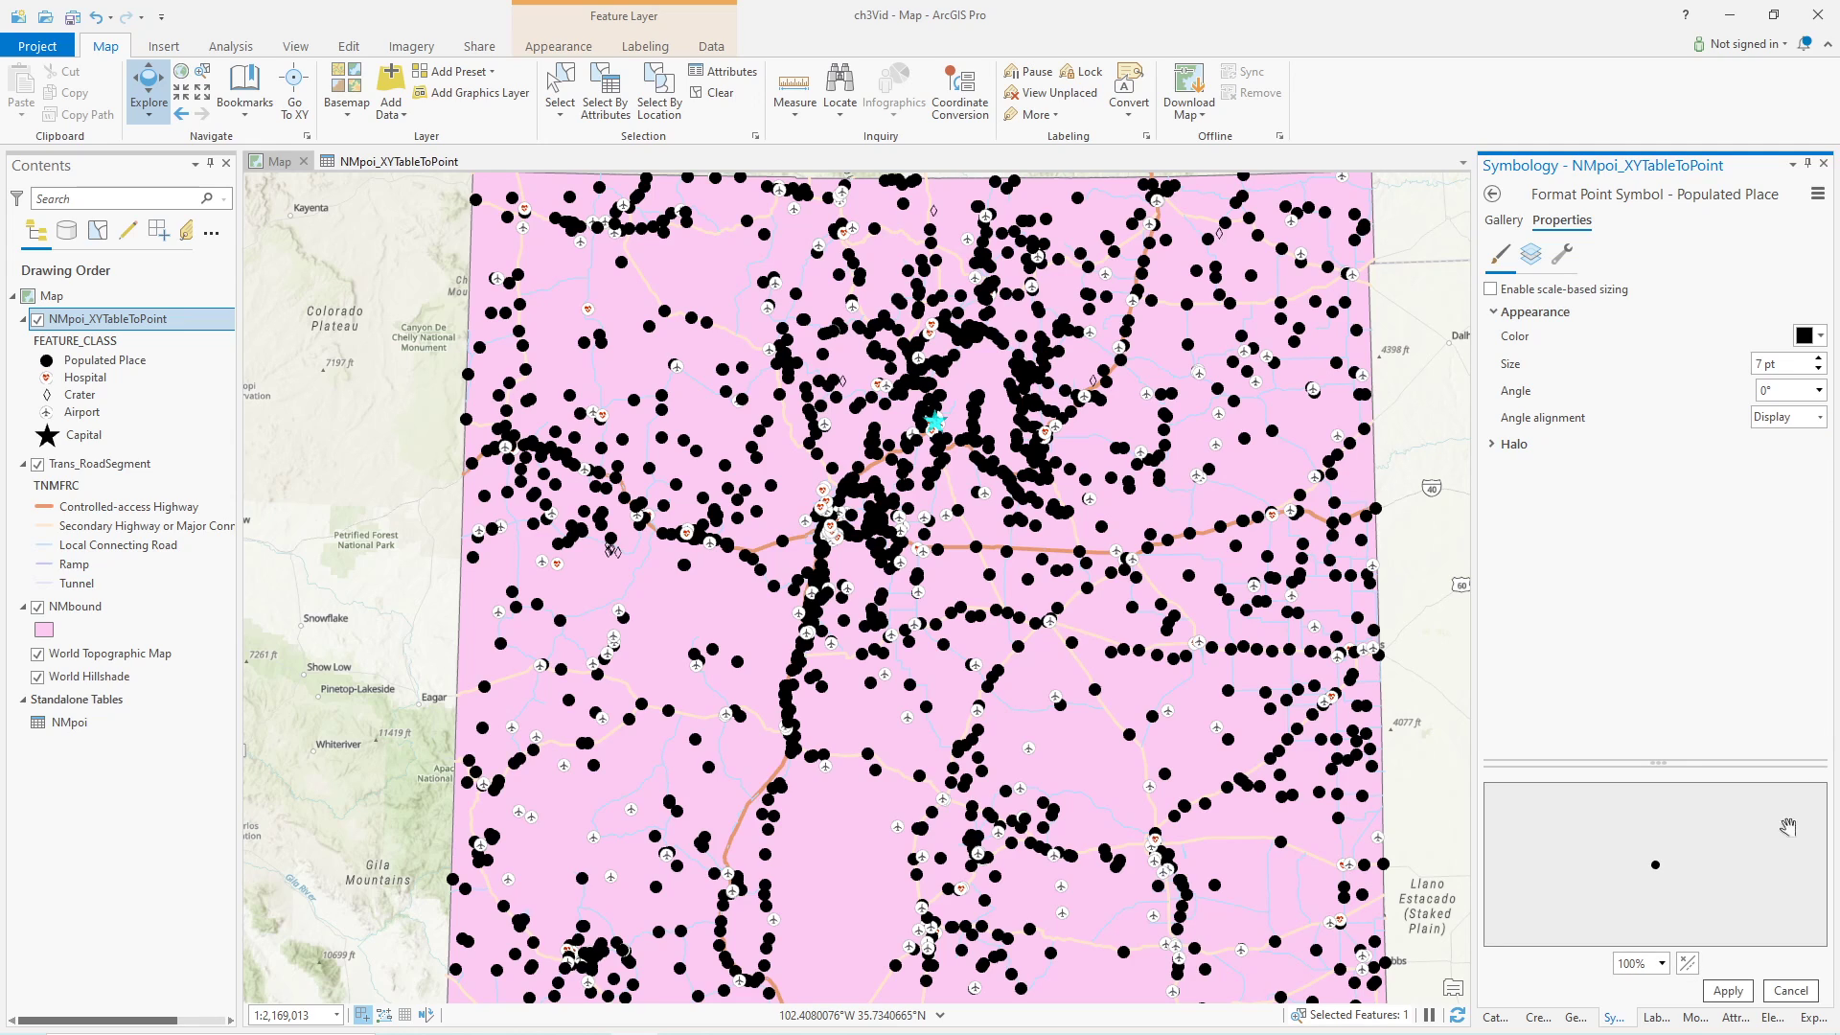
pyautogui.click(1727, 990)
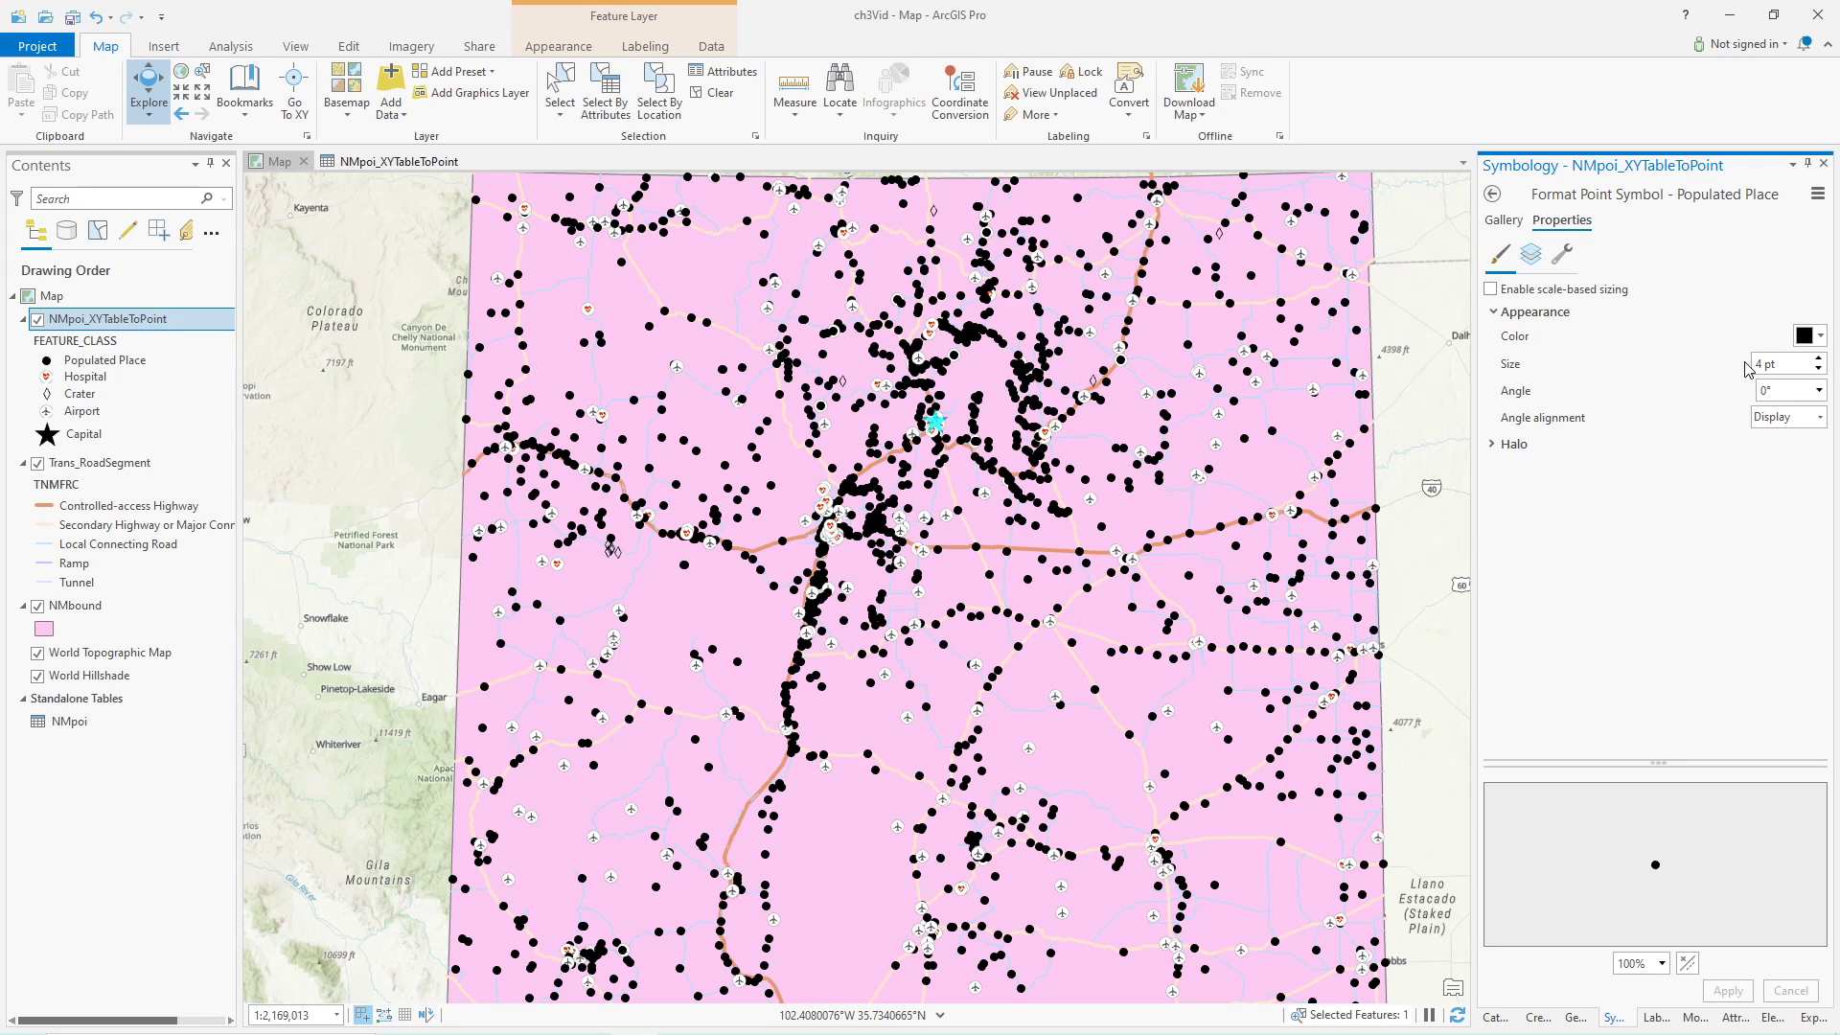
pyautogui.click(1727, 990)
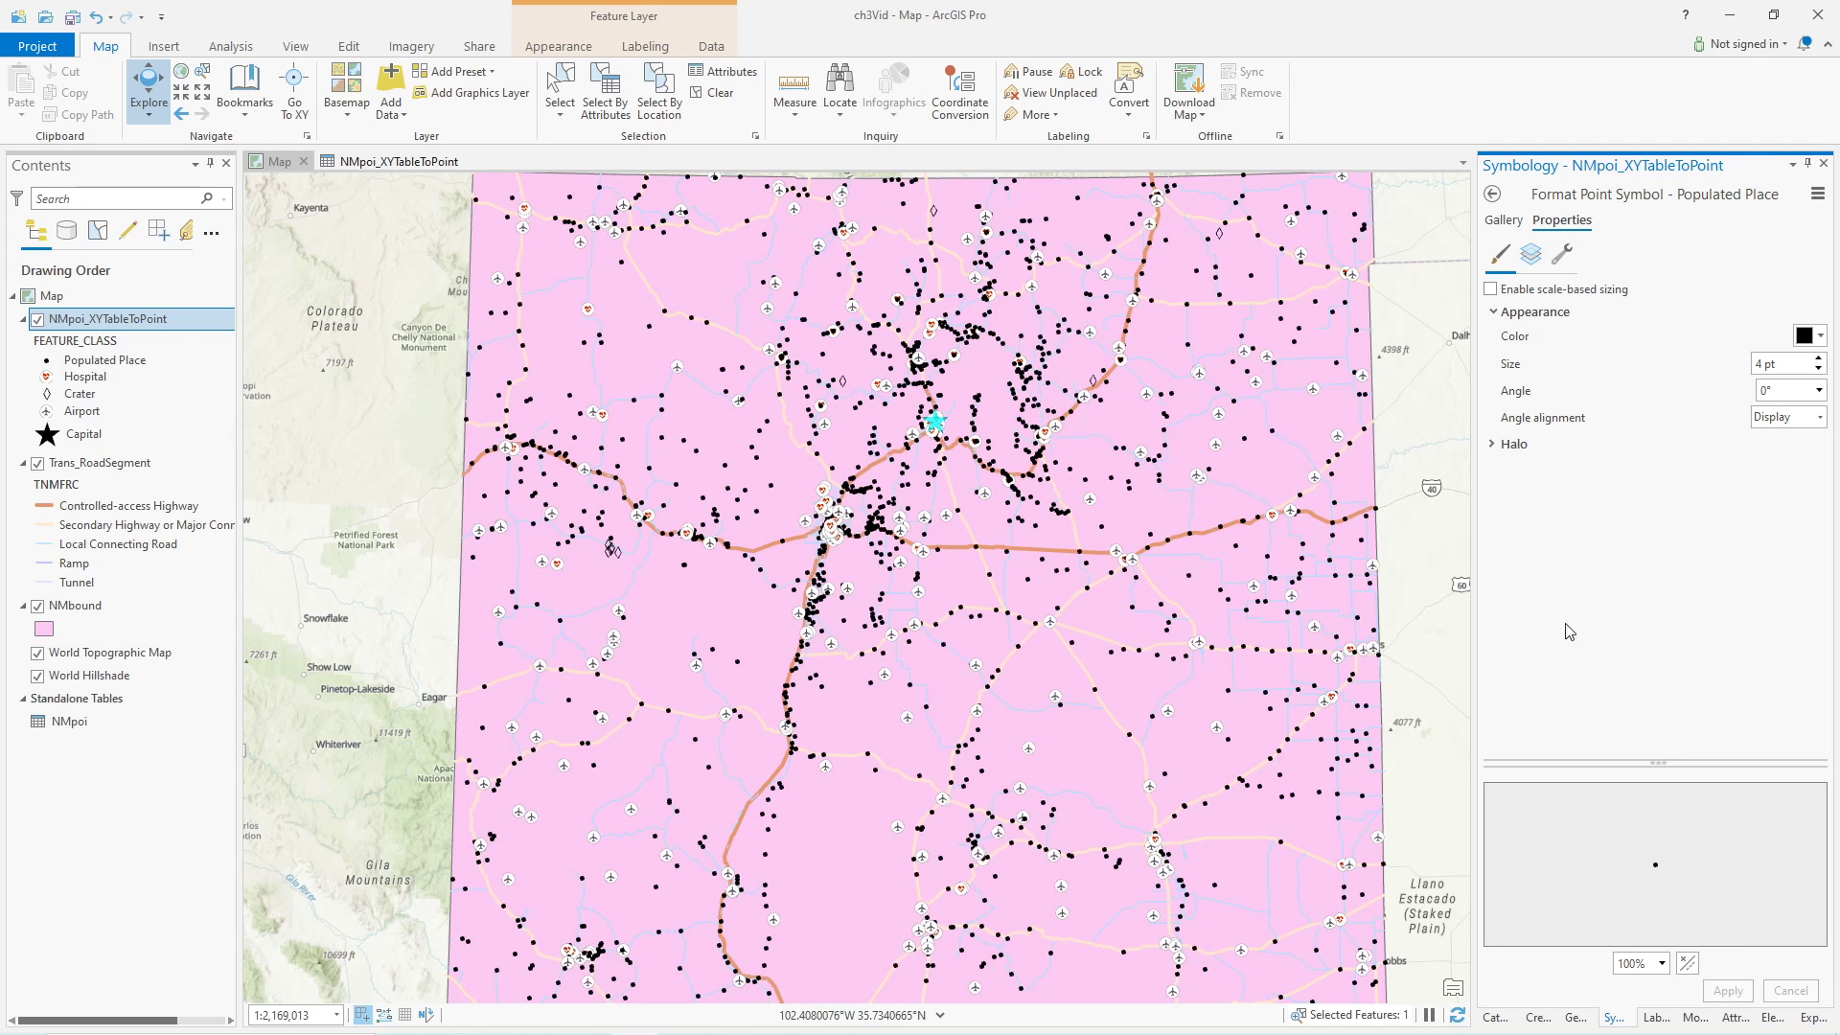
# - Change the Populated Place symbol's color to bright purple and apply it
pyautogui.scroll(-2, 1351, 671)
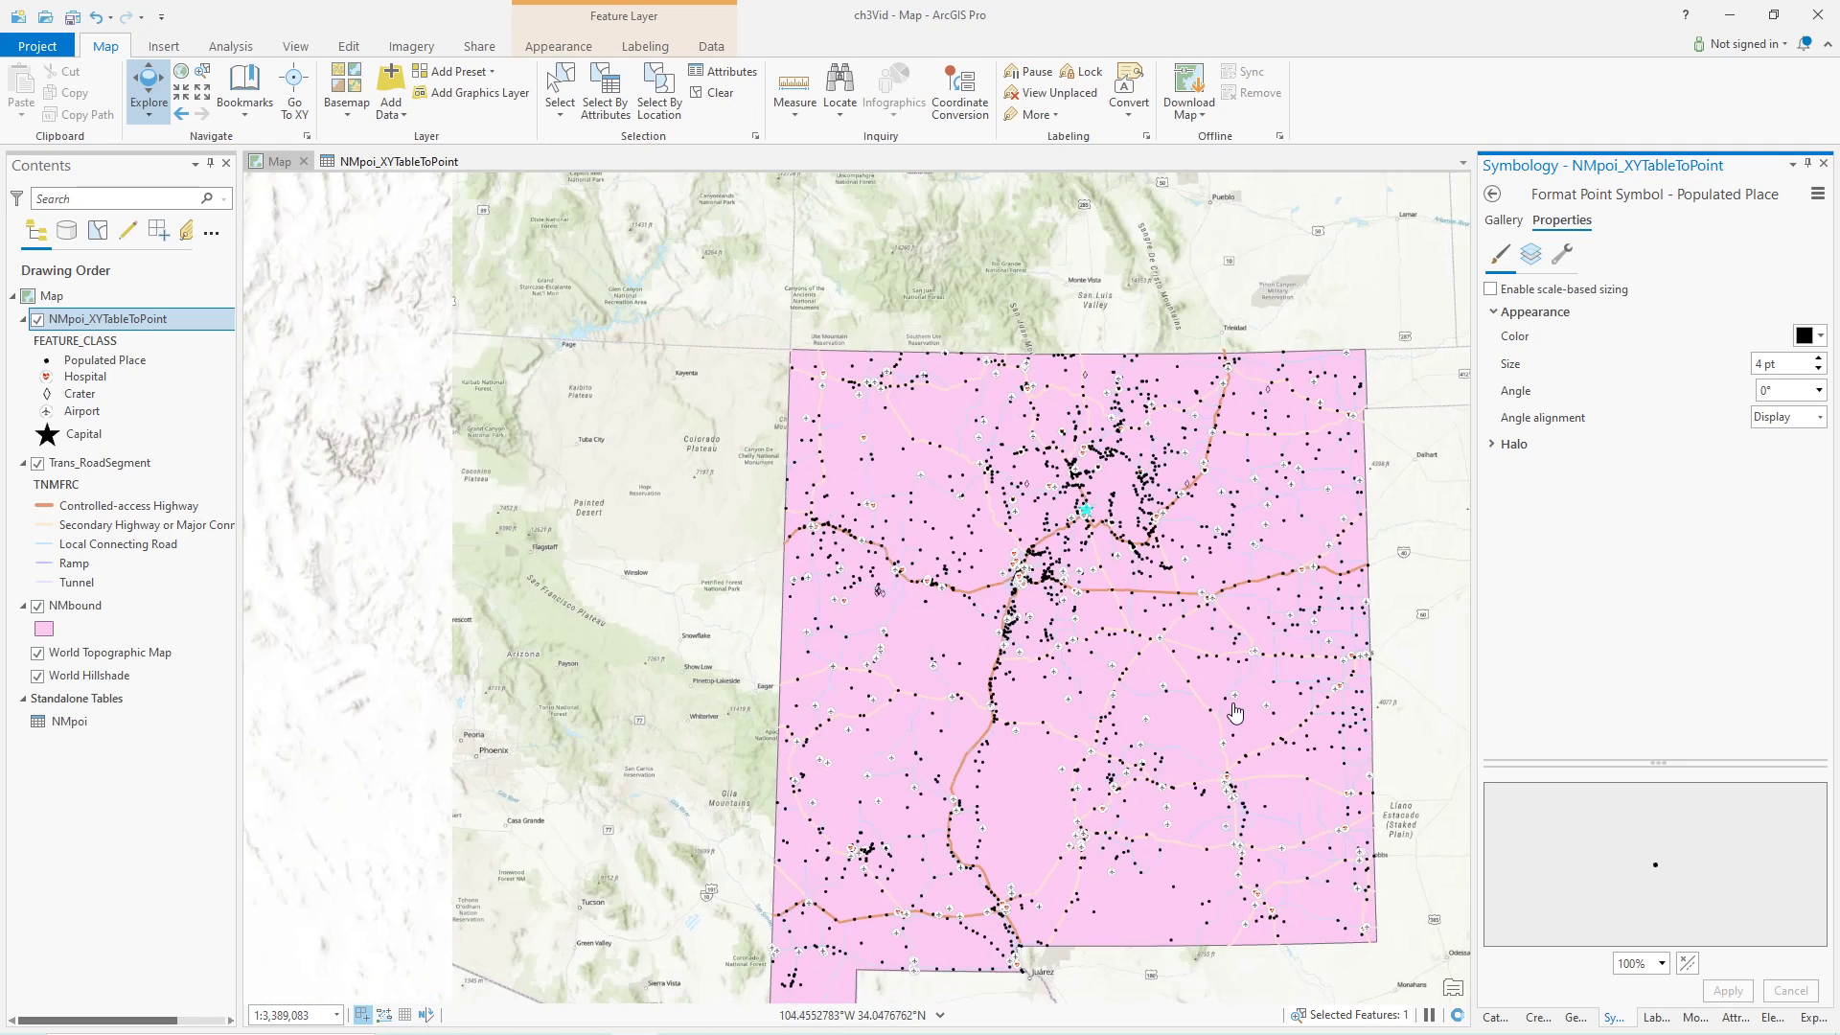
pyautogui.moveTo(1283, 694); pyautogui.dragTo(1142, 589)
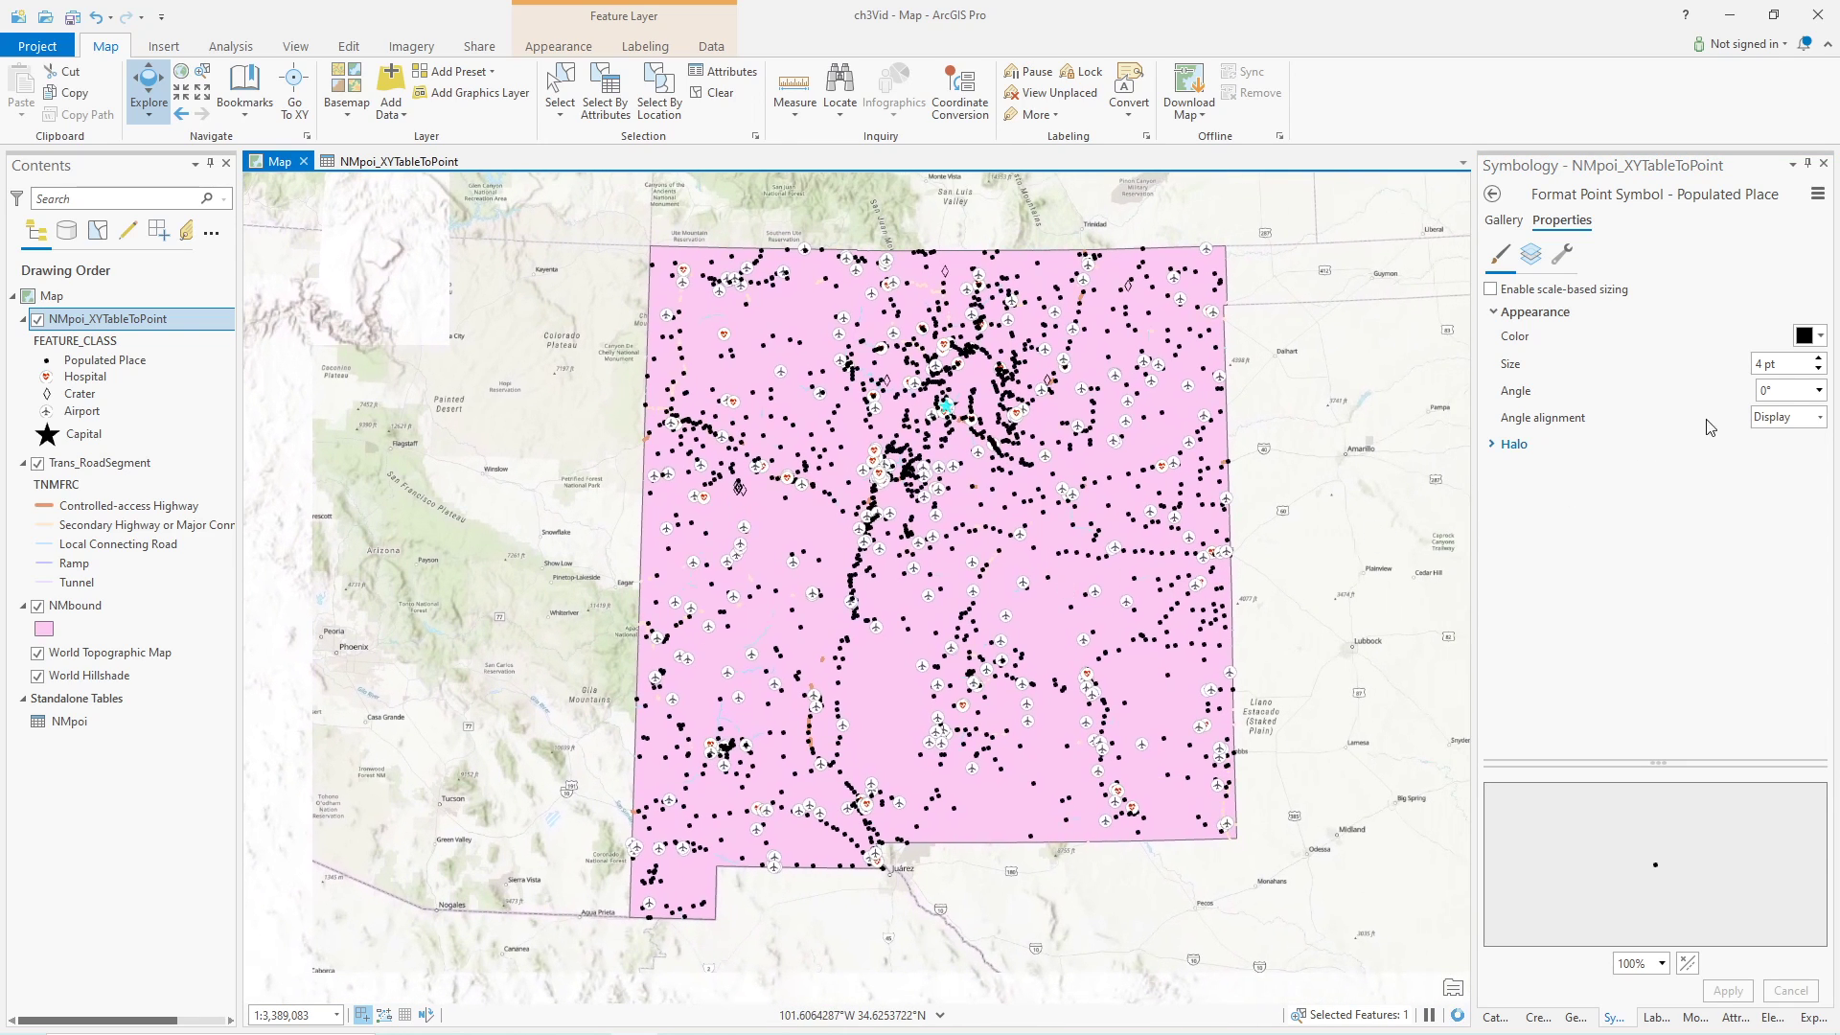
pyautogui.click(1820, 335)
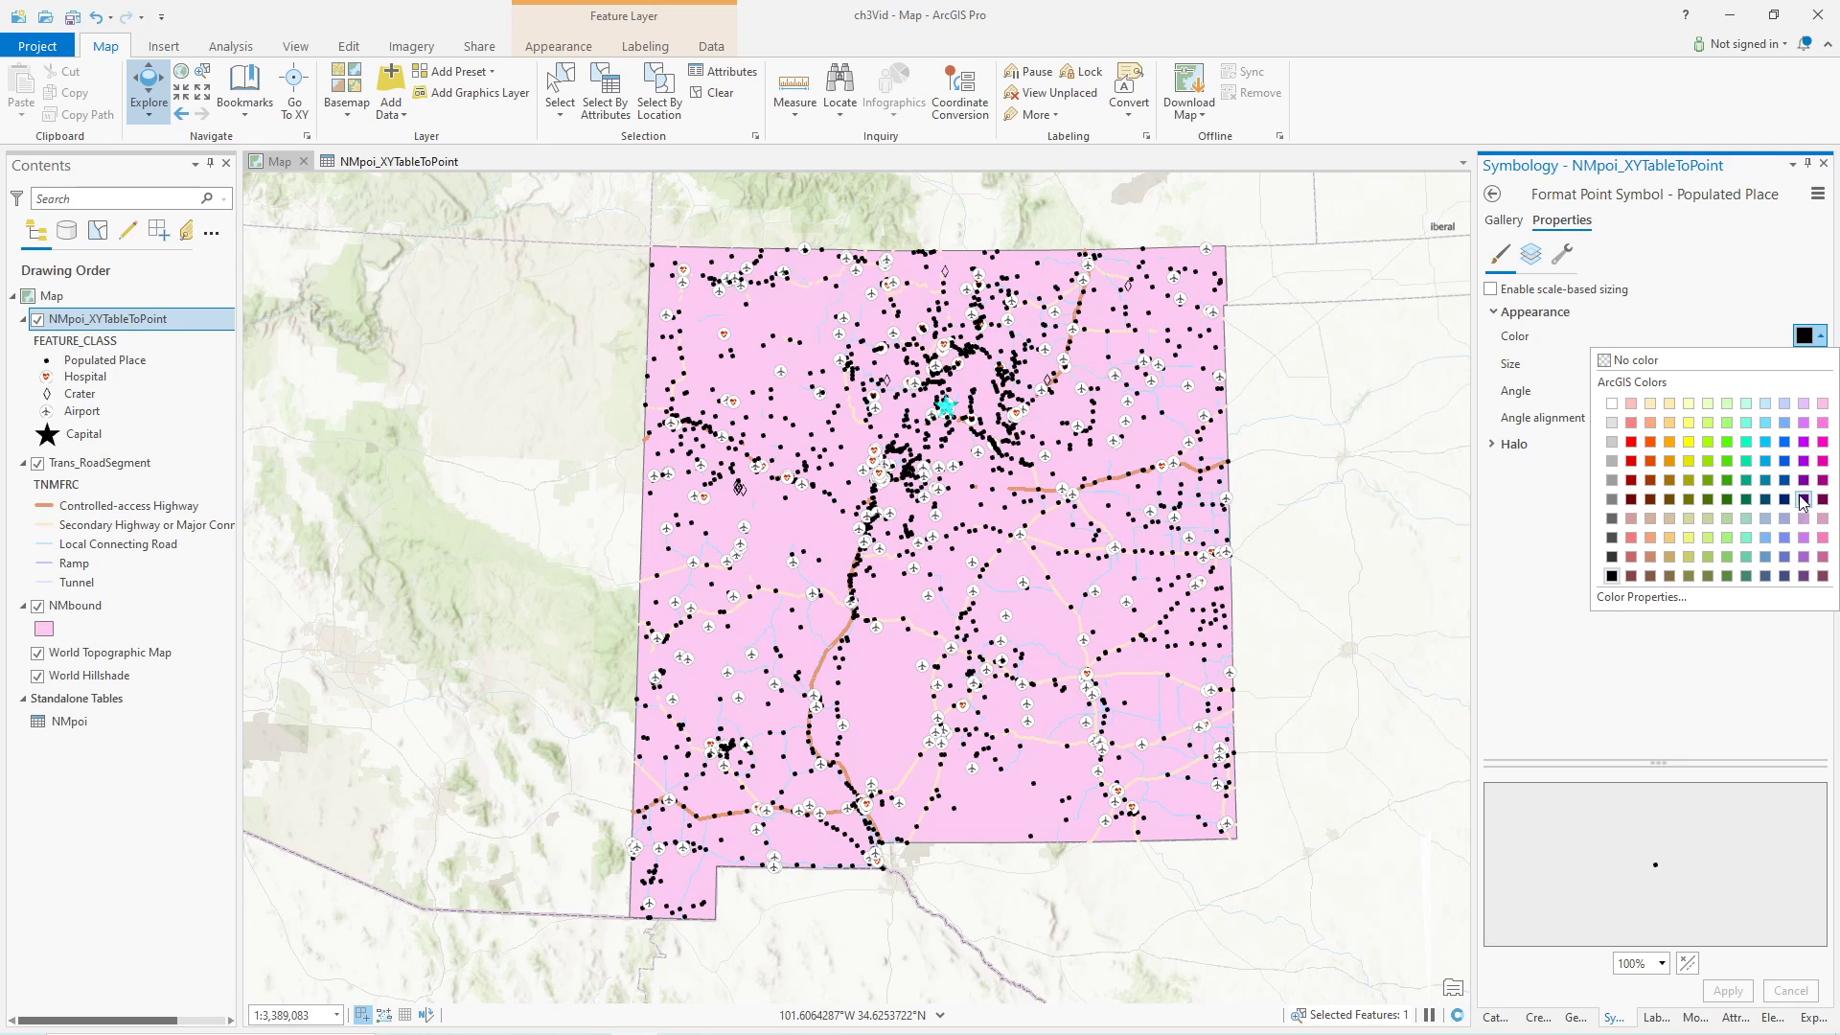
pyautogui.click(1803, 441)
pyautogui.click(1728, 989)
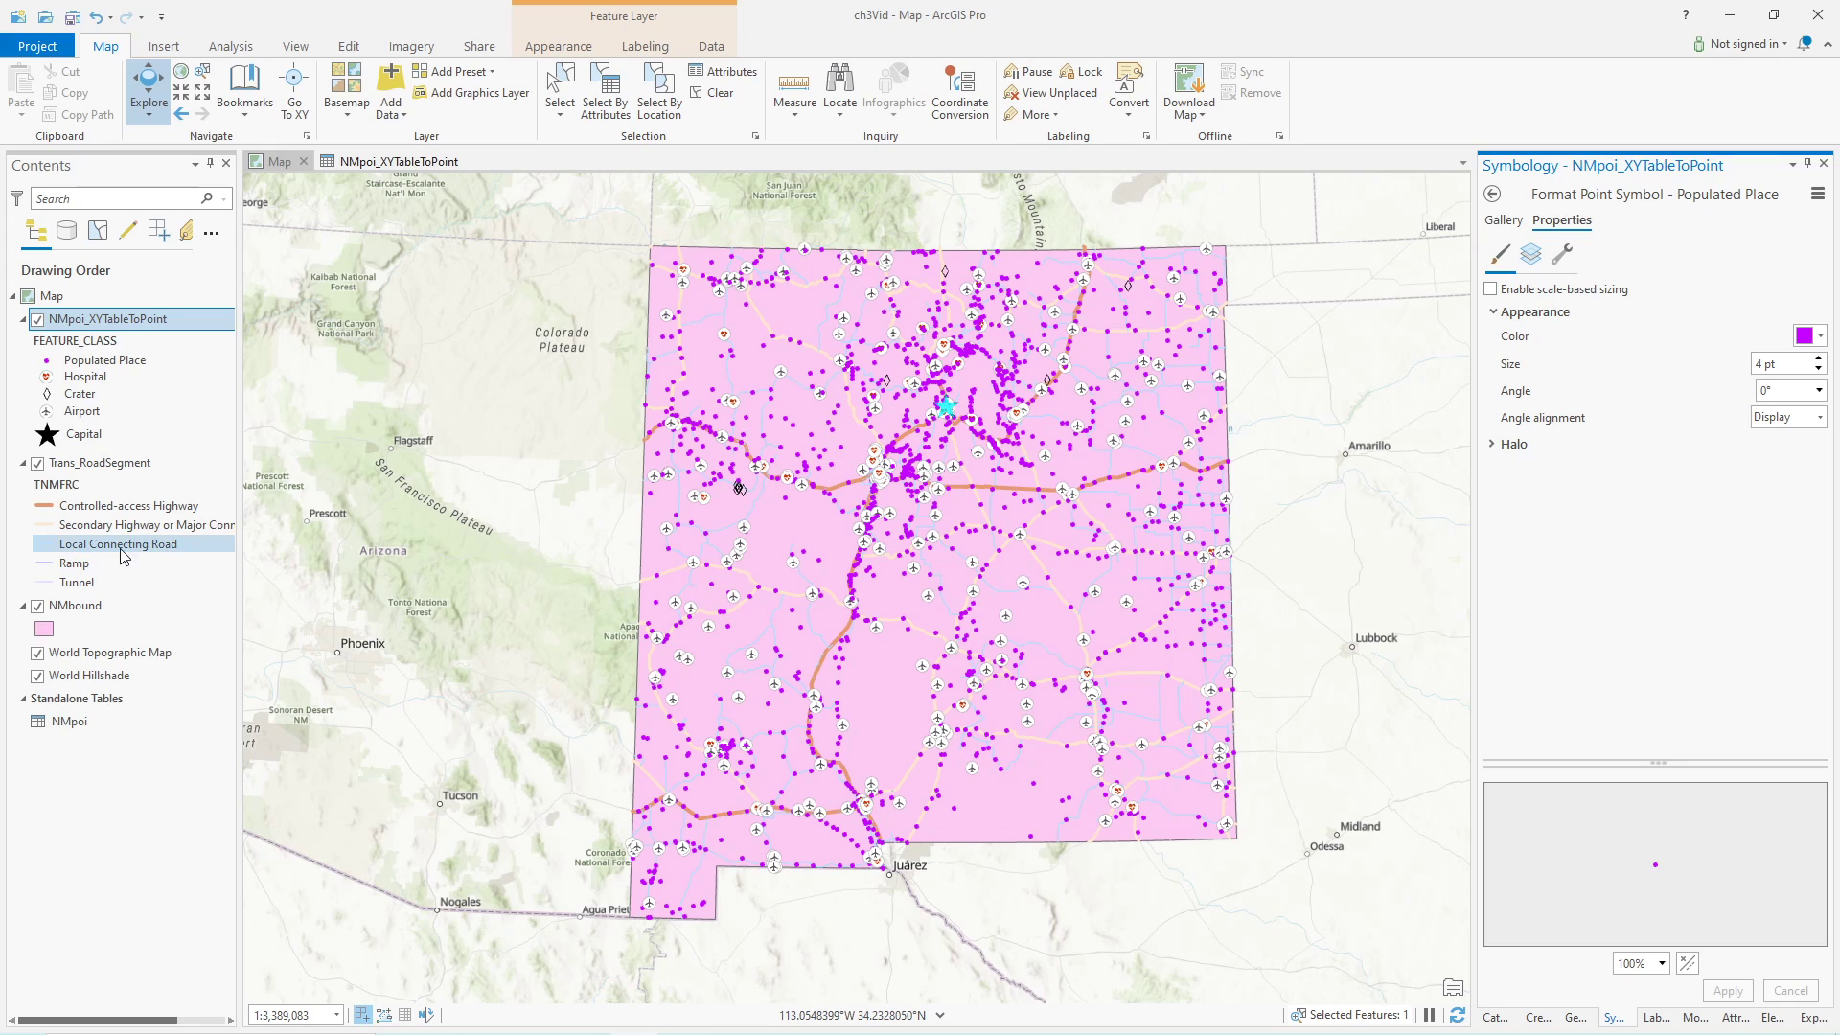
# - Change the Local Connecting Road line color in the Trans_RoadSegment layer to dark gray and apply it
pyautogui.click(45, 548)
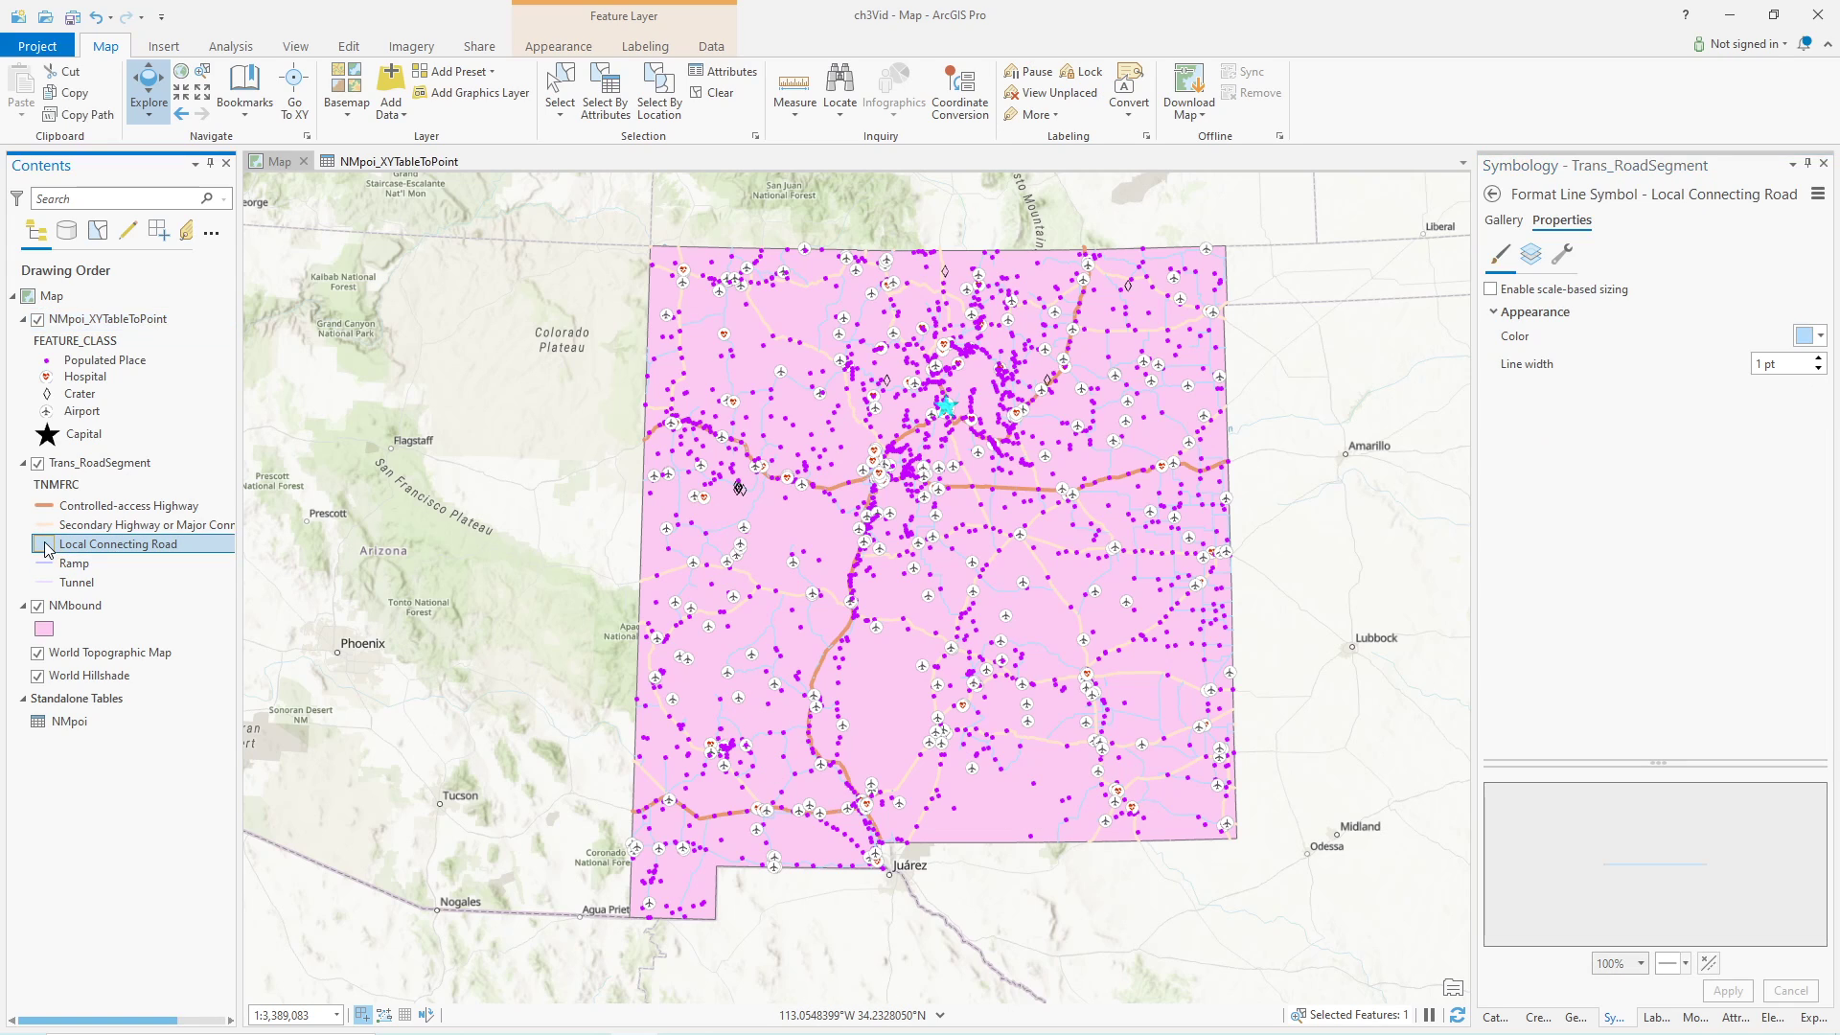
pyautogui.click(1818, 336)
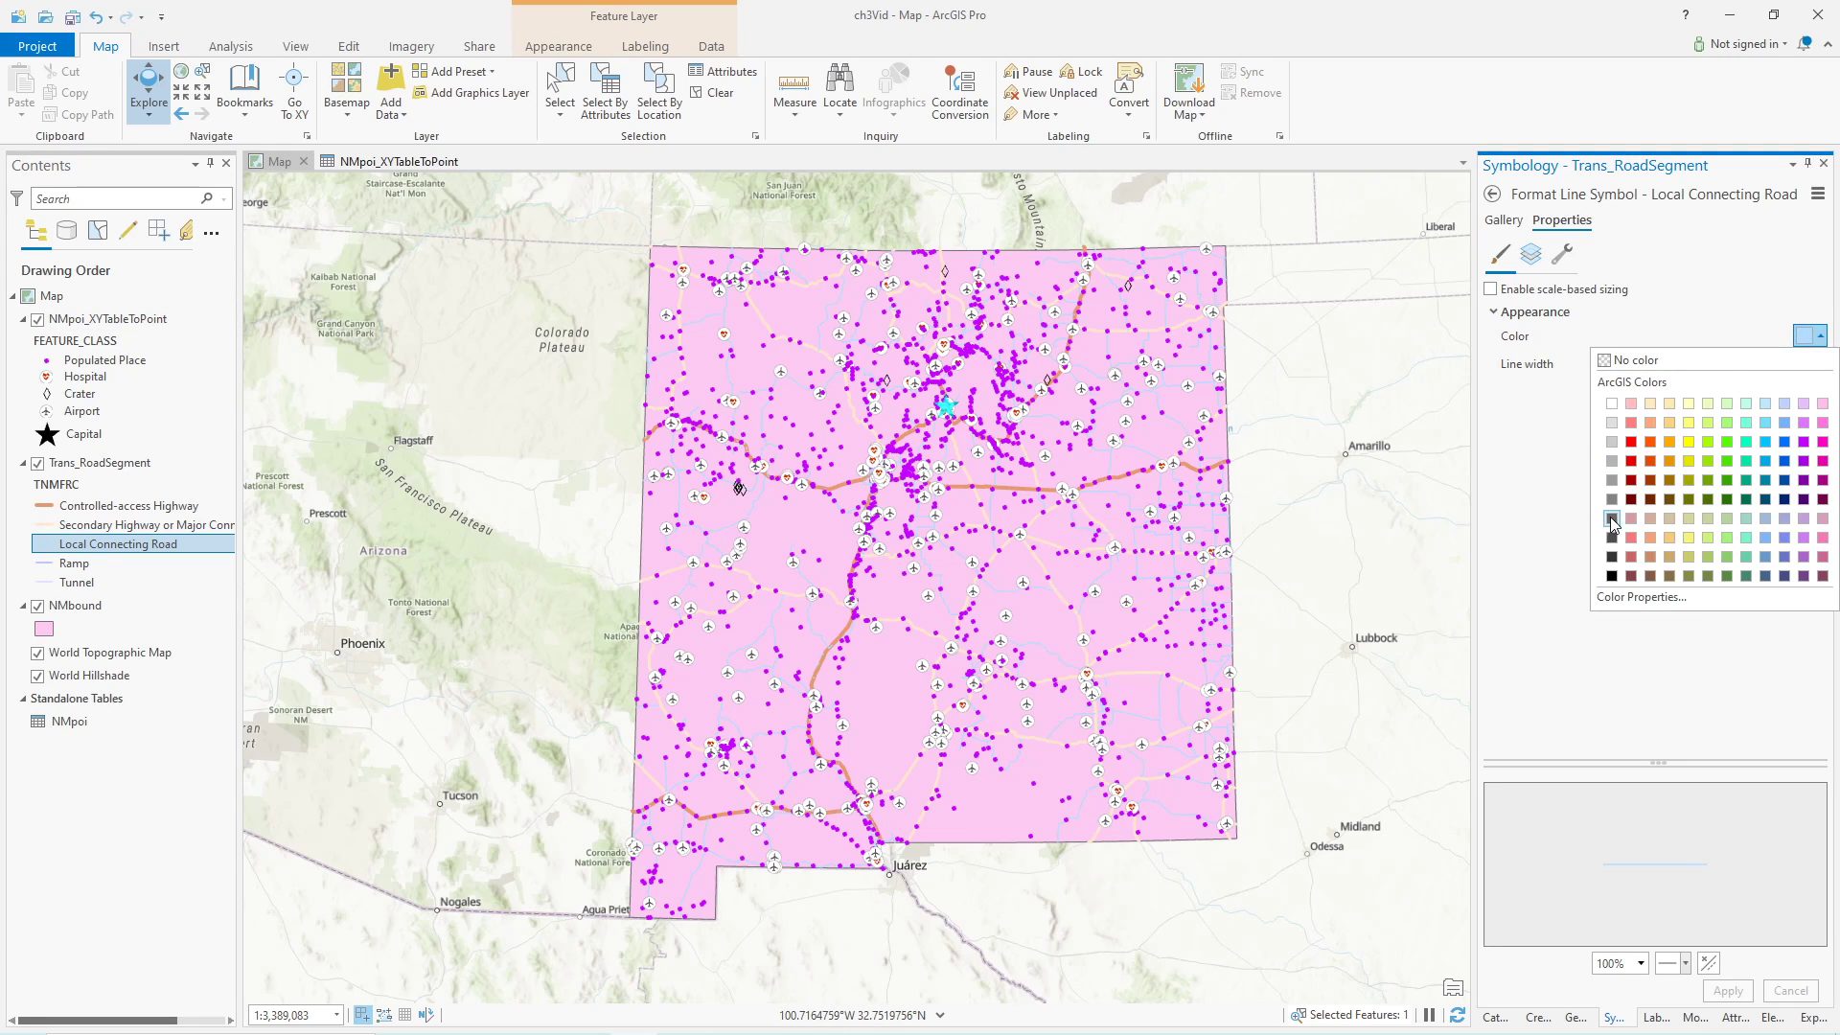
pyautogui.click(1611, 498)
pyautogui.click(1727, 991)
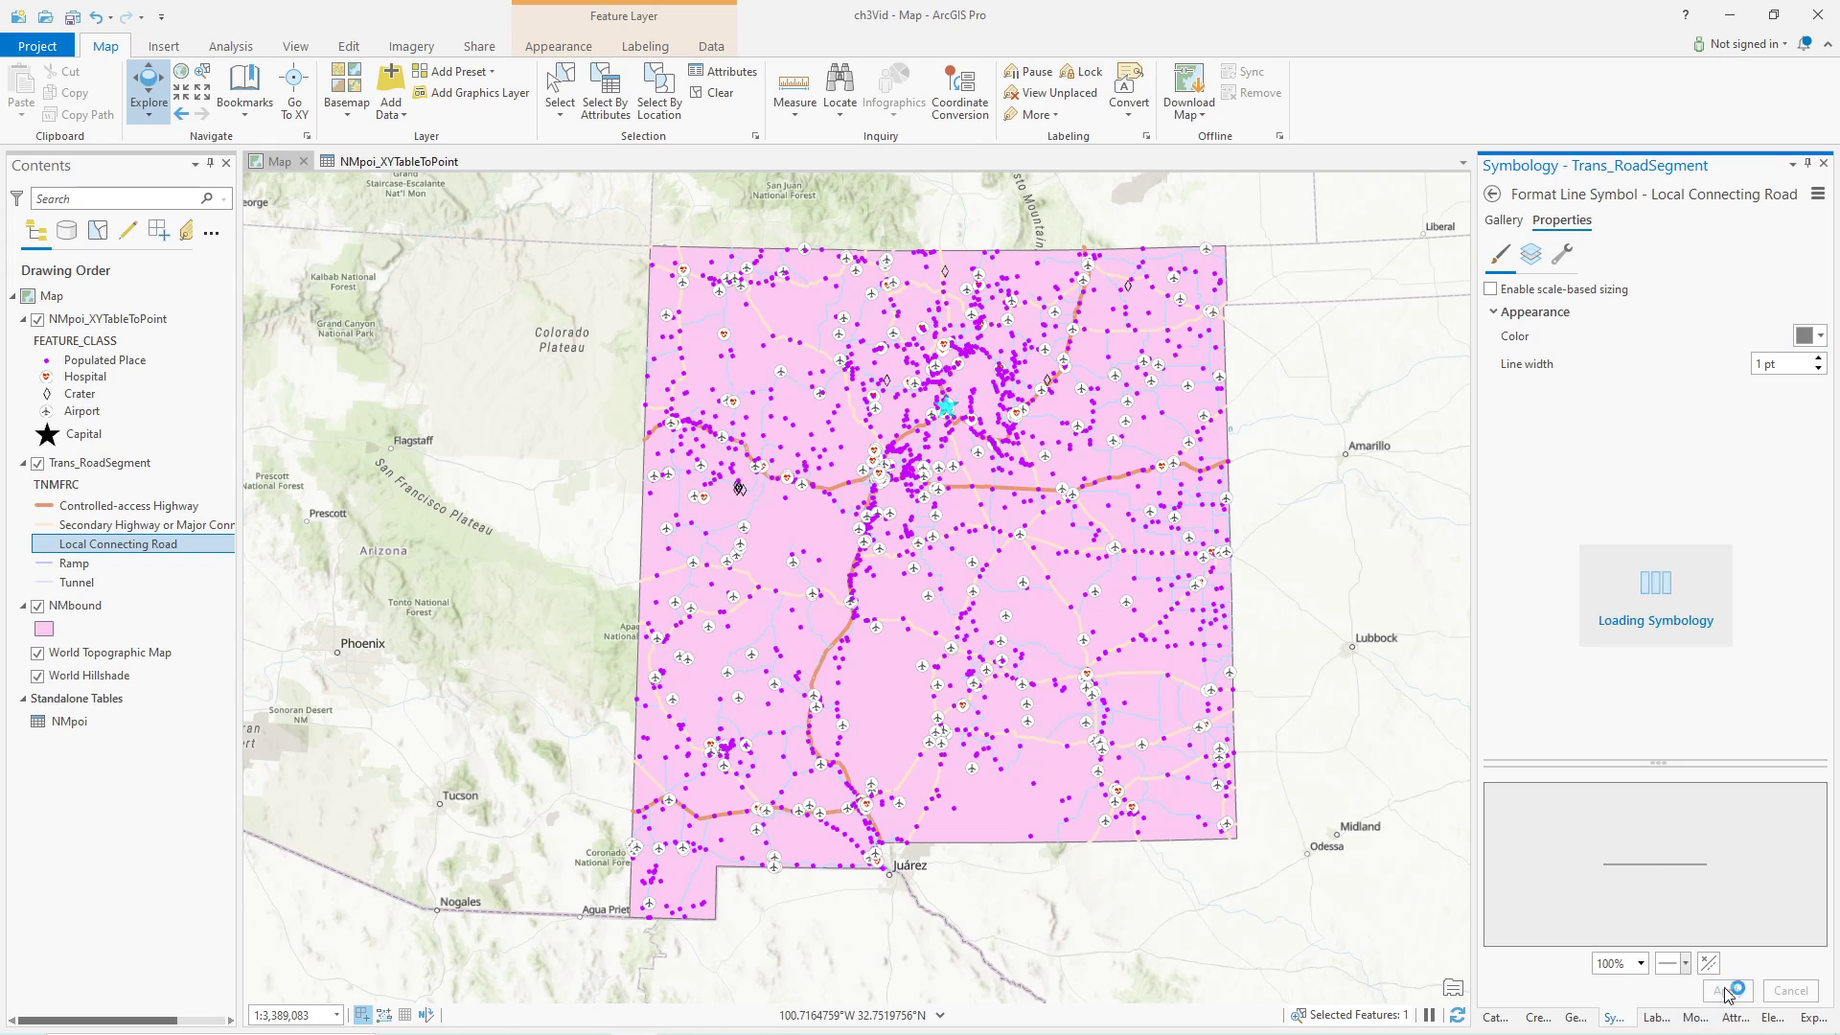